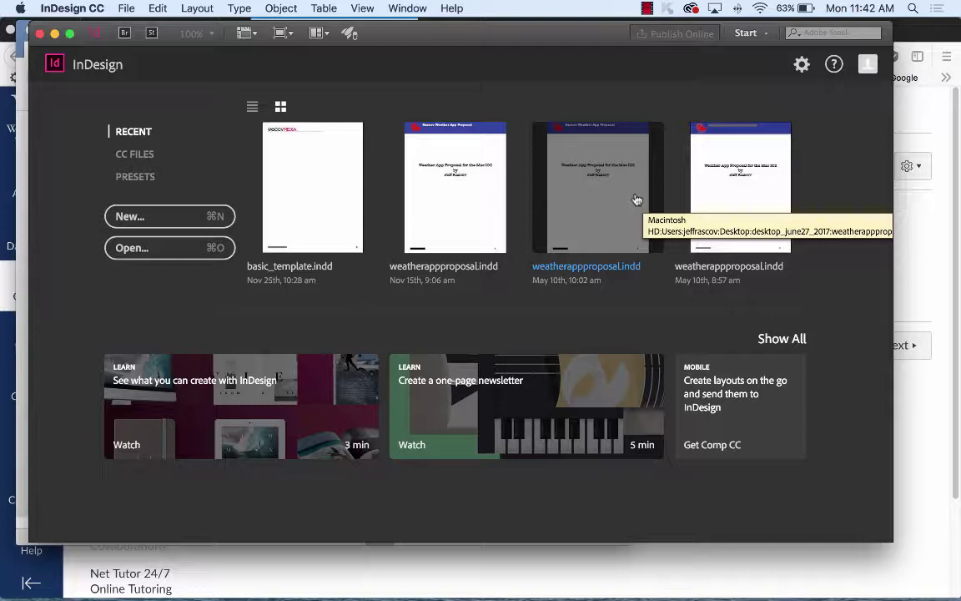
- Create a one-page portrait Letter document for print with facing pages turned off
{"action": "left_click", "coordinate": [125, 8]}
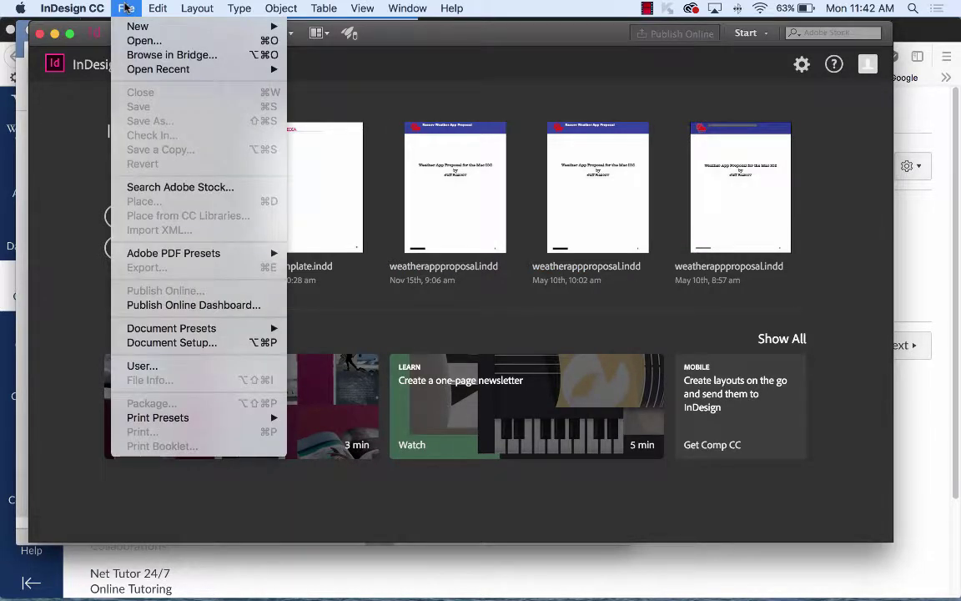
{"action": "mouse_move", "coordinate": [125, 27]}
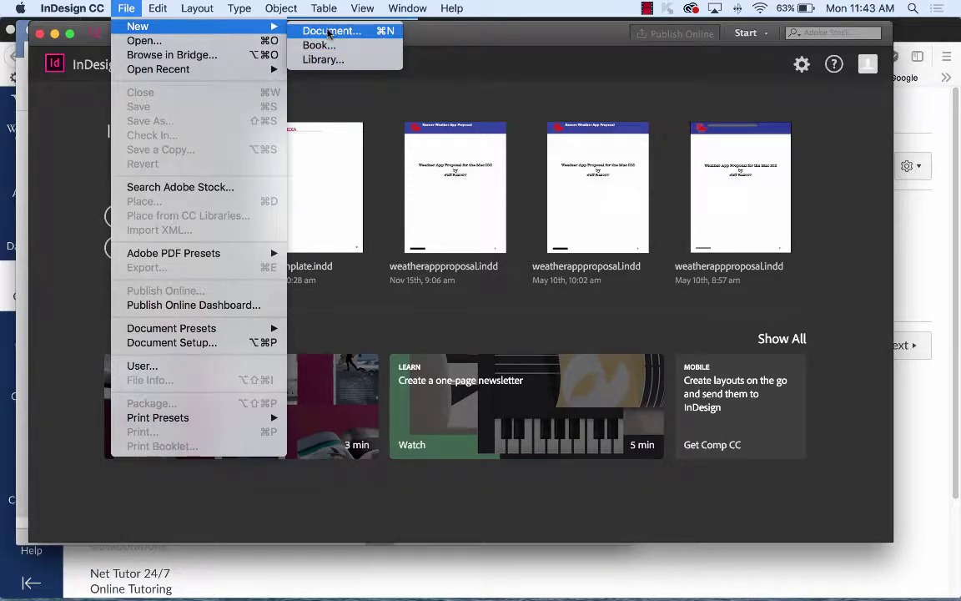
{"action": "left_click", "coordinate": [329, 32]}
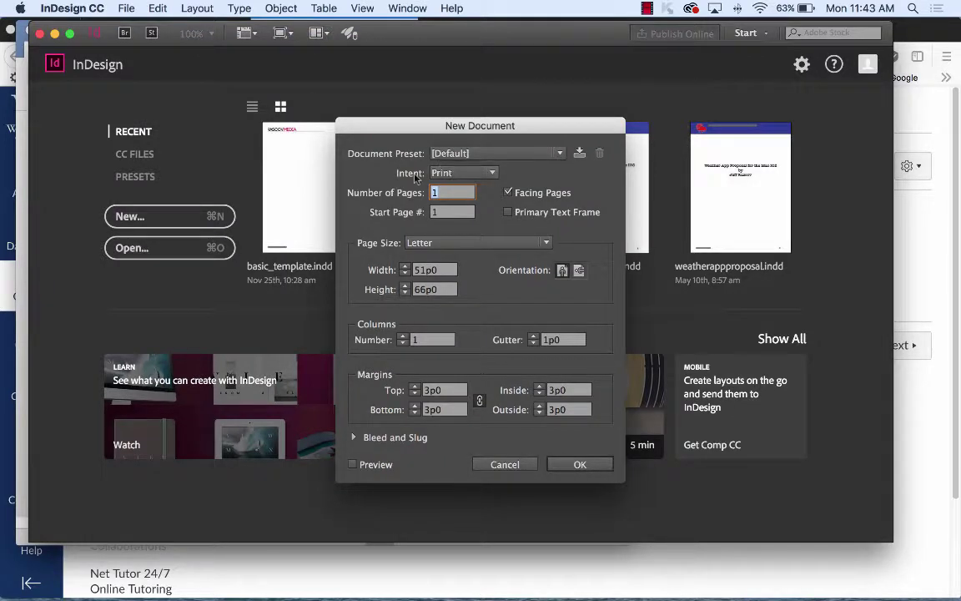
{"action": "left_click", "coordinate": [491, 173]}
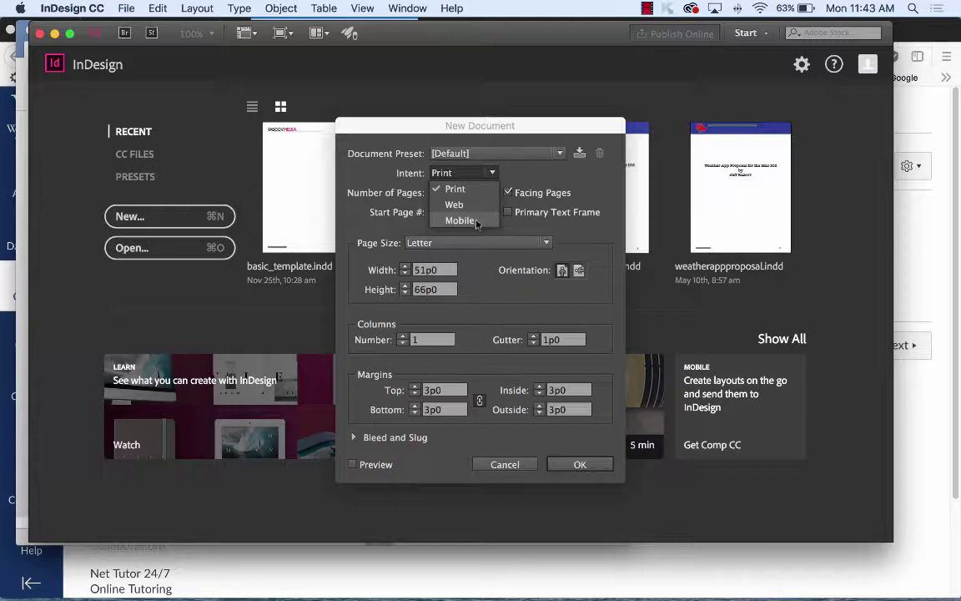
{"action": "left_click", "coordinate": [493, 171]}
{"action": "left_click", "coordinate": [497, 159]}
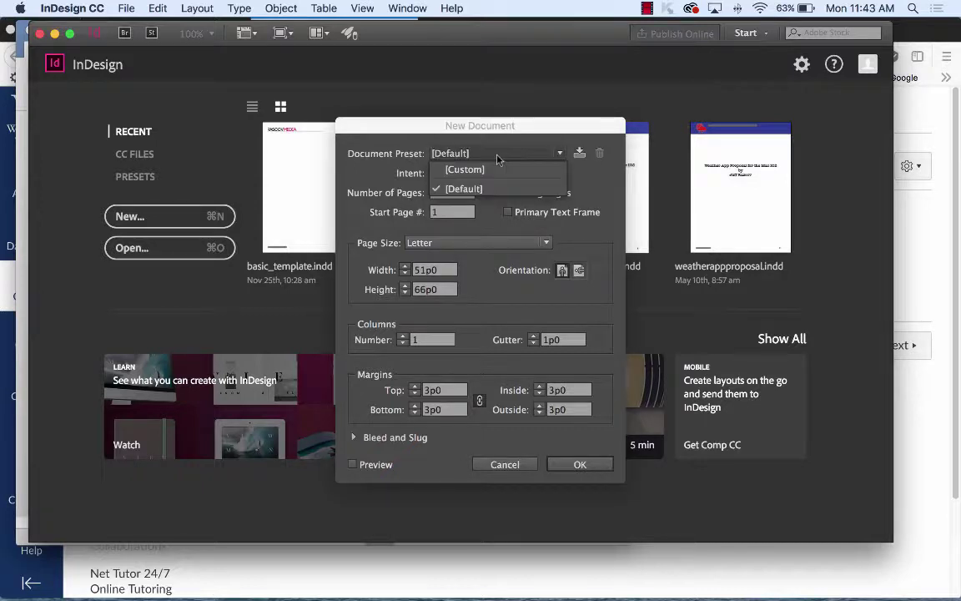
{"action": "left_click", "coordinate": [495, 160]}
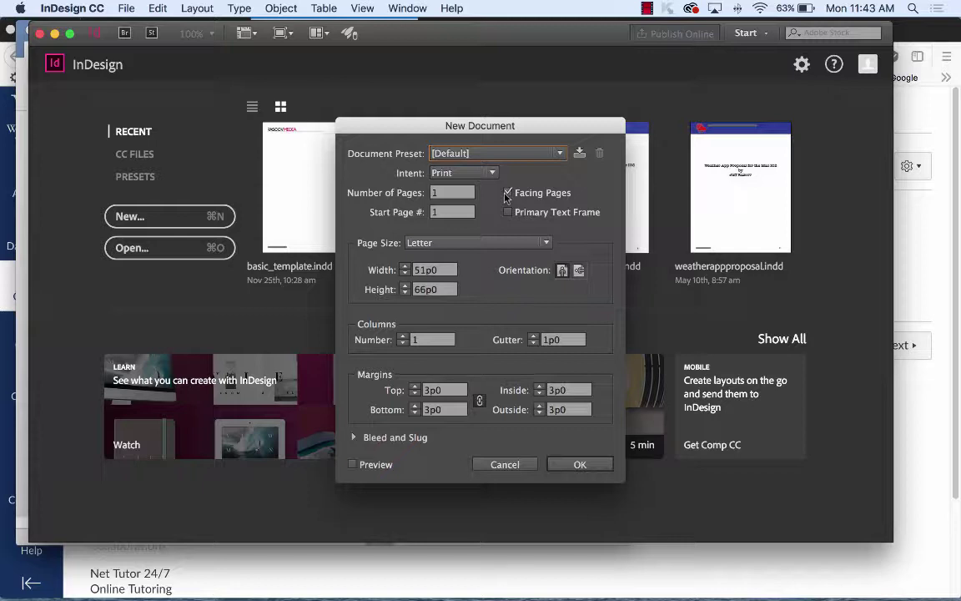
{"action": "left_click", "coordinate": [491, 173]}
{"action": "left_click", "coordinate": [534, 180]}
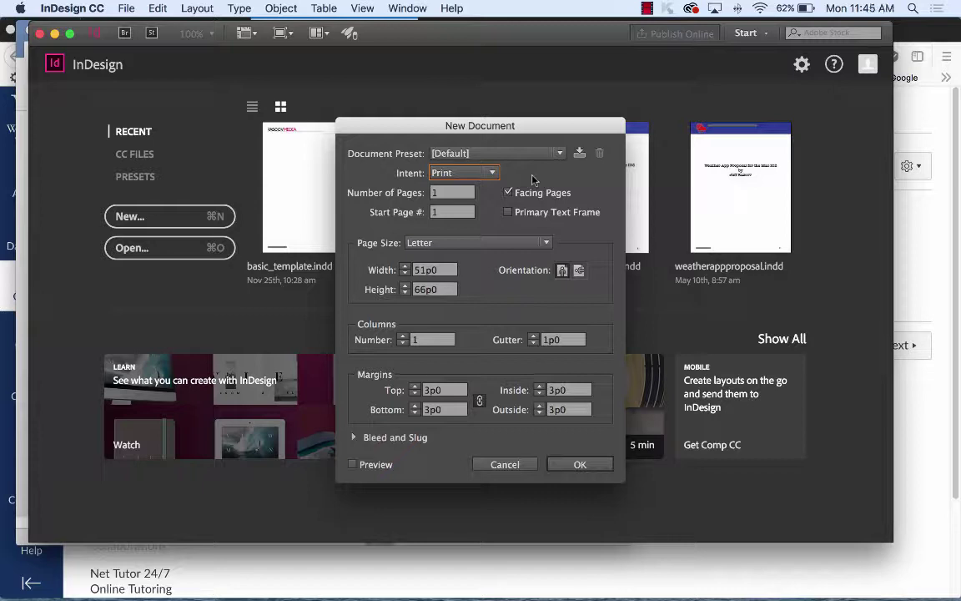
{"action": "left_click", "coordinate": [511, 193]}
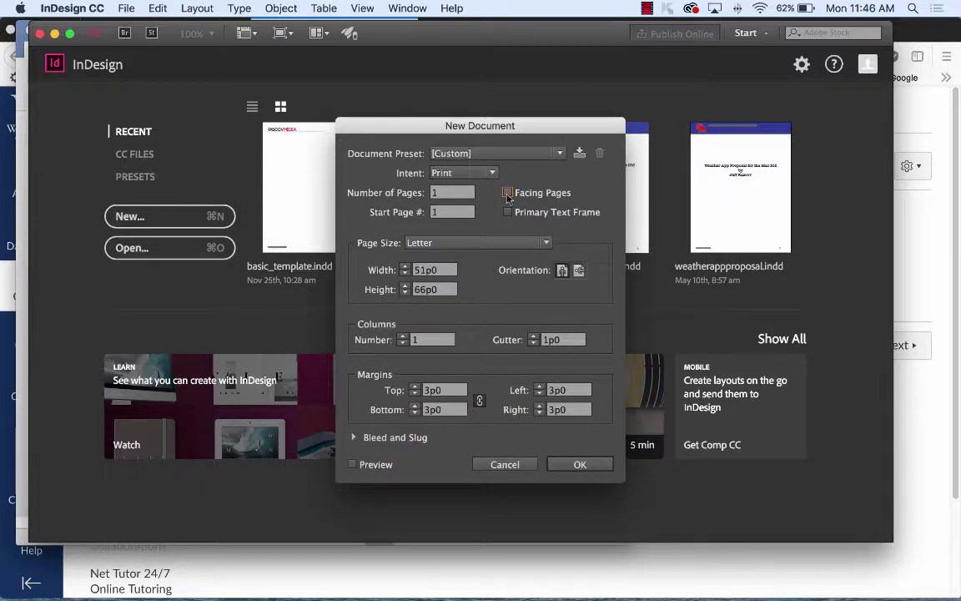
{"action": "left_click", "coordinate": [577, 463]}
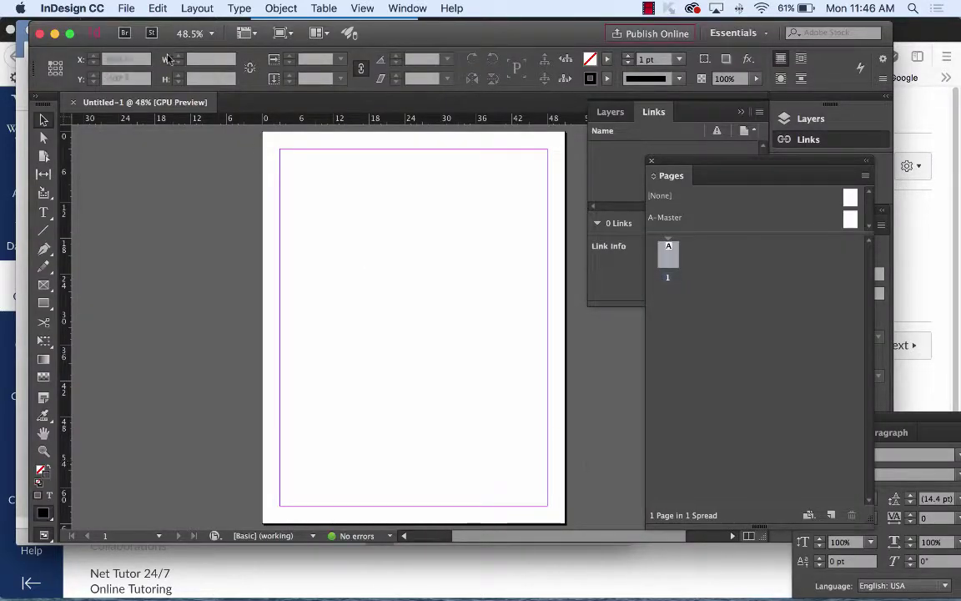
- Create a second one-page Letter print document in landscape orientation, keeping facing pages on
{"action": "left_click", "coordinate": [126, 7]}
{"action": "mouse_move", "coordinate": [167, 26]}
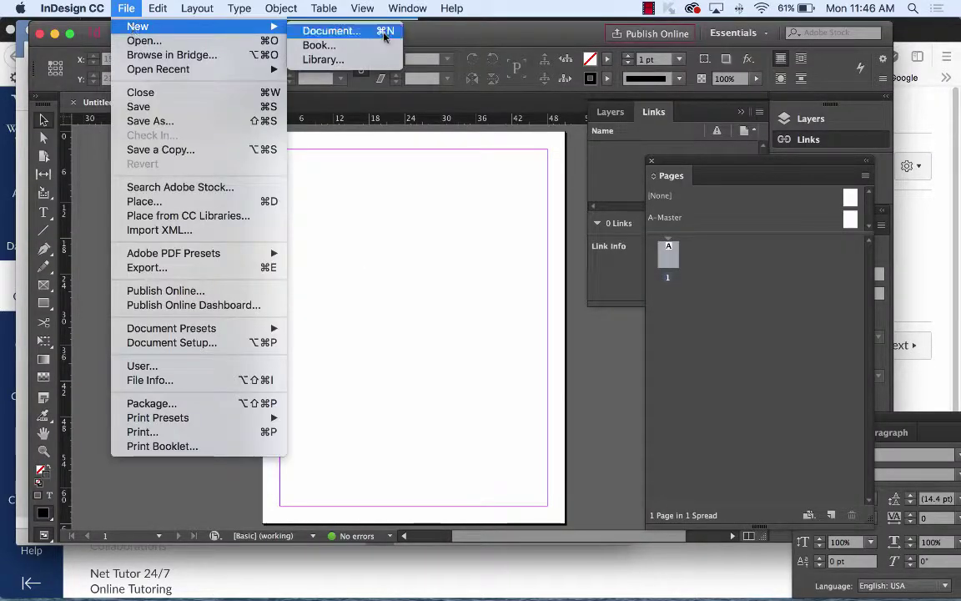
{"action": "left_click", "coordinate": [385, 33]}
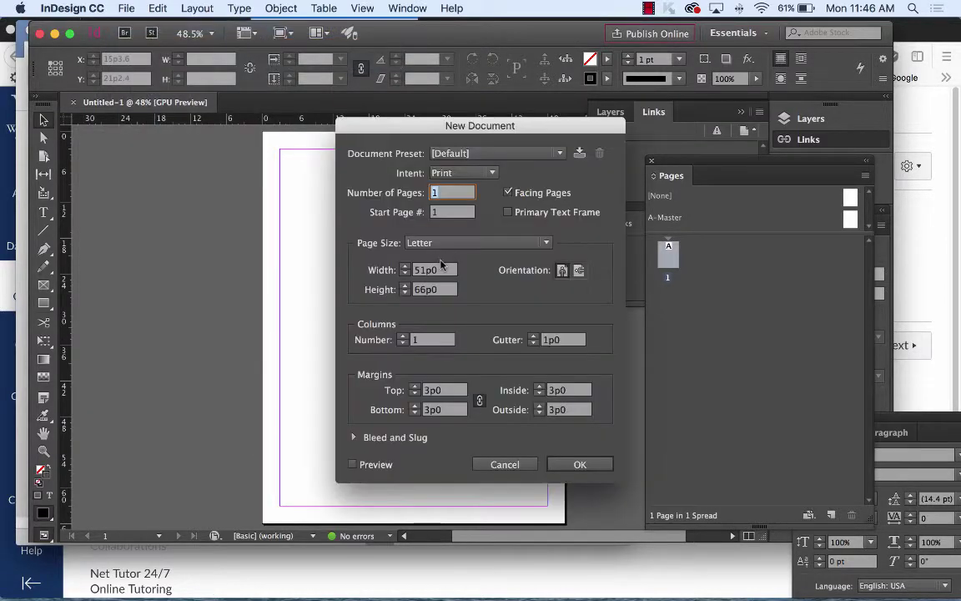
{"action": "left_click", "coordinate": [579, 270]}
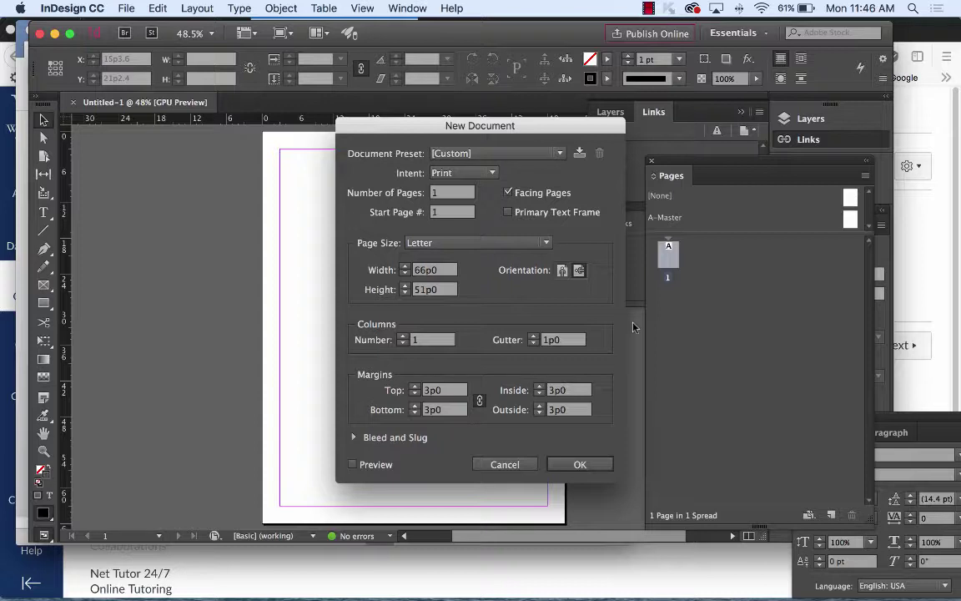
{"action": "left_click", "coordinate": [581, 464]}
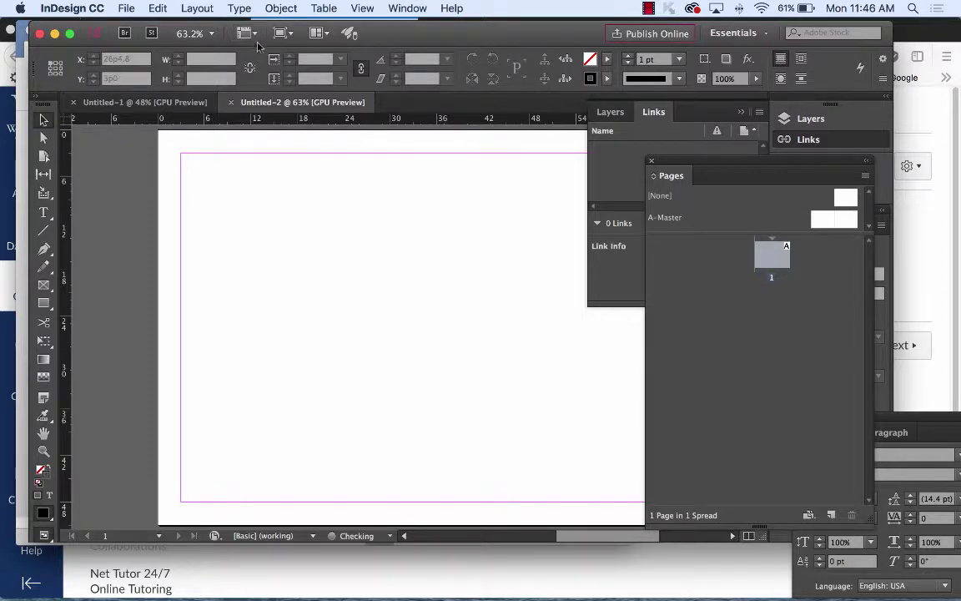
- Compare the portrait and landscape documents, viewing the landscape page at 50% zoom
{"action": "left_click", "coordinate": [142, 102]}
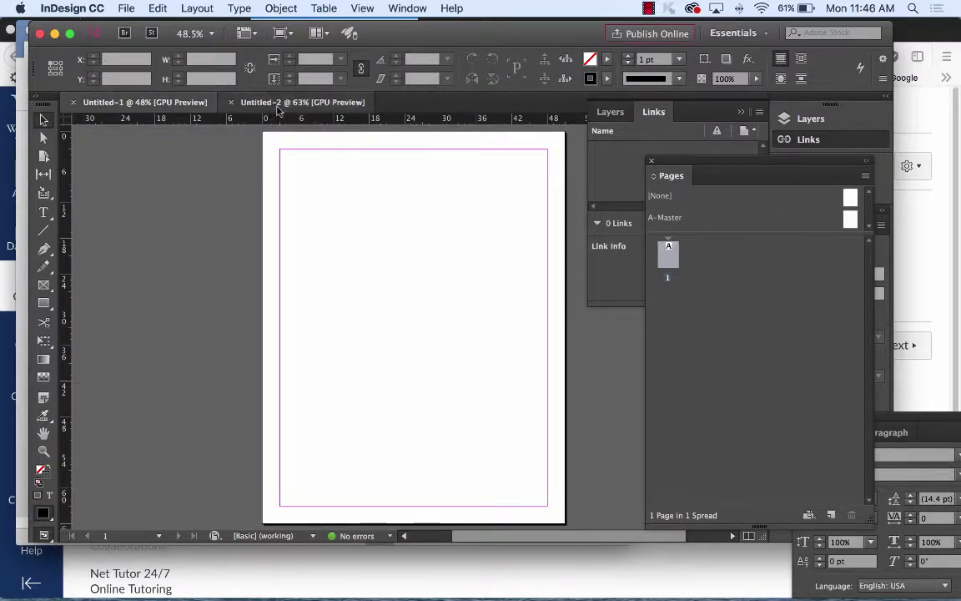
{"action": "left_click", "coordinate": [302, 102]}
{"action": "left_click", "coordinate": [172, 105]}
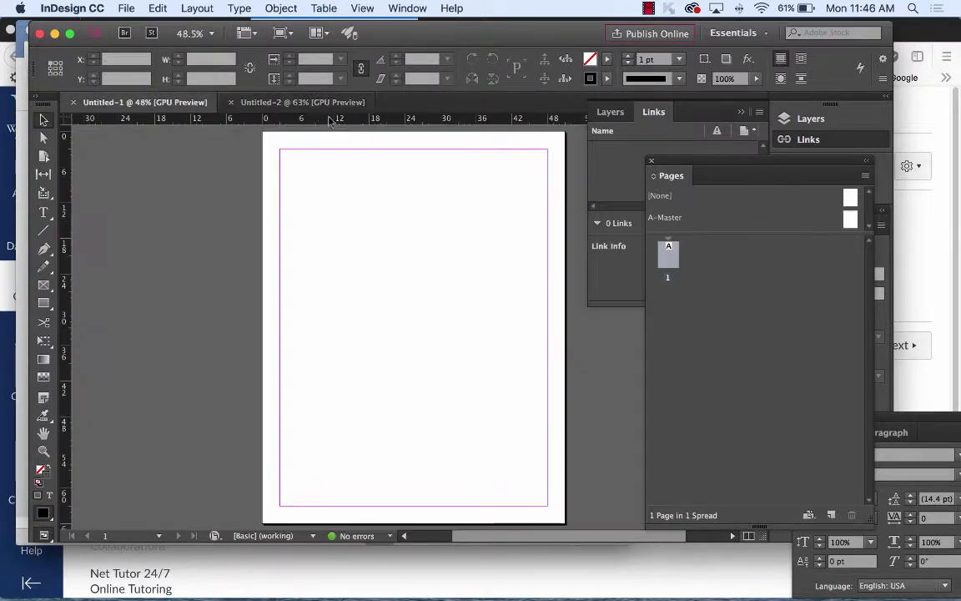
{"action": "left_click", "coordinate": [309, 103]}
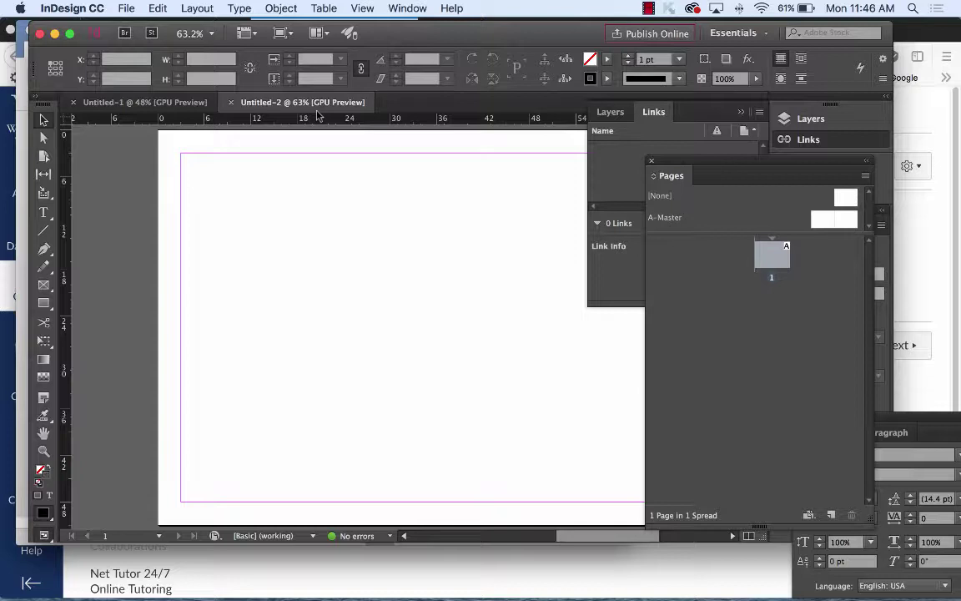
{"action": "key", "text": "super+minus"}
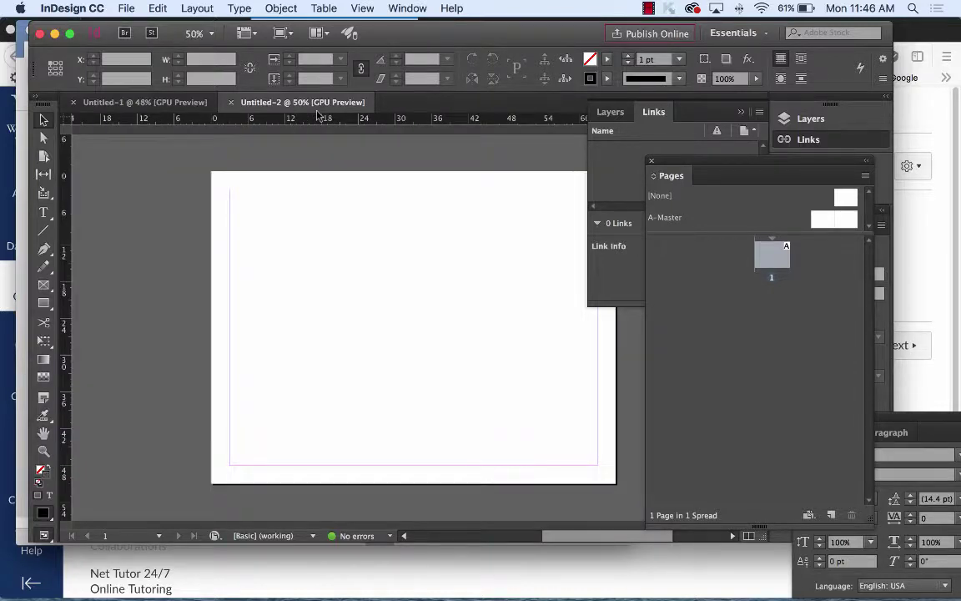
- Return to the portrait document and arrange the Pages panel directly beside its page, with the Selection tool active
{"action": "left_click", "coordinate": [144, 102]}
{"action": "left_click_drag", "start_coordinate": [440, 251], "coordinate": [252, 249]}
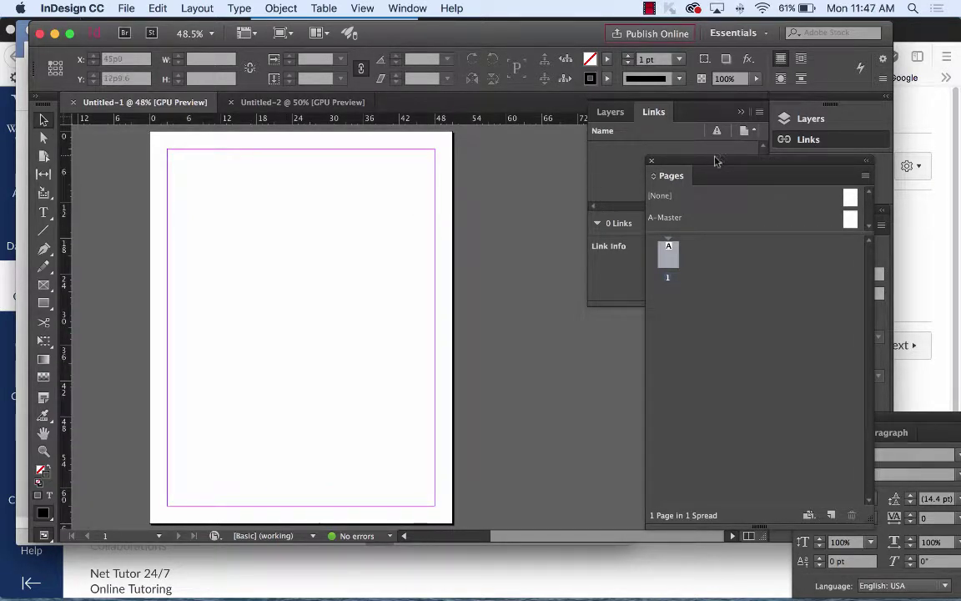
{"action": "left_click_drag", "start_coordinate": [709, 161], "coordinate": [545, 140]}
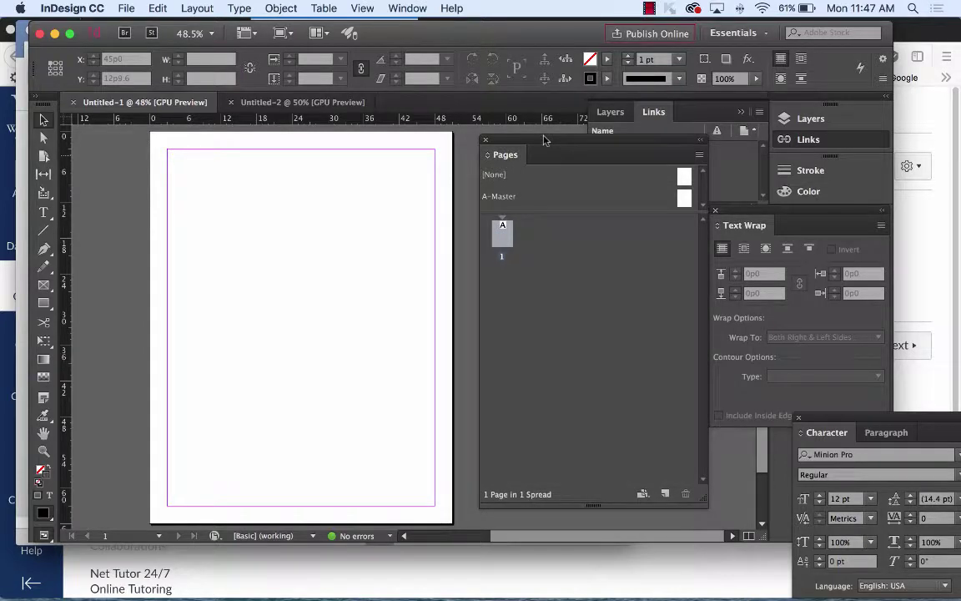
{"action": "left_click", "coordinate": [368, 7]}
{"action": "mouse_move", "coordinate": [407, 8]}
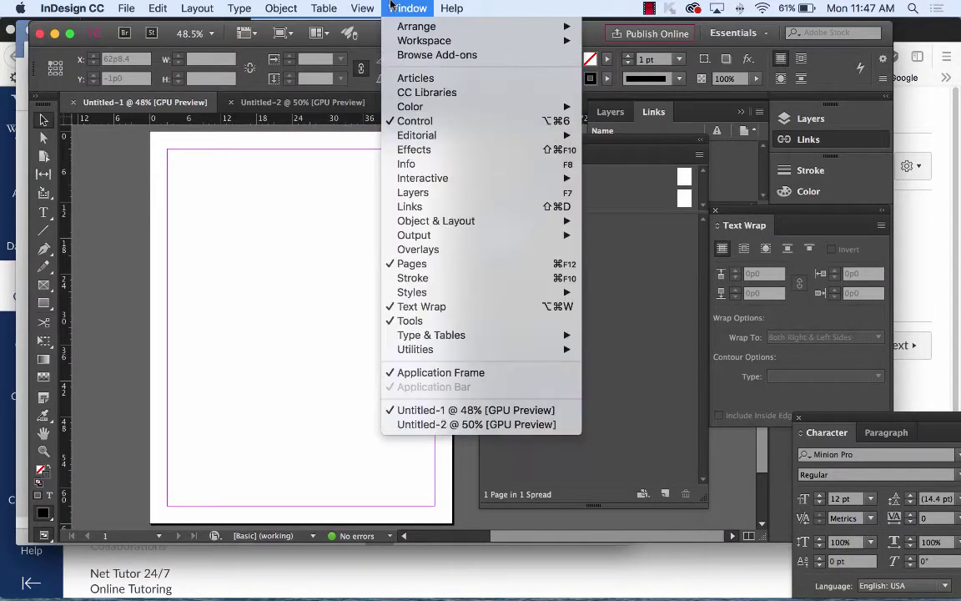
{"action": "left_click", "coordinate": [644, 324]}
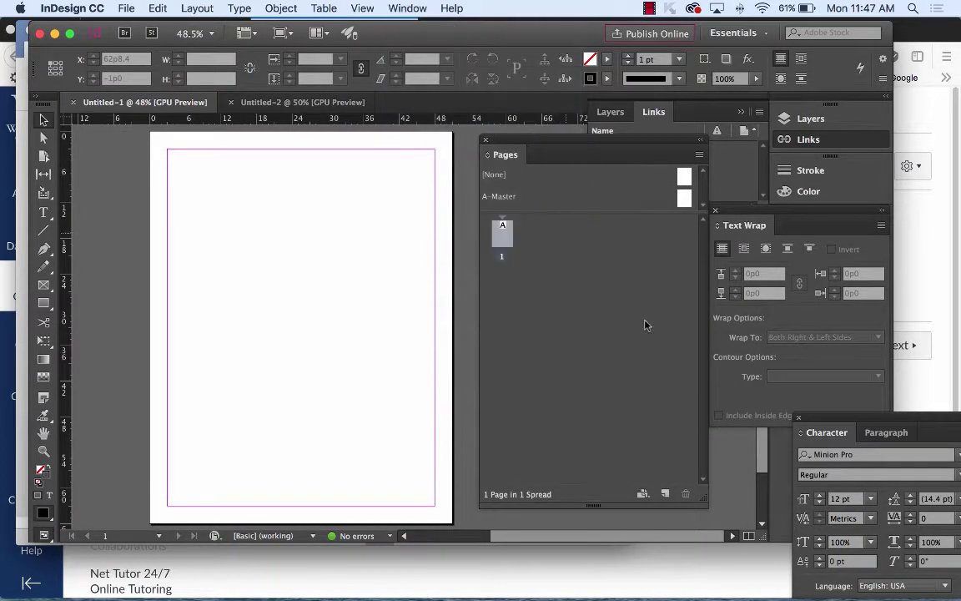
{"action": "left_click_drag", "start_coordinate": [558, 139], "coordinate": [532, 139]}
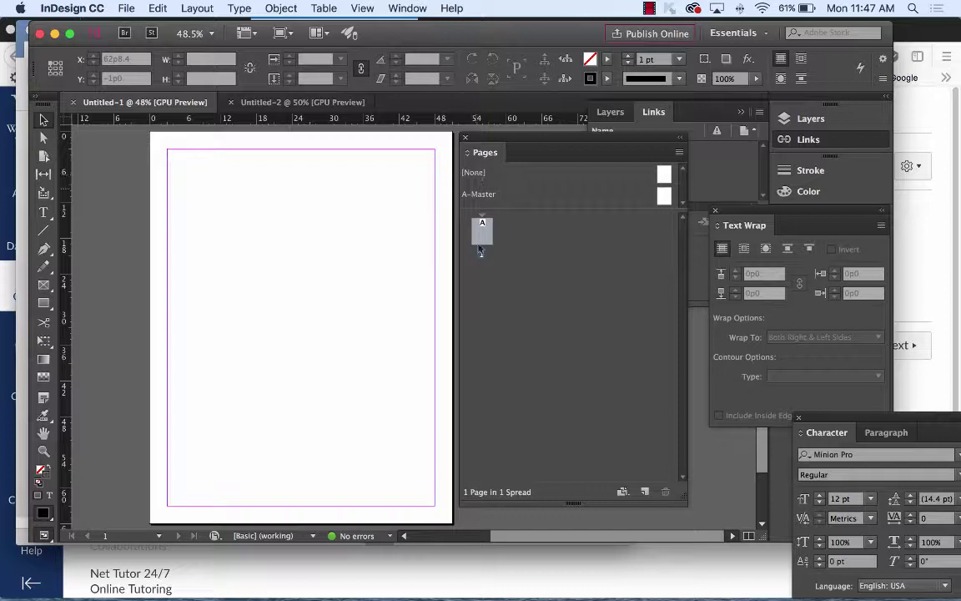
{"action": "left_click_drag", "start_coordinate": [482, 243], "coordinate": [481, 237]}
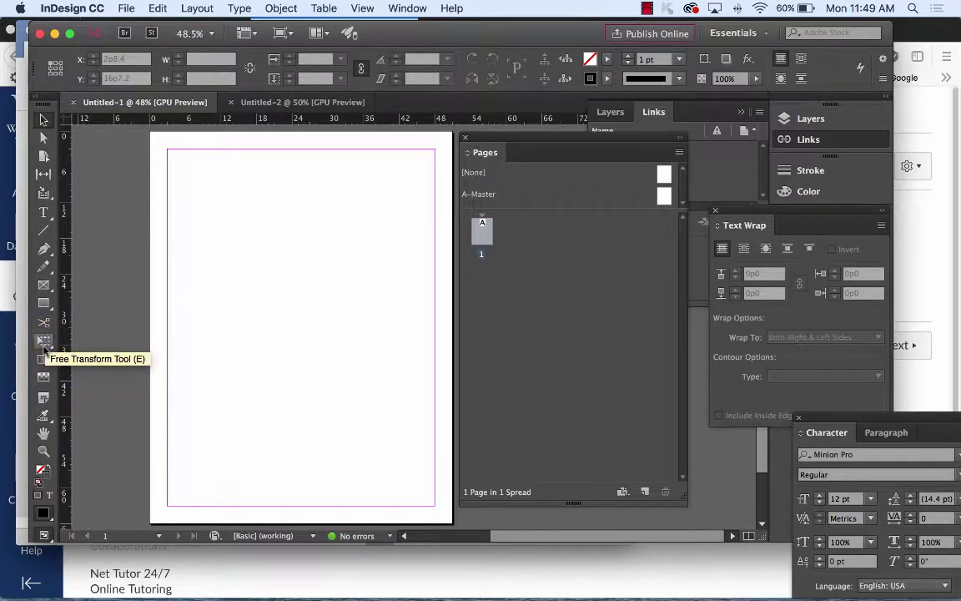
{"action": "left_click", "coordinate": [44, 123]}
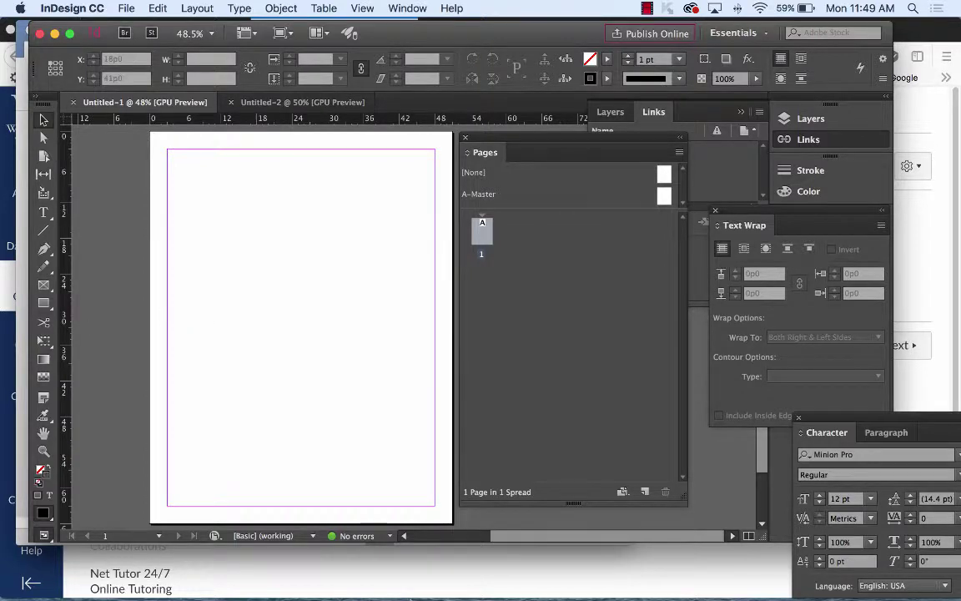
- Switch to Illustrator, open logo_ideas.ai and move the Character panel off the logo artwork
{"action": "mouse_move", "coordinate": [400, 584]}
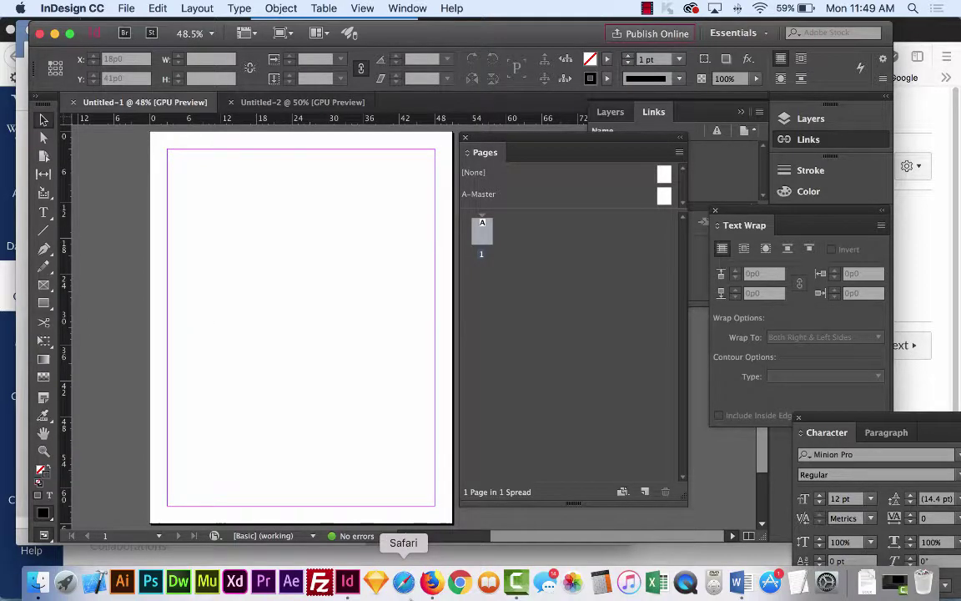
{"action": "left_click", "coordinate": [122, 582]}
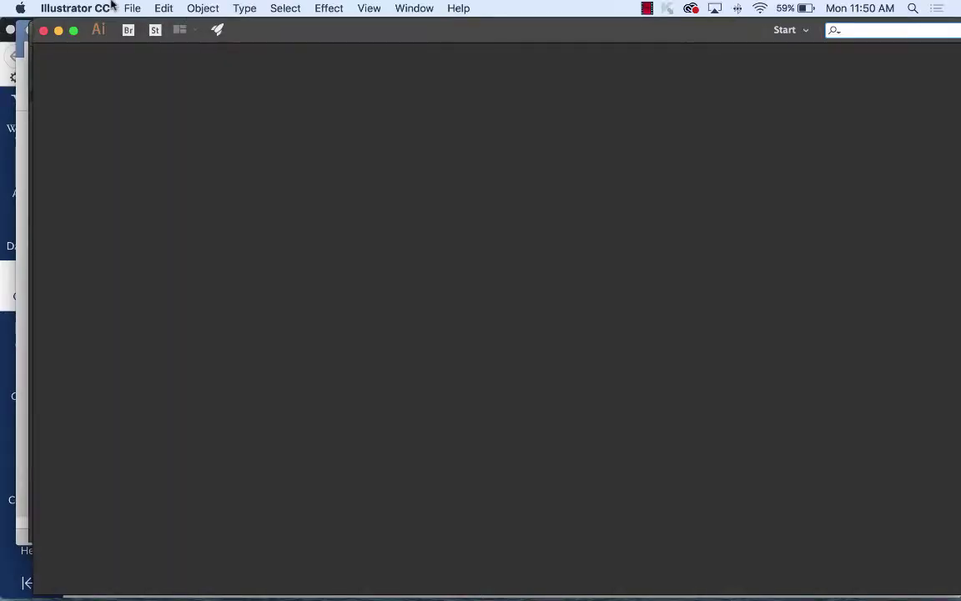
{"action": "left_click", "coordinate": [380, 200]}
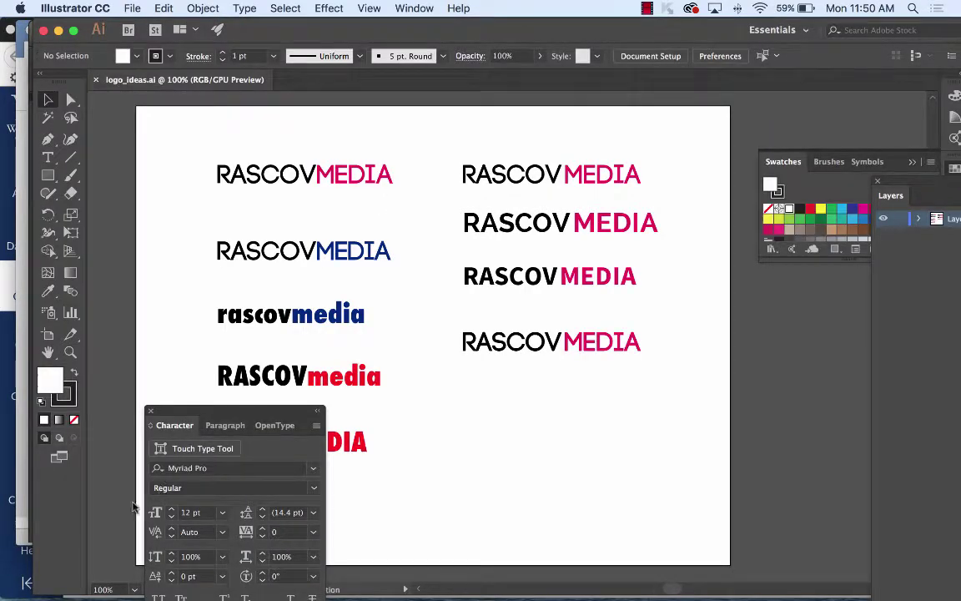
{"action": "left_click_drag", "start_coordinate": [219, 411], "coordinate": [805, 323]}
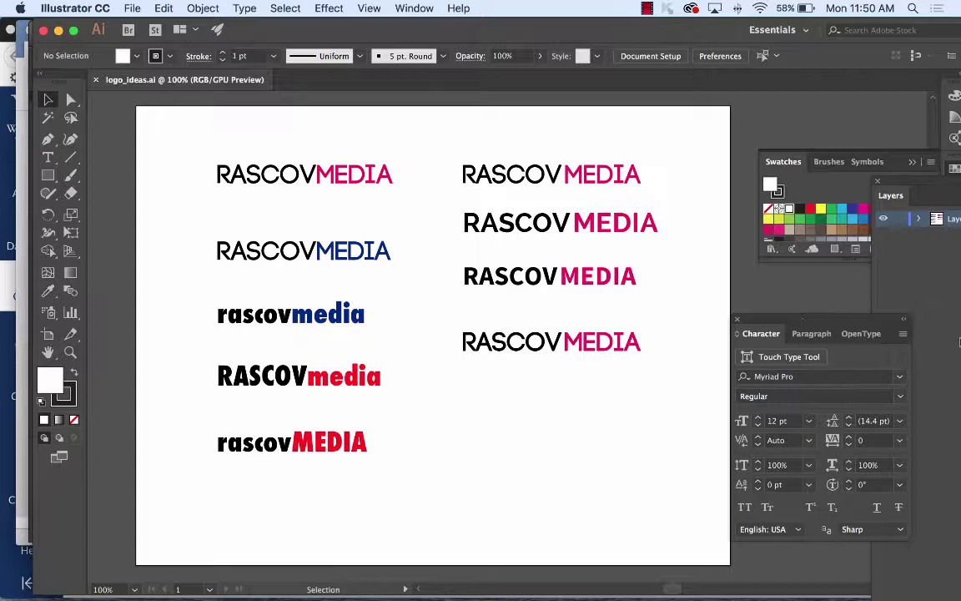
- Convert the topmost RASCOVMEDIA text logo in the second column of the artboard to outlines
{"action": "left_click", "coordinate": [619, 188]}
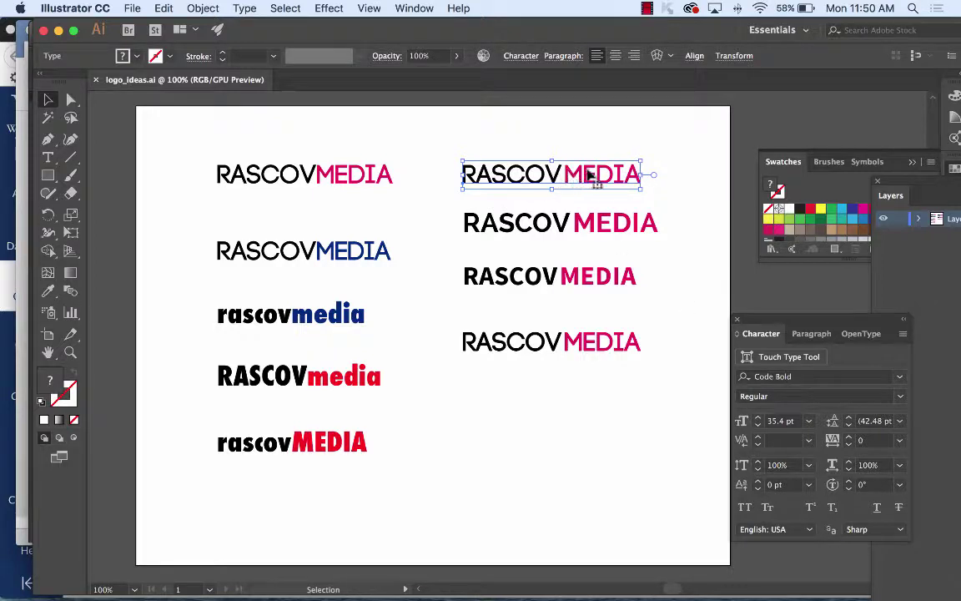
{"action": "left_click", "coordinate": [245, 9]}
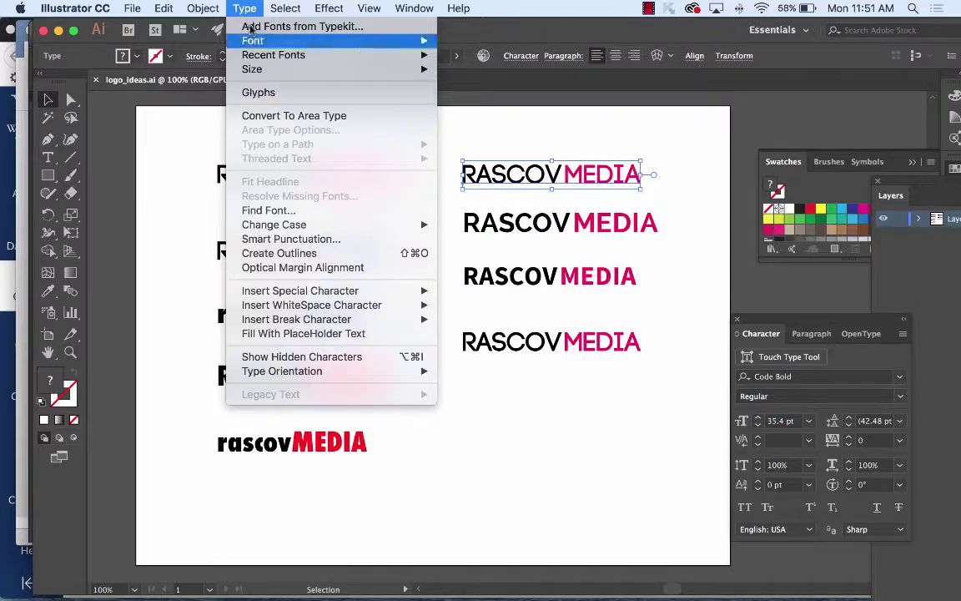
{"action": "left_click", "coordinate": [292, 253]}
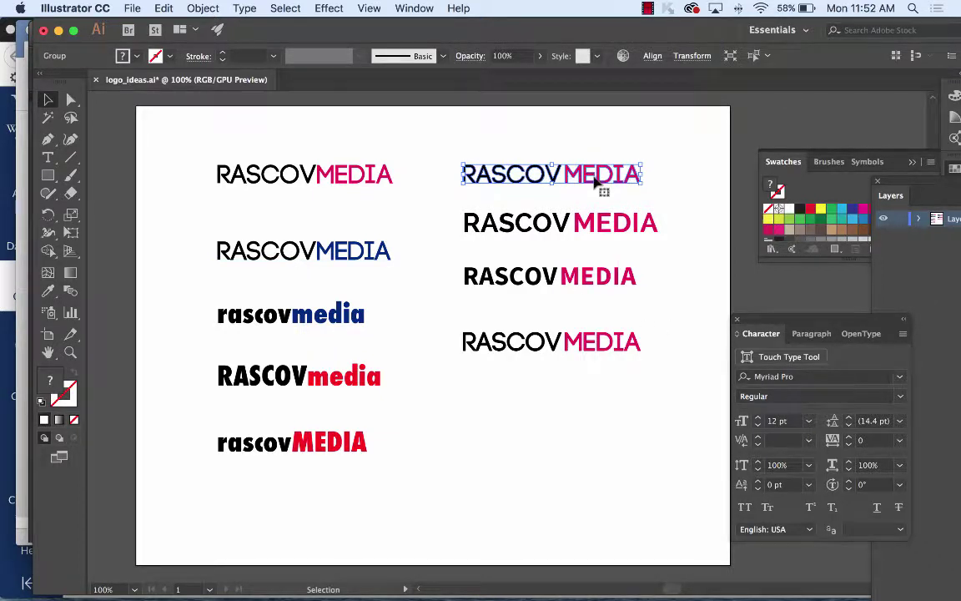
- Create an 11 x 8.5 inch landscape RGB document and paste the outlined RASCOVMEDIA logo into it
{"action": "left_click", "coordinate": [132, 8]}
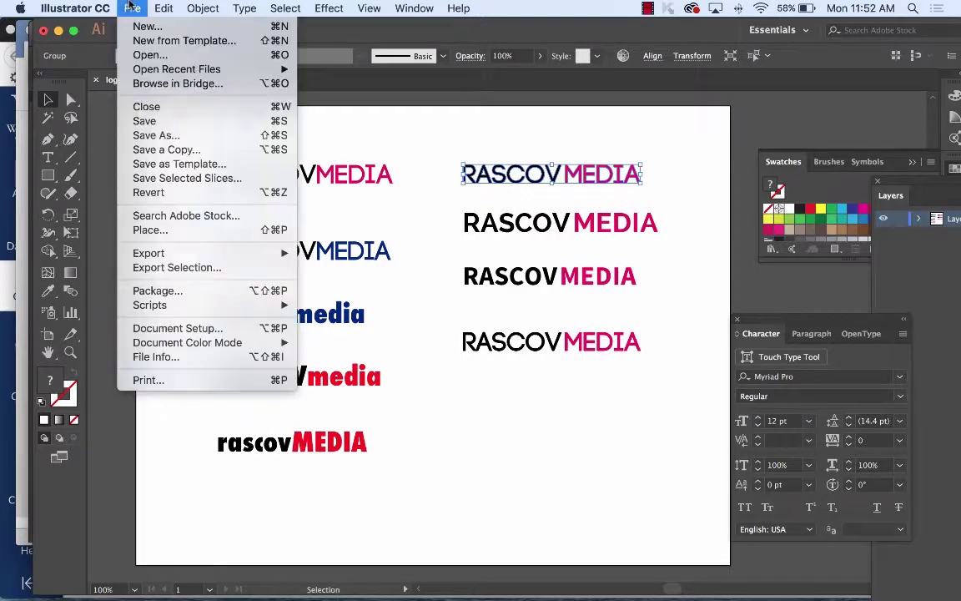
{"action": "left_click", "coordinate": [144, 28]}
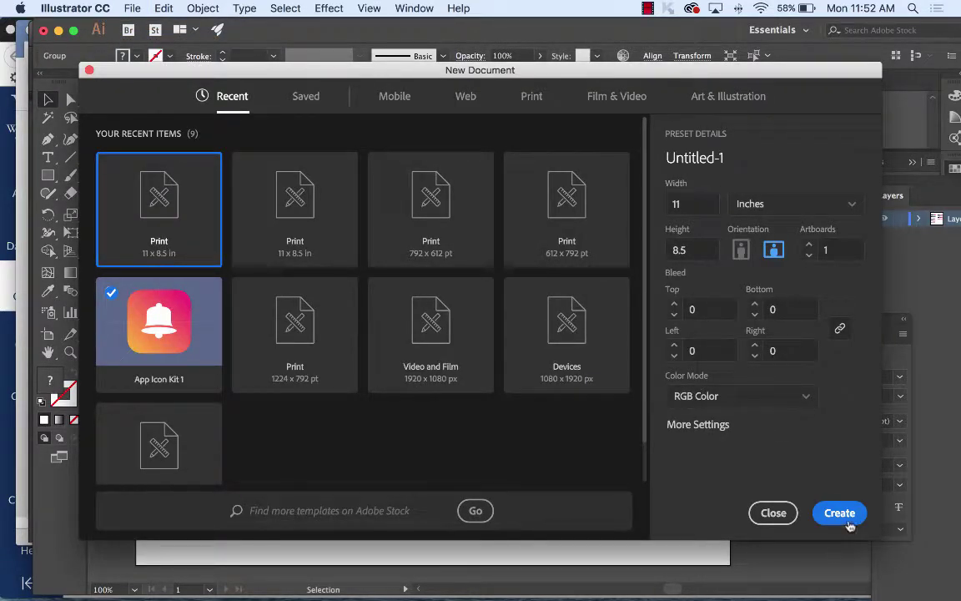
{"action": "left_click", "coordinate": [840, 512]}
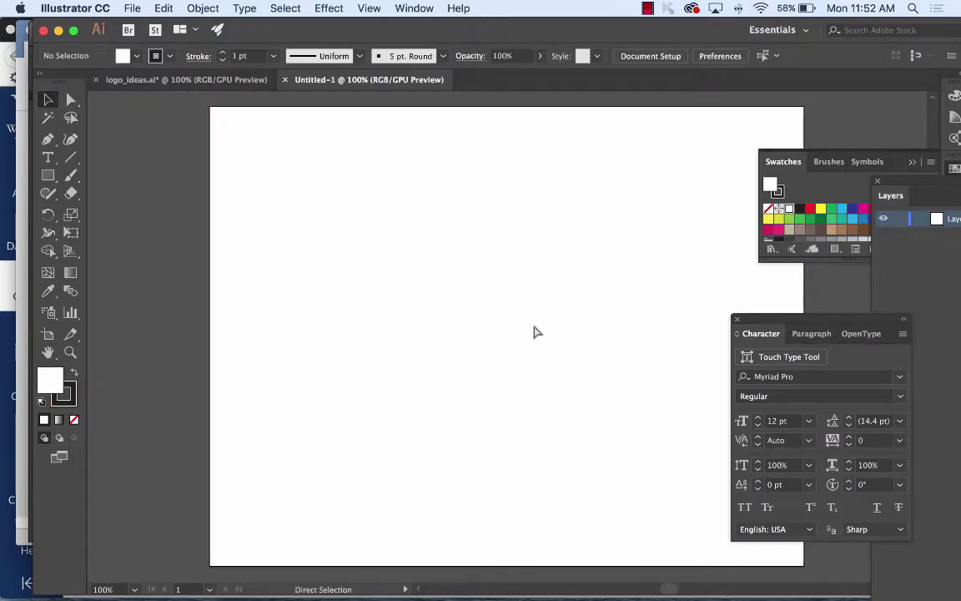
{"action": "key", "text": "super+v"}
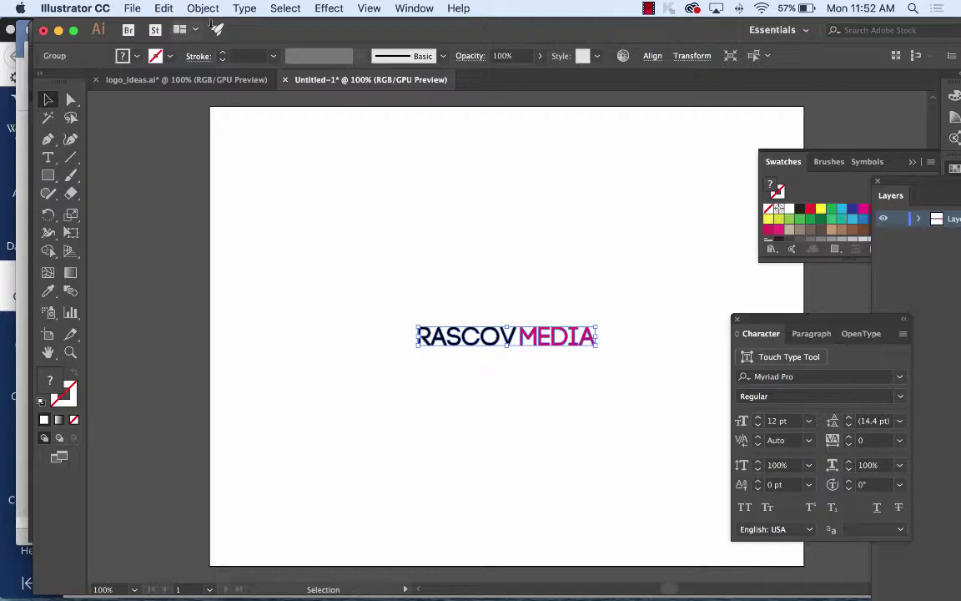
- Fit the artboard to the bounds of the selected RASCOVMEDIA logo
{"action": "left_click", "coordinate": [202, 9]}
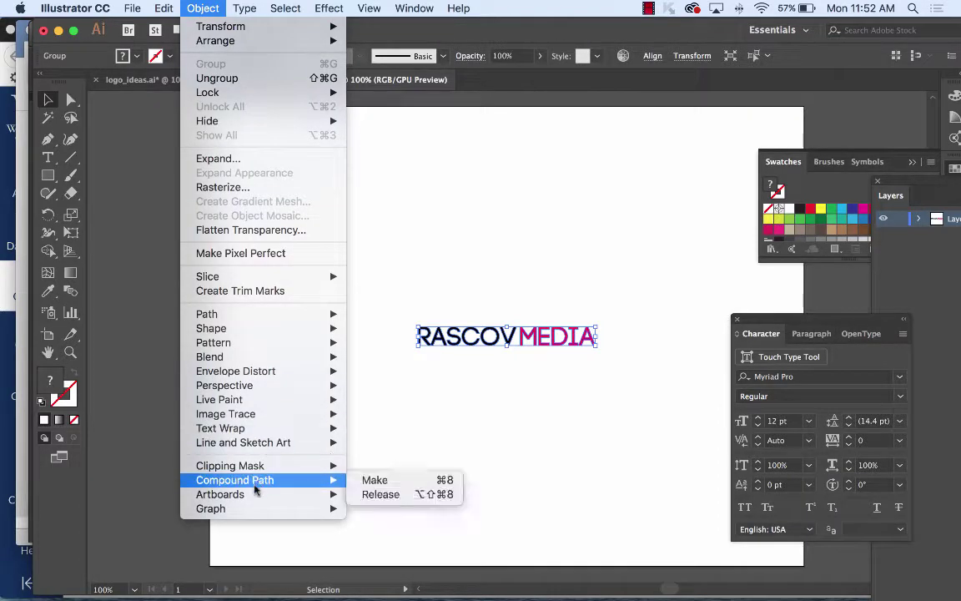
{"action": "mouse_move", "coordinate": [254, 501]}
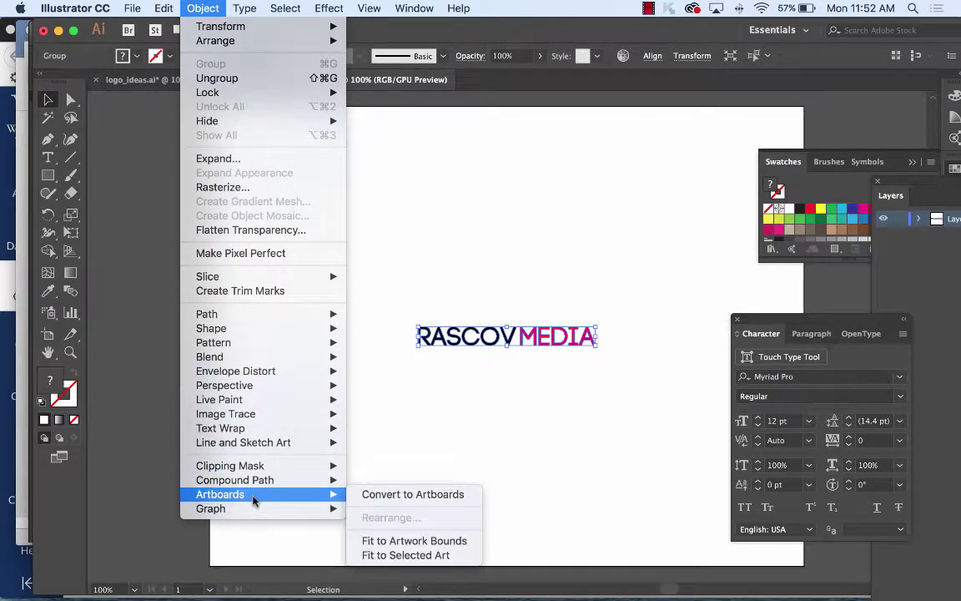
{"action": "left_click", "coordinate": [420, 555]}
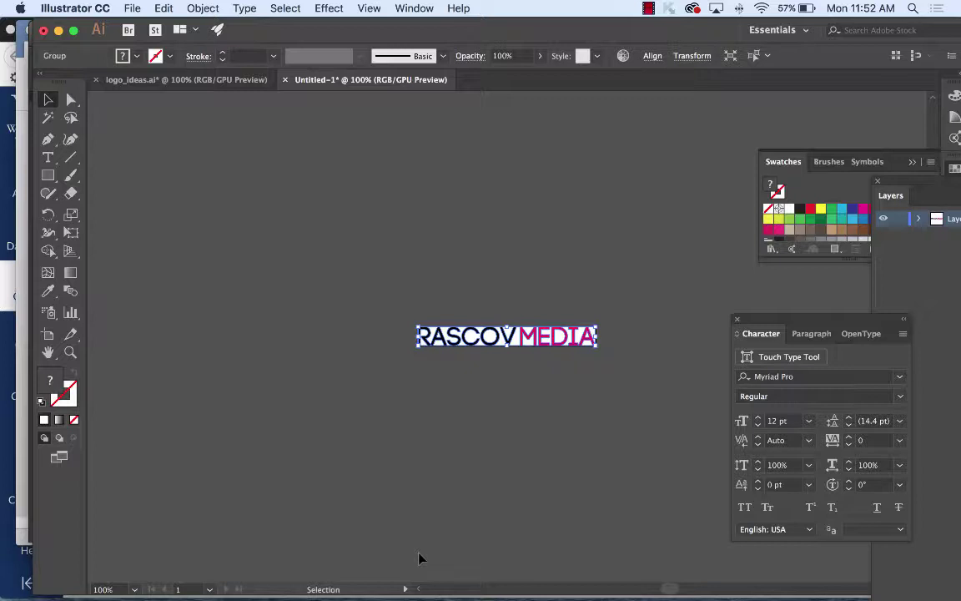
- Save the logo document as new_logo.ai in the interface_design_parts folder on the Desktop, keeping the Illustrator CC version and default options
{"action": "left_click", "coordinate": [126, 9]}
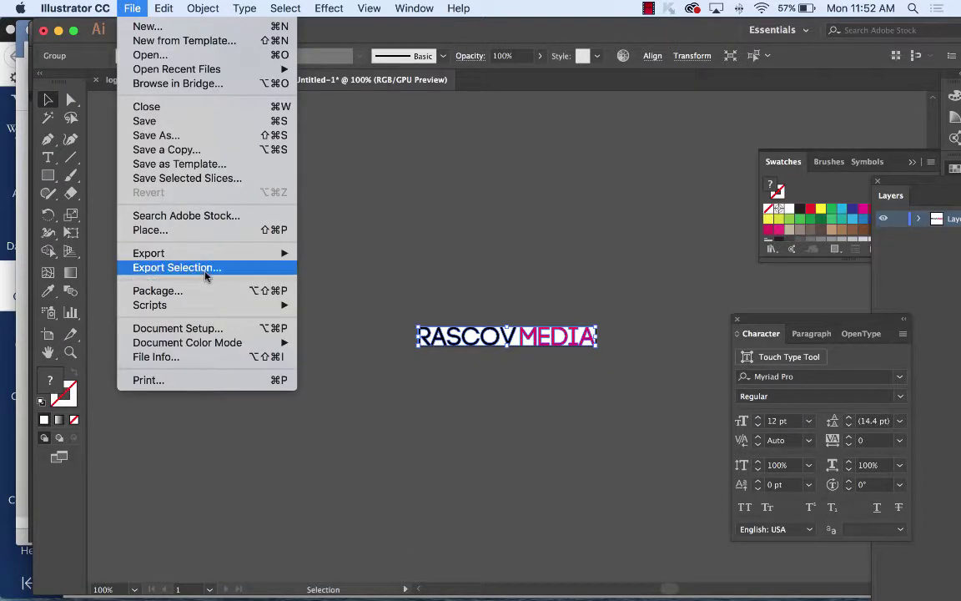
{"action": "left_click", "coordinate": [221, 134]}
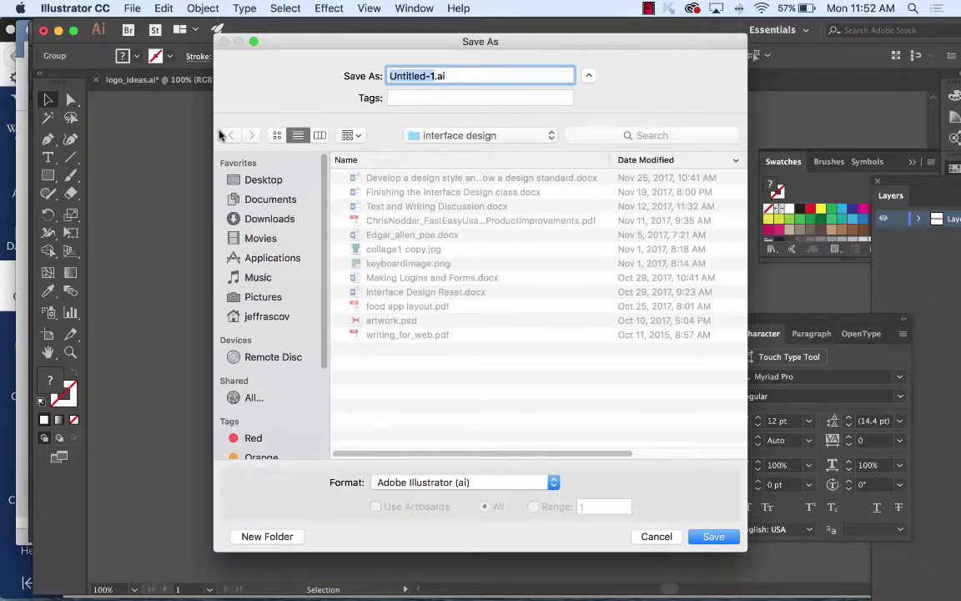
{"action": "type", "text": "new_logo"}
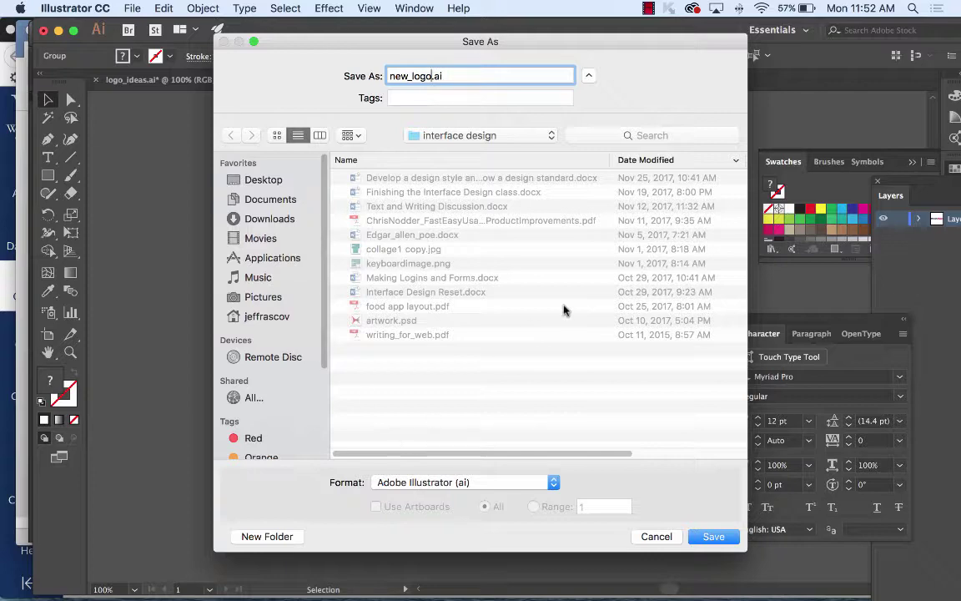
{"action": "left_click", "coordinate": [249, 177]}
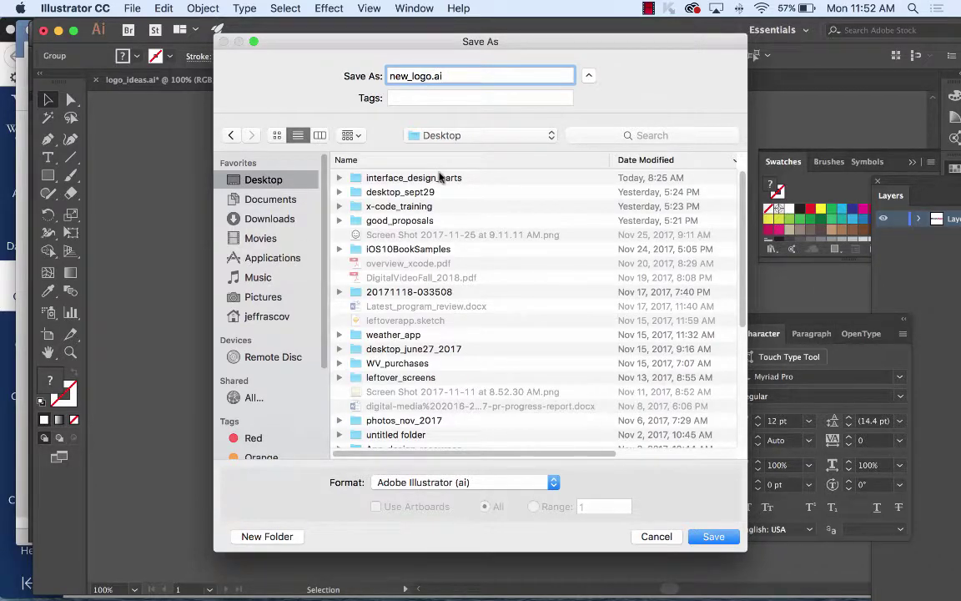
{"action": "double_click", "coordinate": [440, 177]}
{"action": "left_click", "coordinate": [713, 537]}
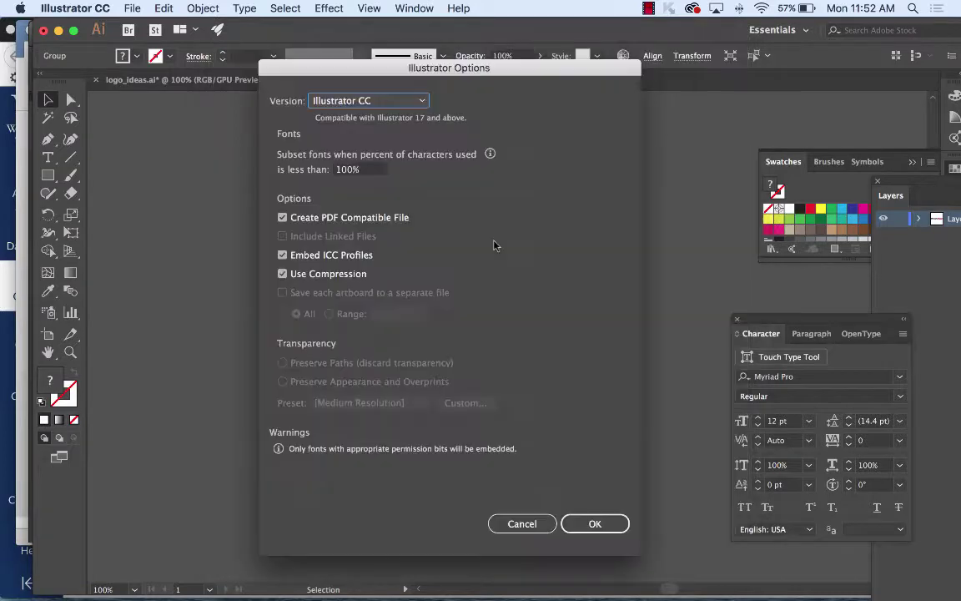
{"action": "left_click", "coordinate": [613, 522]}
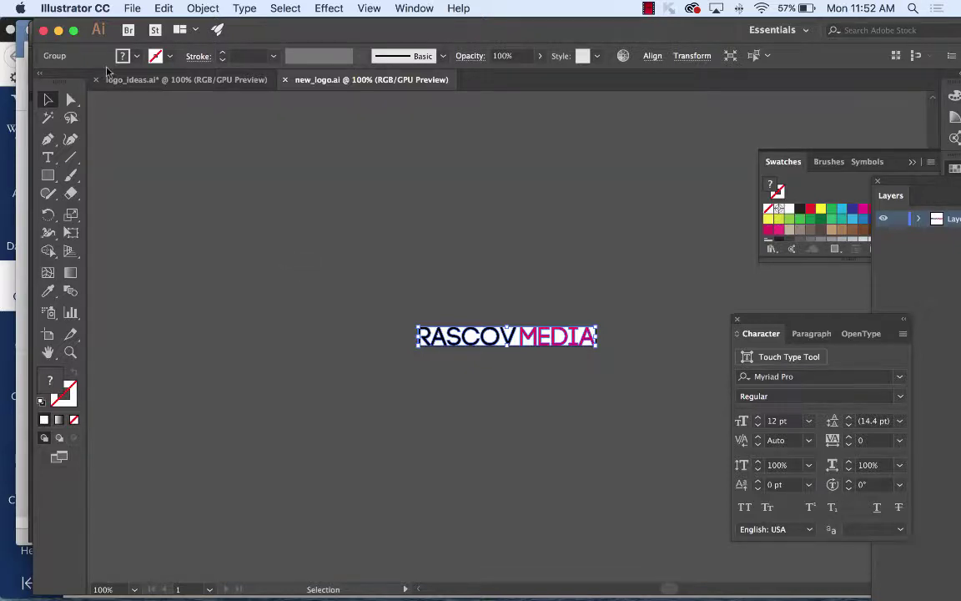
- Switch to InDesign, open the A-Master page of the portrait document and move the Pages panel a little away from the page
{"action": "mouse_move", "coordinate": [405, 594]}
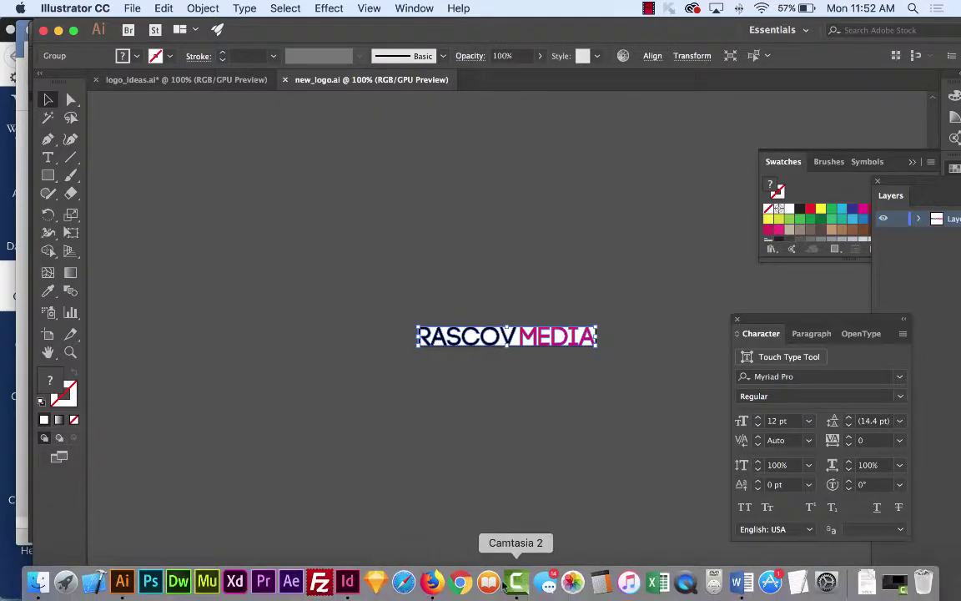
{"action": "left_click", "coordinate": [347, 581]}
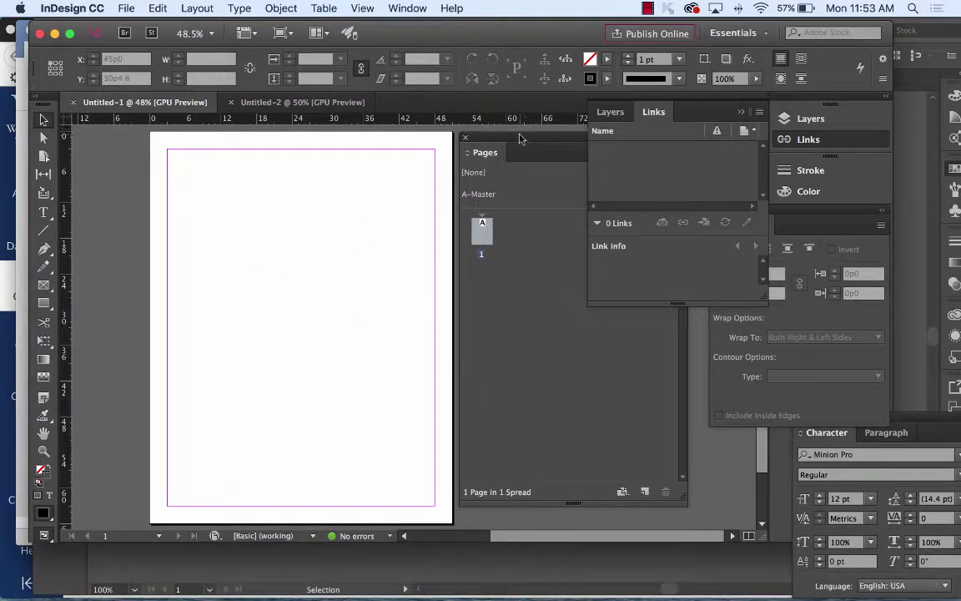
{"action": "left_click_drag", "start_coordinate": [519, 138], "coordinate": [522, 142]}
{"action": "left_click", "coordinate": [584, 195]}
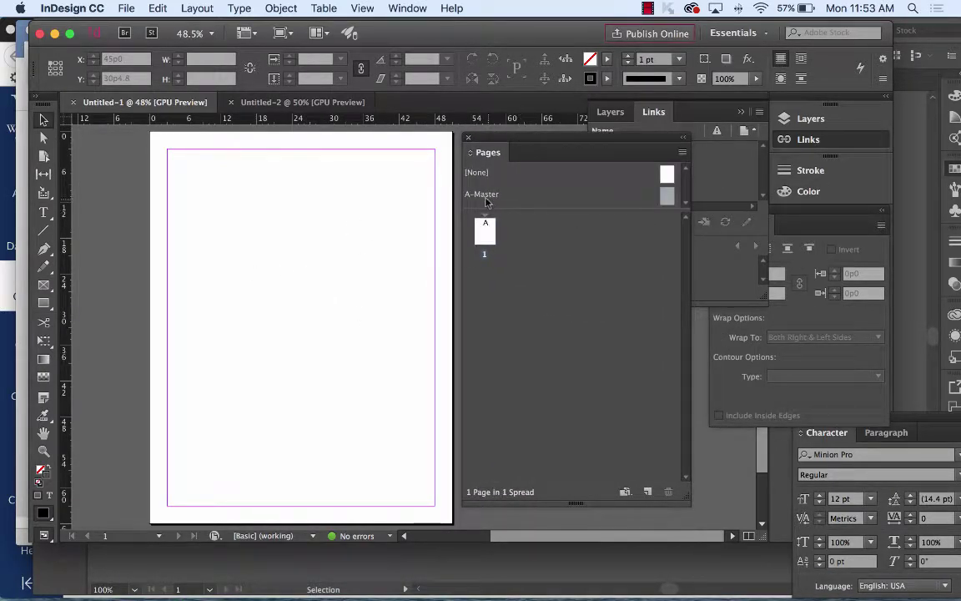
{"action": "double_click", "coordinate": [665, 199]}
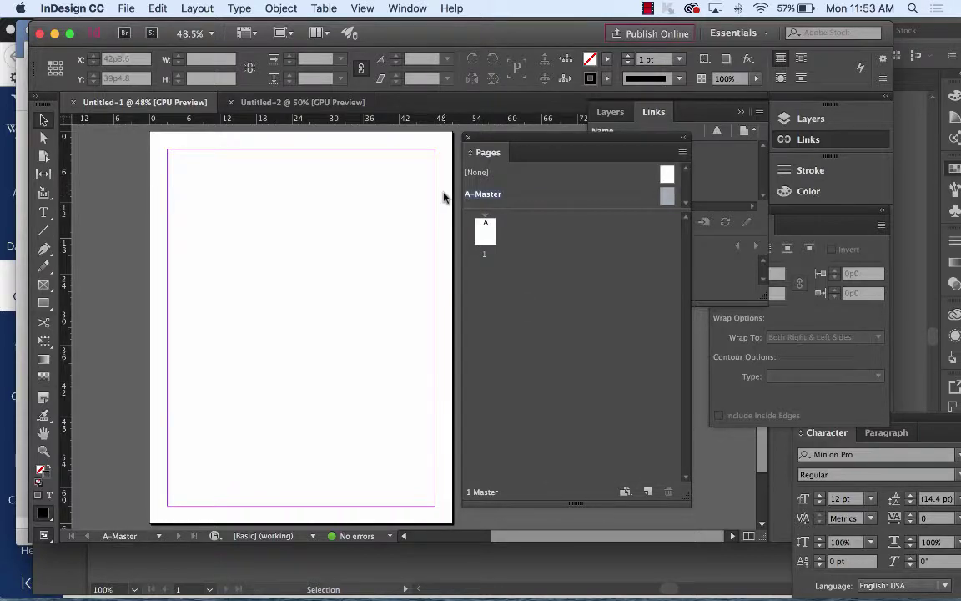
{"action": "double_click", "coordinate": [666, 198]}
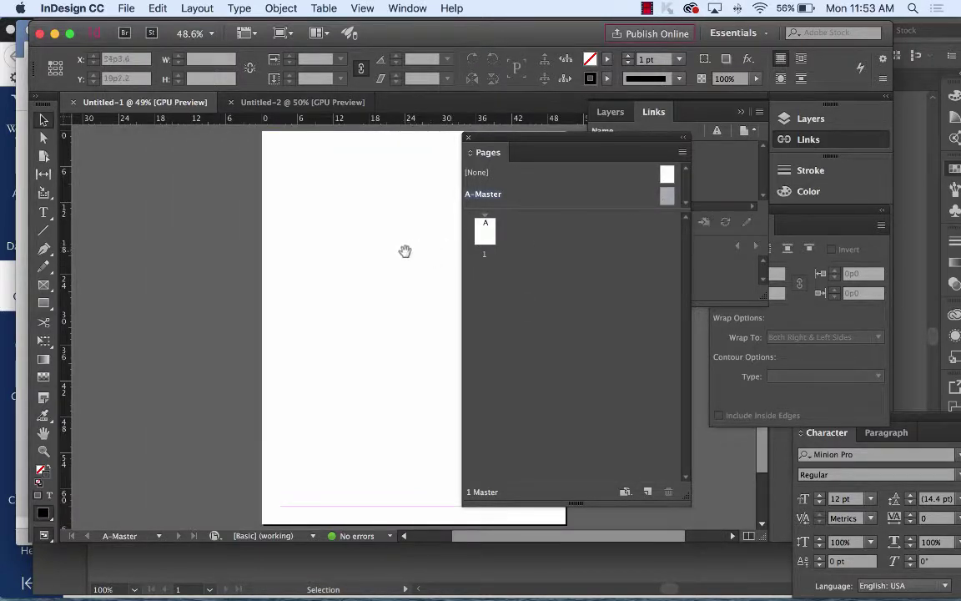
{"action": "left_click_drag", "start_coordinate": [406, 252], "coordinate": [184, 251]}
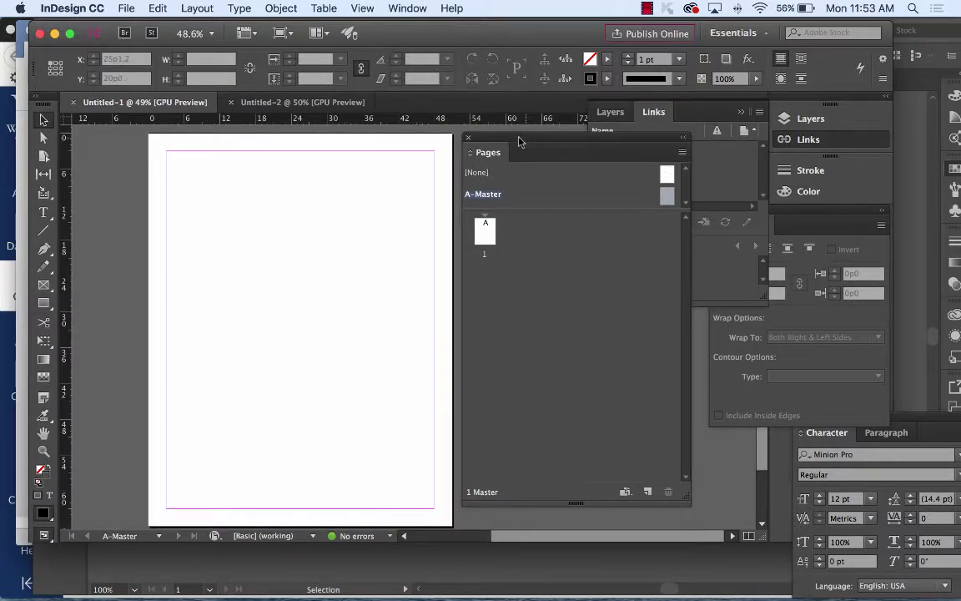
{"action": "left_click_drag", "start_coordinate": [519, 142], "coordinate": [568, 148]}
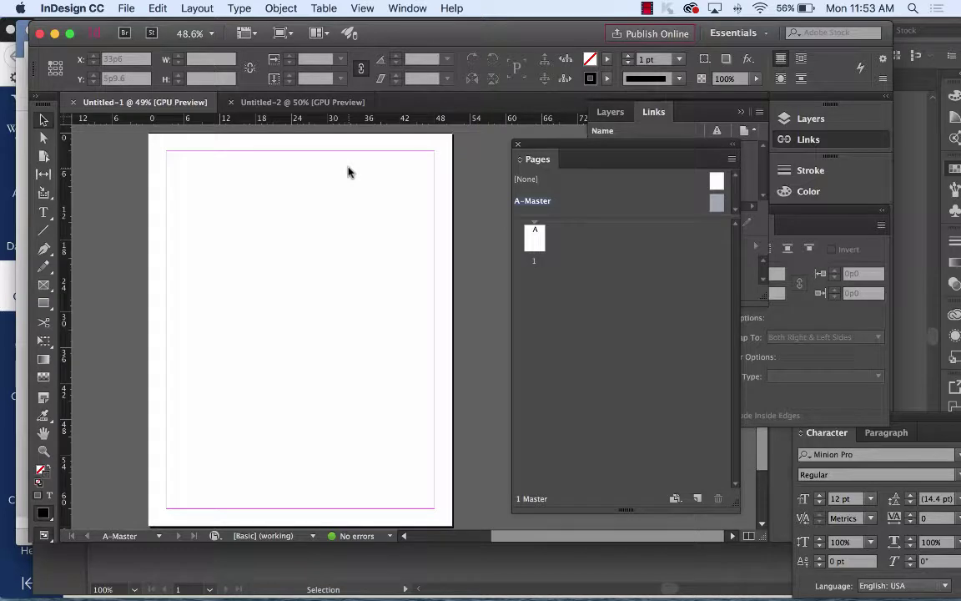
- Place new_logo.ai from the Desktop's interface_design_parts folder on the A-Master page and move it to the page's upper-right corner
{"action": "left_click", "coordinate": [132, 8]}
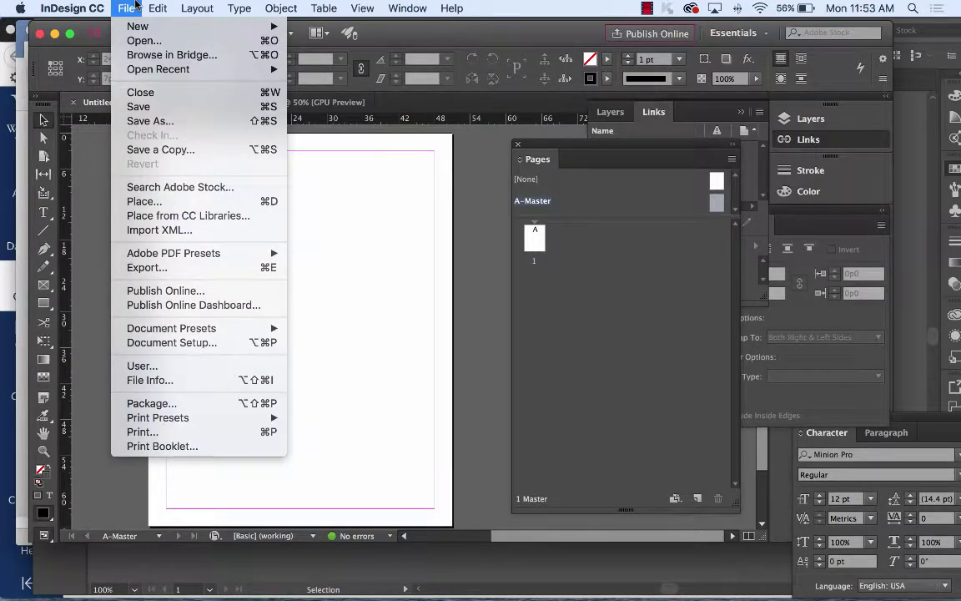
{"action": "left_click", "coordinate": [177, 203]}
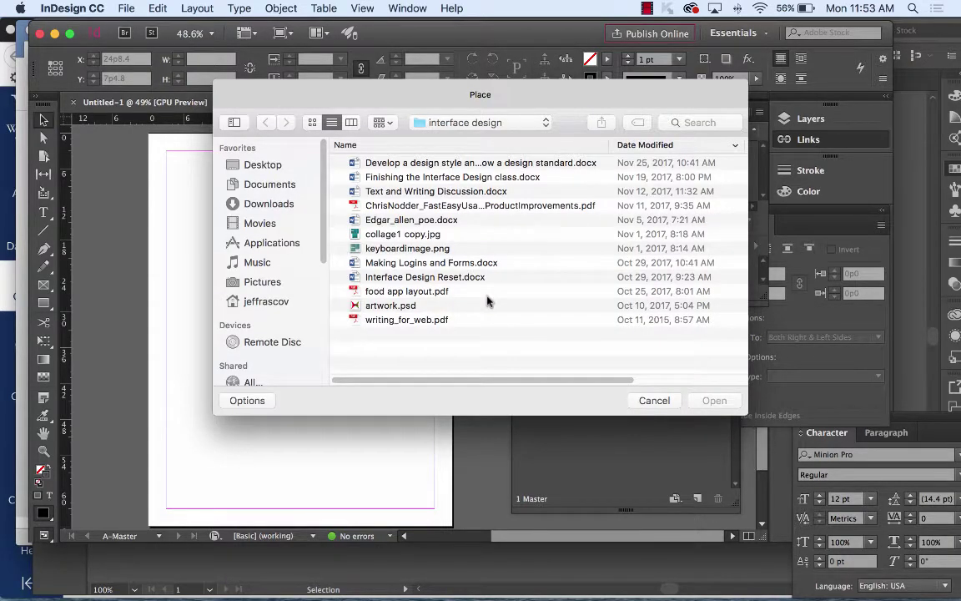
{"action": "left_click", "coordinate": [235, 164]}
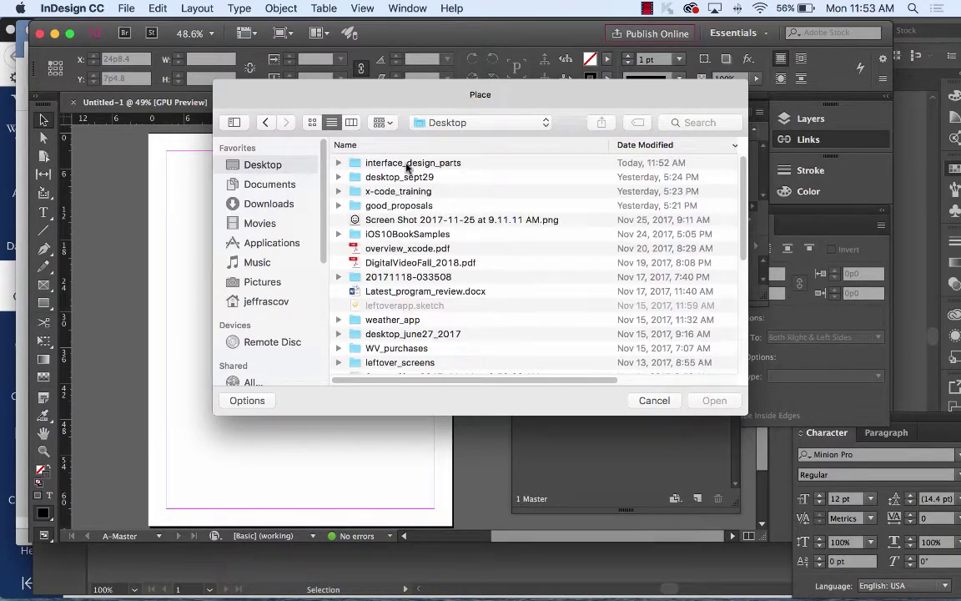
{"action": "double_click", "coordinate": [408, 164]}
{"action": "left_click", "coordinate": [399, 164]}
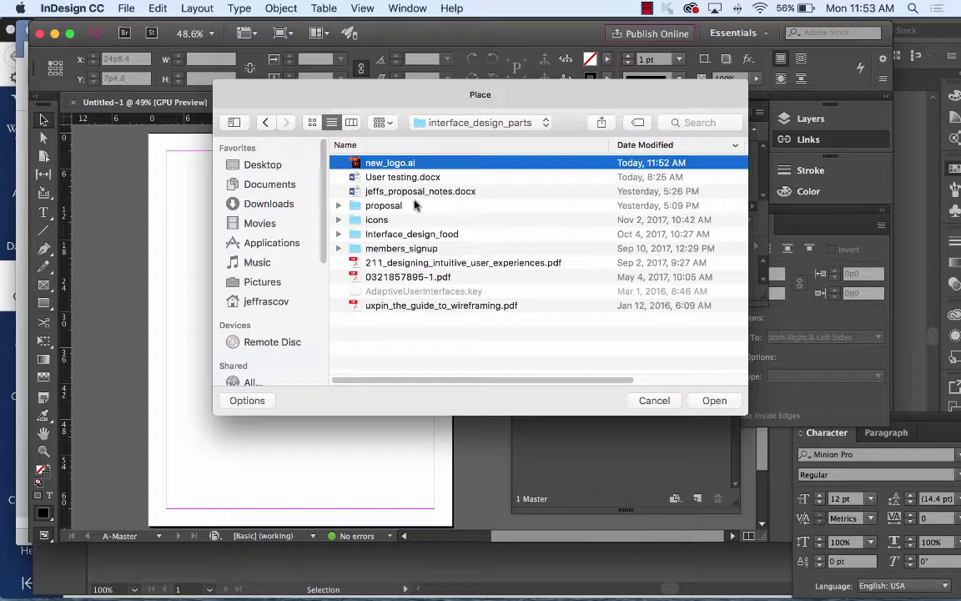
{"action": "left_click", "coordinate": [714, 400]}
{"action": "left_click", "coordinate": [178, 179]}
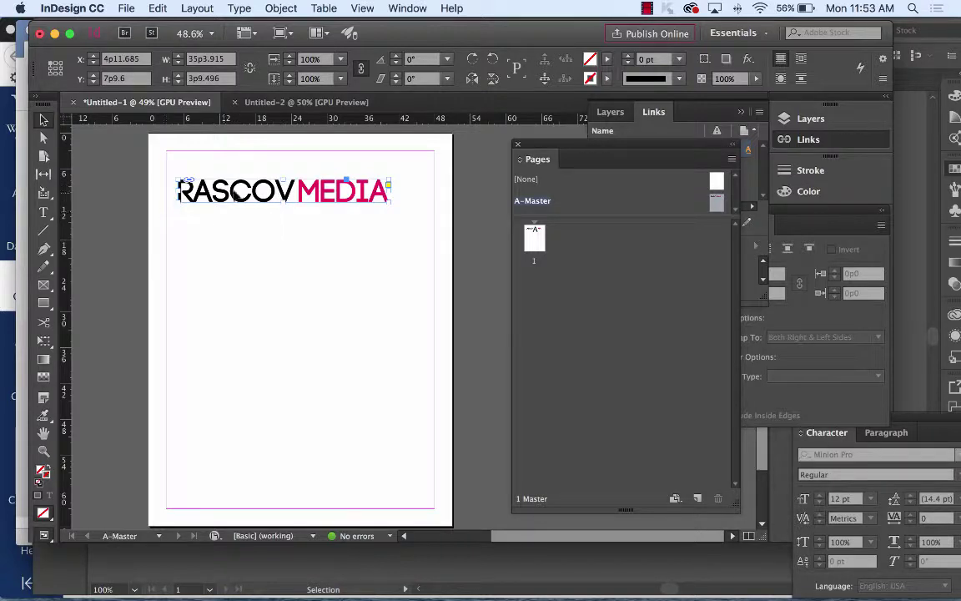
{"action": "left_click_drag", "start_coordinate": [240, 195], "coordinate": [290, 169]}
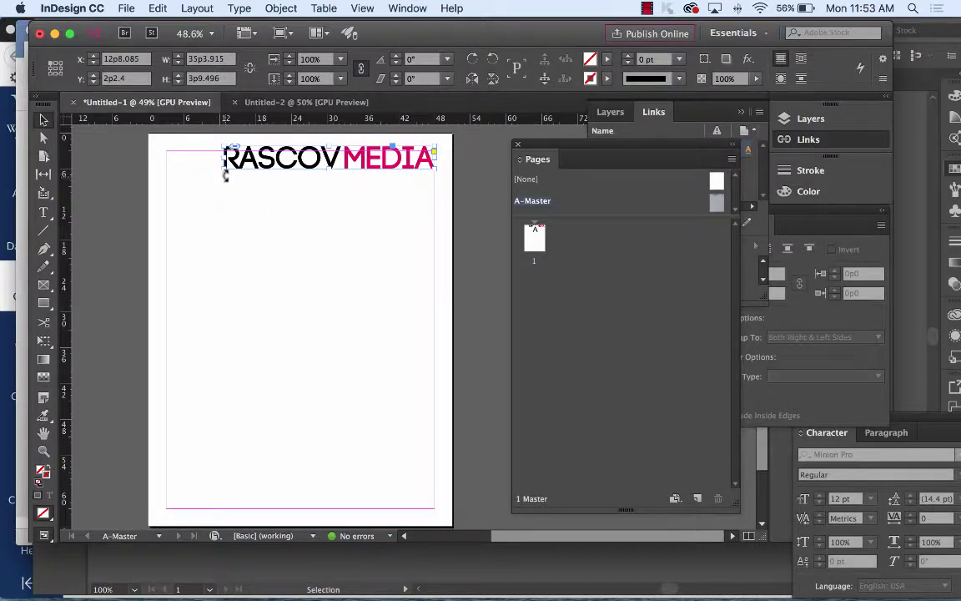
{"action": "left_click_drag", "start_coordinate": [225, 172], "coordinate": [293, 160]}
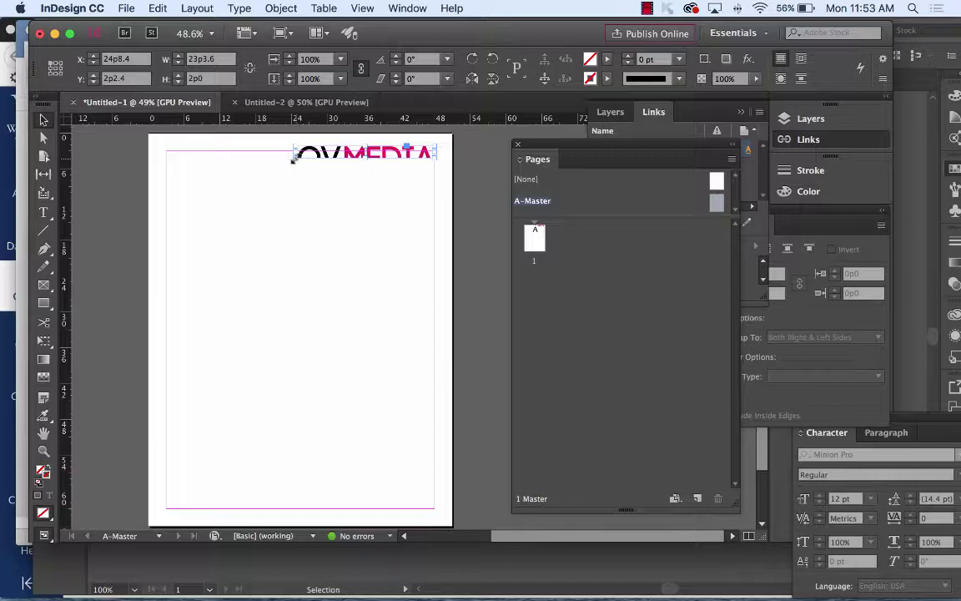
{"action": "left_click", "coordinate": [156, 8]}
{"action": "mouse_move", "coordinate": [197, 8]}
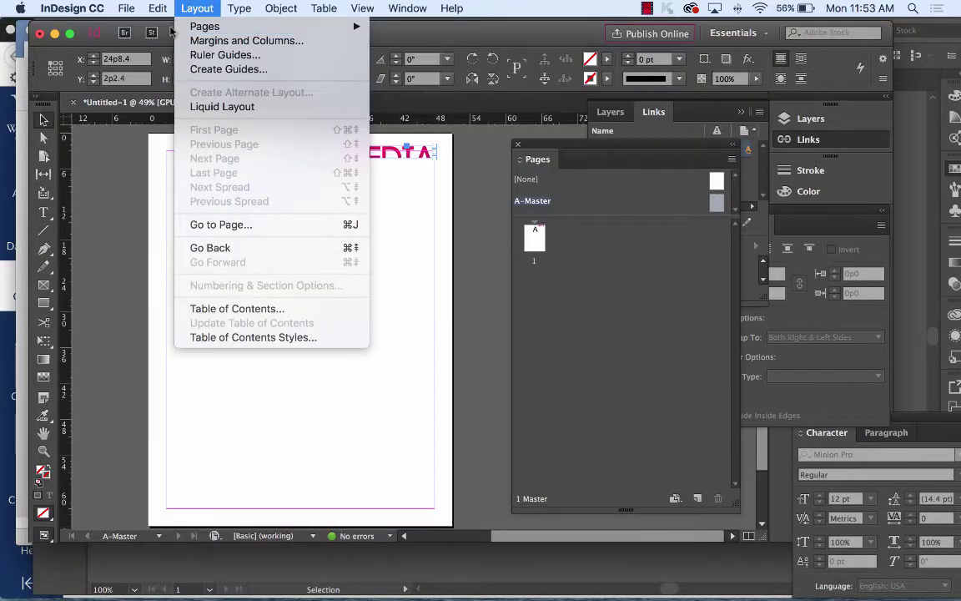
{"action": "left_click", "coordinate": [159, 26]}
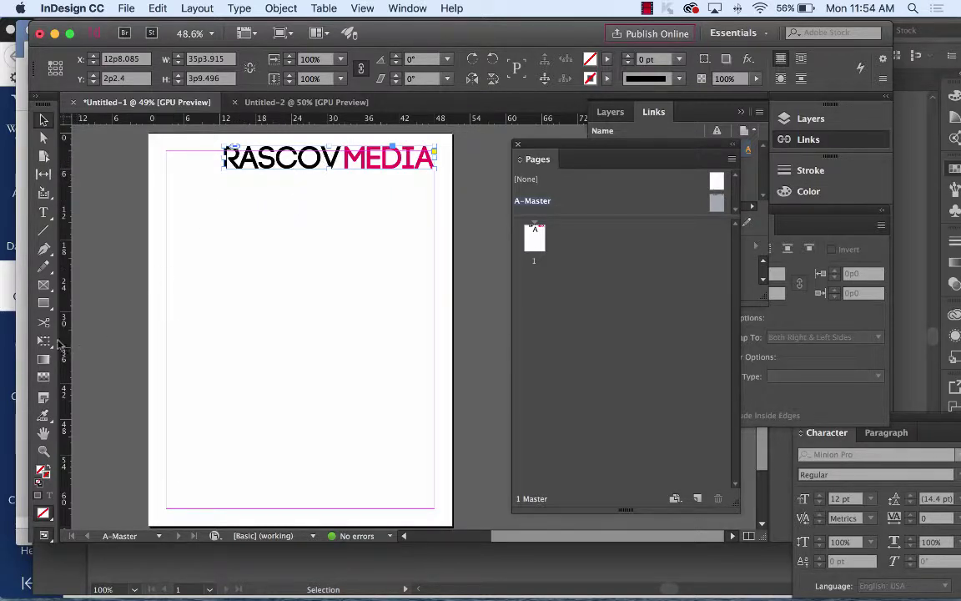
- Scale the logo down to about 20p8 wide with the Free Transform tool and nudge it closer to the page's upper-right corner
{"action": "left_click", "coordinate": [45, 342]}
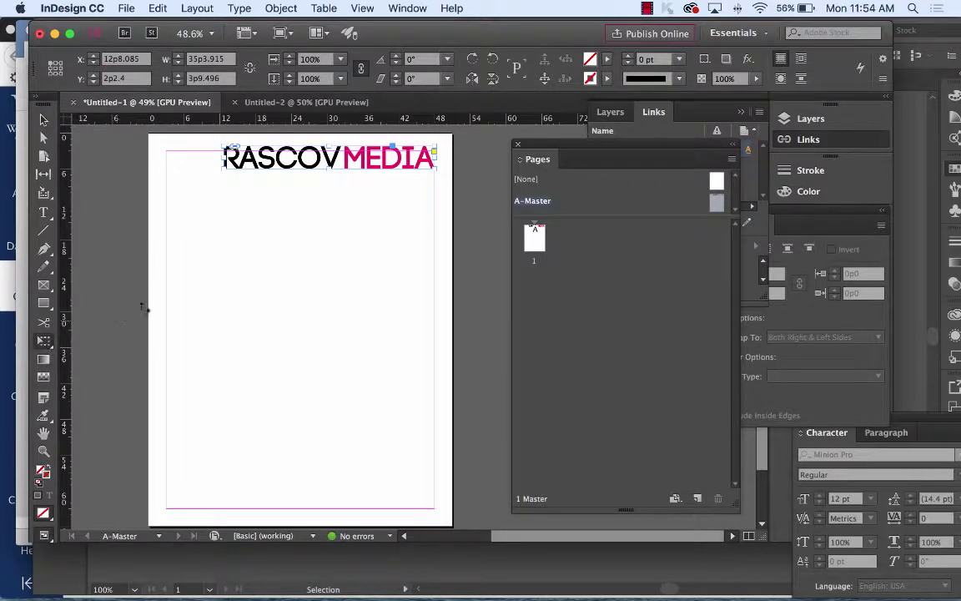
{"action": "left_click_drag", "start_coordinate": [229, 168], "coordinate": [314, 163]}
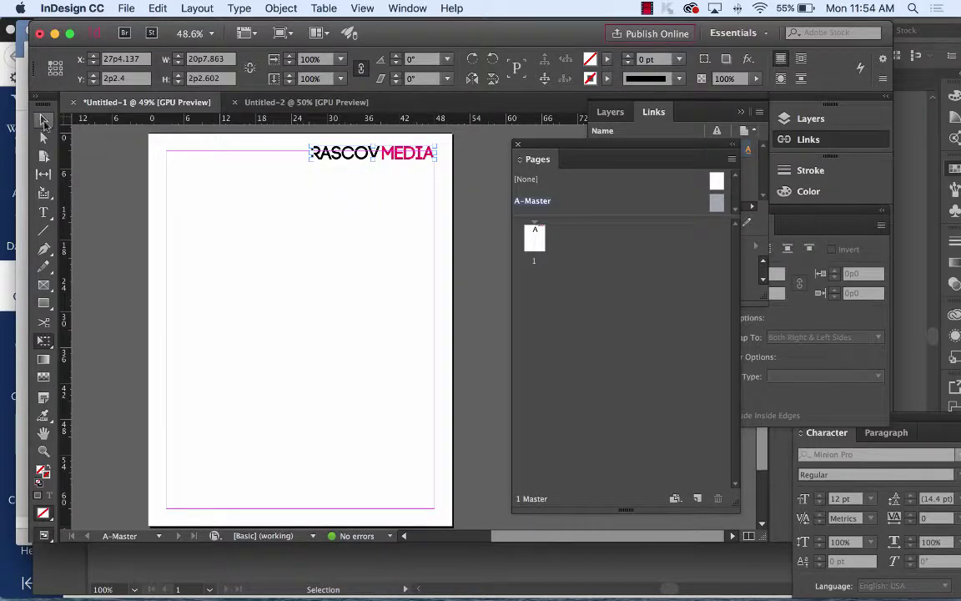
{"action": "left_click", "coordinate": [45, 121]}
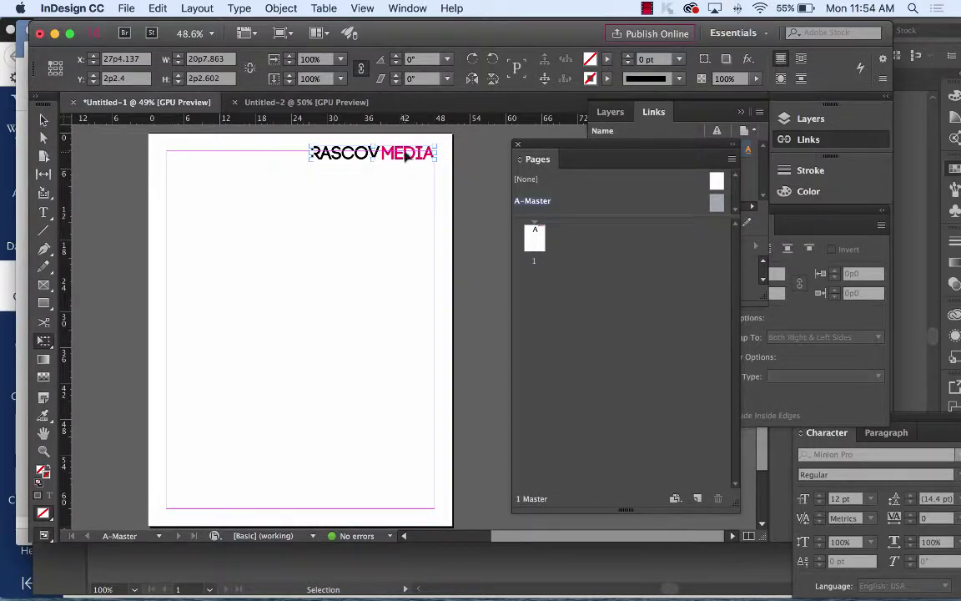
{"action": "left_click_drag", "start_coordinate": [409, 153], "coordinate": [412, 151]}
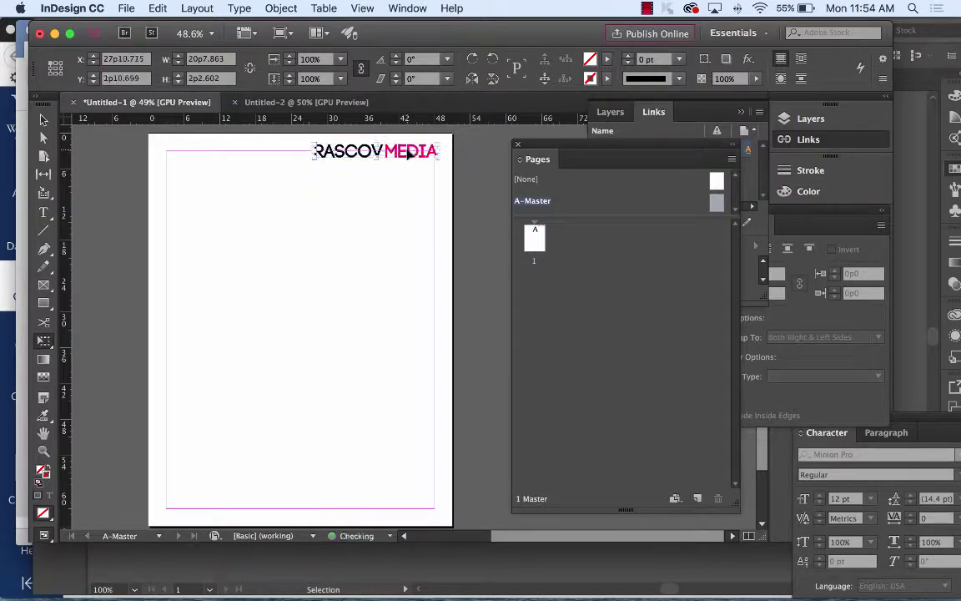
{"action": "key", "text": "v"}
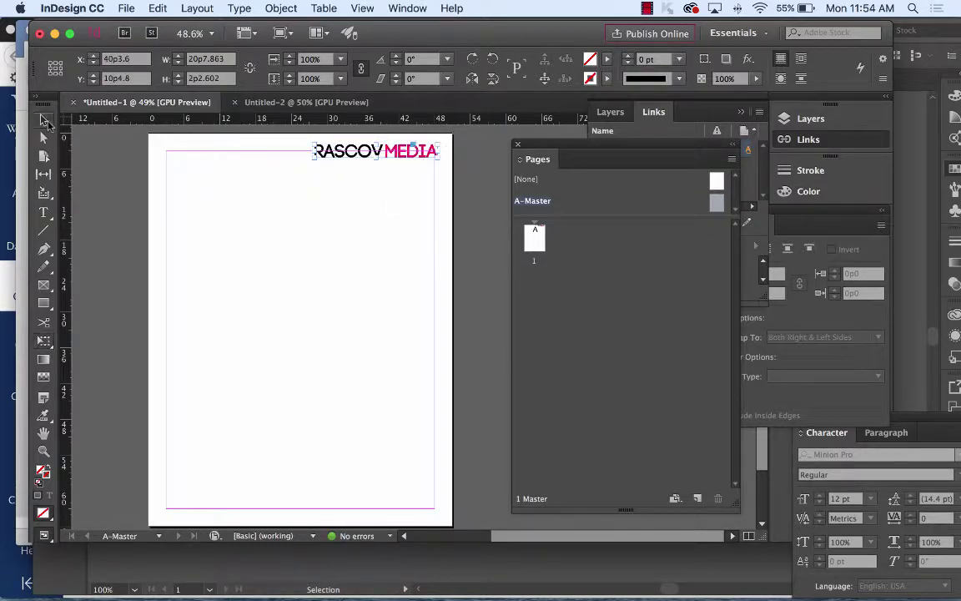
- Move the Pages panel down so that it no longer covers the logo or the Links panel
{"action": "key", "text": "super+equal"}
{"action": "key", "text": "super+equal"}
{"action": "key", "text": "super+equal"}
{"action": "key", "text": "super+equal"}
{"action": "key", "text": "super+equal"}
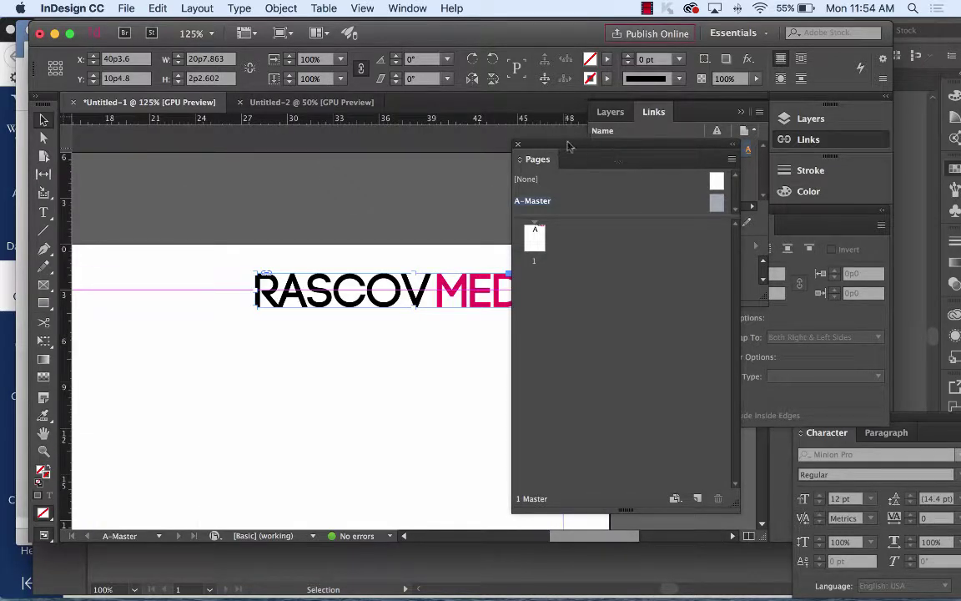
{"action": "left_click_drag", "start_coordinate": [612, 142], "coordinate": [677, 361]}
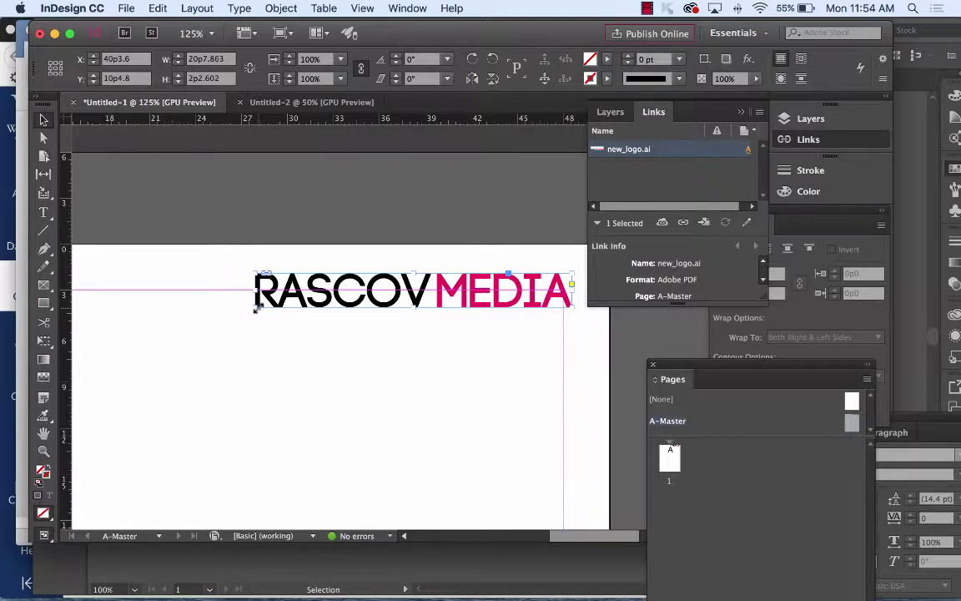
- Scale the logo down further to about 14p3 wide with the Free Transform tool and shift it left along the page's top margin
{"action": "left_click", "coordinate": [43, 285]}
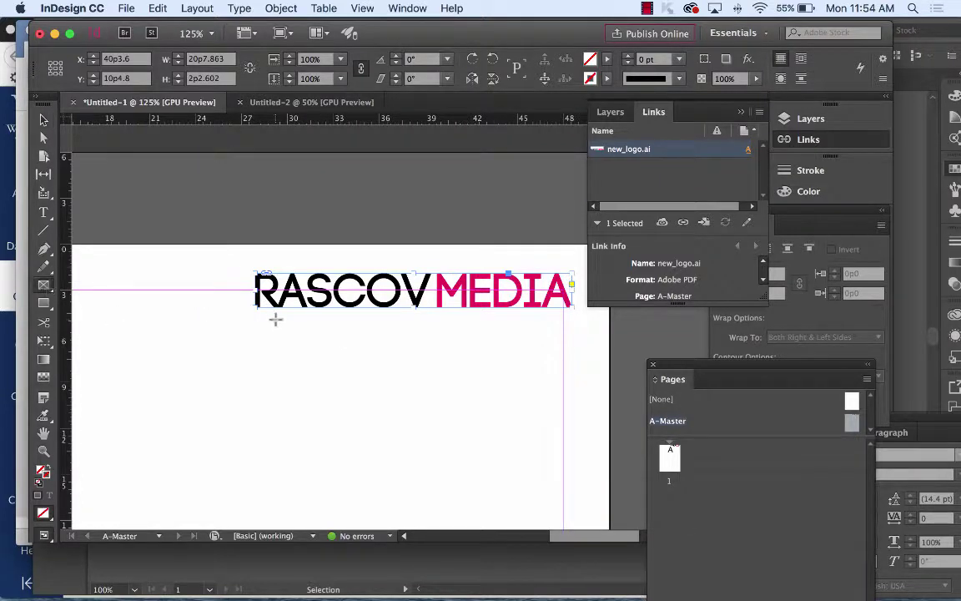
{"action": "key", "text": "e"}
{"action": "left_click_drag", "start_coordinate": [255, 307], "coordinate": [329, 283]}
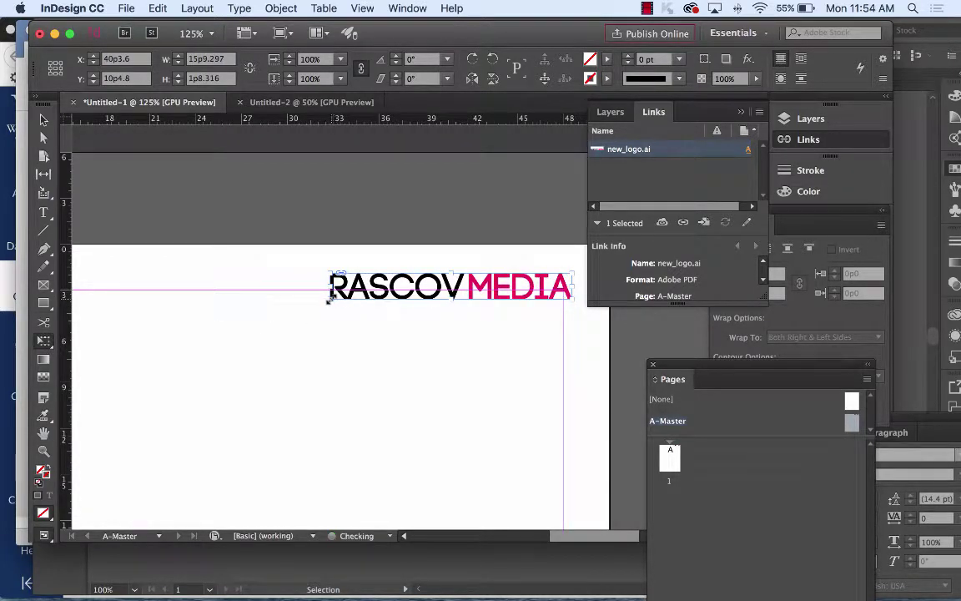
{"action": "left_click_drag", "start_coordinate": [354, 283], "coordinate": [188, 284]}
{"action": "key", "text": "super+minus"}
{"action": "key", "text": "super+minus"}
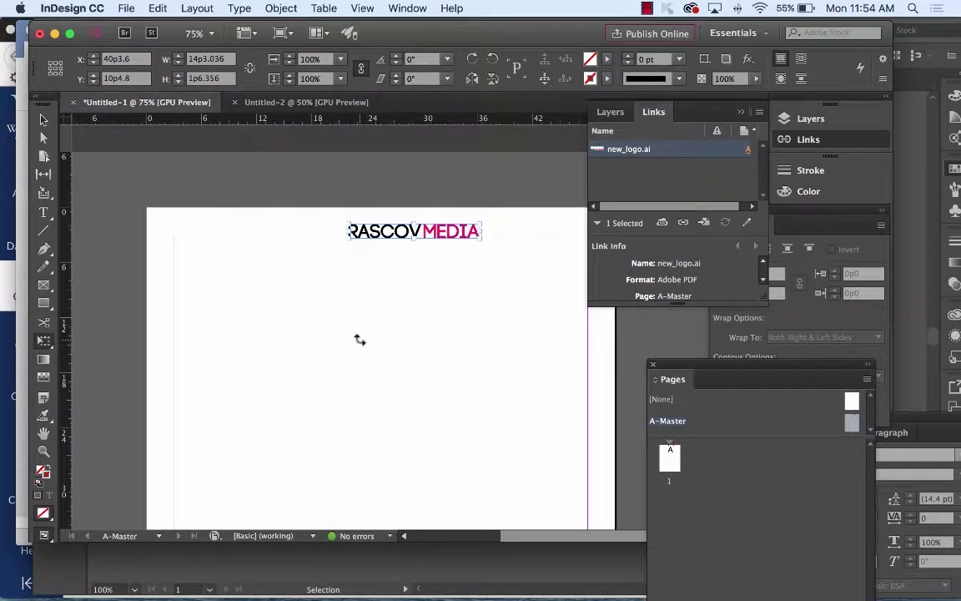
- Move the logo to the upper-left corner of the A-Master page's margins and deselect it
{"action": "left_click_drag", "start_coordinate": [436, 236], "coordinate": [266, 242]}
{"action": "key", "text": "v"}
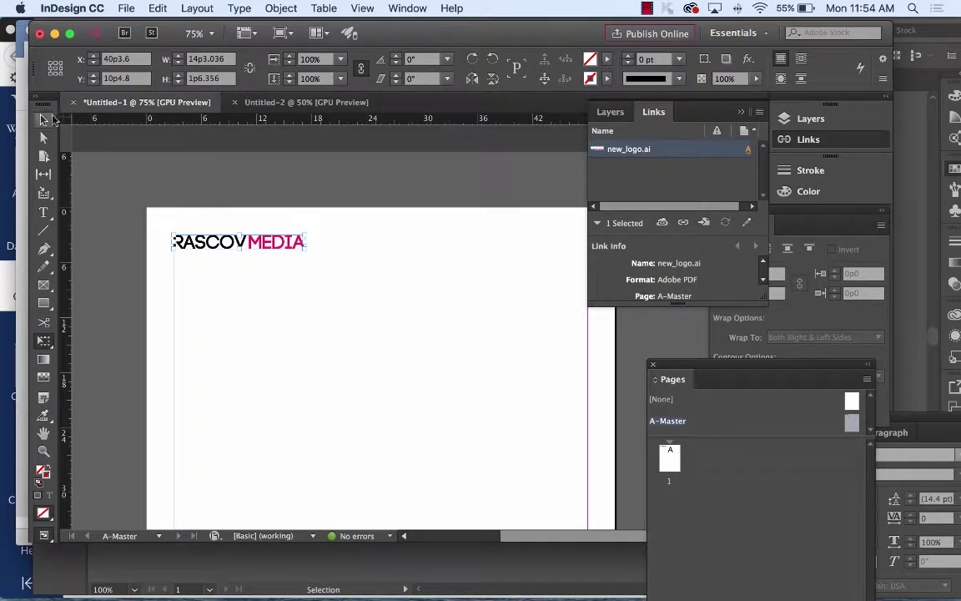
{"action": "left_click", "coordinate": [457, 340]}
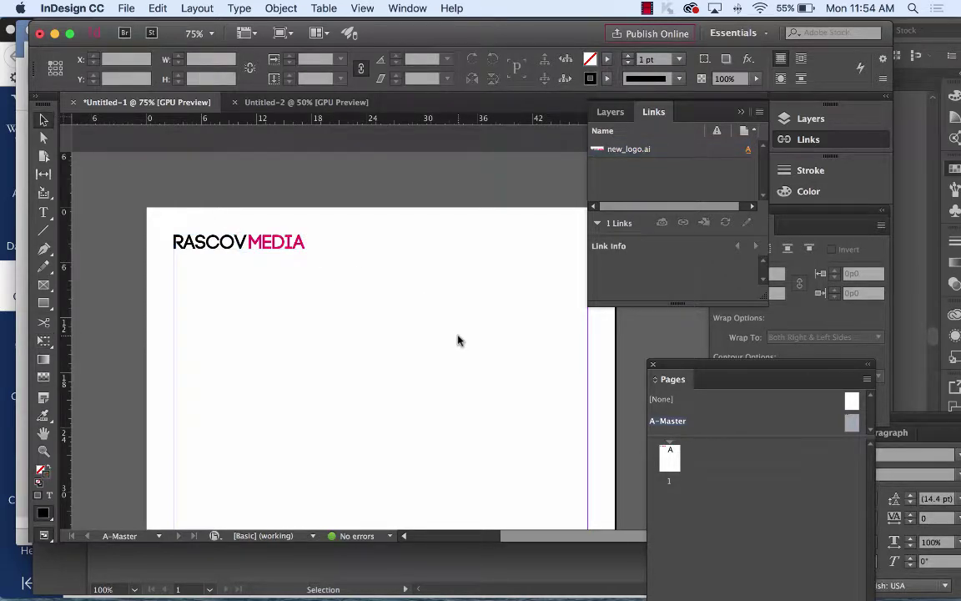
- Draw a horizontal line about 39p6 long directly below the logo, starting at the page's left margin, and deselect it
{"action": "left_click", "coordinate": [44, 230]}
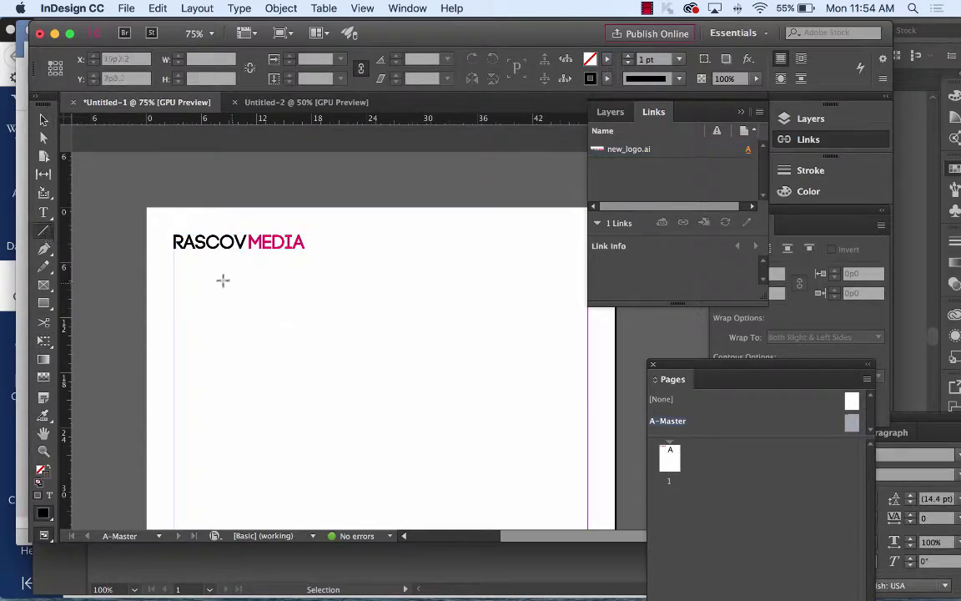
{"action": "left_click_drag", "start_coordinate": [173, 253], "coordinate": [537, 255]}
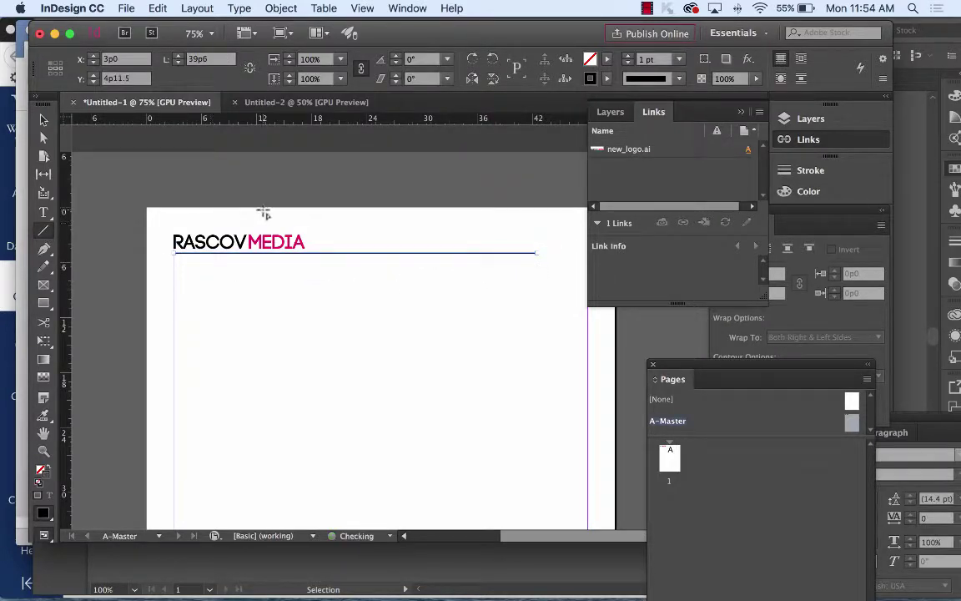
{"action": "left_click", "coordinate": [43, 120]}
{"action": "left_click", "coordinate": [413, 332]}
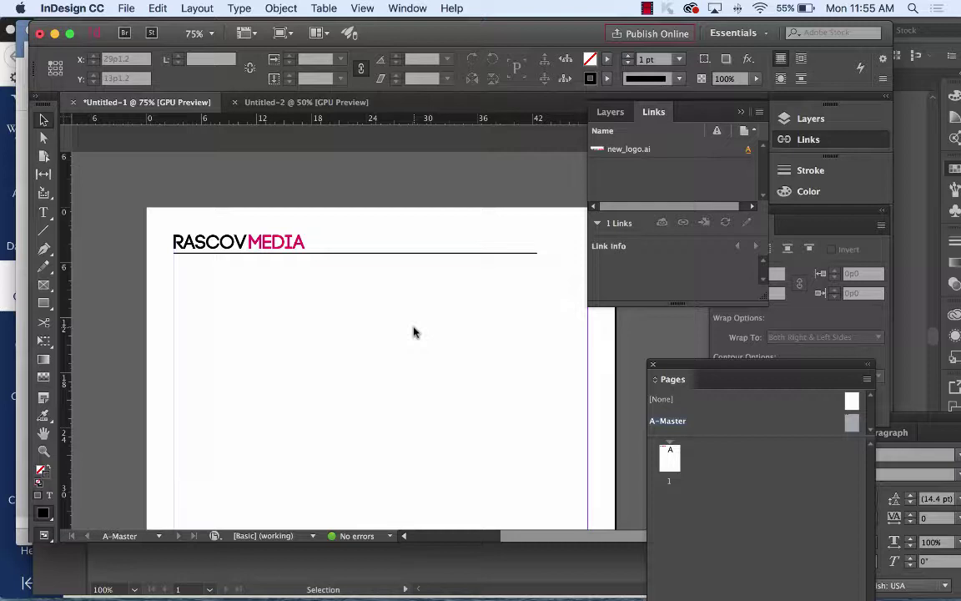
- Create a text frame about 16p9.6 wide and 1p9.6 high at the lower-left corner of the master page's margins
{"action": "key", "text": "super+minus"}
{"action": "key", "text": "super+minus"}
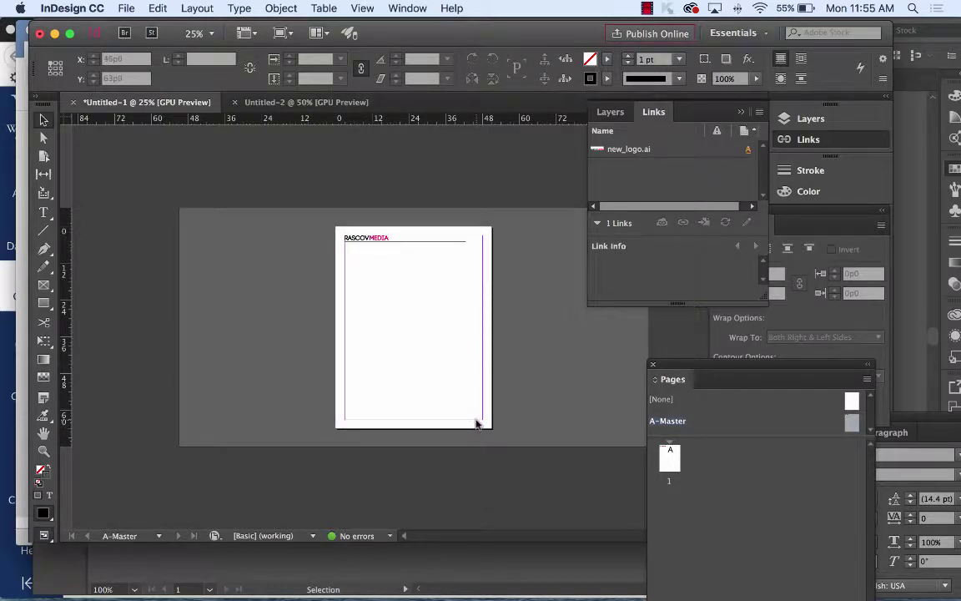
{"action": "key", "text": "super+equal"}
{"action": "key", "text": "super+equal"}
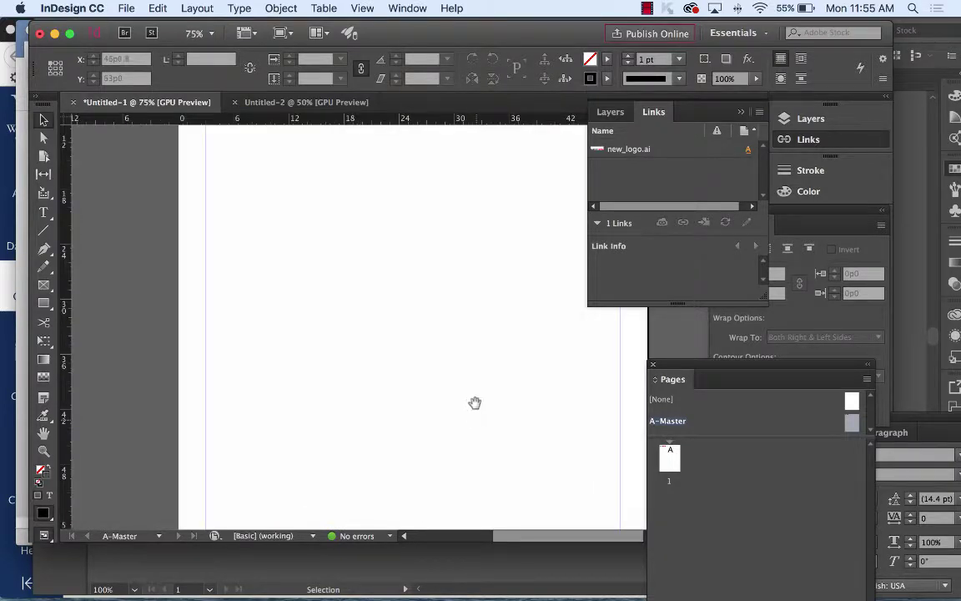
{"action": "left_click_drag", "start_coordinate": [476, 398], "coordinate": [401, 133]}
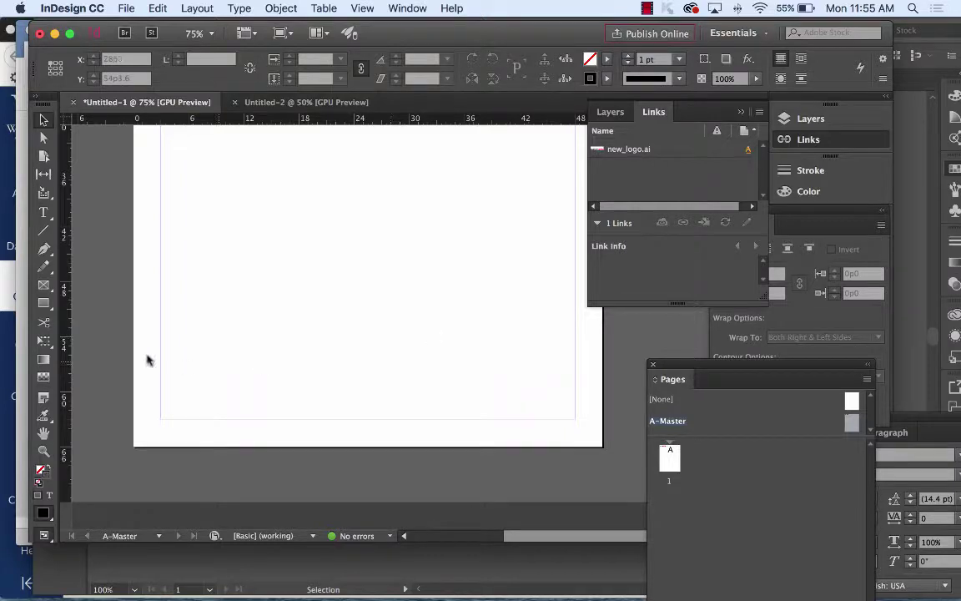
{"action": "left_click", "coordinate": [45, 212]}
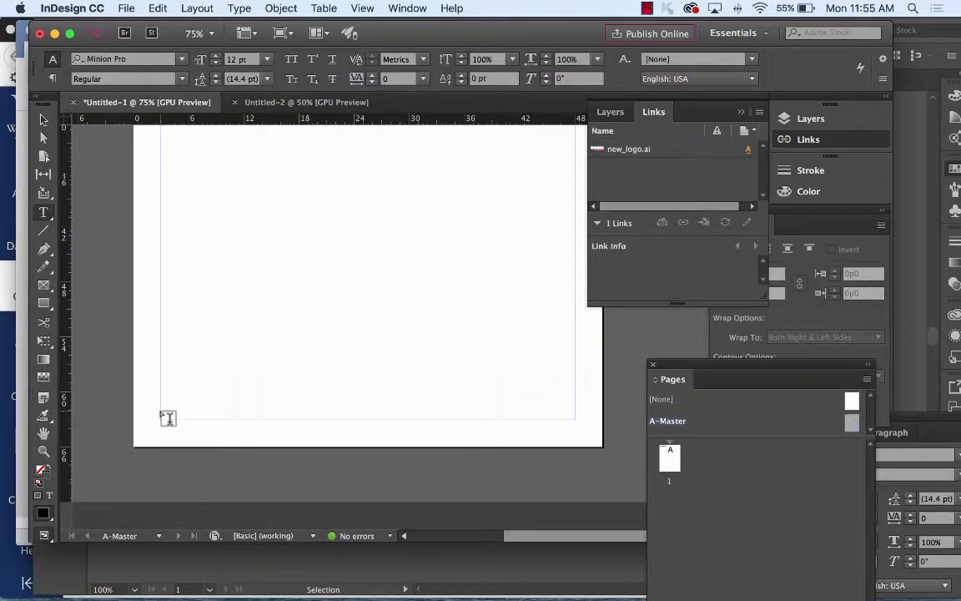
{"action": "left_click_drag", "start_coordinate": [161, 412], "coordinate": [314, 424]}
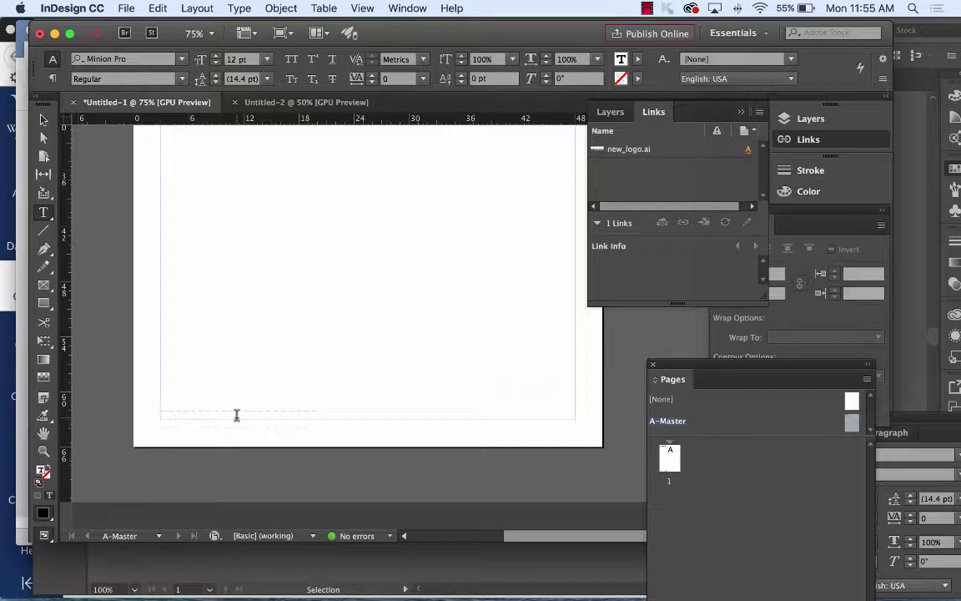
- Switch to Firefox and search Google for "copyright" in a new browser window
{"action": "left_click", "coordinate": [431, 582]}
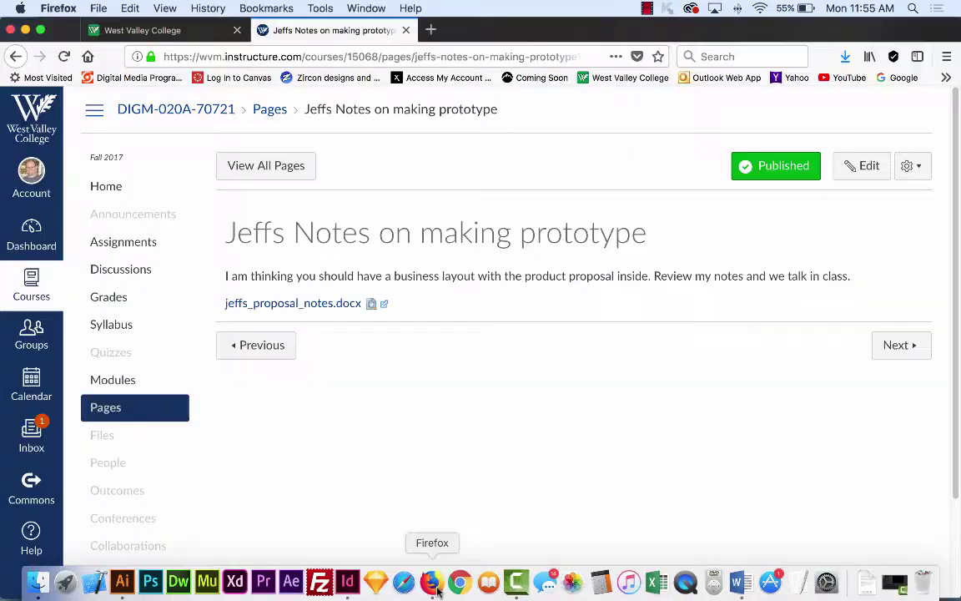
{"action": "left_click", "coordinate": [96, 7]}
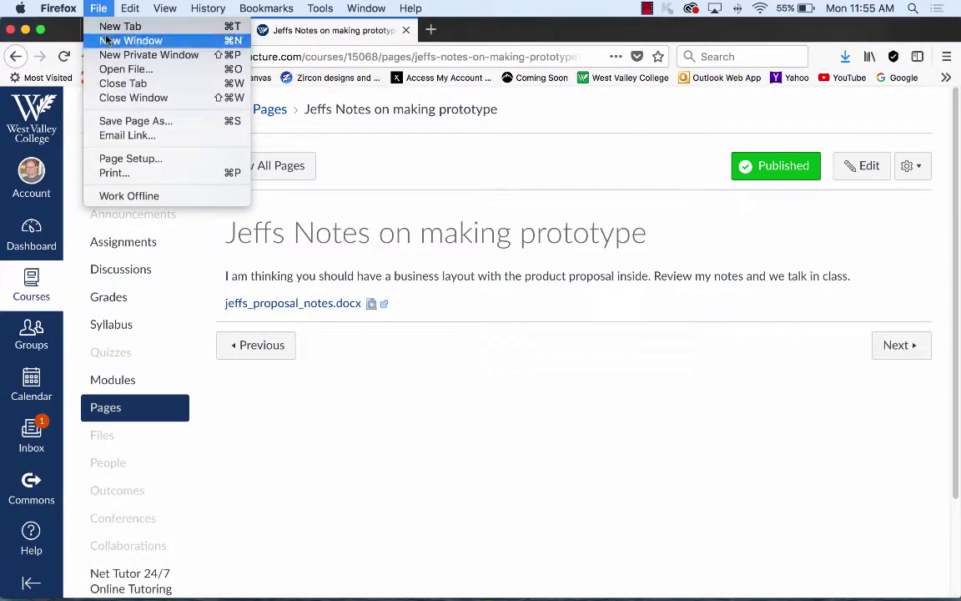
{"action": "left_click", "coordinate": [126, 41]}
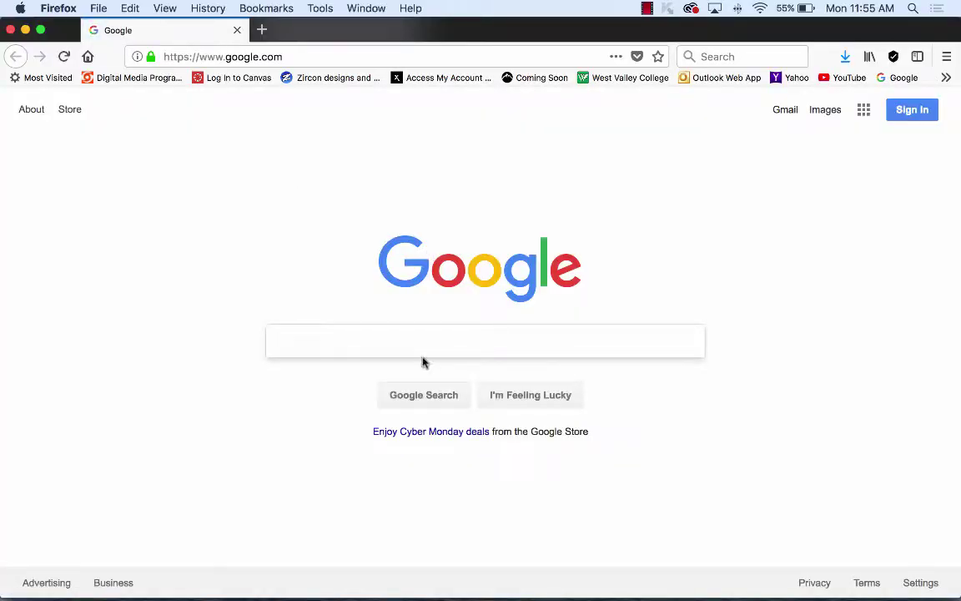
{"action": "left_click", "coordinate": [427, 342]}
{"action": "type", "text": "copyr"}
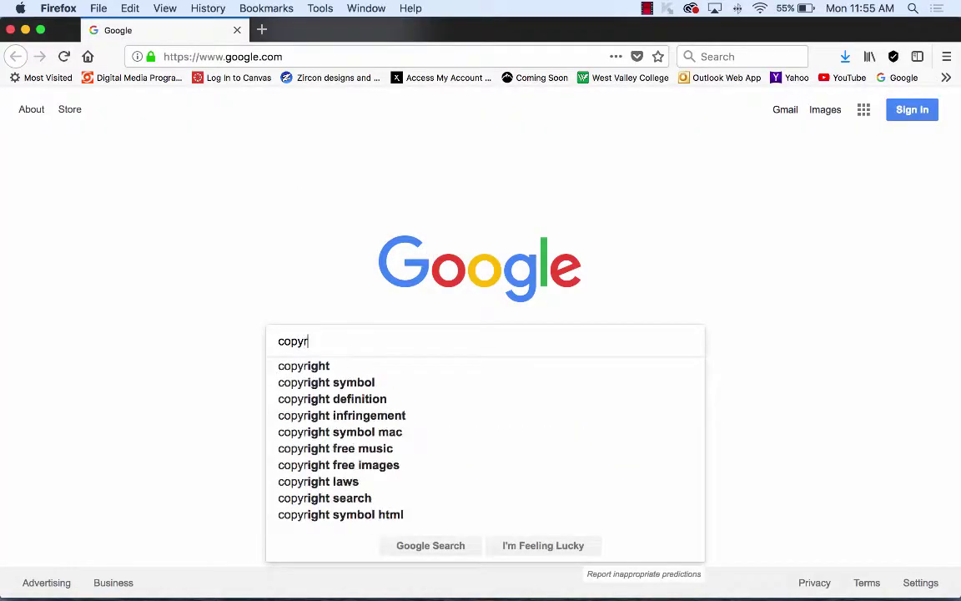
{"action": "type", "text": "ight"}
{"action": "left_click", "coordinate": [311, 367]}
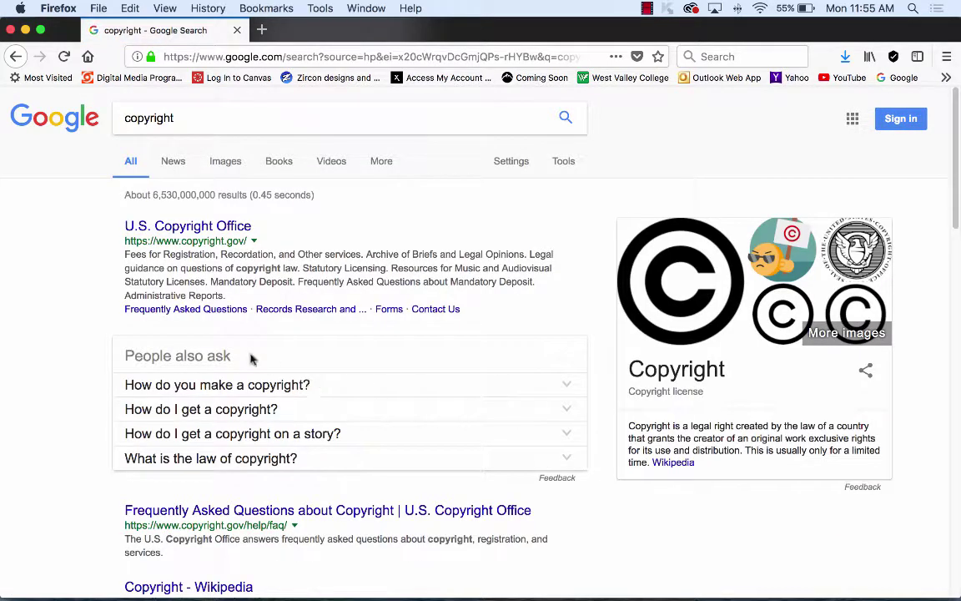
- Look at the U.S. Copyright Office website and review the other Google results on copyright
{"action": "left_click", "coordinate": [223, 232]}
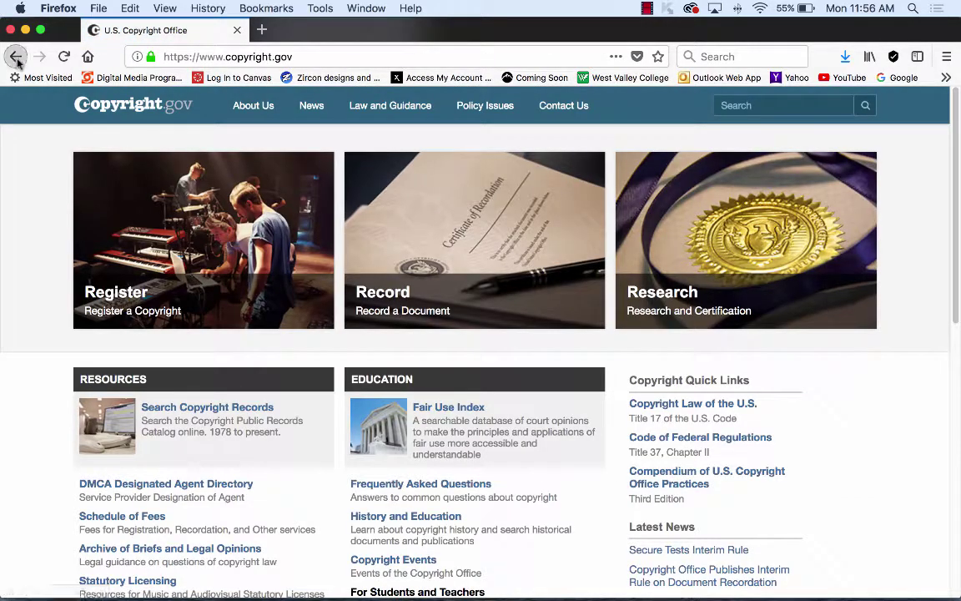
{"action": "left_click", "coordinate": [16, 56]}
{"action": "scroll", "coordinate": [320, 309], "scroll_direction": "down", "scroll_amount": 2}
{"action": "scroll", "coordinate": [321, 308], "scroll_direction": "down", "scroll_amount": 5}
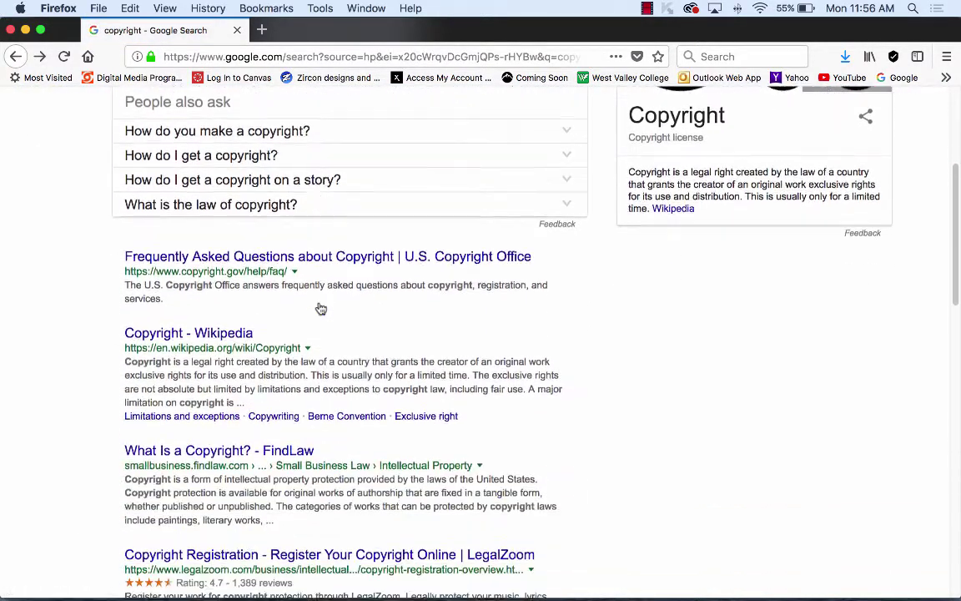
{"action": "scroll", "coordinate": [321, 309], "scroll_direction": "down", "scroll_amount": 1}
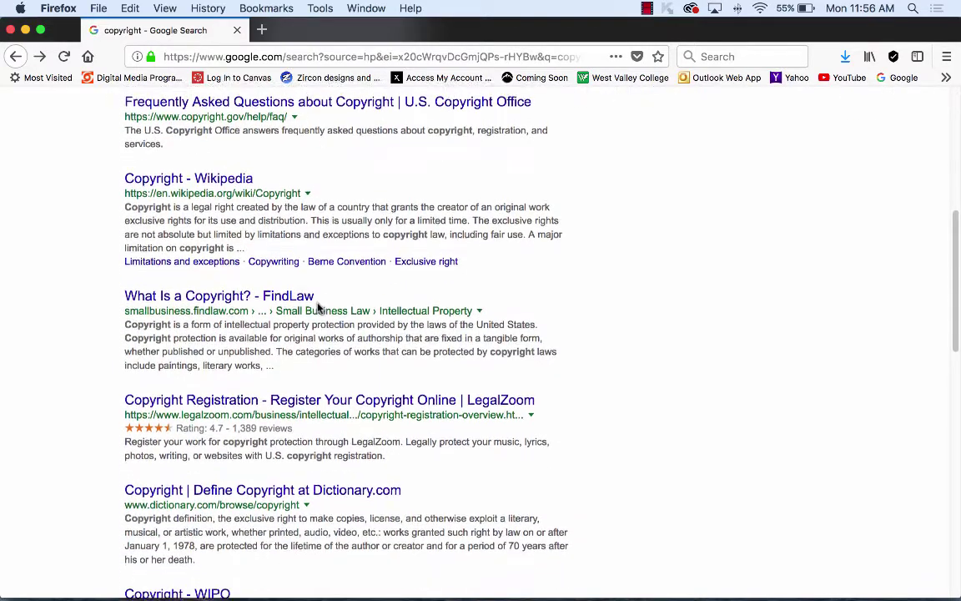
{"action": "scroll", "coordinate": [317, 307], "scroll_direction": "up", "scroll_amount": 8}
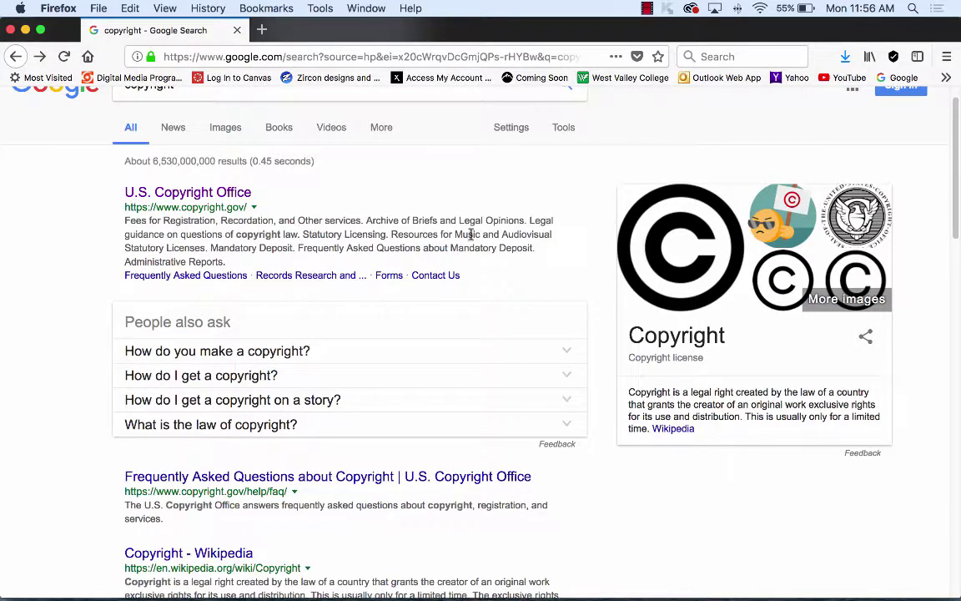
{"action": "scroll", "coordinate": [389, 226], "scroll_direction": "down", "scroll_amount": 5}
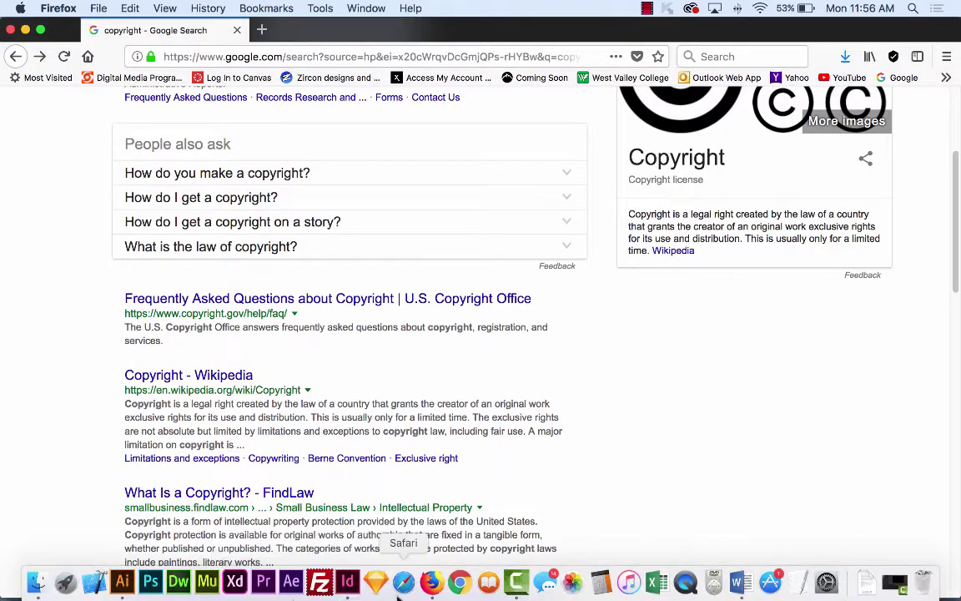
- Switch back to InDesign and fill the footer text frame with the © symbol, the owner's full name and 2017
{"action": "left_click", "coordinate": [348, 588]}
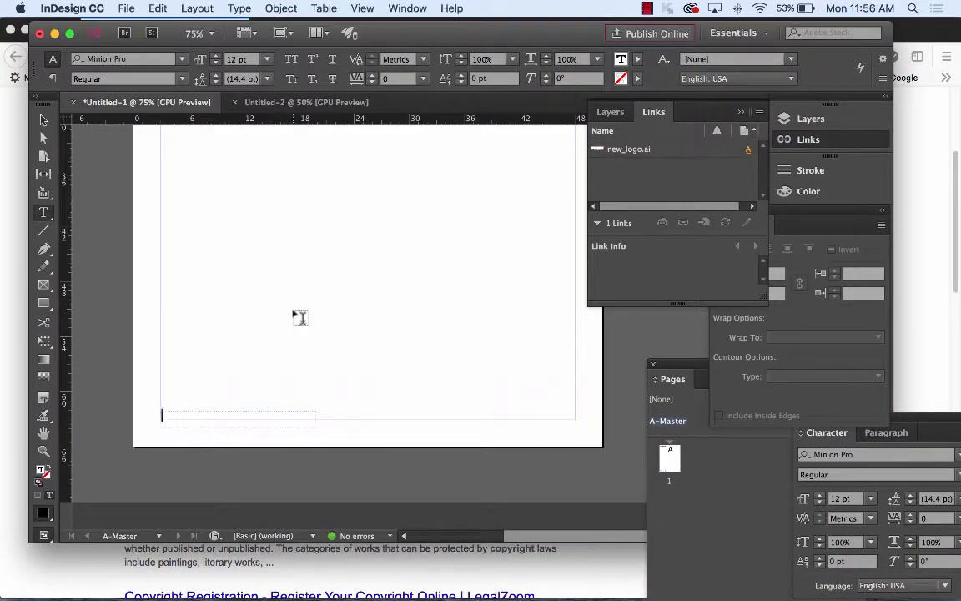
{"action": "left_click", "coordinate": [165, 415]}
{"action": "type", "text": "© Jeff Rascov 2017"}
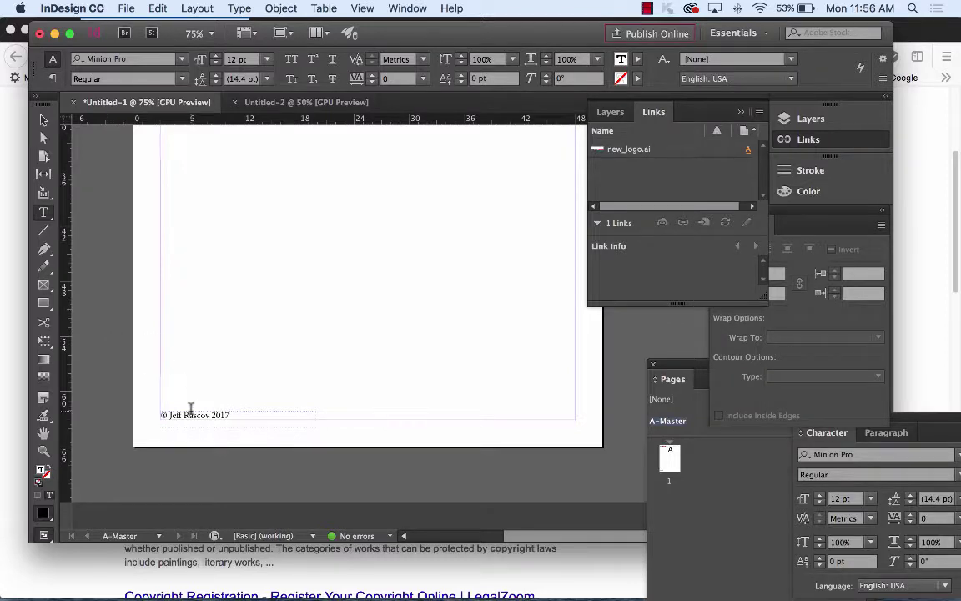
- Nudge the copyright text frame down to Y 62p5.2, keeping it on the left margin at X 3p0
{"action": "left_click", "coordinate": [43, 120]}
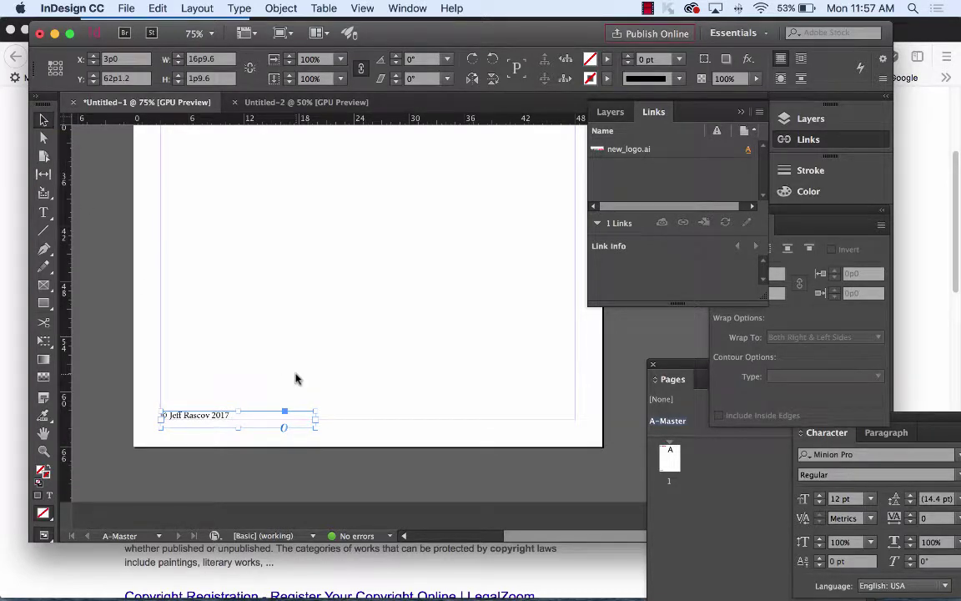
{"action": "key", "text": "Left"}
{"action": "key", "text": "Left"}
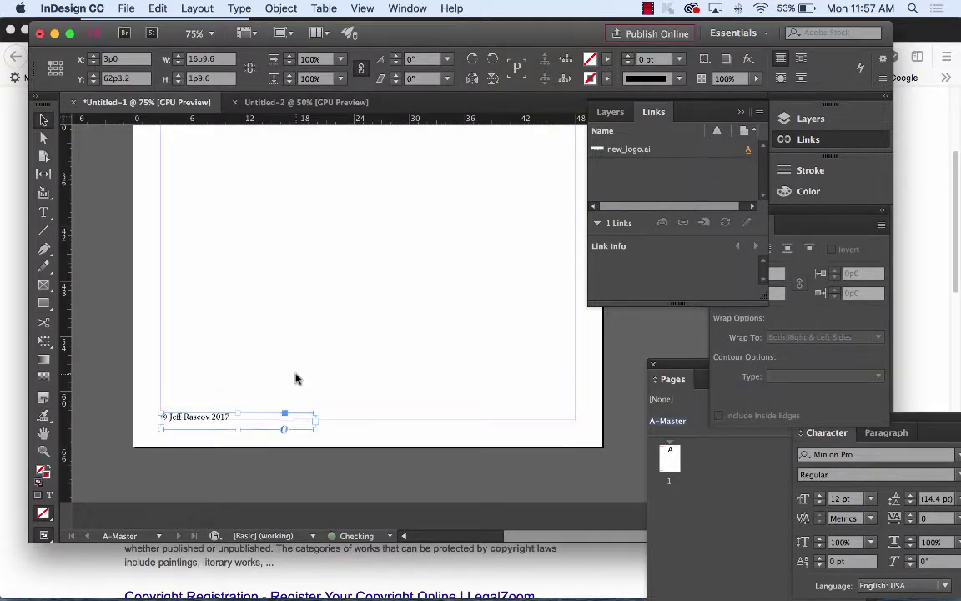
{"action": "key", "text": "Down"}
{"action": "key", "text": "Down"}
{"action": "key", "text": "Down"}
{"action": "key", "text": "Down"}
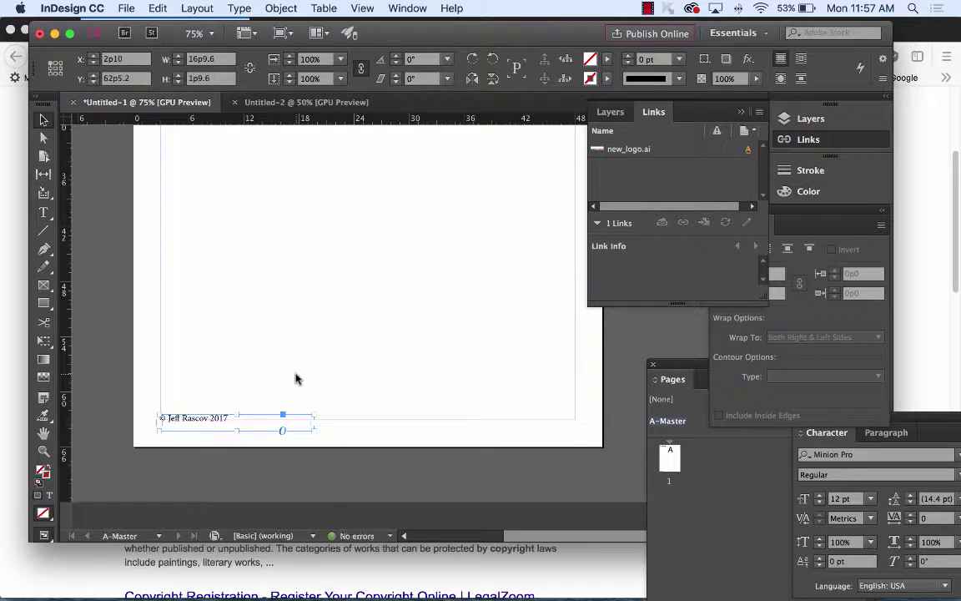
{"action": "key", "text": "Right"}
{"action": "key", "text": "Right"}
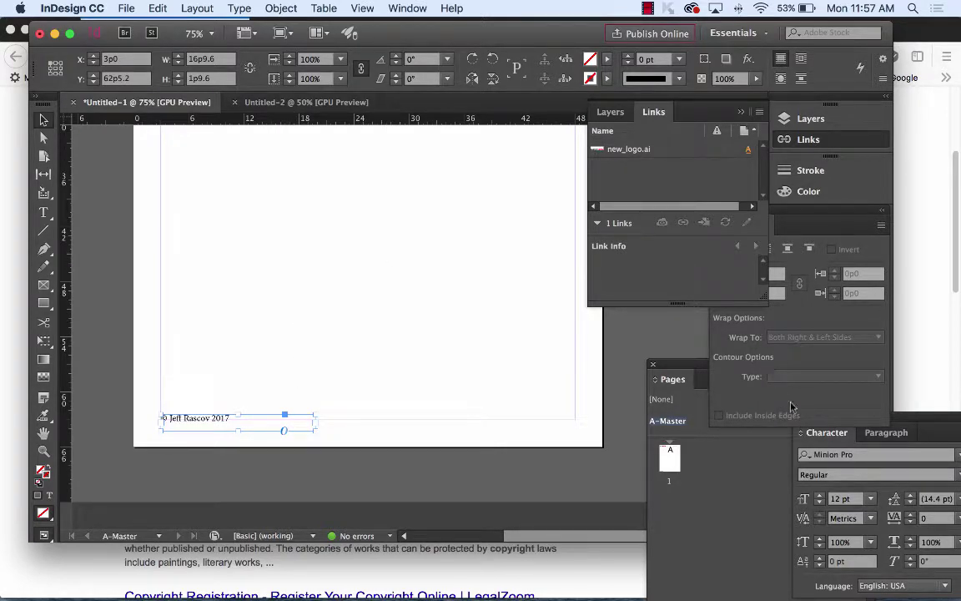
- Bring the Character panel beside the footer, change the copyright text's font to Code Bold and deselect the frame
{"action": "left_click_drag", "start_coordinate": [824, 432], "coordinate": [373, 159]}
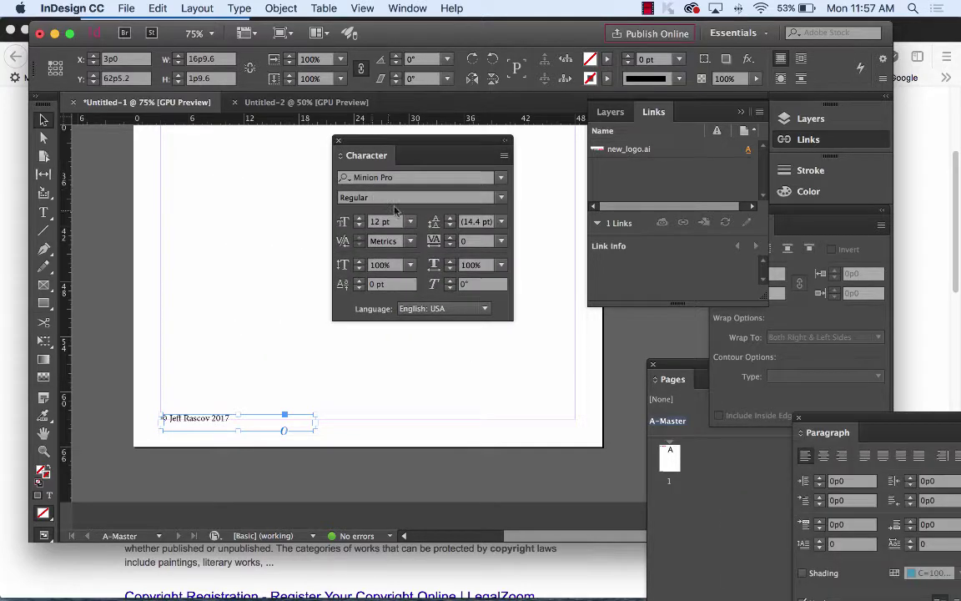
{"action": "left_click", "coordinate": [500, 177]}
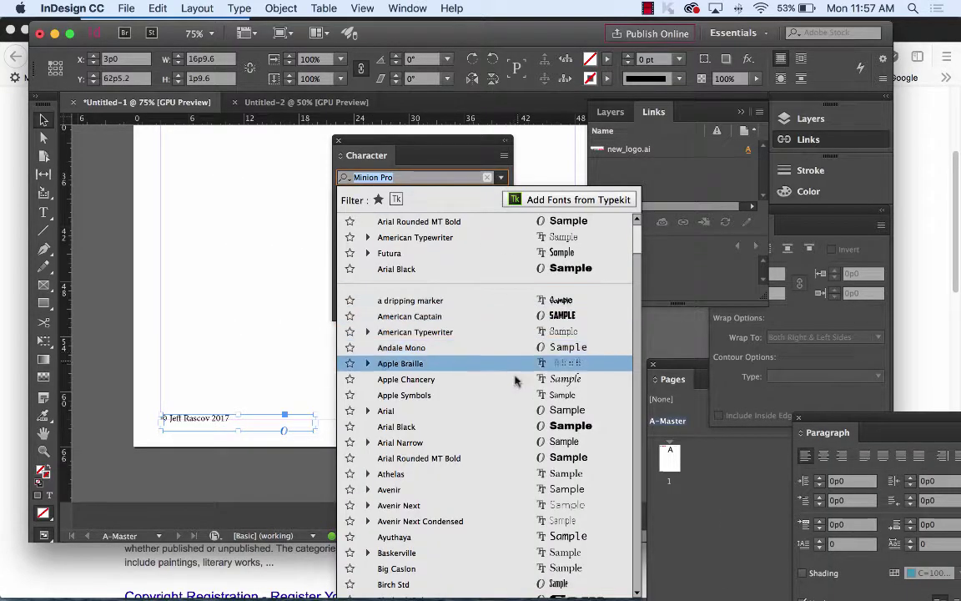
{"action": "scroll", "coordinate": [515, 363], "scroll_direction": "down", "scroll_amount": 10}
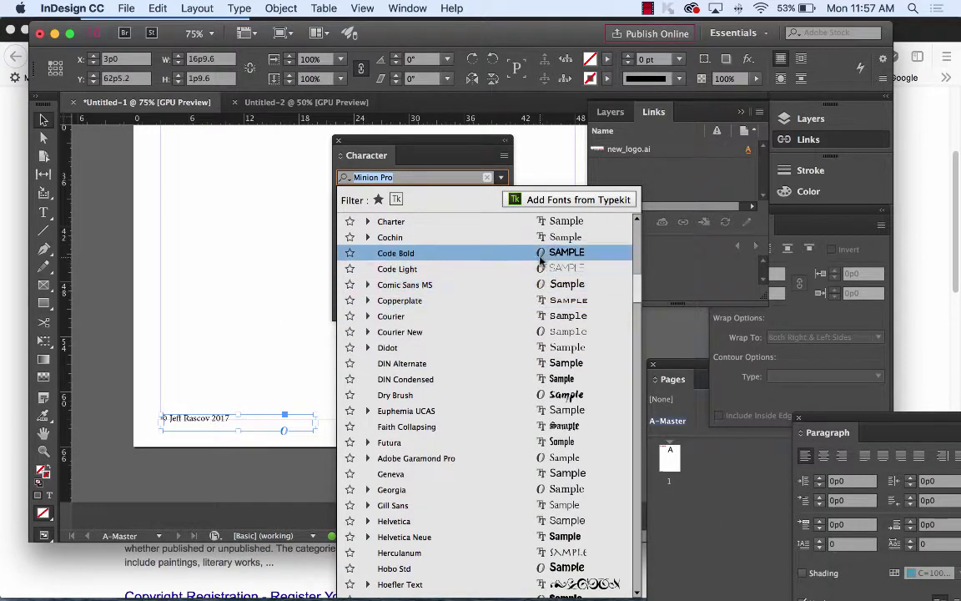
{"action": "left_click", "coordinate": [541, 254]}
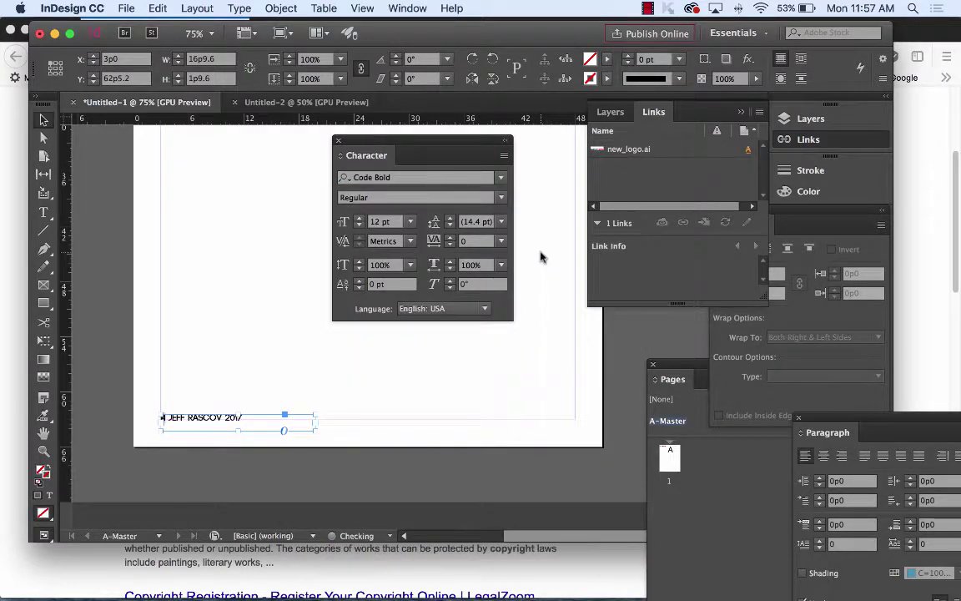
{"action": "left_click", "coordinate": [223, 360]}
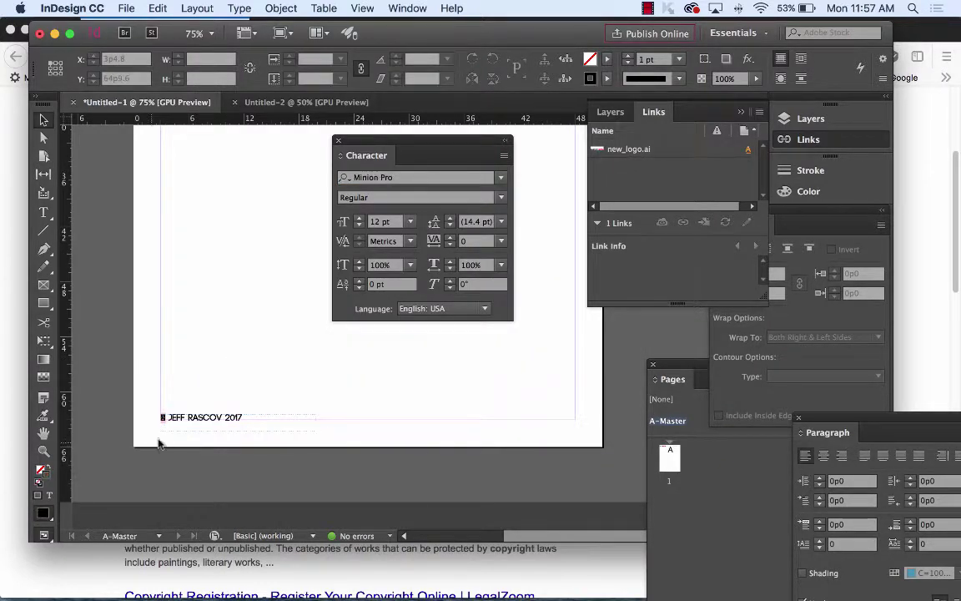
- Examine the character in front of the owner's name in the footer copyright line at 125% zoom
{"action": "key", "text": "super+equal"}
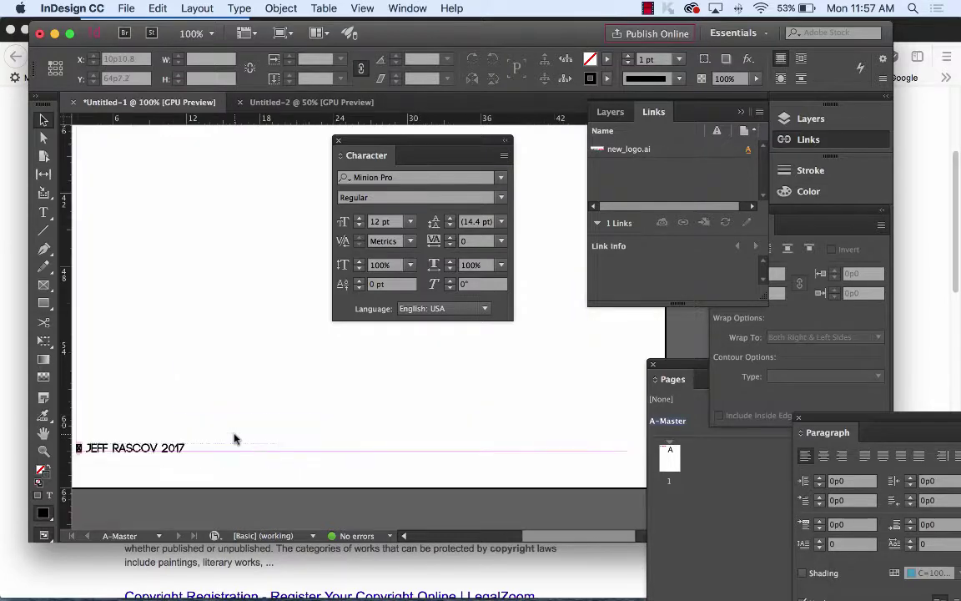
{"action": "key", "text": "super+equal"}
{"action": "scroll", "coordinate": [234, 438], "scroll_direction": "left", "scroll_amount": 5}
{"action": "scroll", "coordinate": [234, 438], "scroll_direction": "down", "scroll_amount": 3}
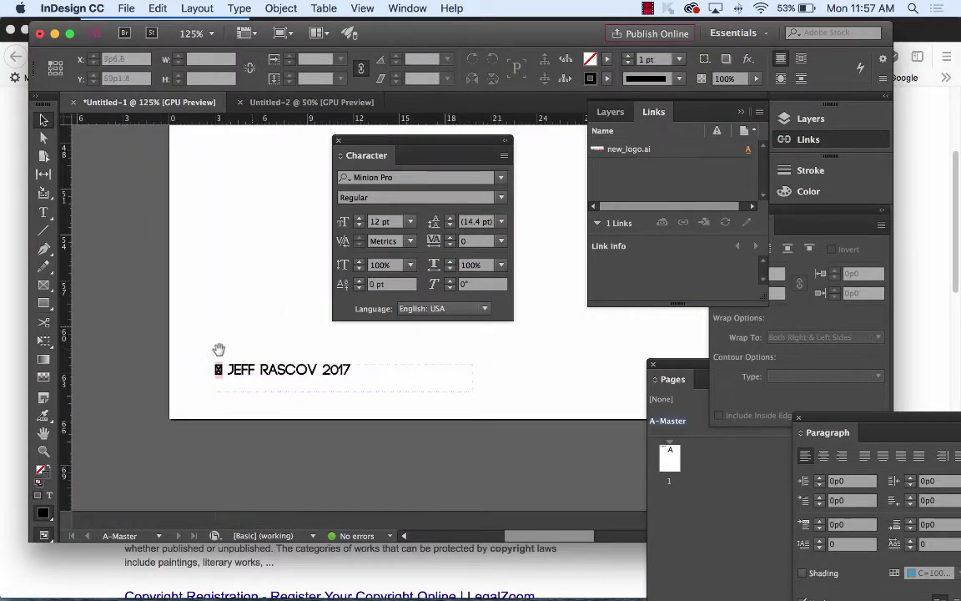
{"action": "double_click", "coordinate": [216, 369]}
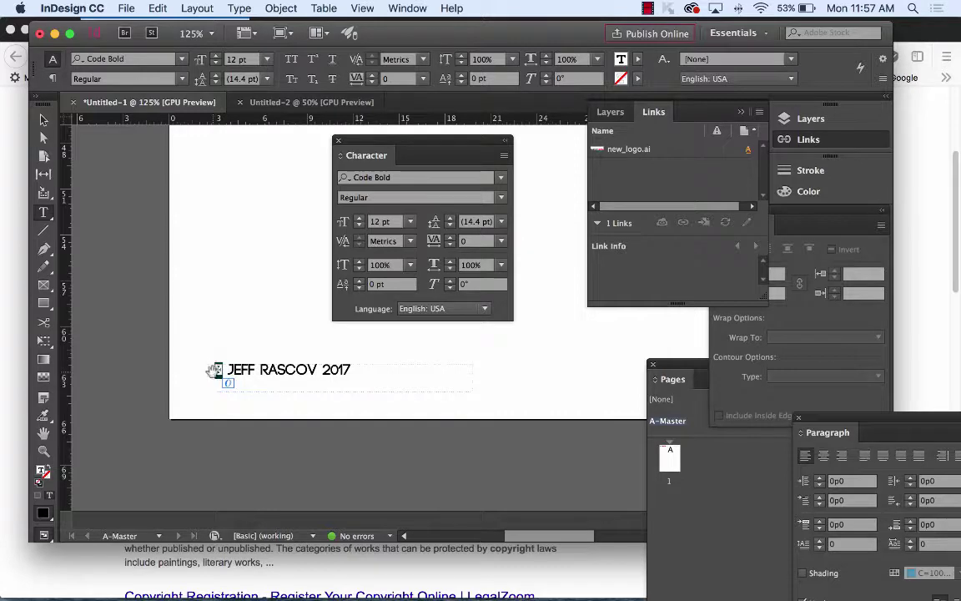
{"action": "key", "text": "Right"}
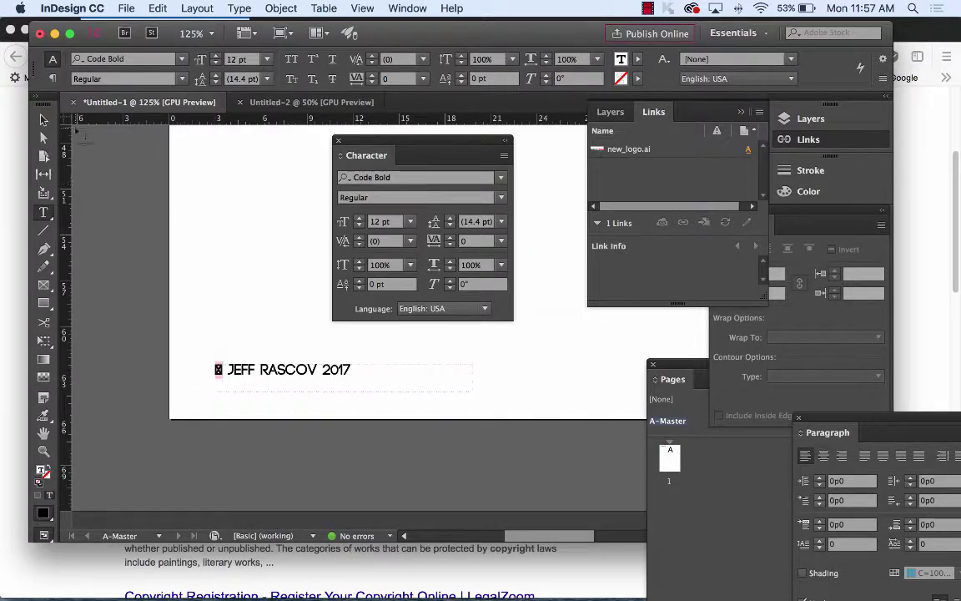
{"action": "left_click", "coordinate": [44, 119]}
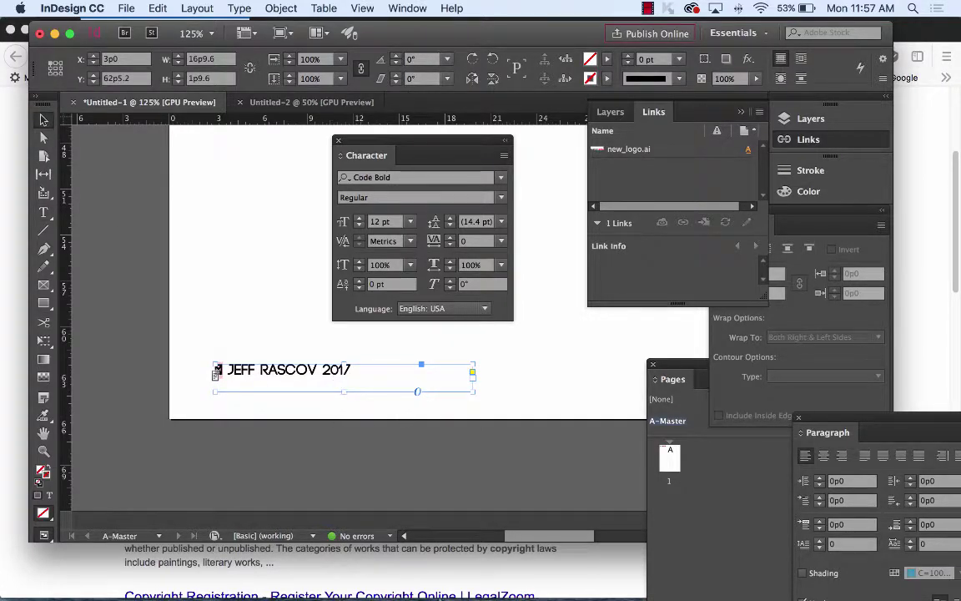
- Switch to Firefox, search Google for "copyright symbol" and copy the © character from the featured result's text
{"action": "left_click", "coordinate": [501, 563]}
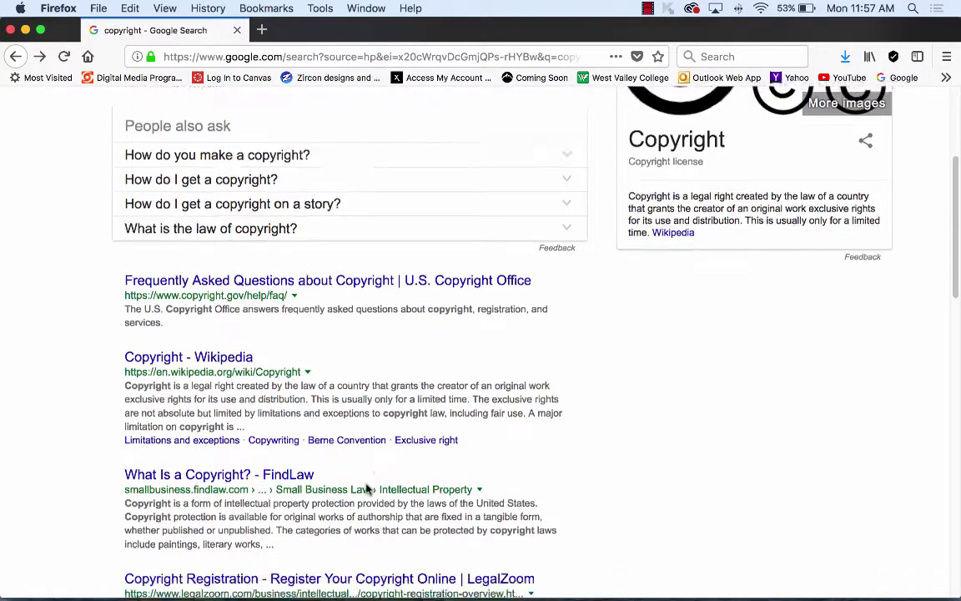
{"action": "scroll", "coordinate": [367, 489], "scroll_direction": "down", "scroll_amount": 5}
{"action": "scroll", "coordinate": [367, 489], "scroll_direction": "down", "scroll_amount": 3}
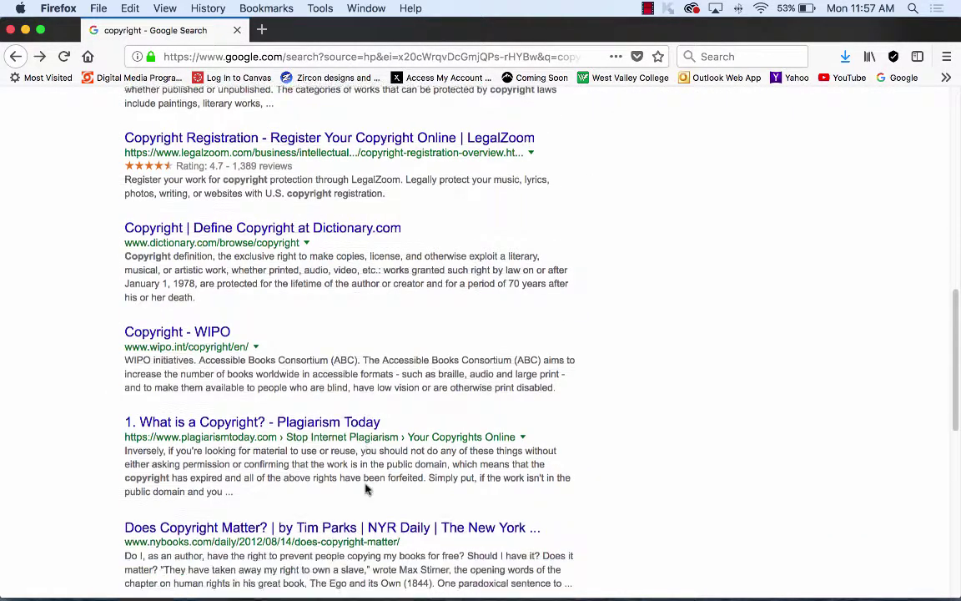
{"action": "scroll", "coordinate": [367, 489], "scroll_direction": "down", "scroll_amount": 3}
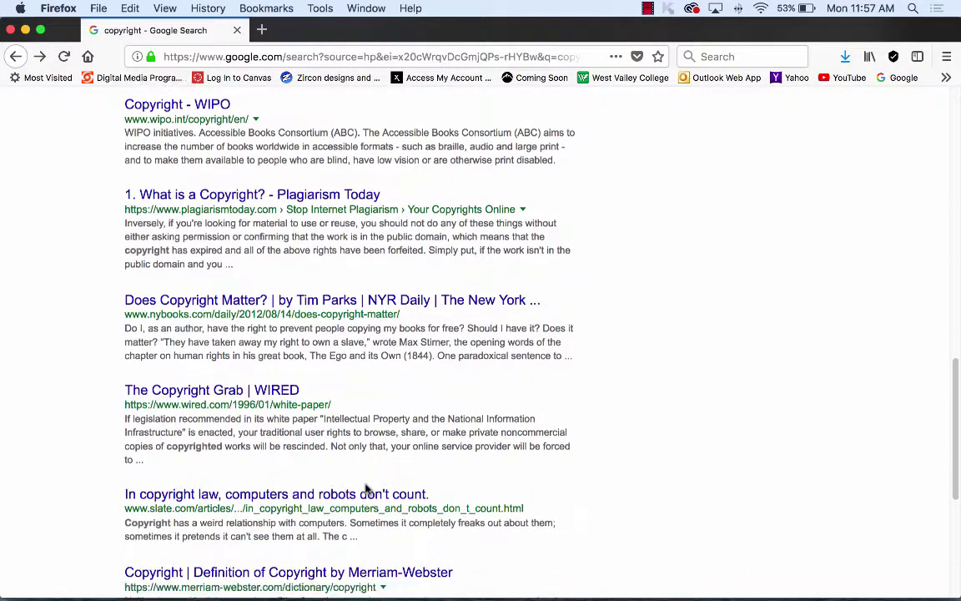
{"action": "scroll", "coordinate": [367, 489], "scroll_direction": "up", "scroll_amount": 20}
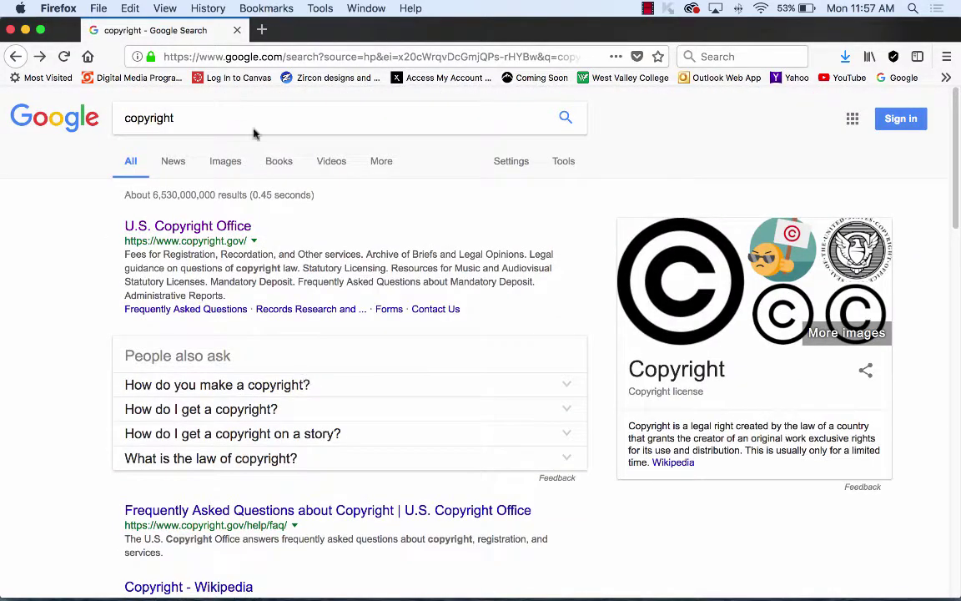
{"action": "left_click", "coordinate": [222, 113]}
{"action": "type", "text": "symbol"}
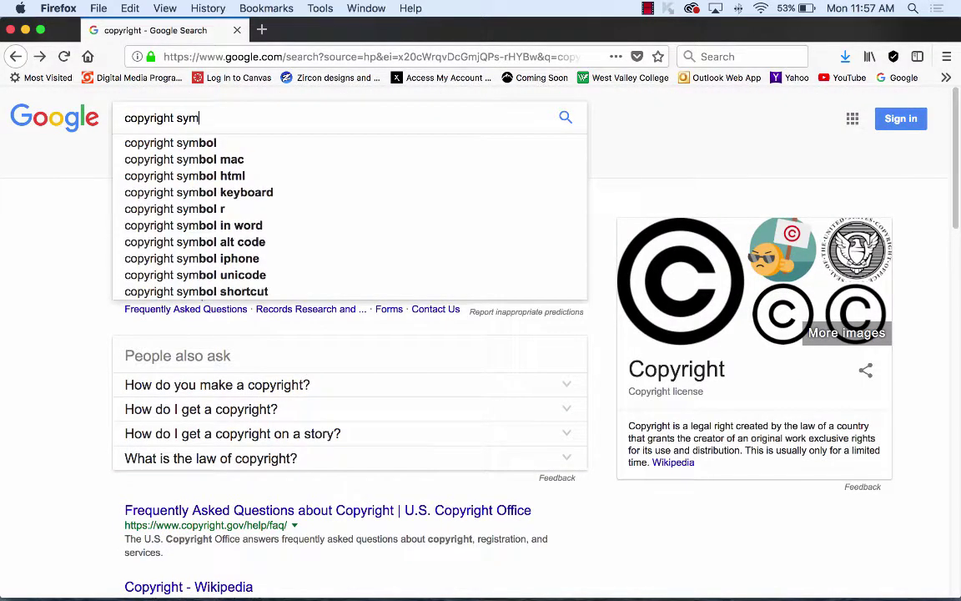
{"action": "key", "text": "Return"}
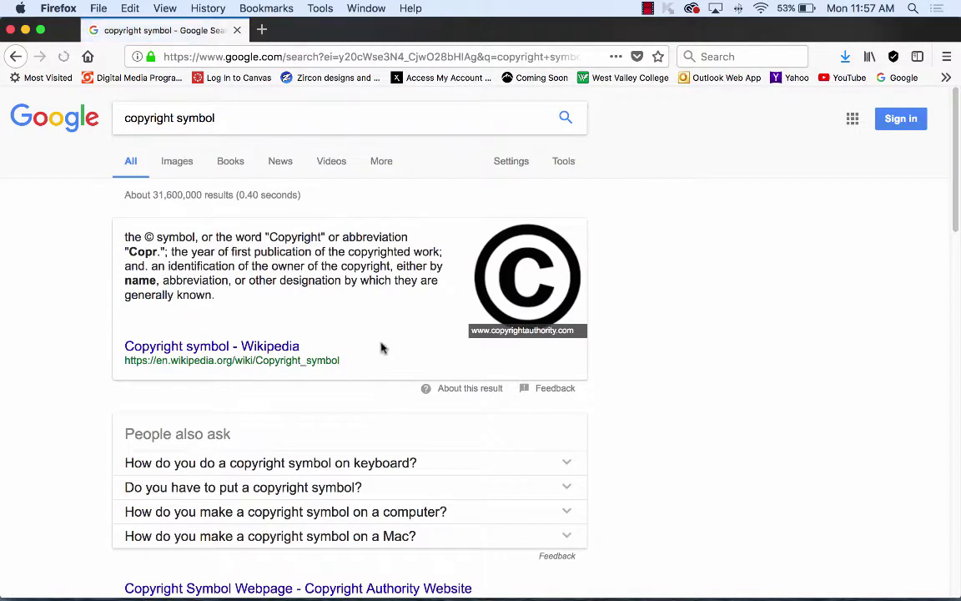
{"action": "double_click", "coordinate": [146, 237]}
{"action": "mouse_move", "coordinate": [430, 588]}
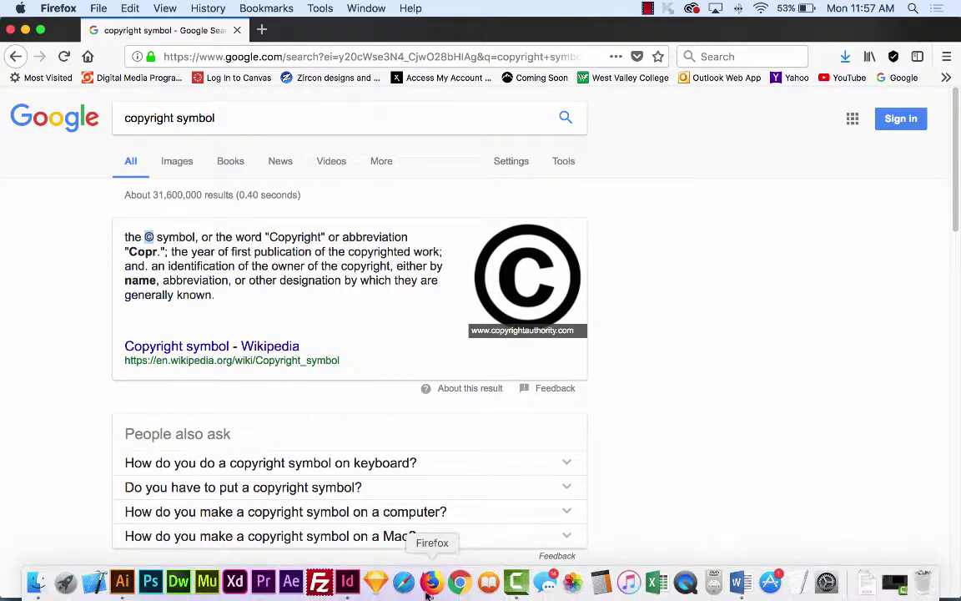
- Switch back to InDesign and try to replace the footer line's leading symbol with the copied © character
{"action": "left_click", "coordinate": [352, 584]}
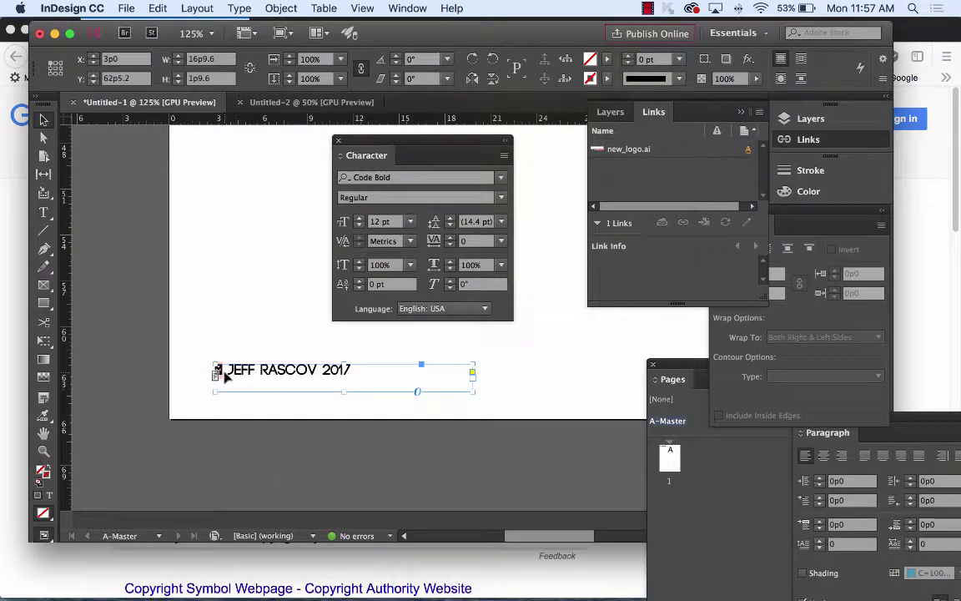
{"action": "left_click_drag", "start_coordinate": [224, 371], "coordinate": [206, 373]}
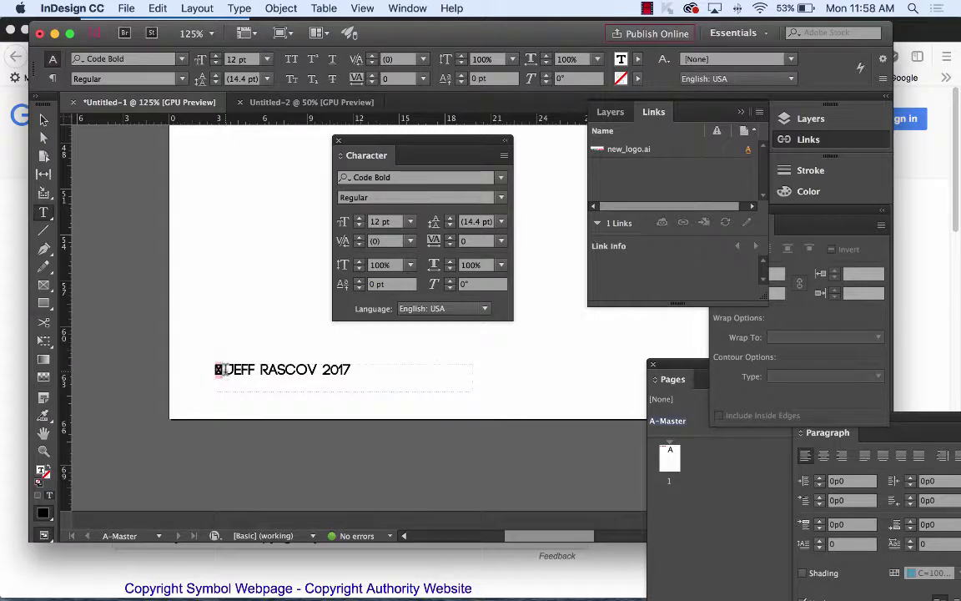
{"action": "key", "text": "super+v"}
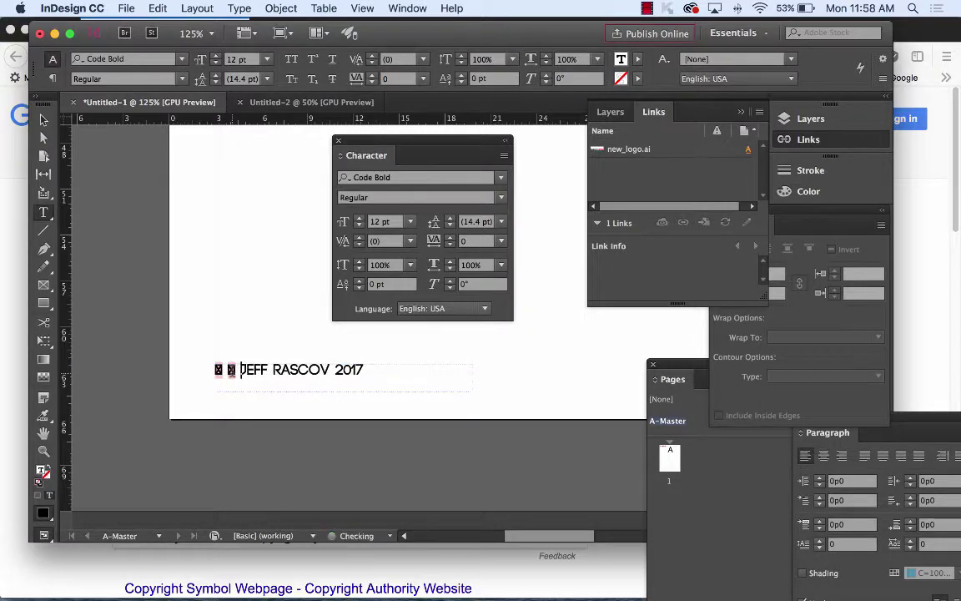
{"action": "left_click_drag", "start_coordinate": [240, 373], "coordinate": [196, 377]}
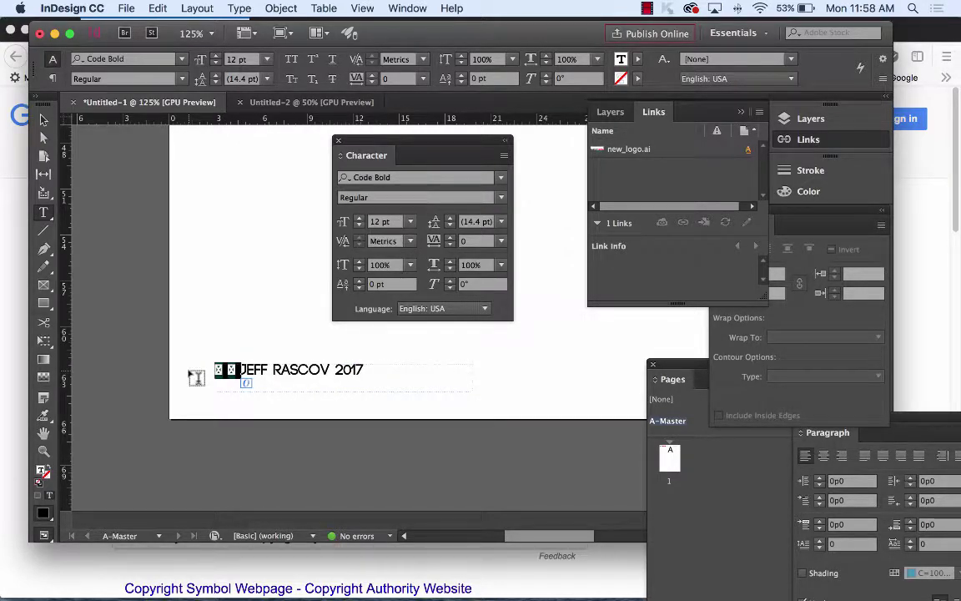
{"action": "key", "text": "BackSpace"}
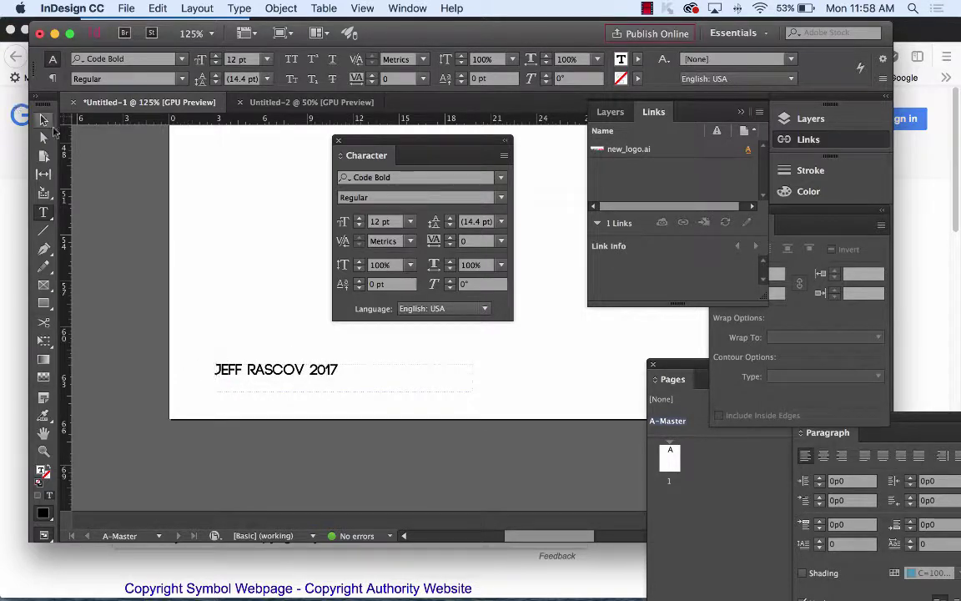
{"action": "left_click", "coordinate": [160, 8]}
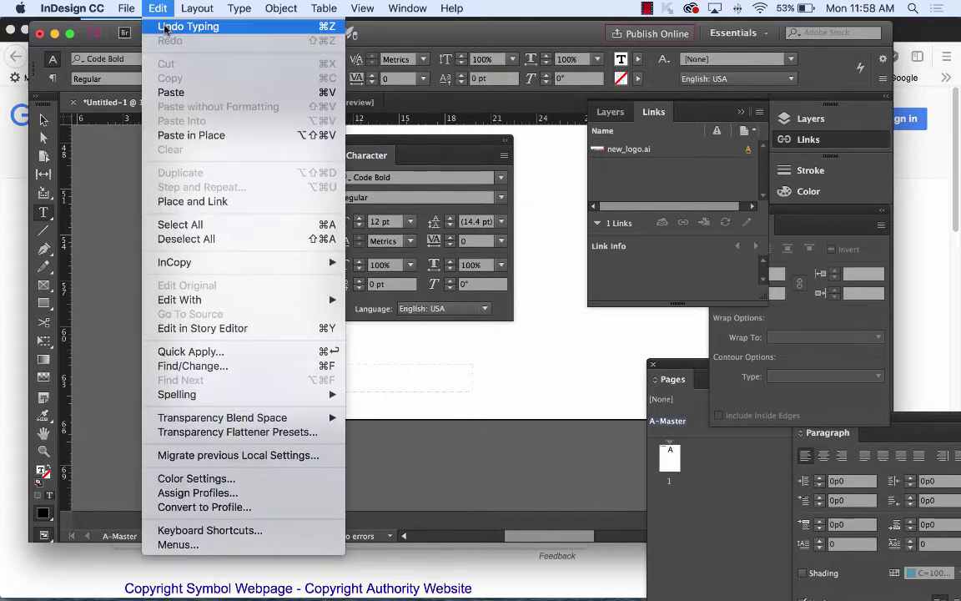
{"action": "left_click", "coordinate": [189, 26]}
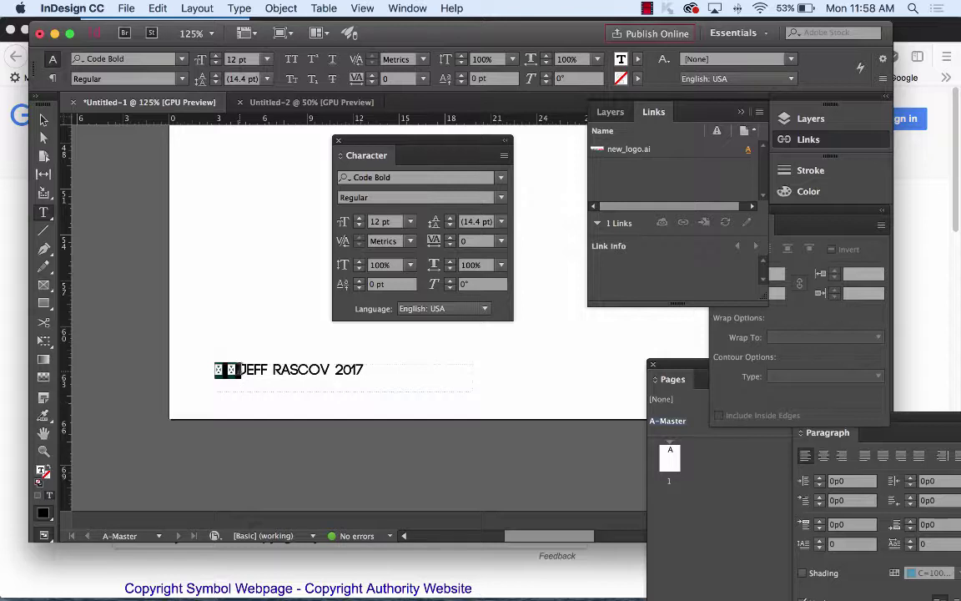
{"action": "type", "text": "©"}
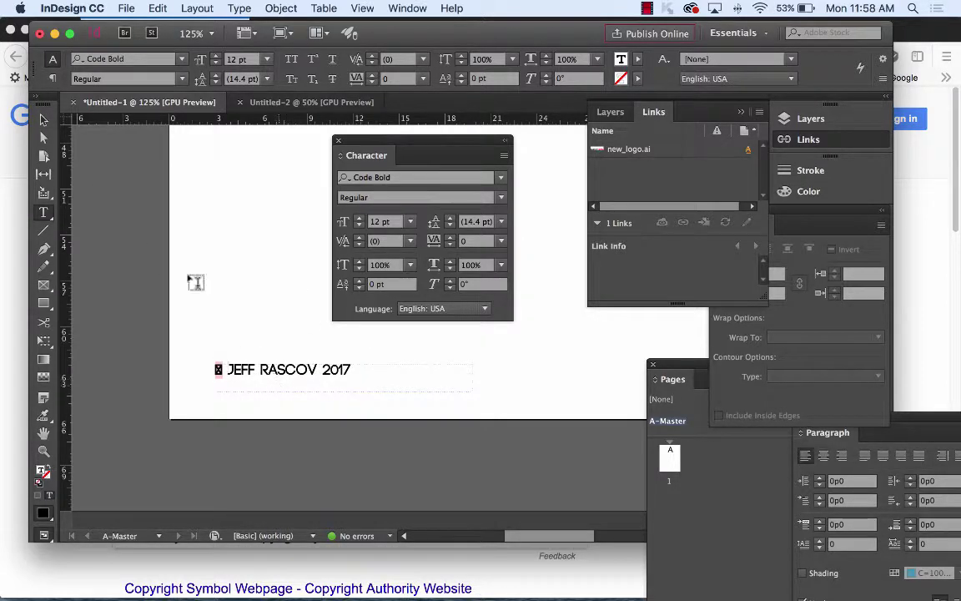
- Change the font of the whole footer copyright text frame to Charter
{"action": "left_click", "coordinate": [43, 120]}
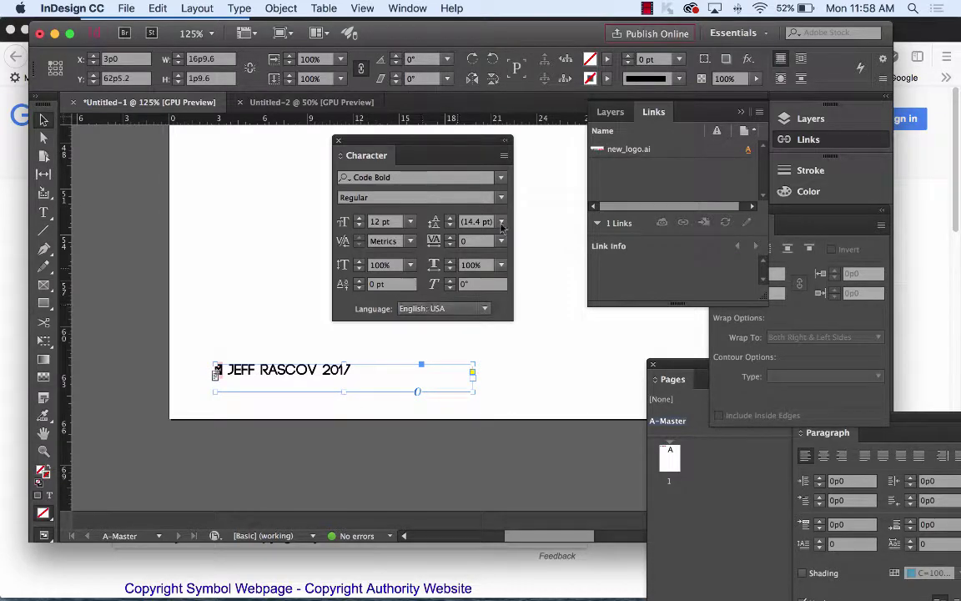
{"action": "left_click", "coordinate": [501, 177]}
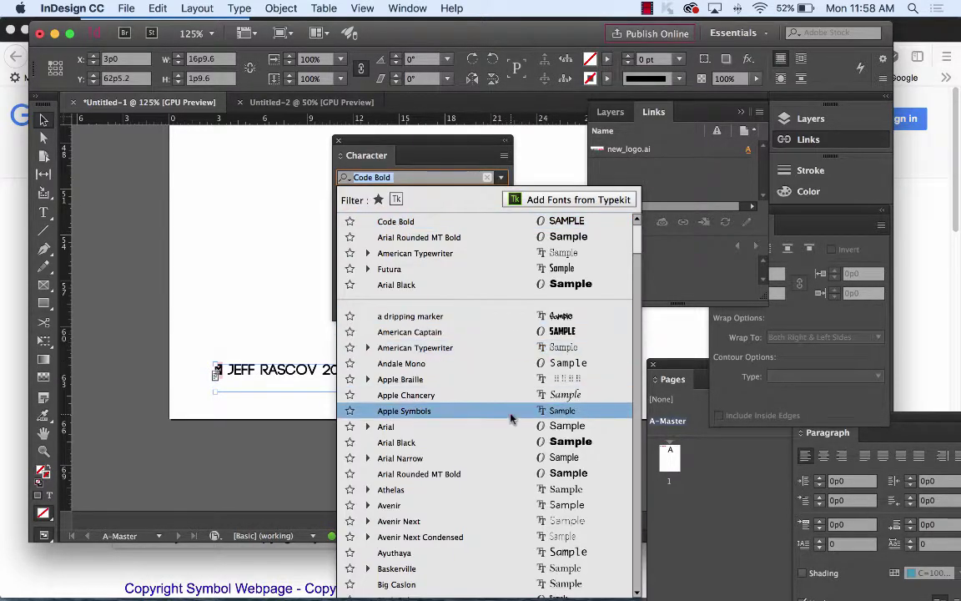
{"action": "scroll", "coordinate": [498, 404], "scroll_direction": "down", "scroll_amount": 6}
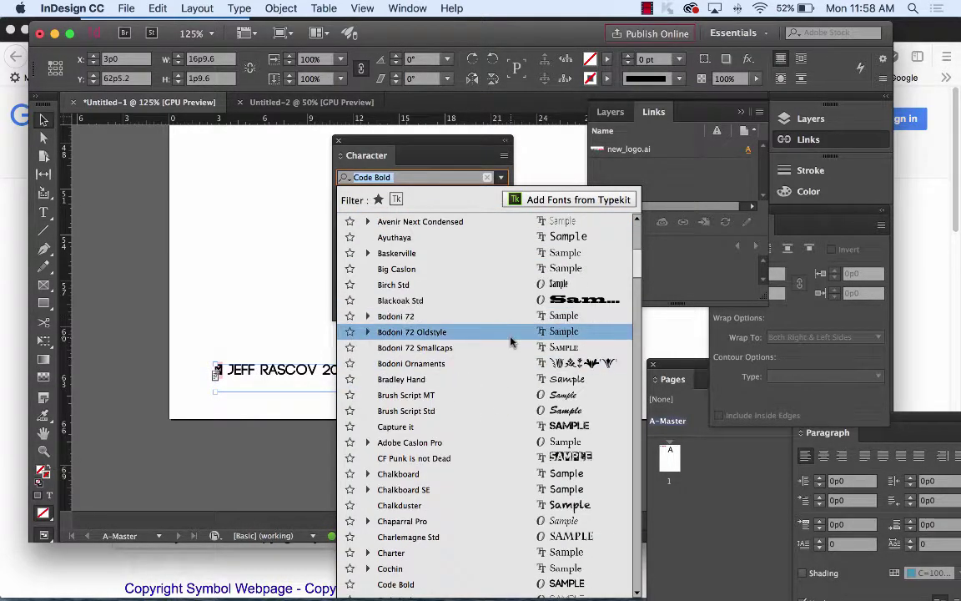
{"action": "scroll", "coordinate": [517, 434], "scroll_direction": "down", "scroll_amount": 3}
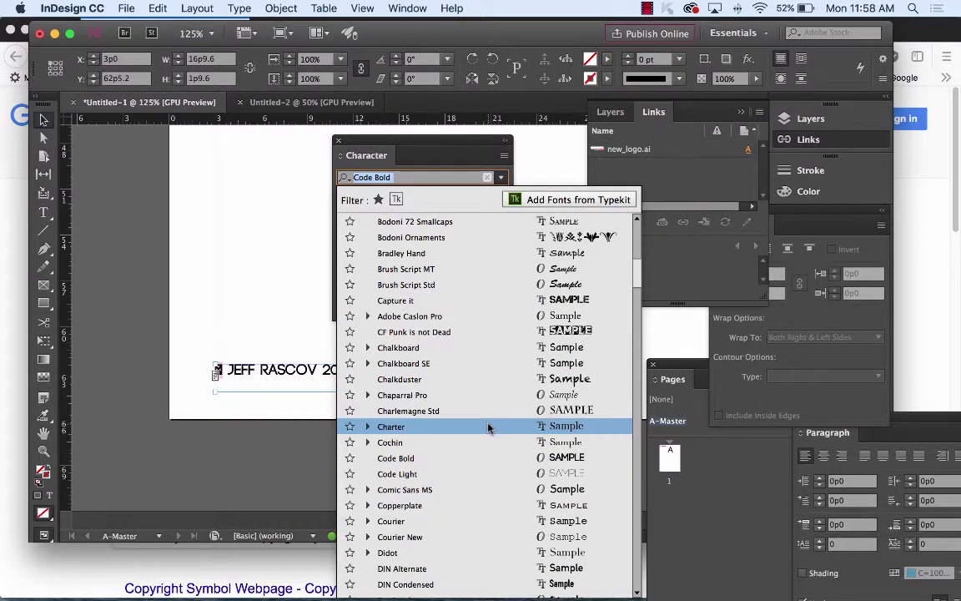
{"action": "left_click", "coordinate": [488, 427]}
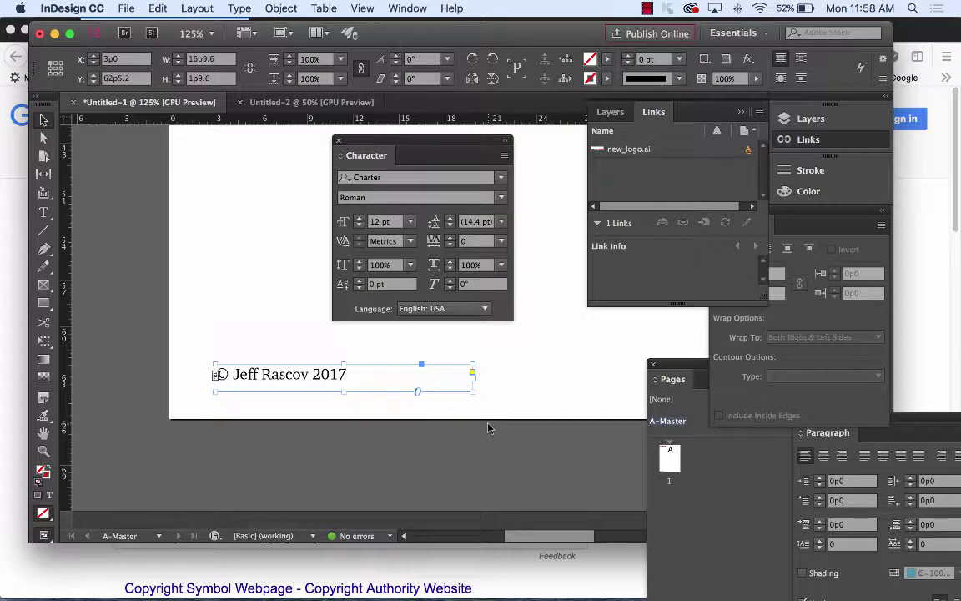
- Delete the © at the start of the footer line and insert InDesign's Copyright Symbol special character in its place
{"action": "double_click", "coordinate": [227, 374]}
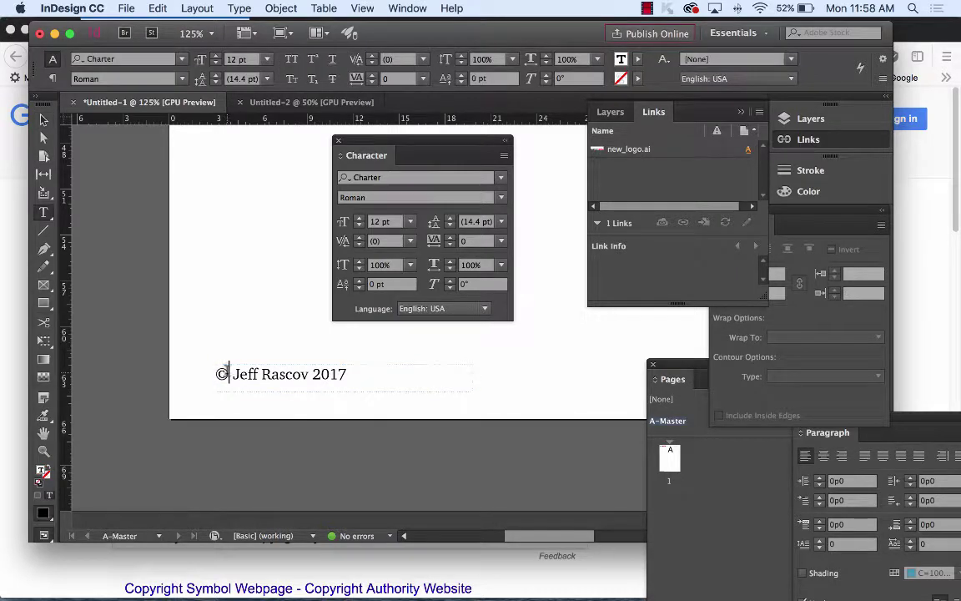
{"action": "left_click_drag", "start_coordinate": [227, 374], "coordinate": [201, 379]}
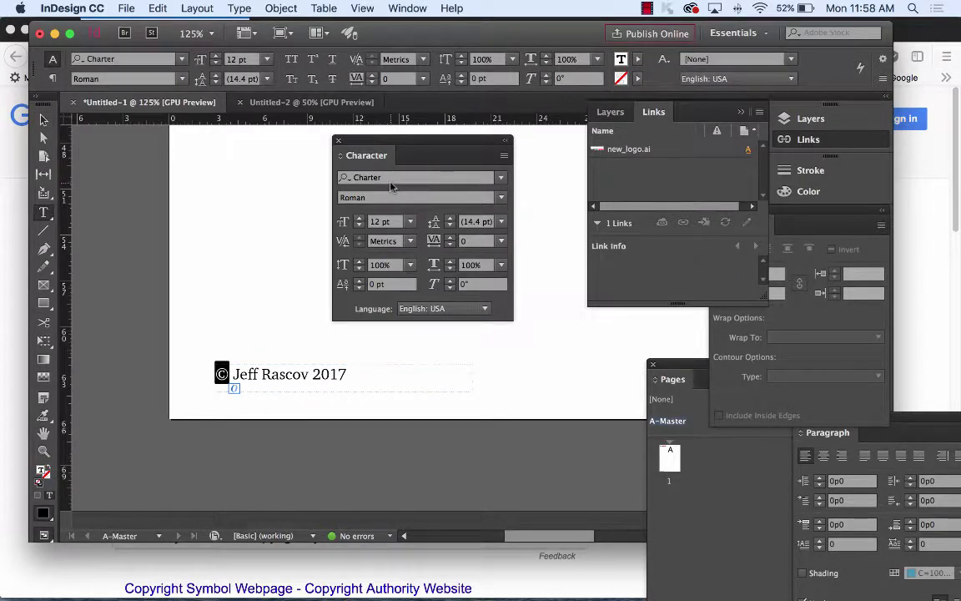
{"action": "key", "text": "BackSpace"}
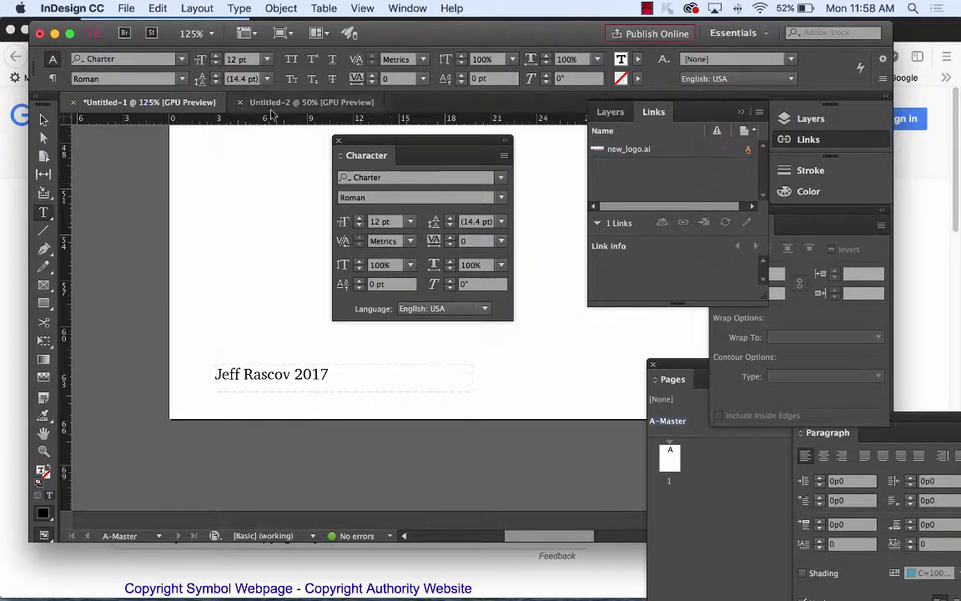
{"action": "left_click", "coordinate": [240, 8]}
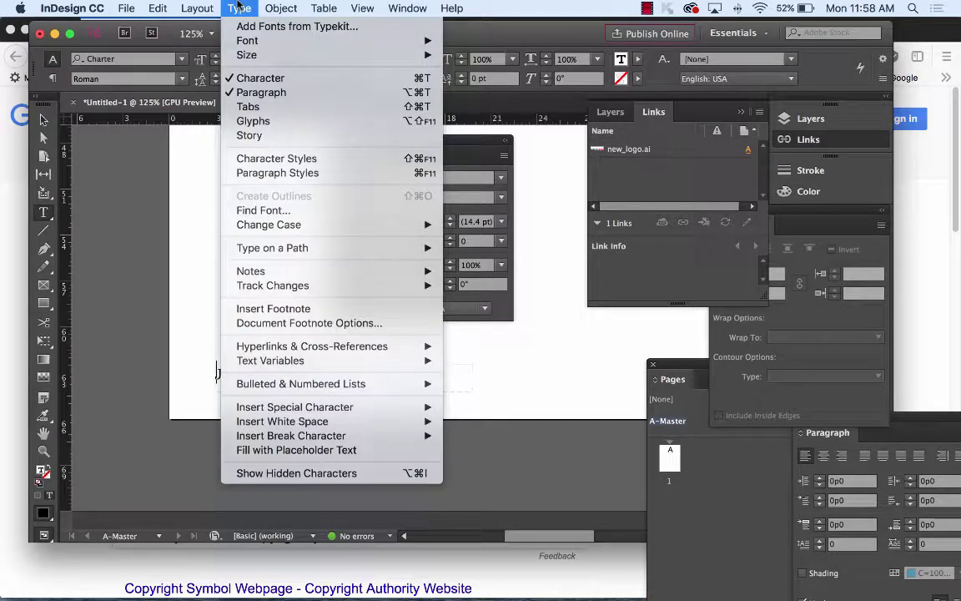
{"action": "mouse_move", "coordinate": [317, 407]}
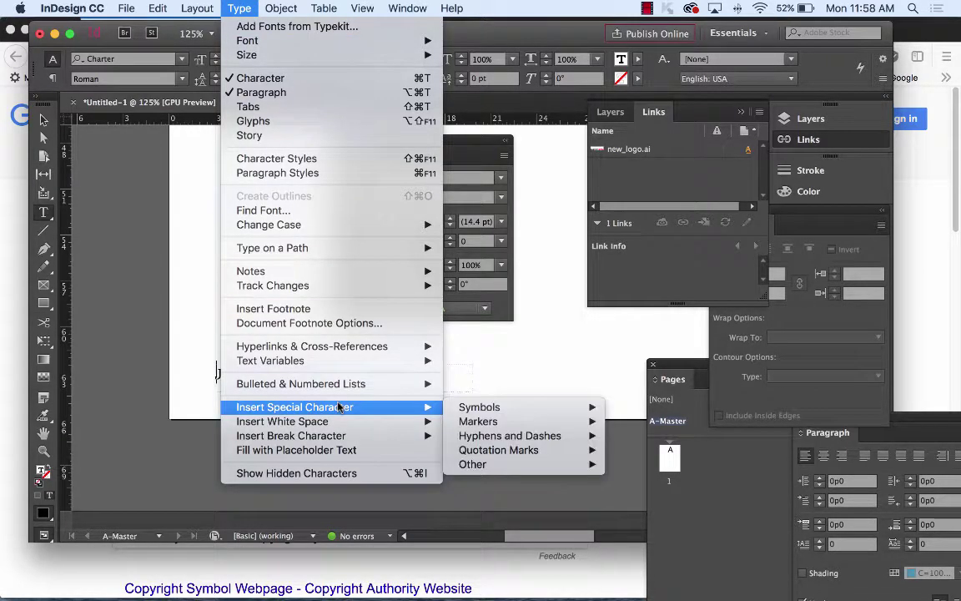
{"action": "mouse_move", "coordinate": [478, 410]}
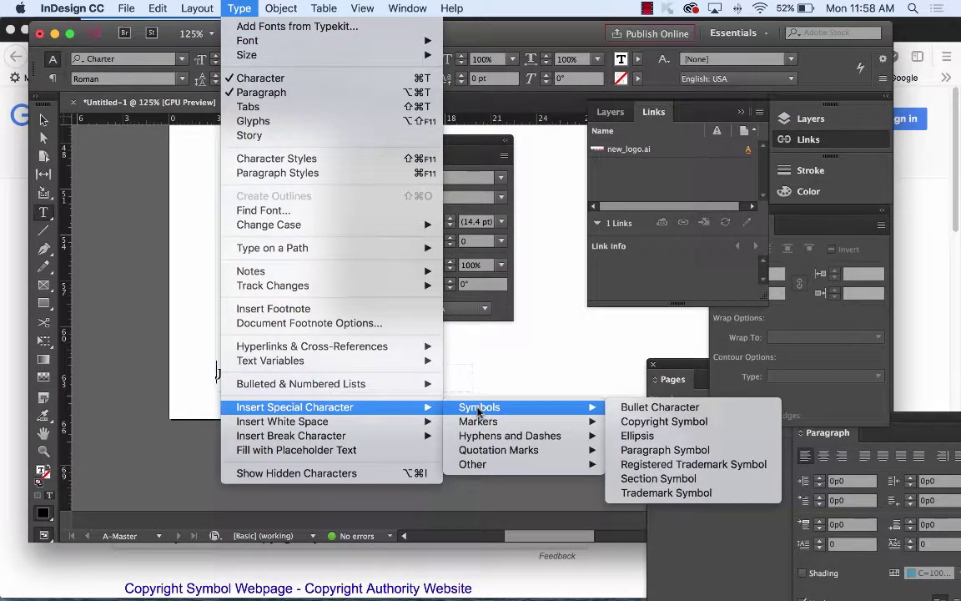
{"action": "left_click", "coordinate": [694, 423]}
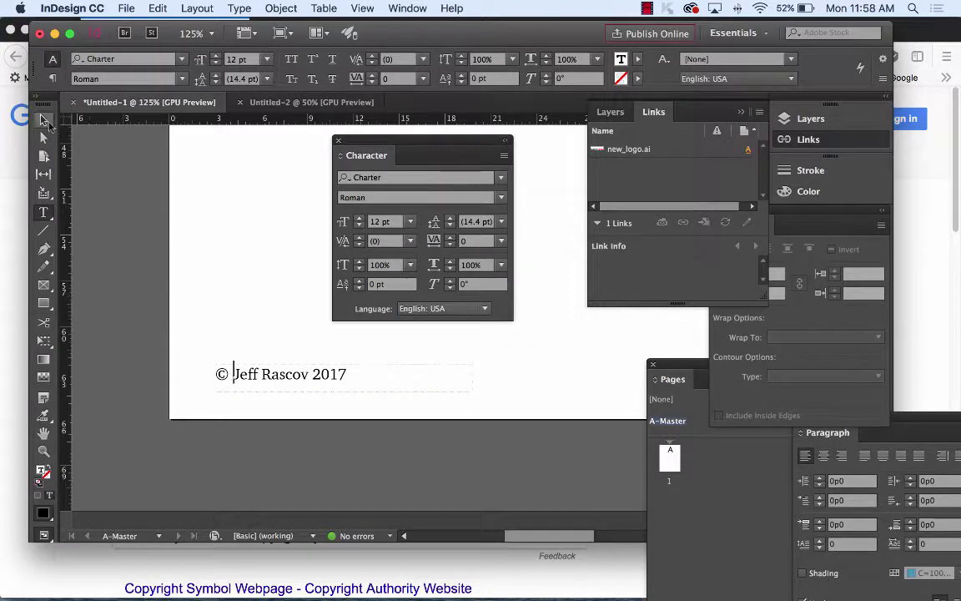
- Shrink the copyright text frame around its text to about 9p10 wide and 1p6.4 high
{"action": "key", "text": "Escape"}
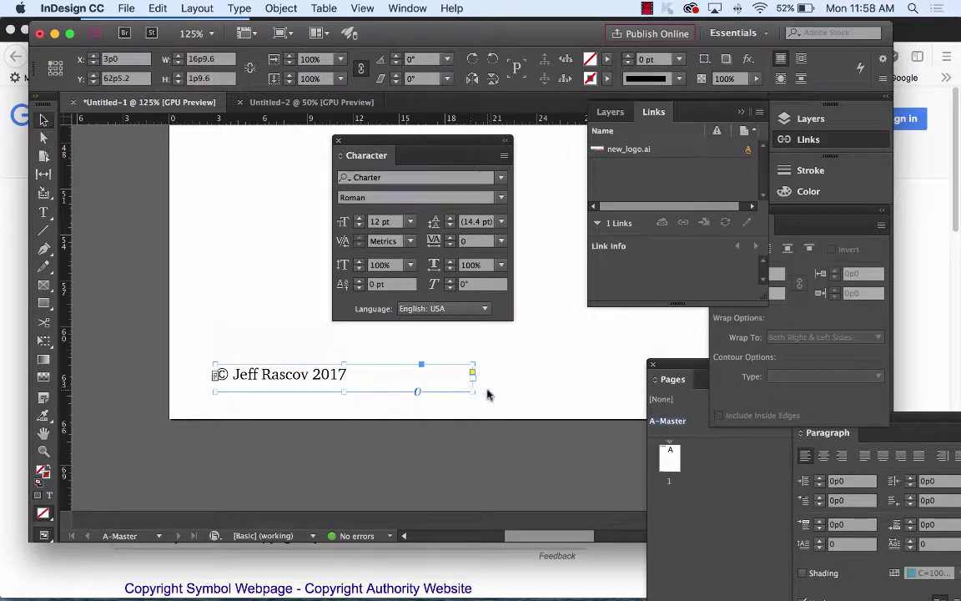
{"action": "left_click_drag", "start_coordinate": [472, 389], "coordinate": [367, 388]}
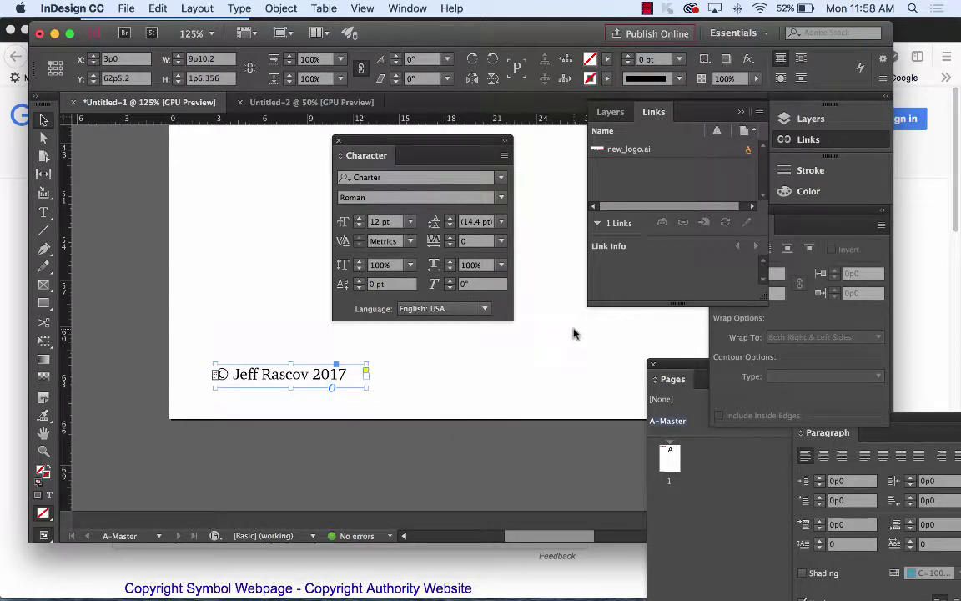
{"action": "scroll", "coordinate": [548, 360], "scroll_direction": "right", "scroll_amount": 5}
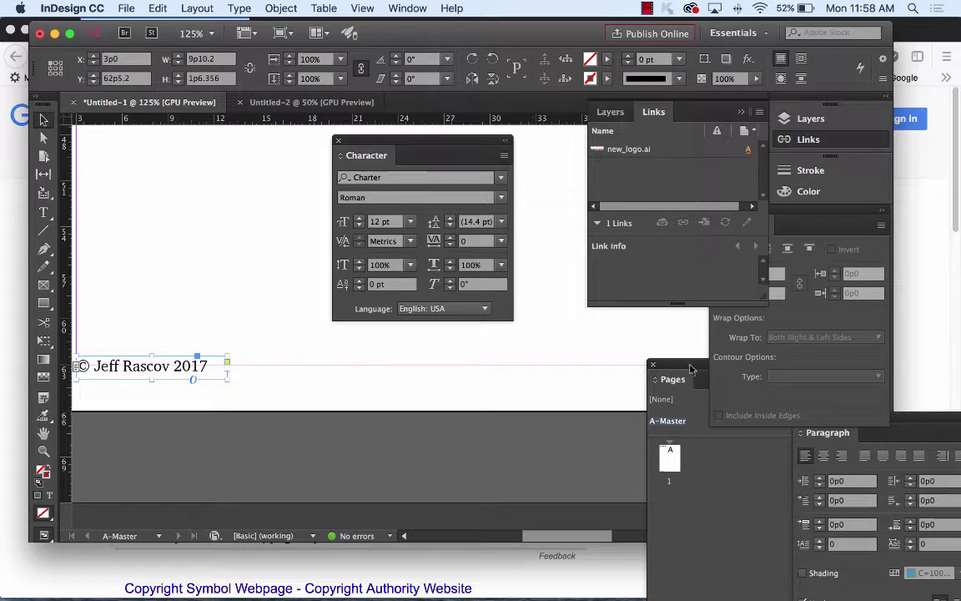
- Clear the panels covering the footer and duplicate the copyright text frame to the page's lower-right margin corner at X 38p1.8, Y 62p5.2
{"action": "left_click_drag", "start_coordinate": [683, 372], "coordinate": [607, 469]}
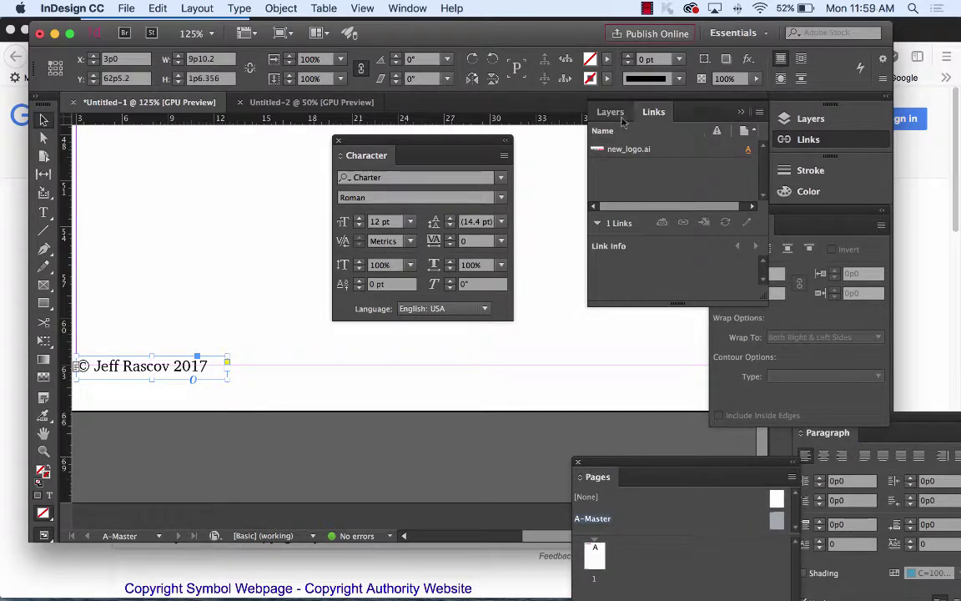
{"action": "left_click", "coordinate": [670, 102]}
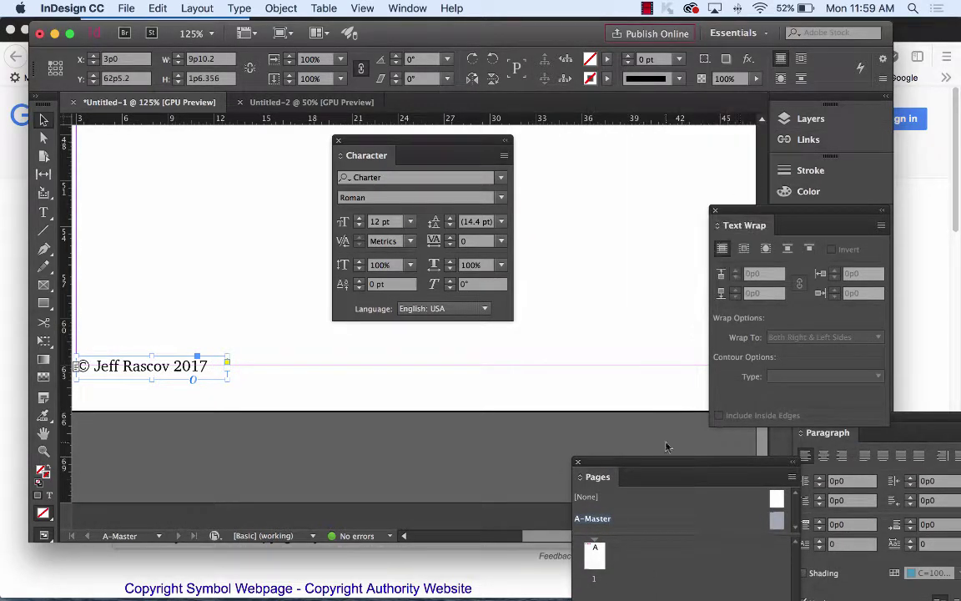
{"action": "left_click", "coordinate": [716, 210]}
{"action": "scroll", "coordinate": [582, 387], "scroll_direction": "right", "scroll_amount": 3}
{"action": "scroll", "coordinate": [581, 387], "scroll_direction": "right", "scroll_amount": 3}
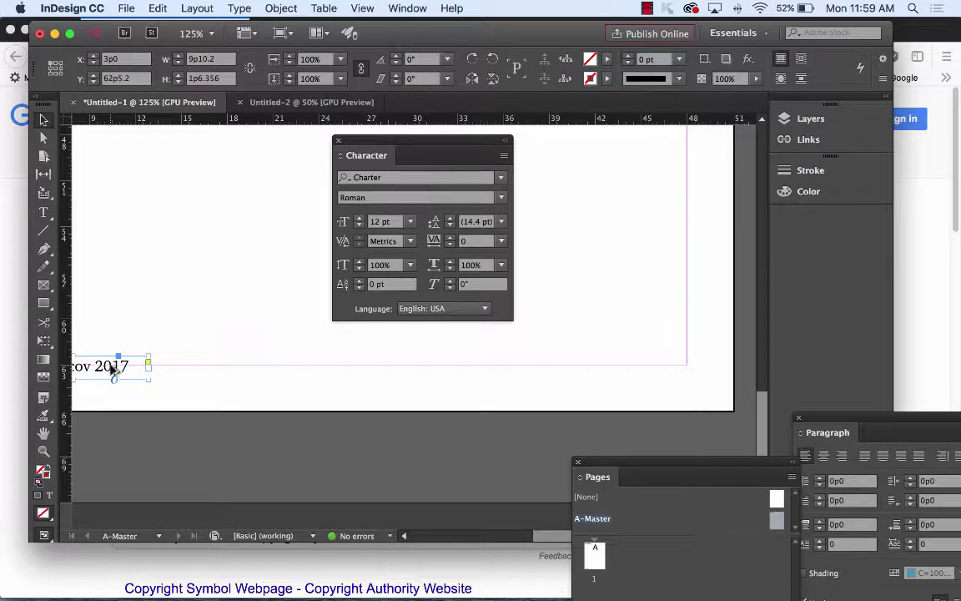
{"action": "left_click_drag", "start_coordinate": [113, 368], "coordinate": [651, 387]}
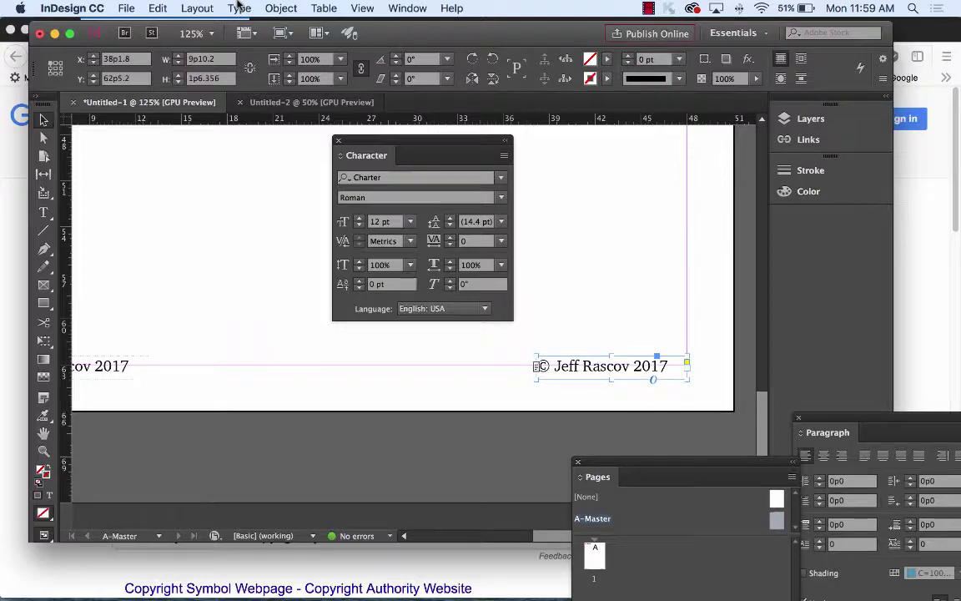
- Bring the paragraph formatting options next to the page and align the duplicated footer frame's text right
{"action": "left_click", "coordinate": [239, 8]}
{"action": "mouse_move", "coordinate": [247, 40]}
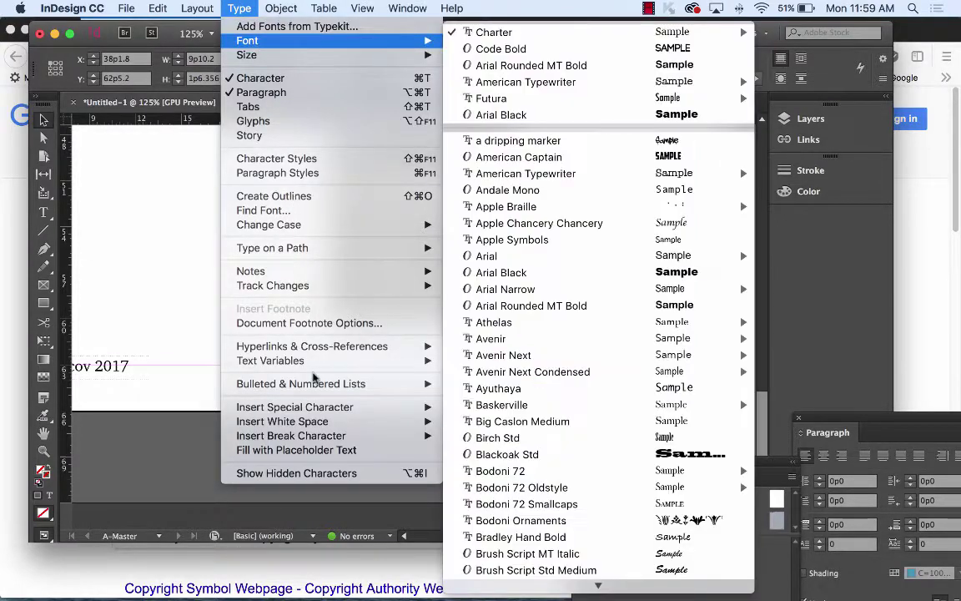
{"action": "left_click", "coordinate": [311, 159]}
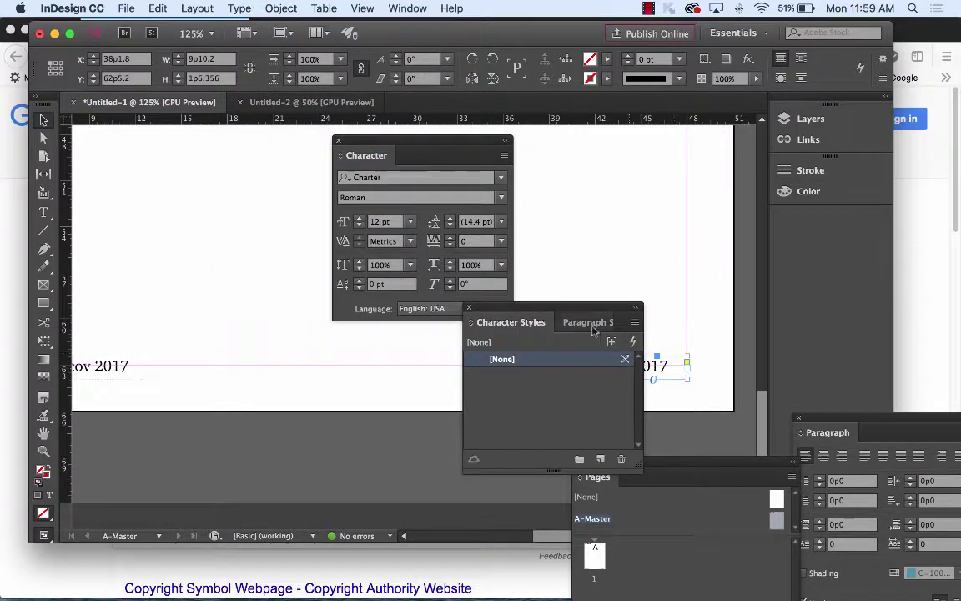
{"action": "left_click", "coordinate": [595, 322]}
{"action": "left_click_drag", "start_coordinate": [510, 308], "coordinate": [629, 136]}
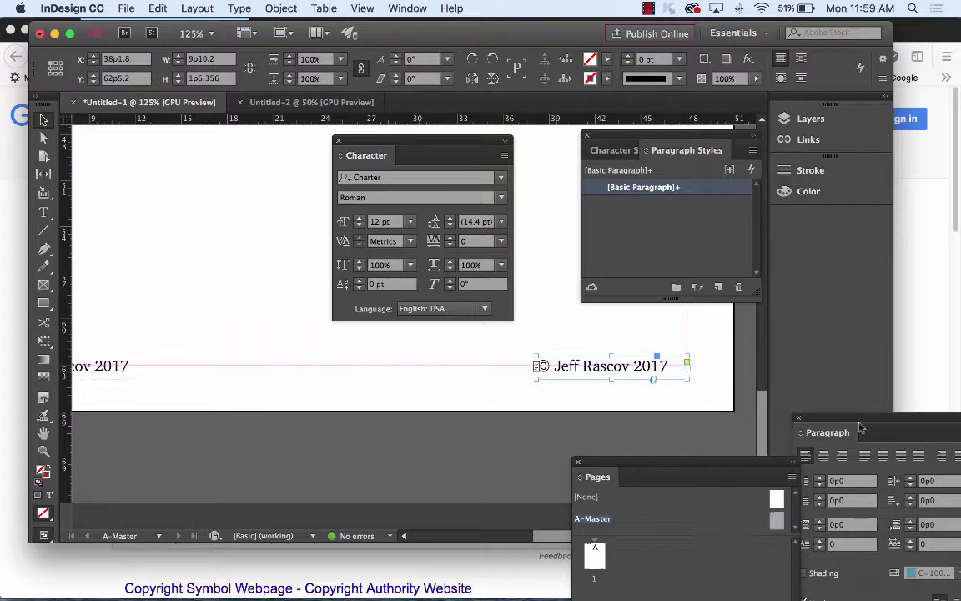
{"action": "left_click_drag", "start_coordinate": [862, 428], "coordinate": [600, 141]}
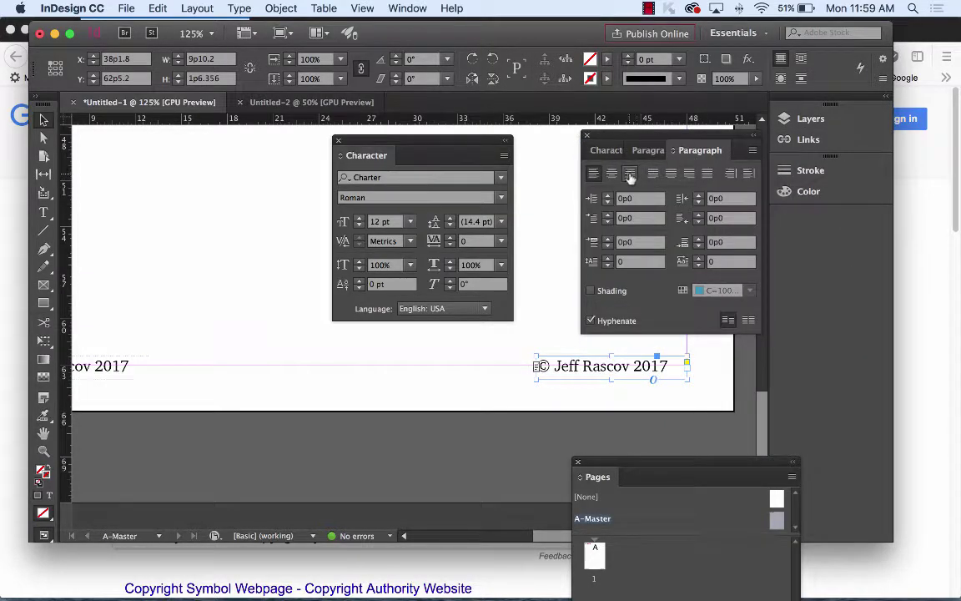
{"action": "left_click", "coordinate": [630, 174]}
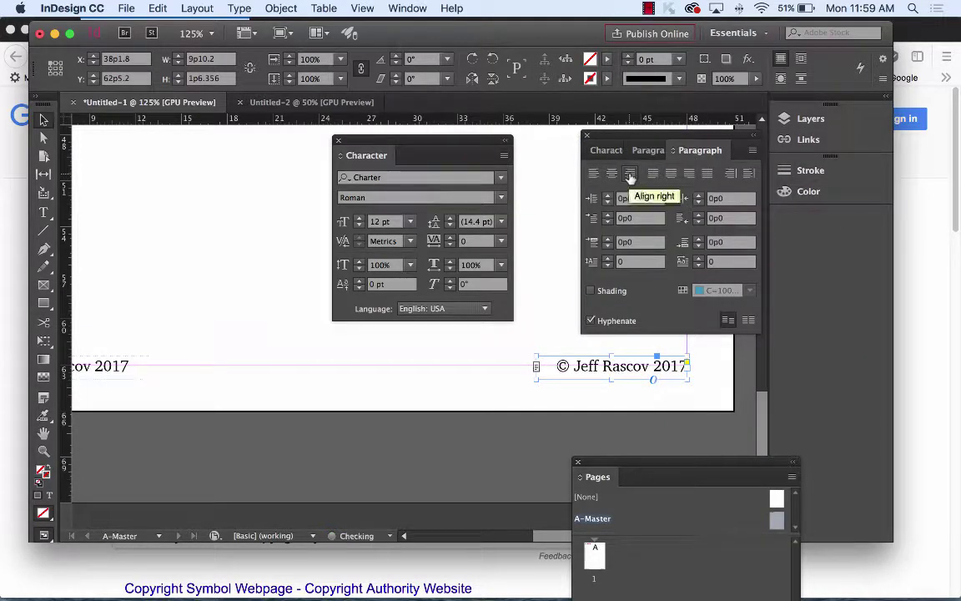
- Replace all the text in the duplicated footer frame with a Current Page Number marker and deselect the frame
{"action": "double_click", "coordinate": [560, 368]}
{"action": "left_click_drag", "start_coordinate": [558, 367], "coordinate": [717, 367]}
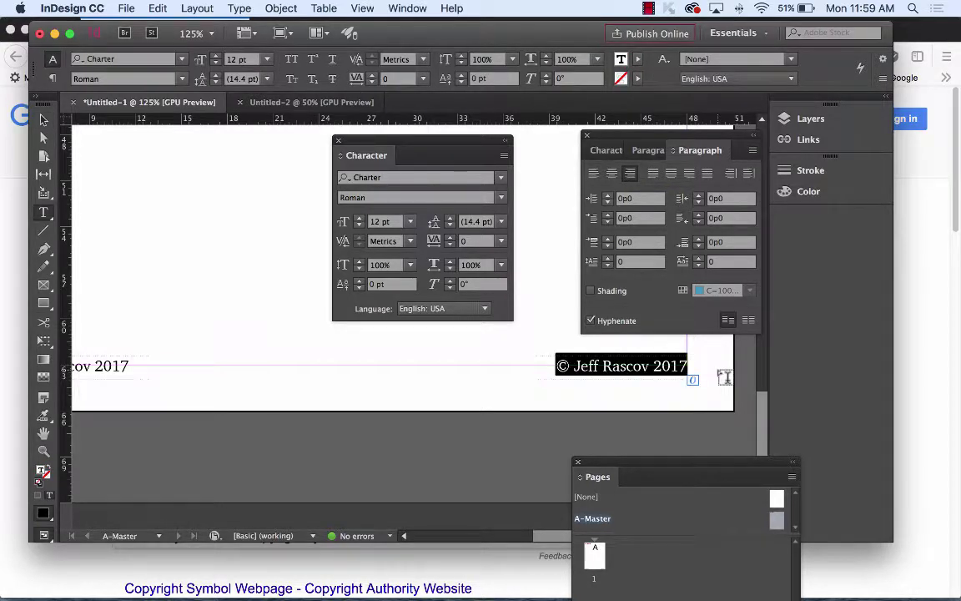
{"action": "key", "text": "BackSpace"}
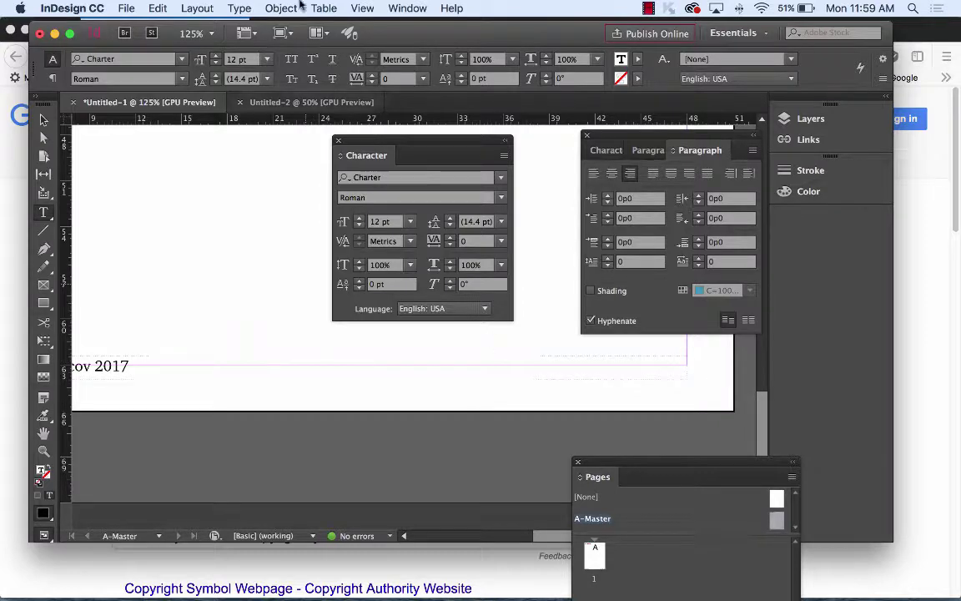
{"action": "left_click", "coordinate": [232, 8]}
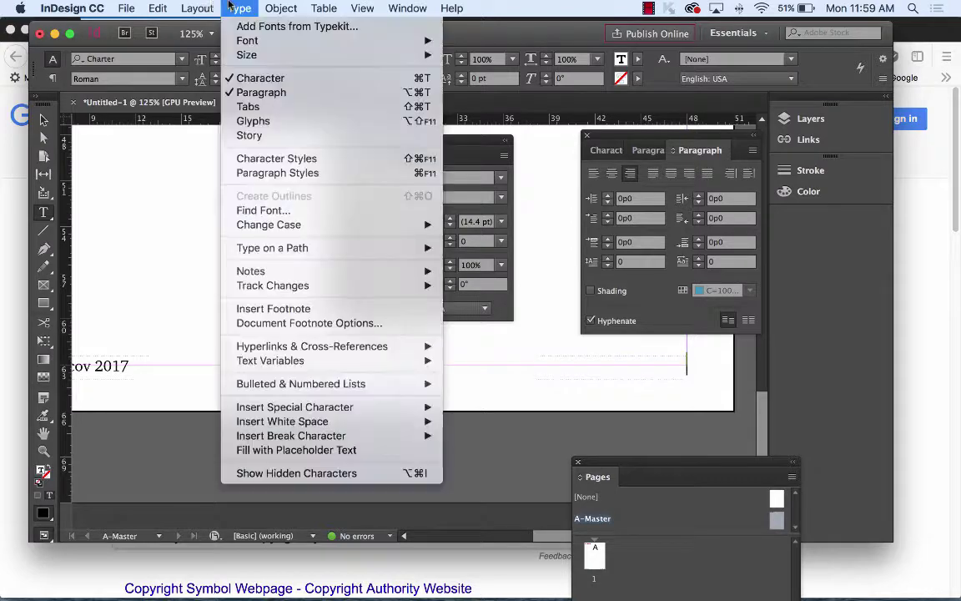
{"action": "mouse_move", "coordinate": [370, 406]}
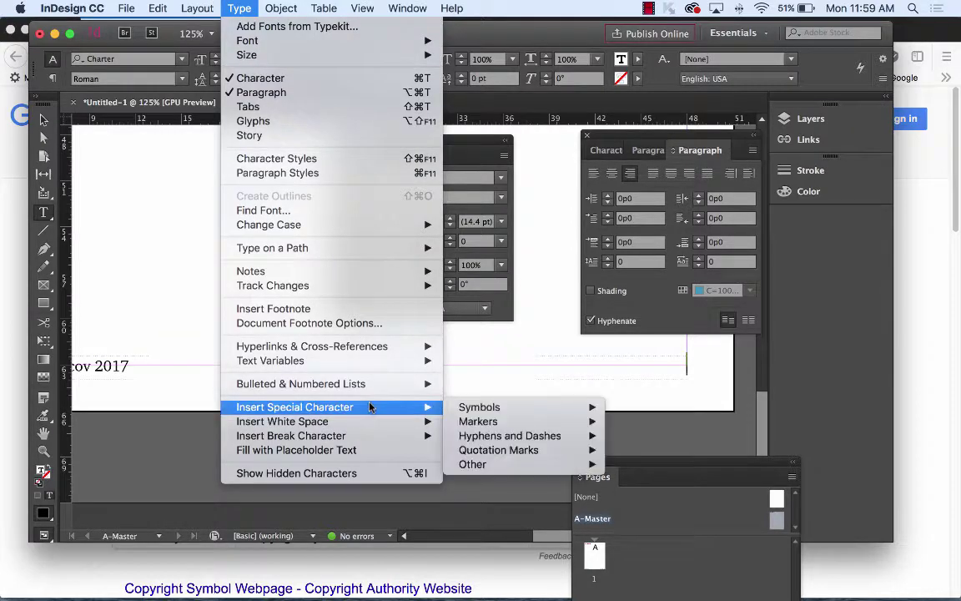
{"action": "mouse_move", "coordinate": [521, 406]}
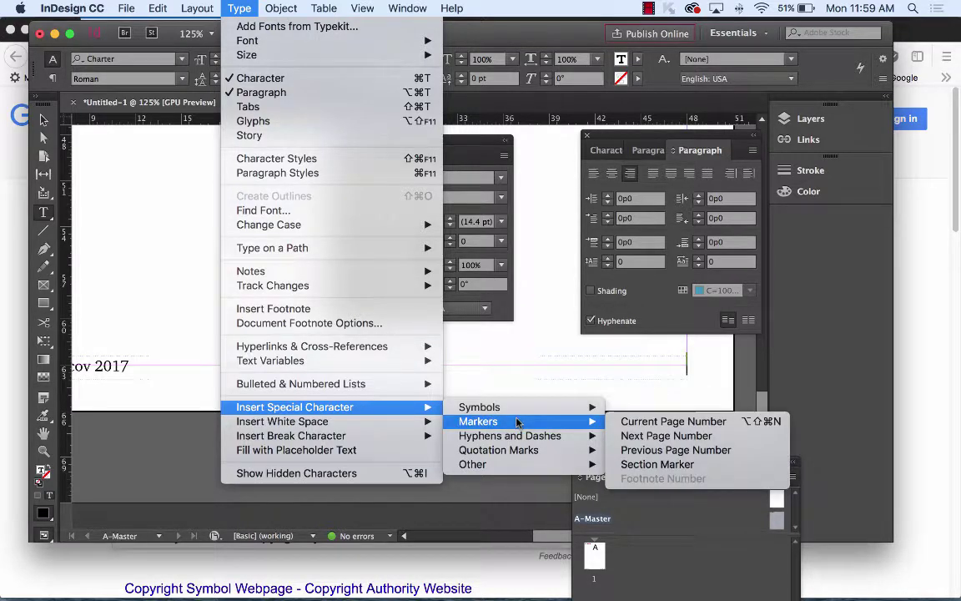
{"action": "left_click", "coordinate": [695, 429]}
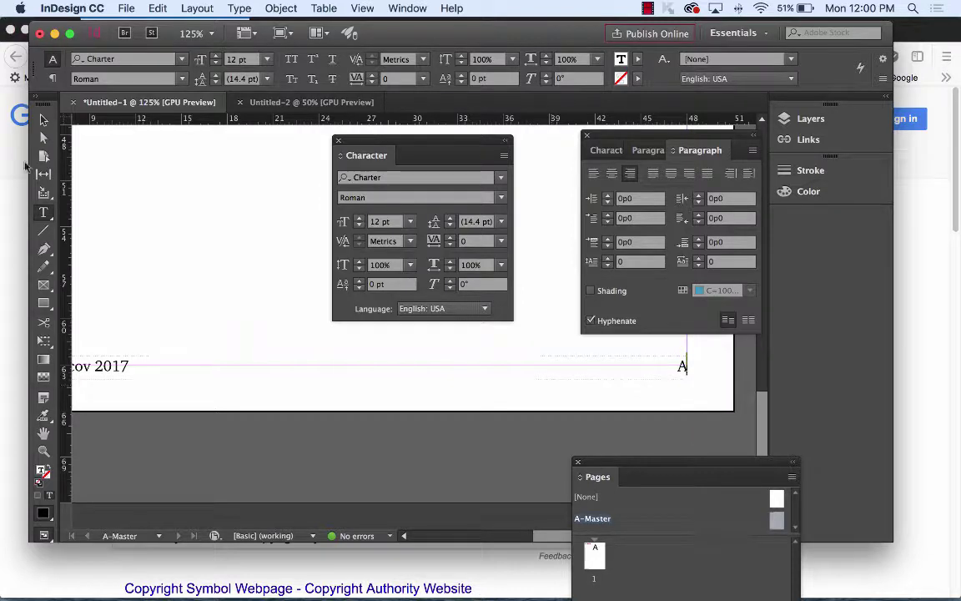
{"action": "key", "text": "Escape"}
{"action": "left_click", "coordinate": [198, 195]}
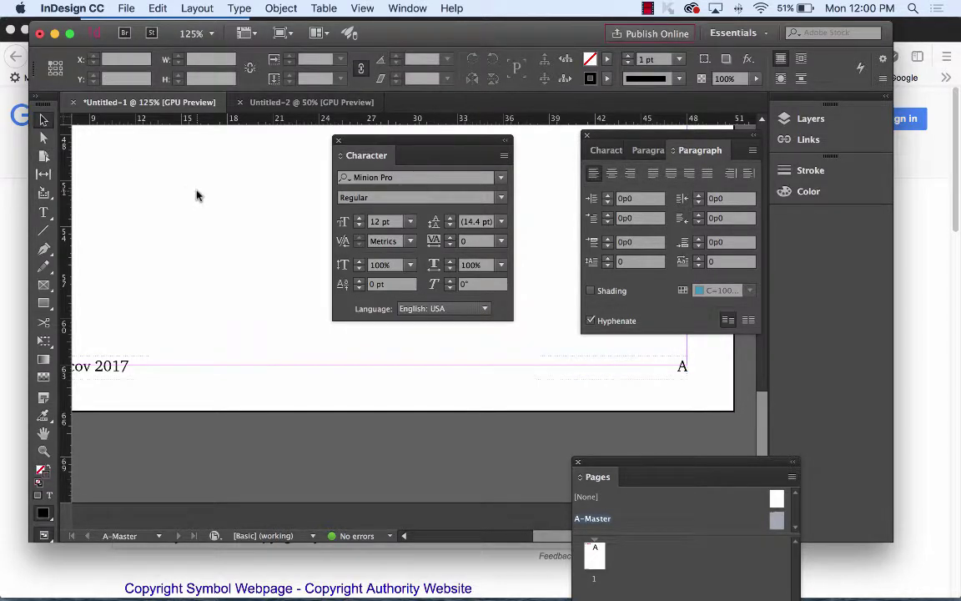
- Draw a rectangle covering the entire master page, from X 0p0, Y 0p0, 51p0 wide and 66p0 high
{"action": "key", "text": "super+minus"}
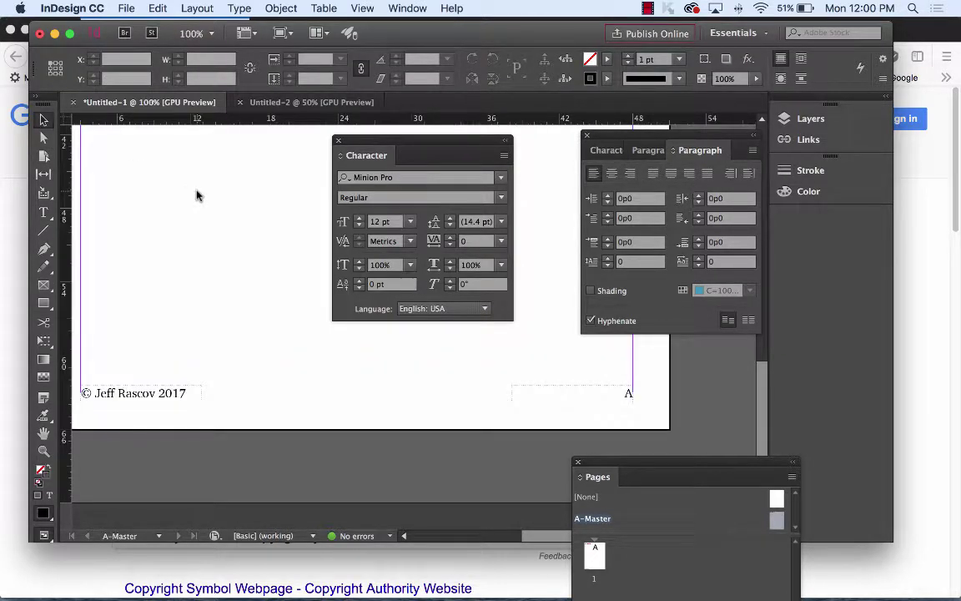
{"action": "key", "text": "super+minus"}
{"action": "key", "text": "super+minus"}
{"action": "key", "text": "super+minus"}
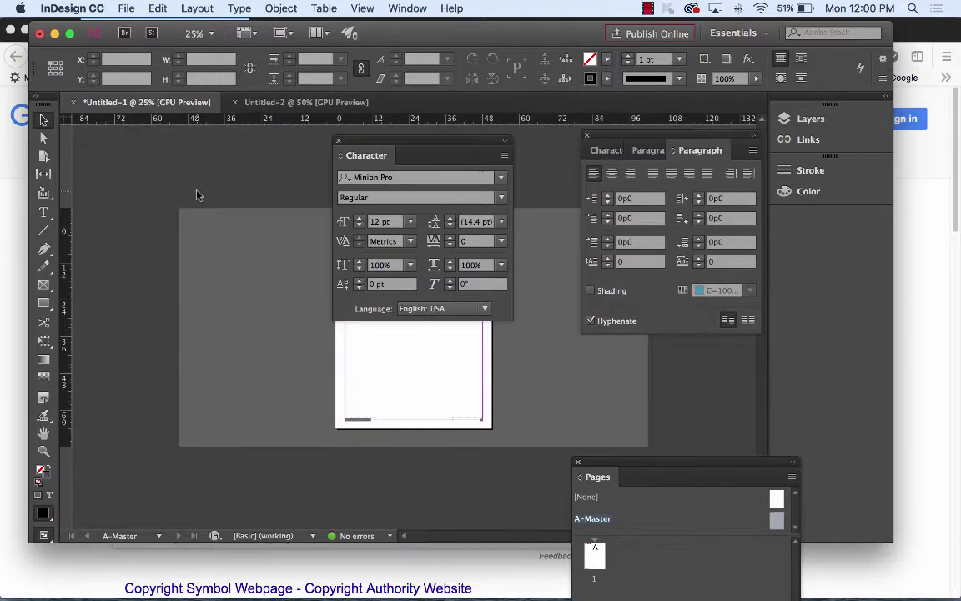
{"action": "left_click_drag", "start_coordinate": [376, 140], "coordinate": [640, 380]}
{"action": "key", "text": "super+equal"}
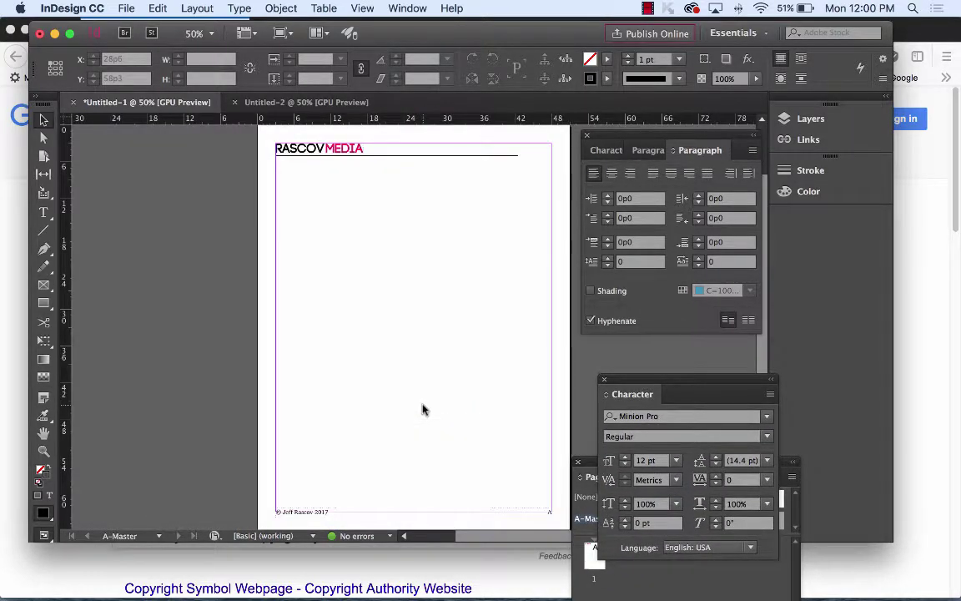
{"action": "key", "text": "super+minus"}
{"action": "key", "text": "super+equal"}
{"action": "left_click", "coordinate": [43, 303]}
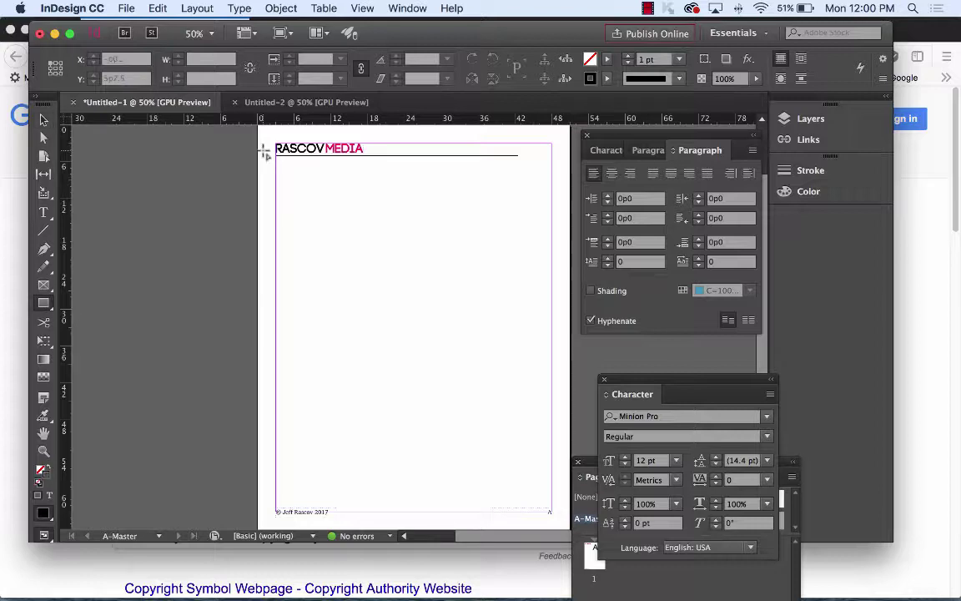
{"action": "key", "text": "super+minus"}
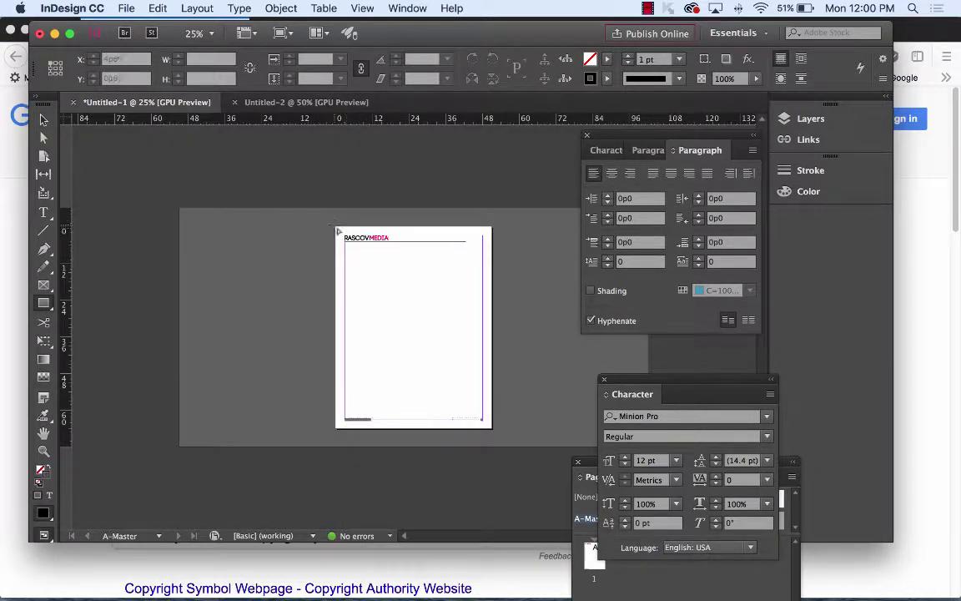
{"action": "left_click_drag", "start_coordinate": [337, 227], "coordinate": [491, 428]}
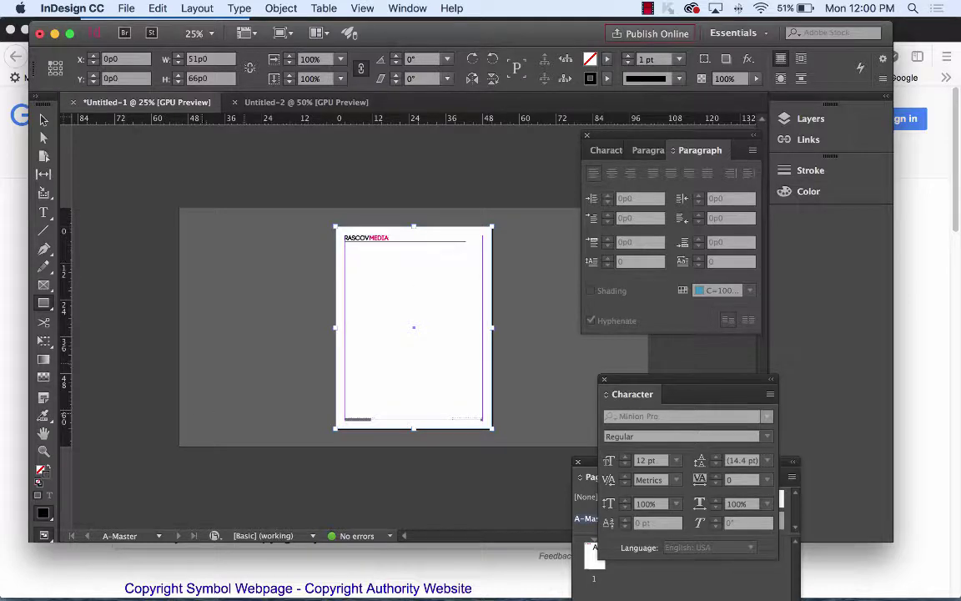
- Swap the page-size rectangle's fill and stroke to give it a black fill and no stroke
{"action": "left_click", "coordinate": [40, 469]}
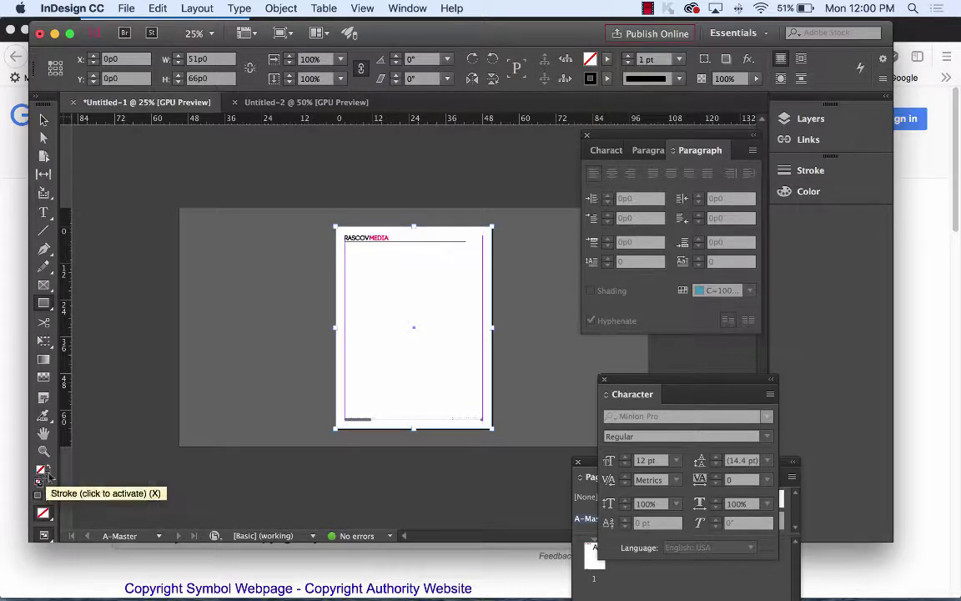
{"action": "left_click", "coordinate": [42, 513]}
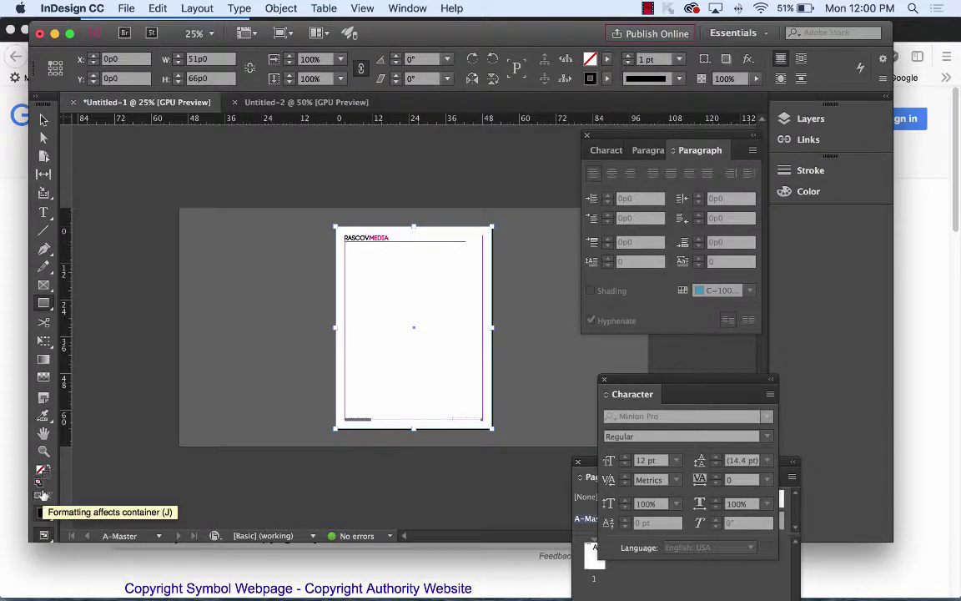
{"action": "left_click", "coordinate": [49, 467]}
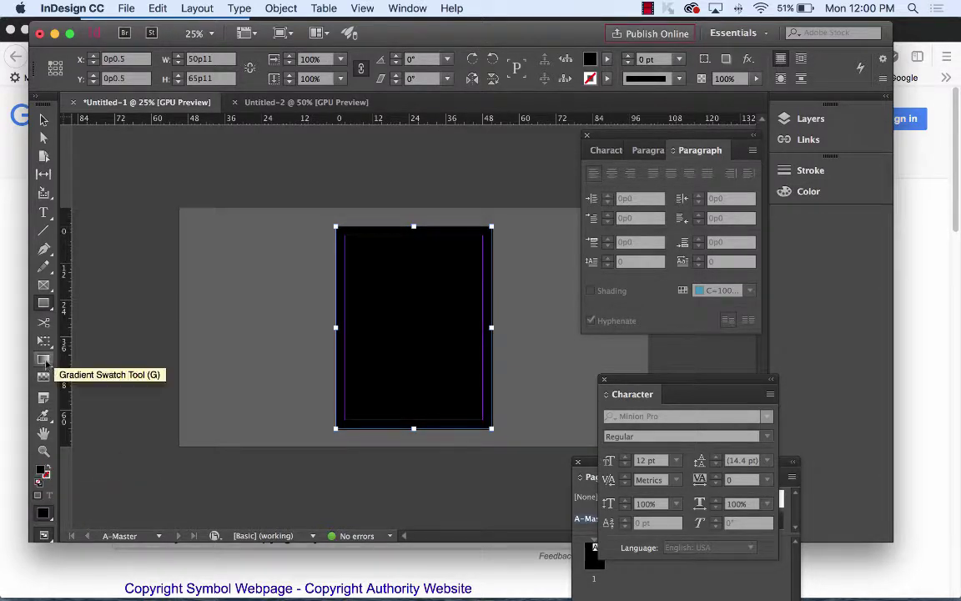
- Apply a vertical linear gradient to the rectangle's fill, running from white at the page top to black at the bottom
{"action": "left_click", "coordinate": [43, 358]}
{"action": "left_click_drag", "start_coordinate": [383, 238], "coordinate": [379, 422]}
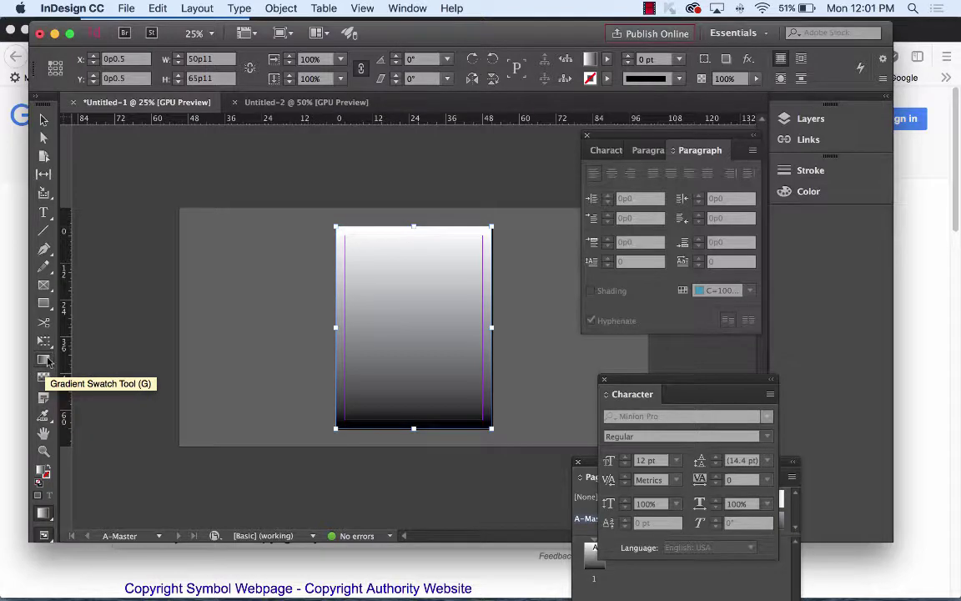
{"action": "left_click", "coordinate": [44, 361]}
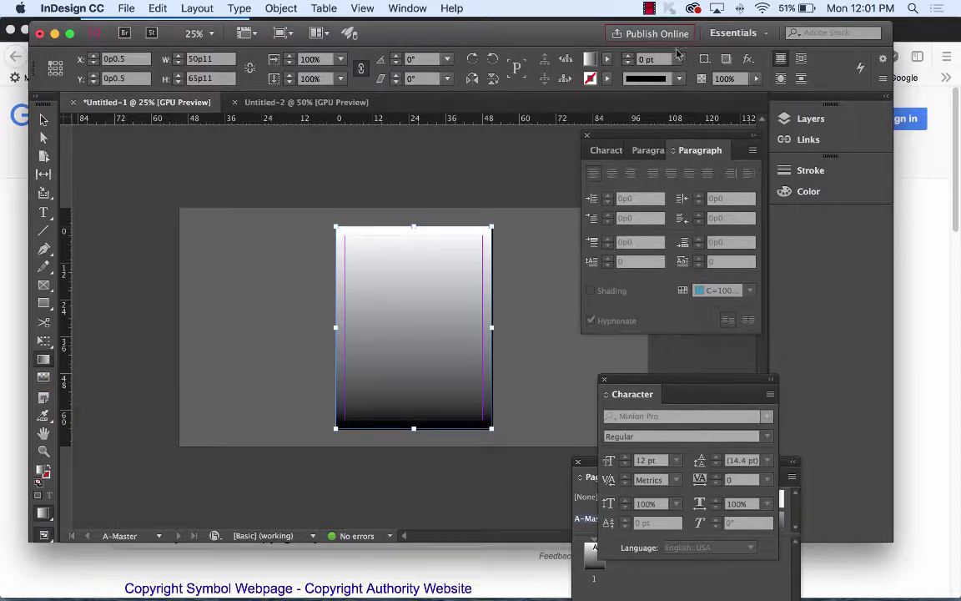
{"action": "left_click", "coordinate": [598, 64]}
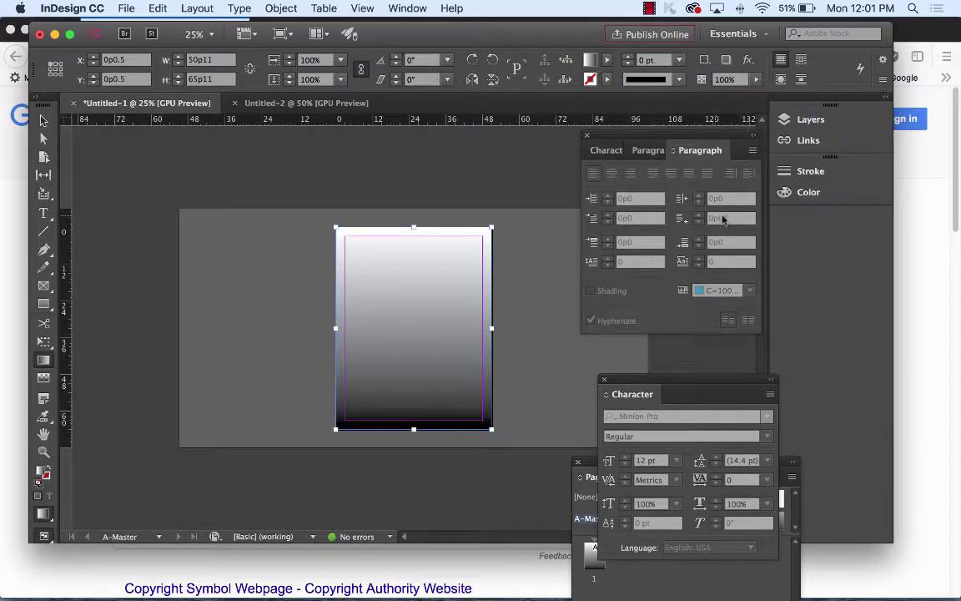
- Display the Gradient settings beside the page and select the gradient's black end stop at location 100%
{"action": "left_click", "coordinate": [404, 8]}
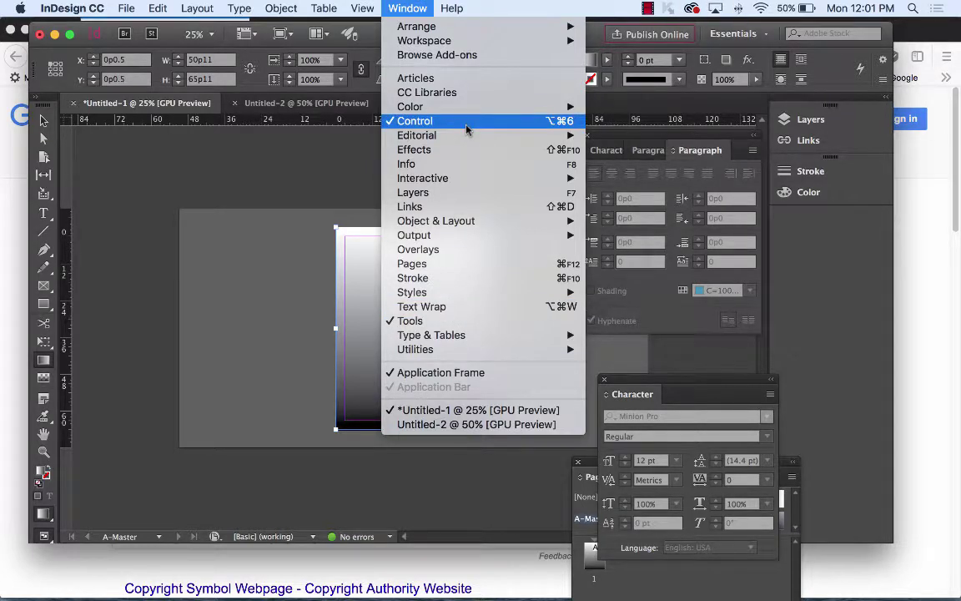
{"action": "mouse_move", "coordinate": [472, 109]}
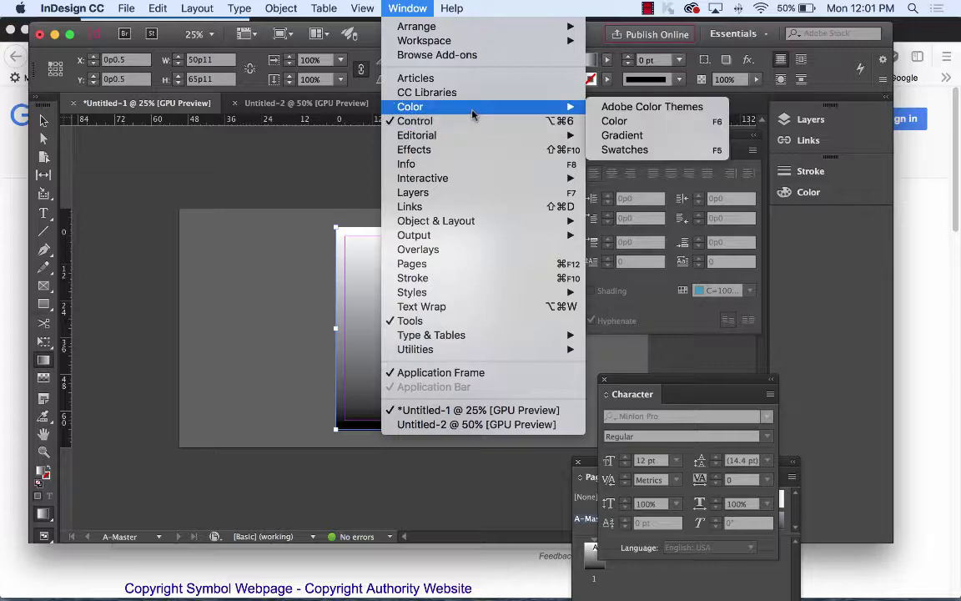
{"action": "left_click", "coordinate": [680, 136]}
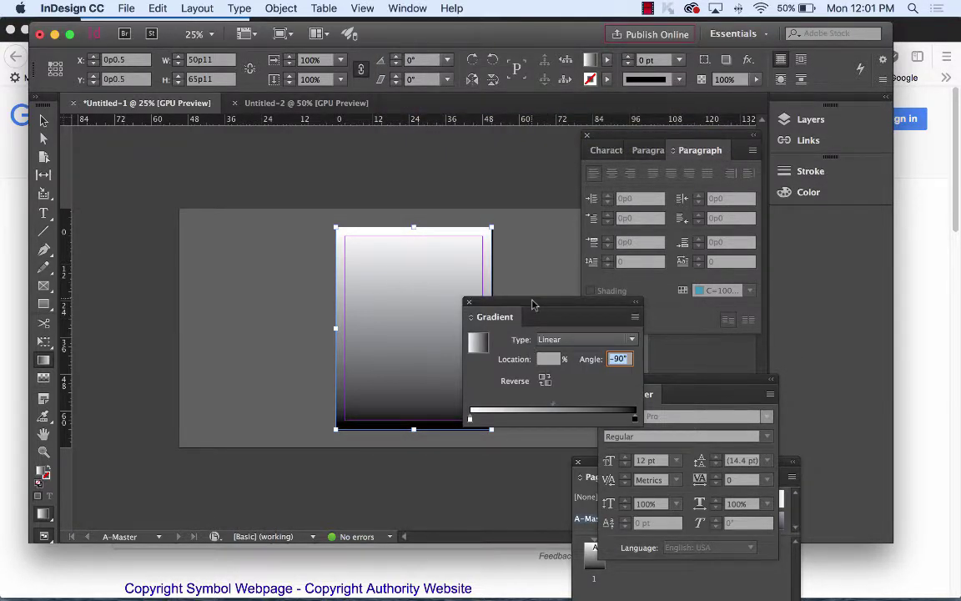
{"action": "left_click_drag", "start_coordinate": [533, 304], "coordinate": [185, 209]}
{"action": "left_click", "coordinate": [287, 324]}
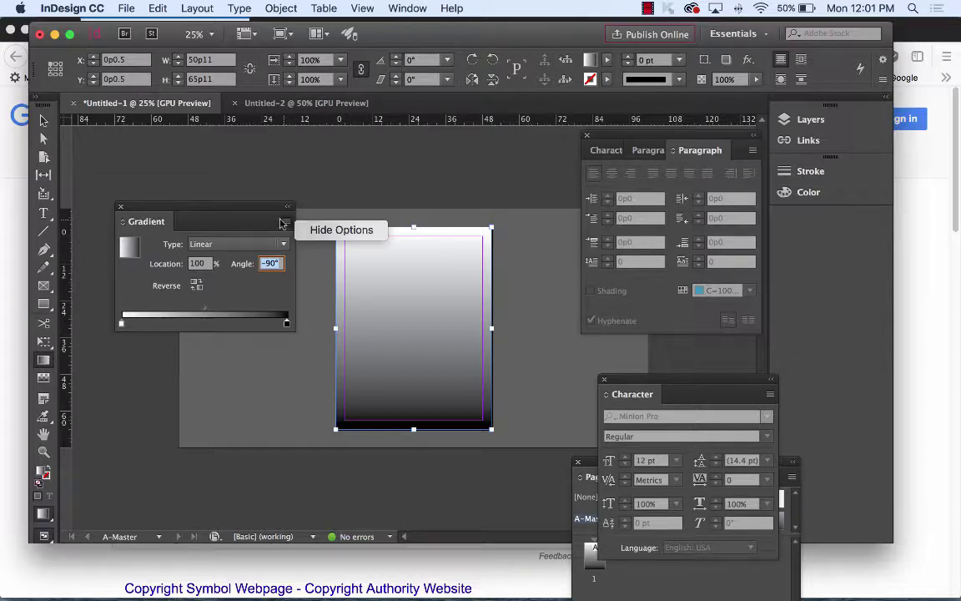
- Select the gradient's white start stop at location 0% and display the document's color swatches
{"action": "left_click", "coordinate": [122, 324]}
{"action": "left_click", "coordinate": [407, 8]}
{"action": "mouse_move", "coordinate": [438, 285]}
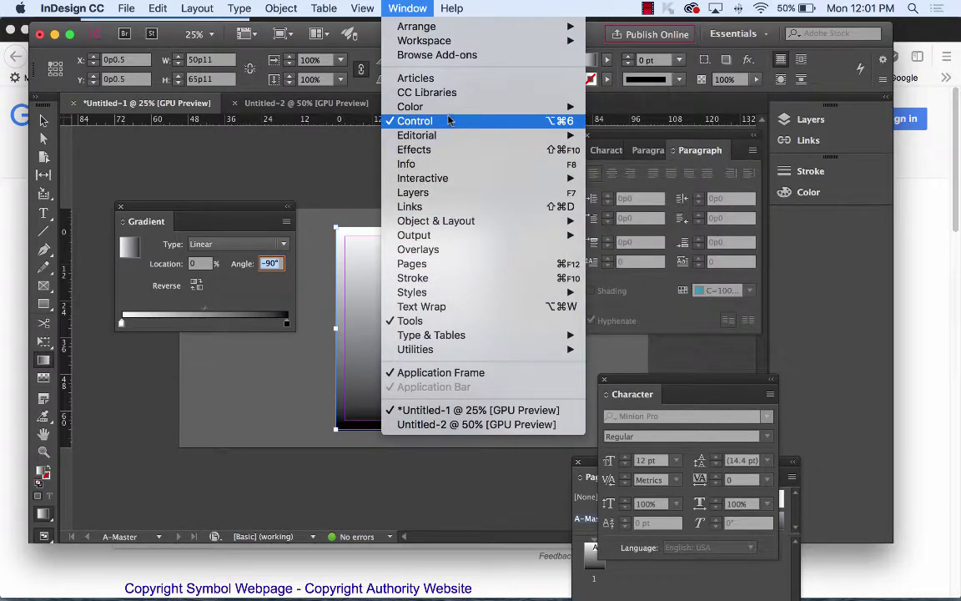
{"action": "mouse_move", "coordinate": [501, 107]}
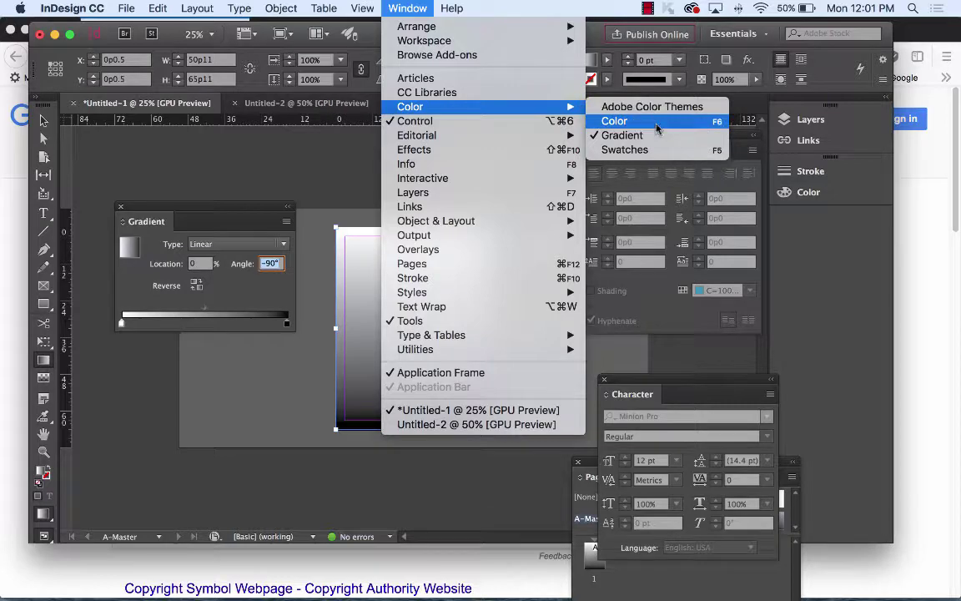
{"action": "left_click", "coordinate": [603, 145]}
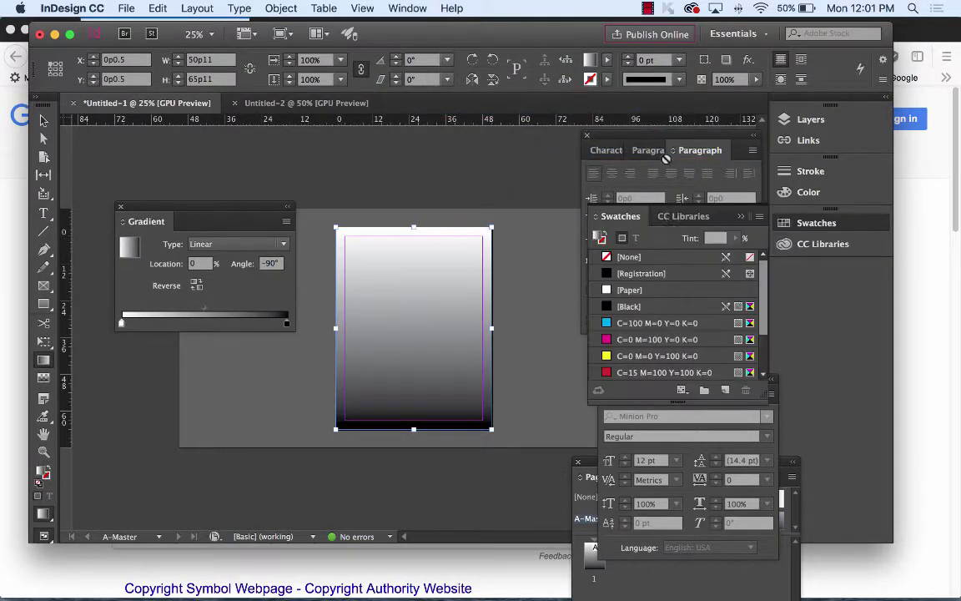
- Recolor the gradient's start stop with the turquoise from My Color Theme and try the theme's purple on the end stop
{"action": "left_click_drag", "start_coordinate": [621, 216], "coordinate": [541, 162]}
{"action": "left_click", "coordinate": [735, 343]}
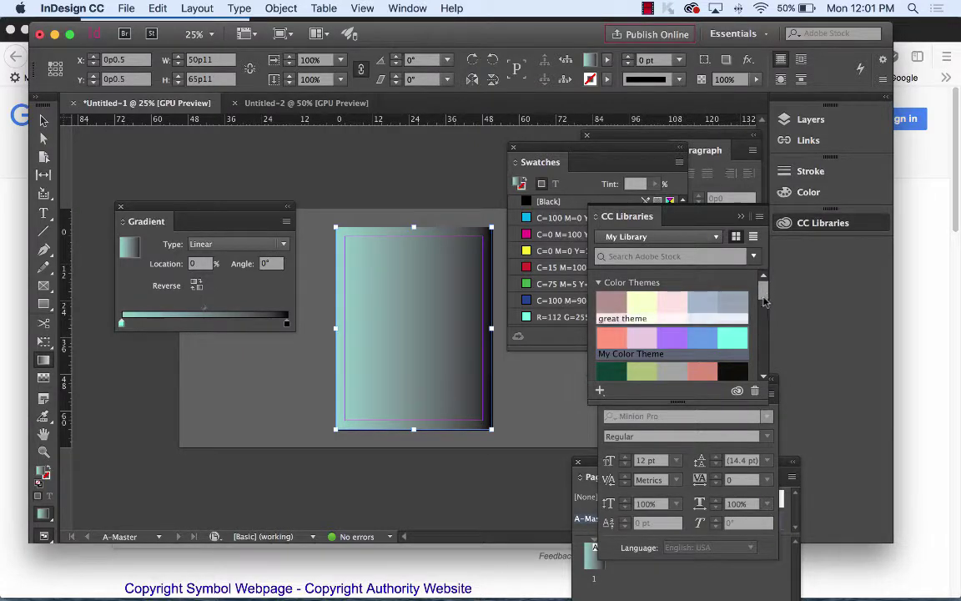
{"action": "mouse_move", "coordinate": [763, 285]}
{"action": "left_mouse_down"}
{"action": "mouse_move", "coordinate": [761, 367]}
{"action": "mouse_move", "coordinate": [762, 283]}
{"action": "left_mouse_up"}
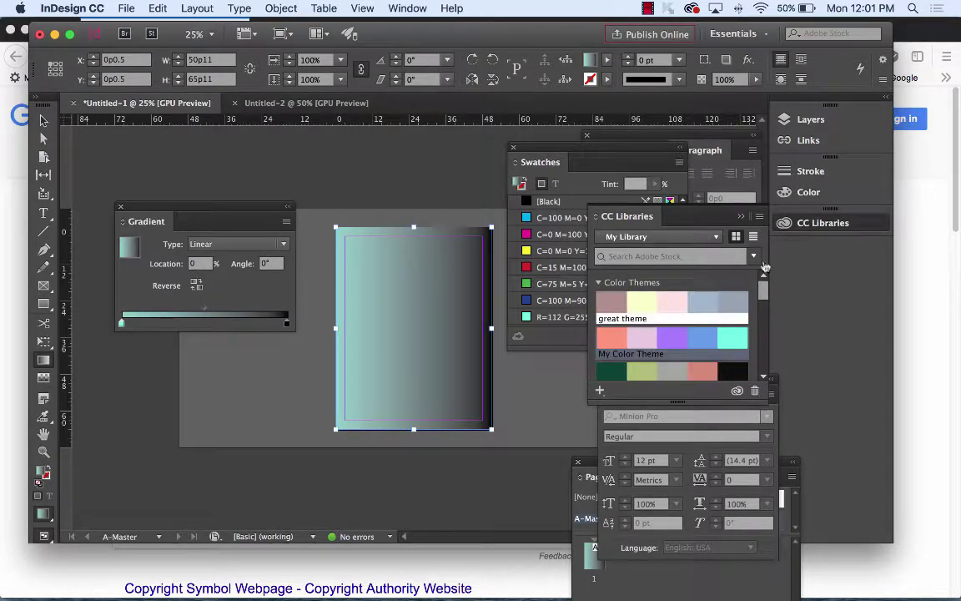
{"action": "left_click", "coordinate": [668, 337]}
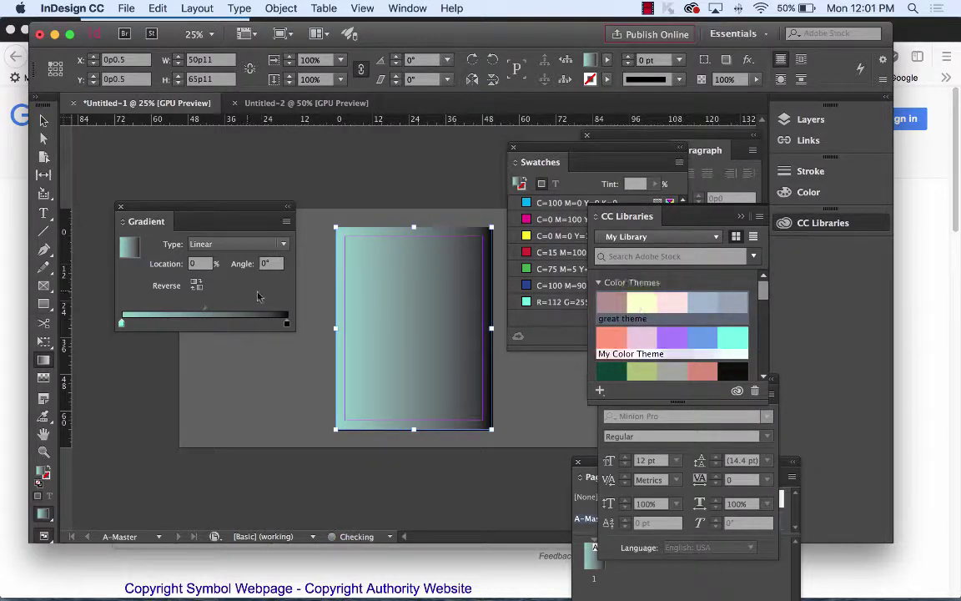
{"action": "left_click_drag", "start_coordinate": [668, 337], "coordinate": [284, 326]}
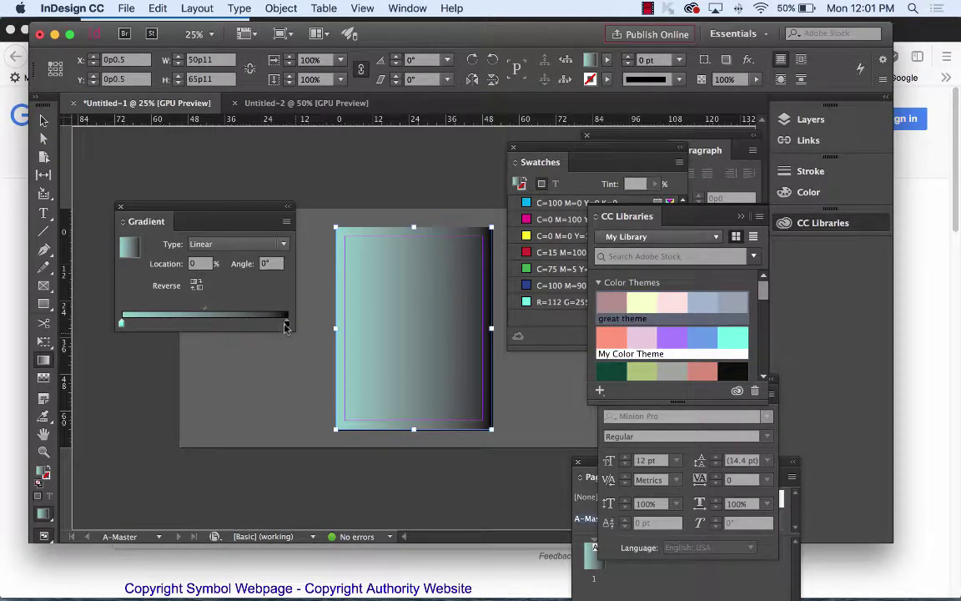
- Try the cyan swatch C=100 M=0 Y=0 K=0 on the gradient's black end stop and undo the swatch change
{"action": "left_click", "coordinate": [287, 326]}
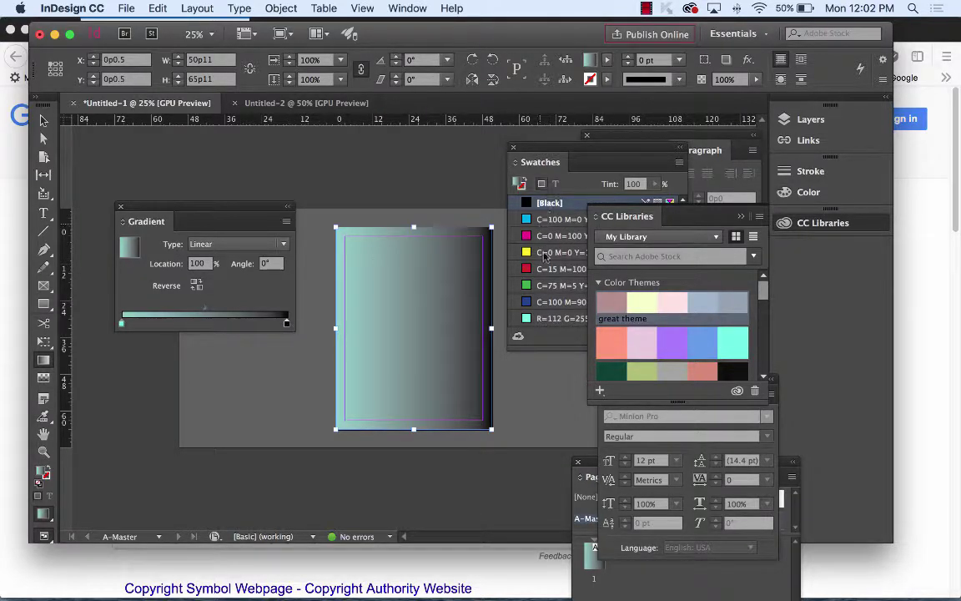
{"action": "left_click", "coordinate": [553, 220]}
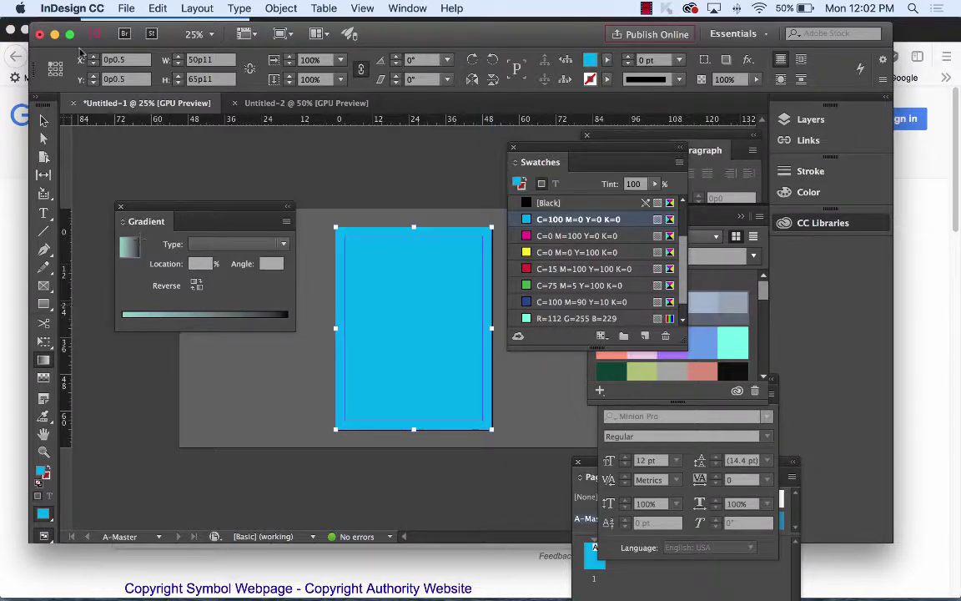
{"action": "left_click", "coordinate": [156, 7]}
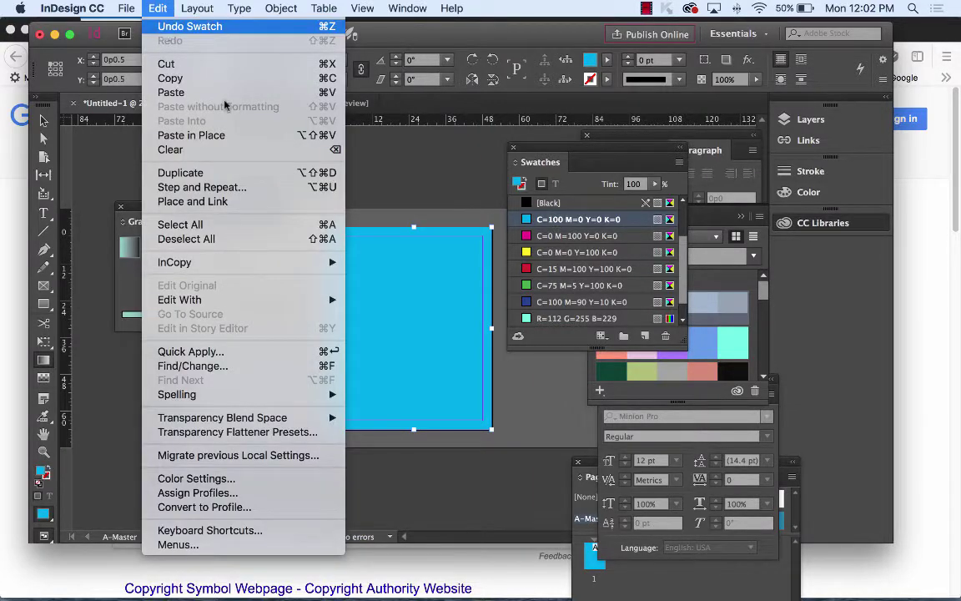
{"action": "left_click", "coordinate": [171, 25]}
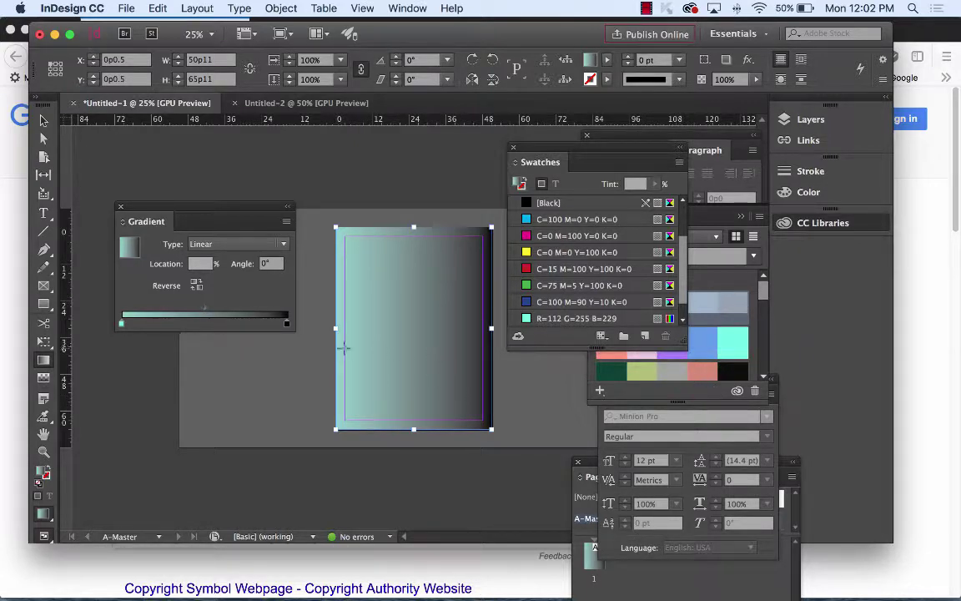
- Redraw the turquoise-to-black linear gradient vertically from the page top to the bottom and select its start stop at location 0%
{"action": "left_click_drag", "start_coordinate": [428, 245], "coordinate": [414, 432]}
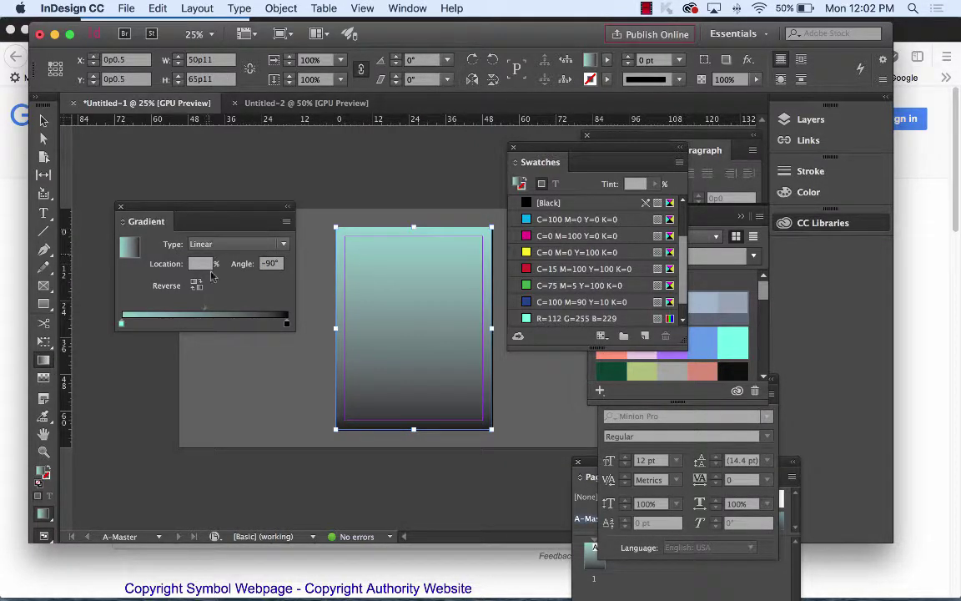
{"action": "left_click", "coordinate": [205, 244]}
{"action": "left_click", "coordinate": [226, 252]}
{"action": "left_click", "coordinate": [122, 323]}
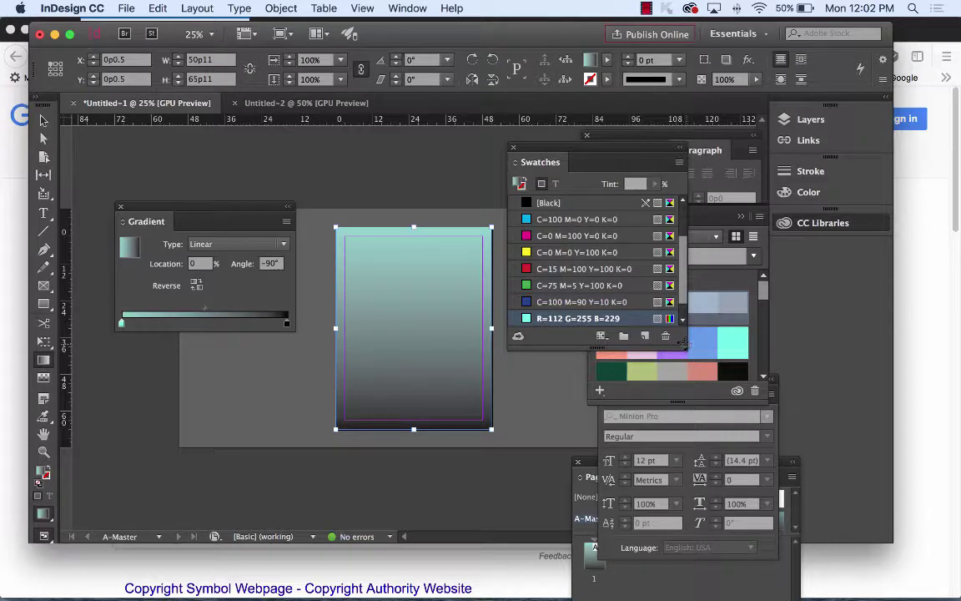
- Enlarge the swatch list and try None and Registration as the rectangle's fill, ending with the Paper swatch
{"action": "left_click_drag", "start_coordinate": [686, 344], "coordinate": [783, 461]}
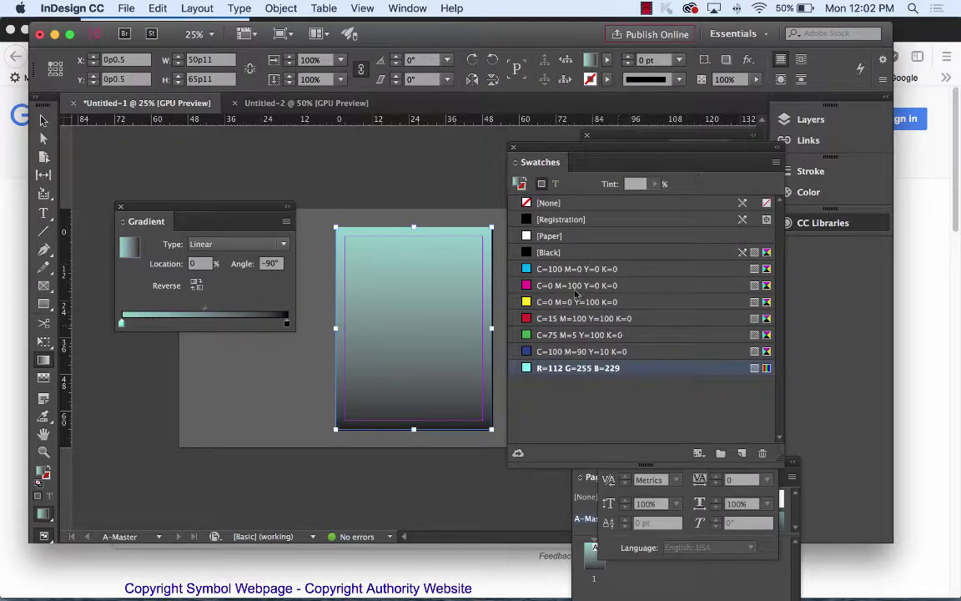
{"action": "left_click", "coordinate": [548, 237]}
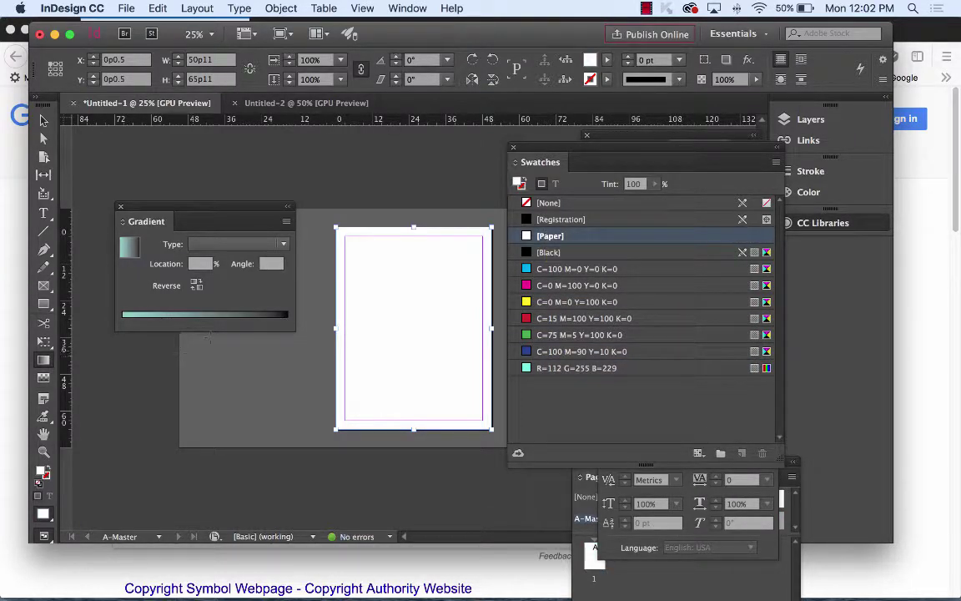
{"action": "left_click", "coordinate": [528, 204]}
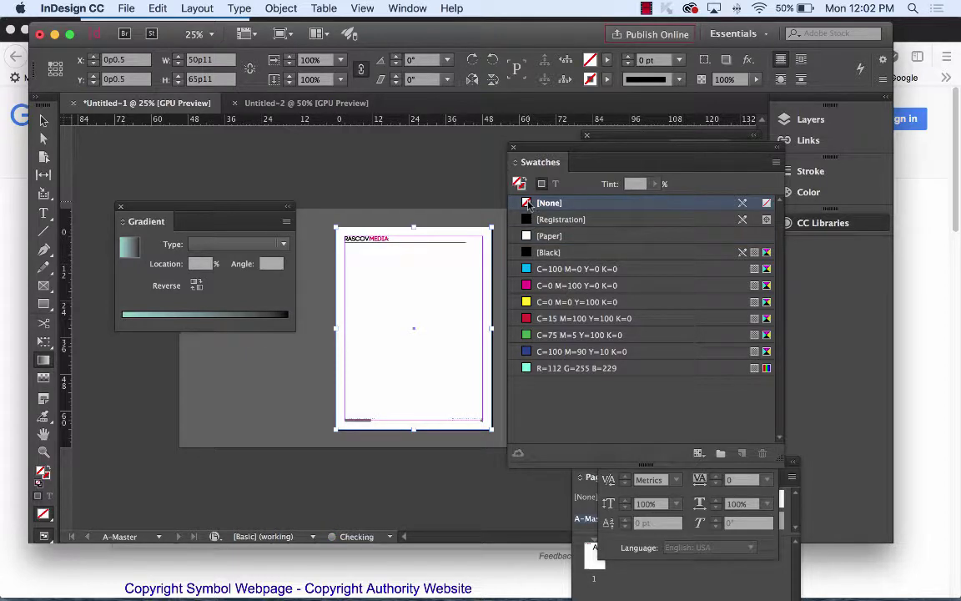
{"action": "left_click", "coordinate": [536, 219]}
{"action": "left_click", "coordinate": [538, 237]}
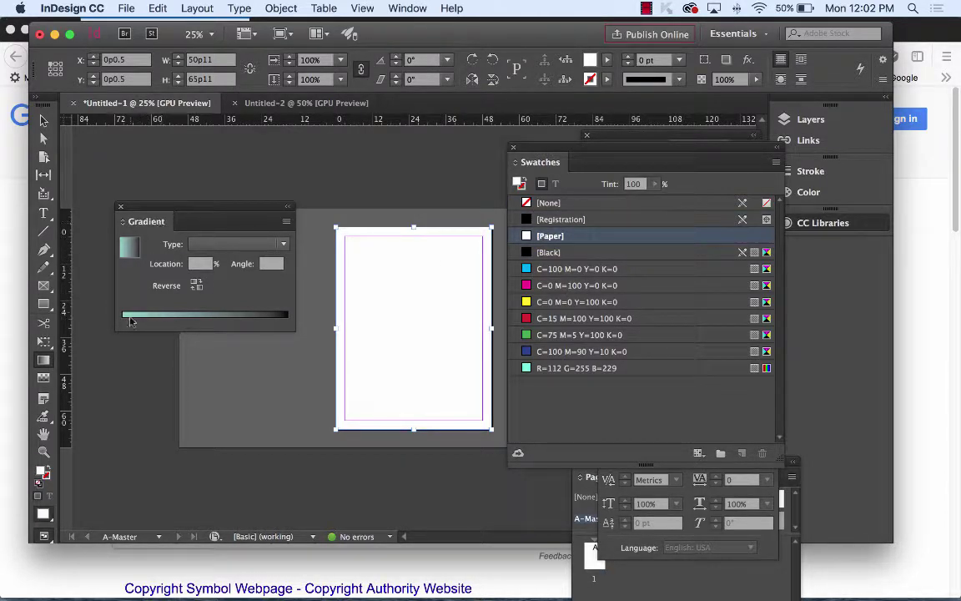
- Reapply the turquoise-to-black gradient vertically across the page rectangle and select its black end stop at location 100%
{"action": "left_click", "coordinate": [44, 359]}
{"action": "left_click_drag", "start_coordinate": [412, 245], "coordinate": [425, 426]}
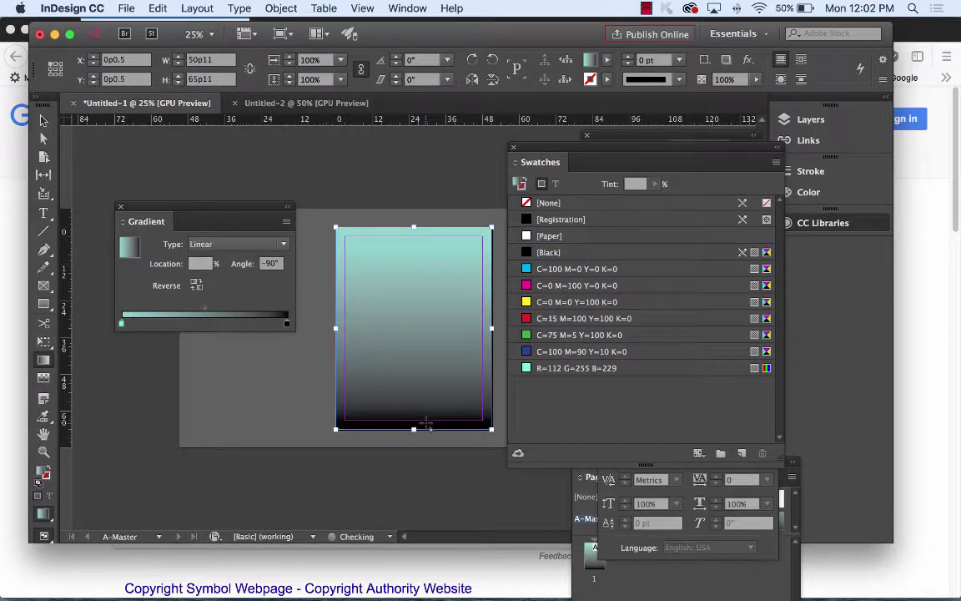
{"action": "left_click", "coordinate": [287, 324]}
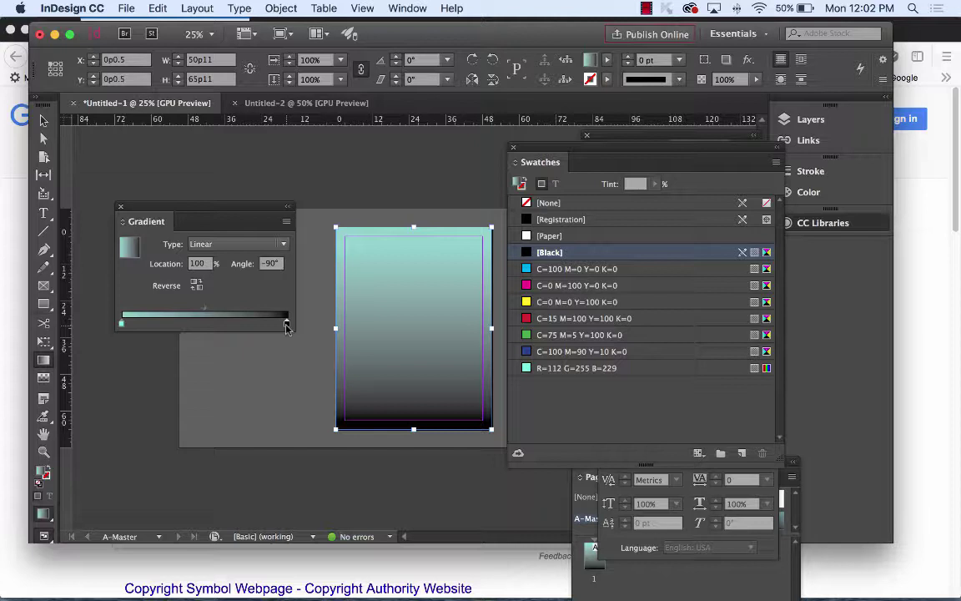
- Delete the full-page gradient rectangle from A-Master and close the color swatches
{"action": "key", "text": "v"}
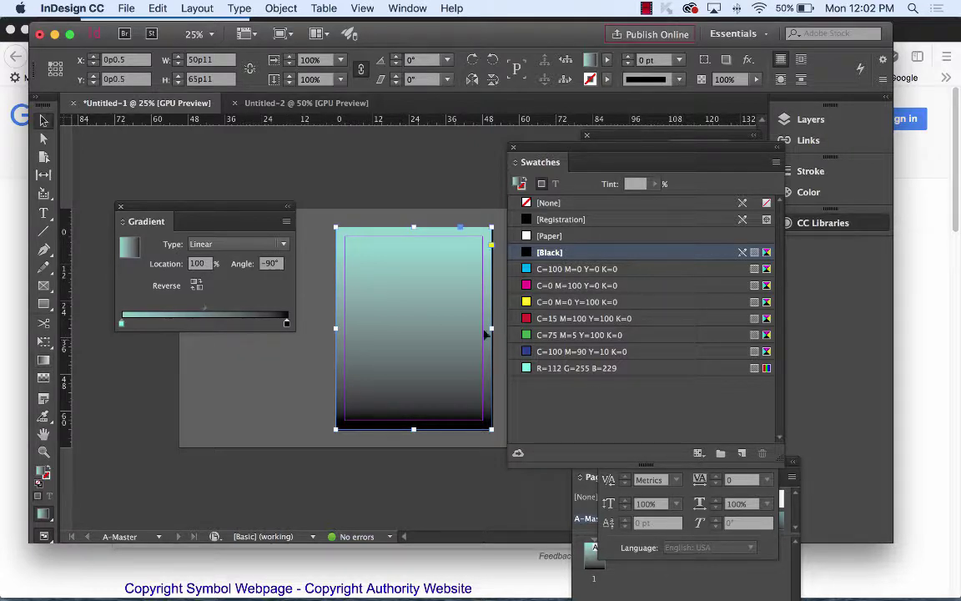
{"action": "key", "text": "Delete"}
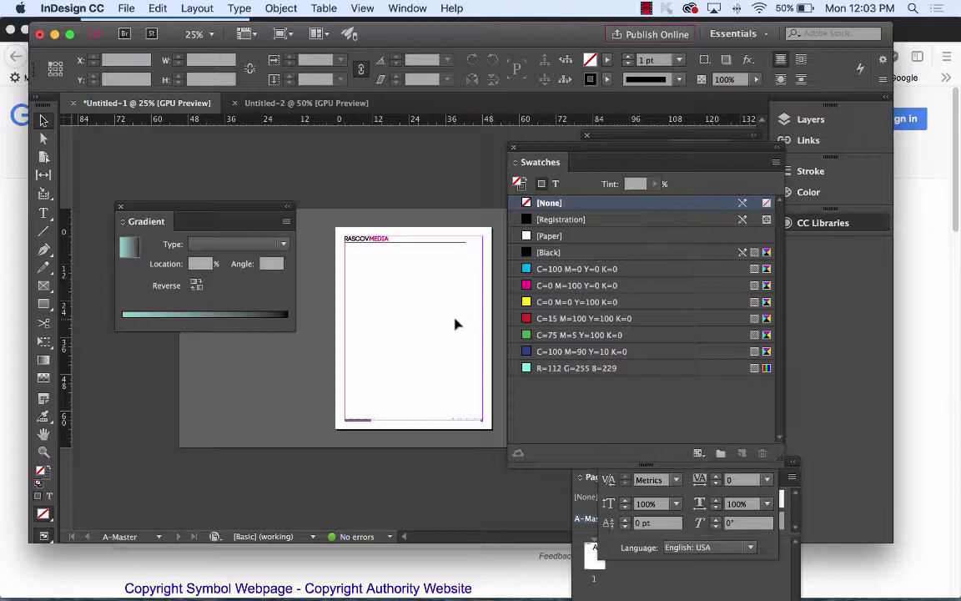
{"action": "left_click_drag", "start_coordinate": [531, 138], "coordinate": [582, 172]}
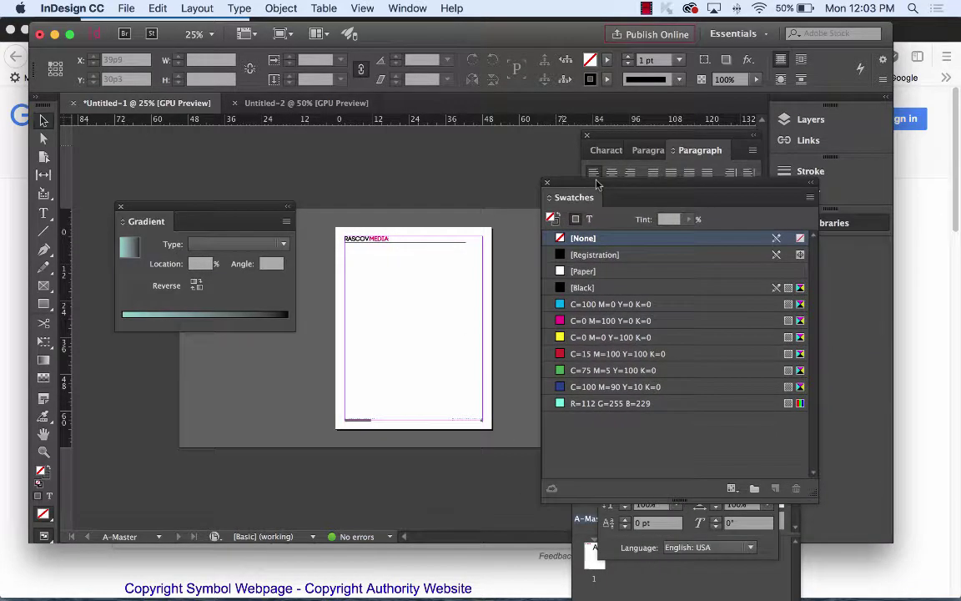
{"action": "left_click", "coordinate": [548, 183]}
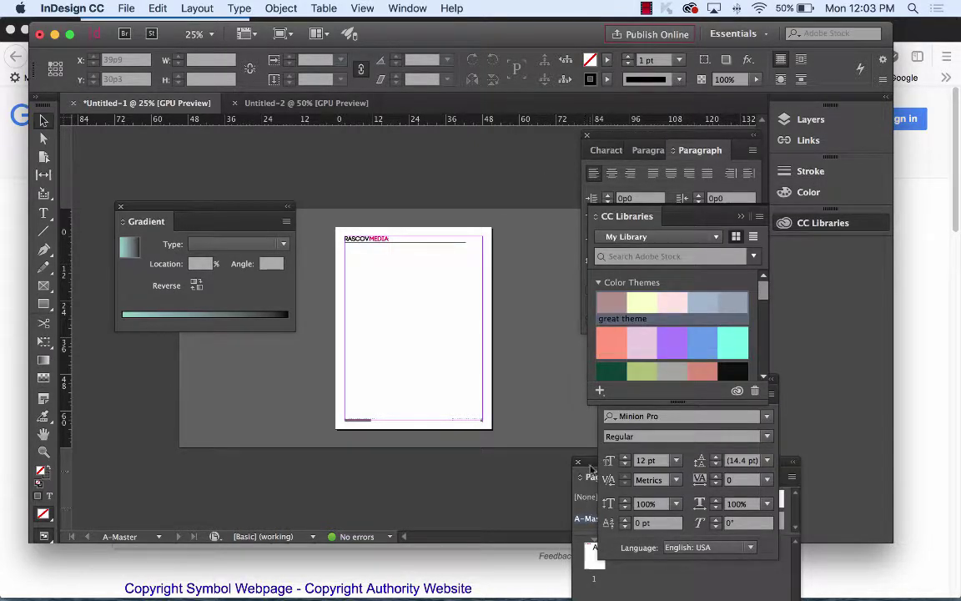
- Bring the page overview beside the layout and add pages 2 and 3 based on A-Master after page 1
{"action": "left_click_drag", "start_coordinate": [588, 462], "coordinate": [517, 163]}
{"action": "left_click_drag", "start_coordinate": [518, 257], "coordinate": [515, 255]}
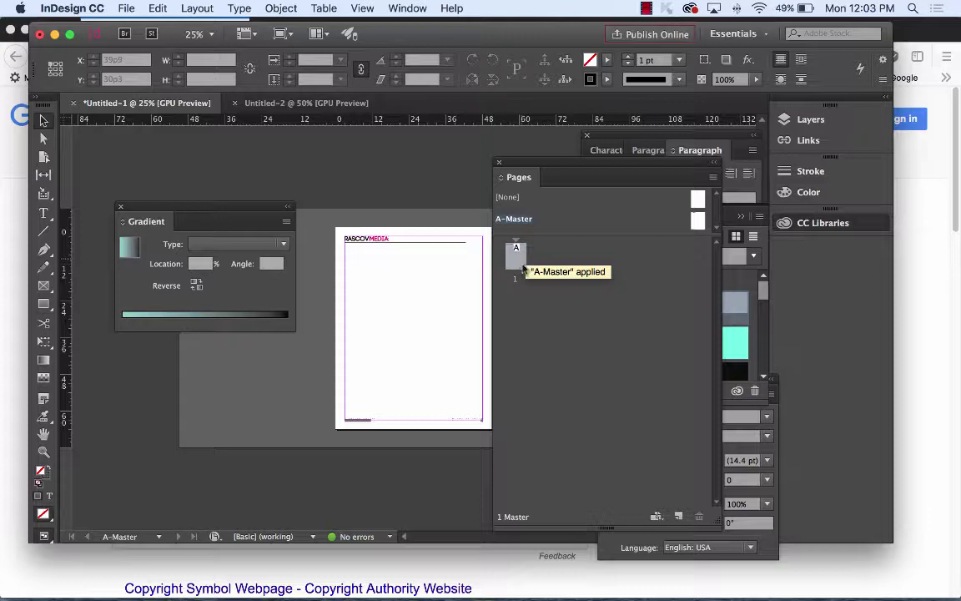
{"action": "left_click", "coordinate": [678, 517]}
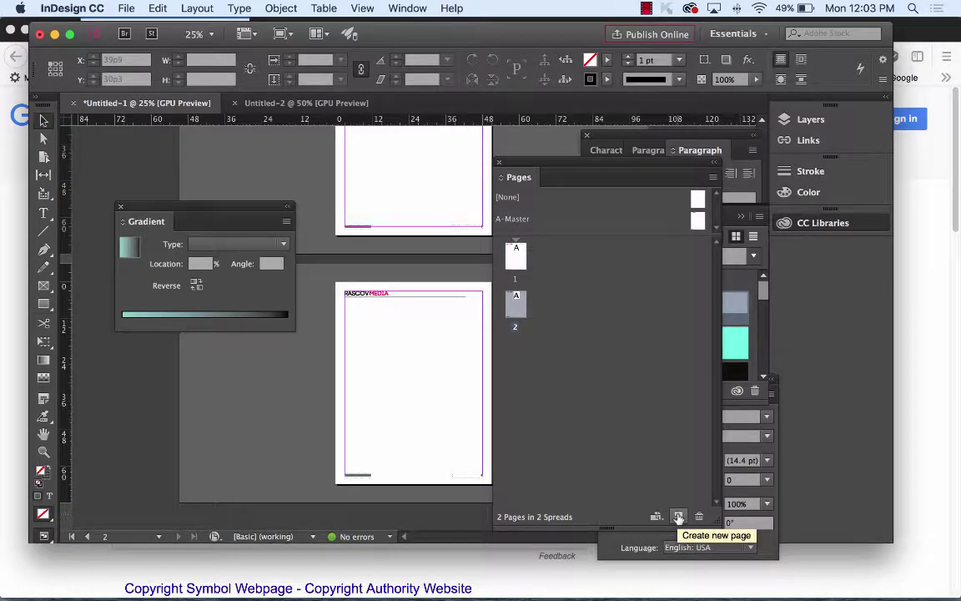
{"action": "scroll", "coordinate": [469, 286], "scroll_direction": "up", "scroll_amount": 3}
{"action": "scroll", "coordinate": [468, 285], "scroll_direction": "down", "scroll_amount": 3}
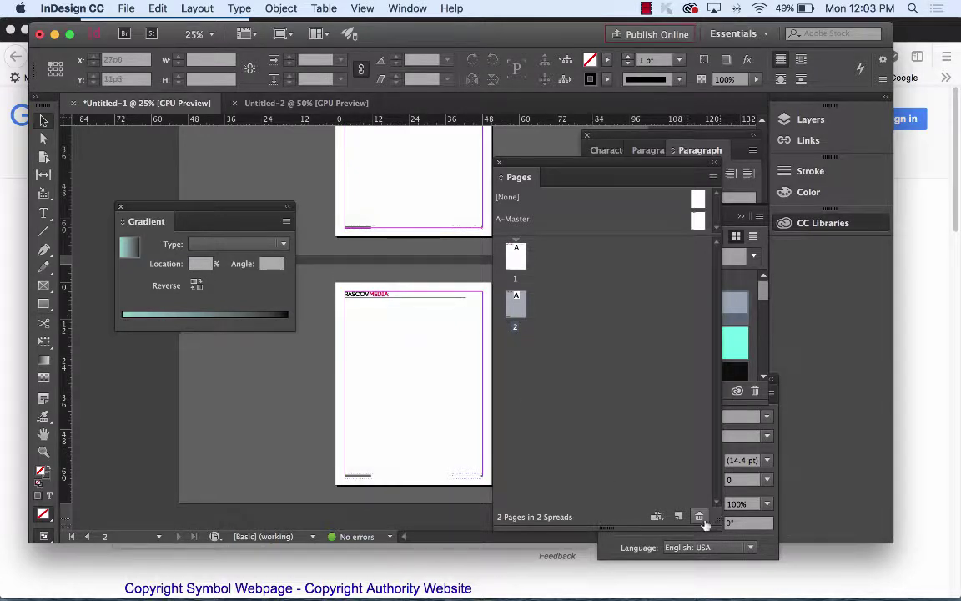
{"action": "left_click", "coordinate": [679, 517]}
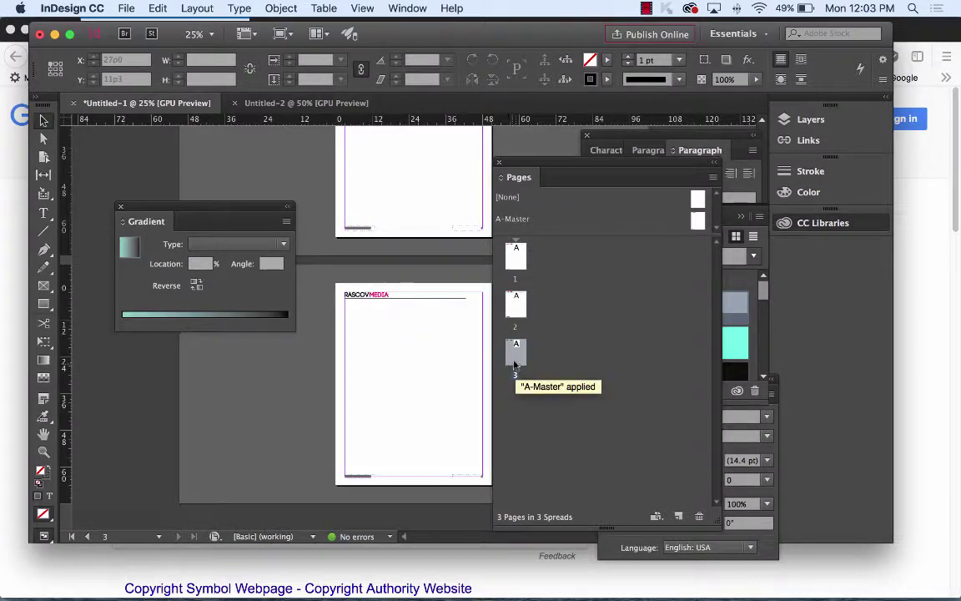
- Select page 1, try to override all its master page items and undo the change
{"action": "left_click", "coordinate": [518, 258]}
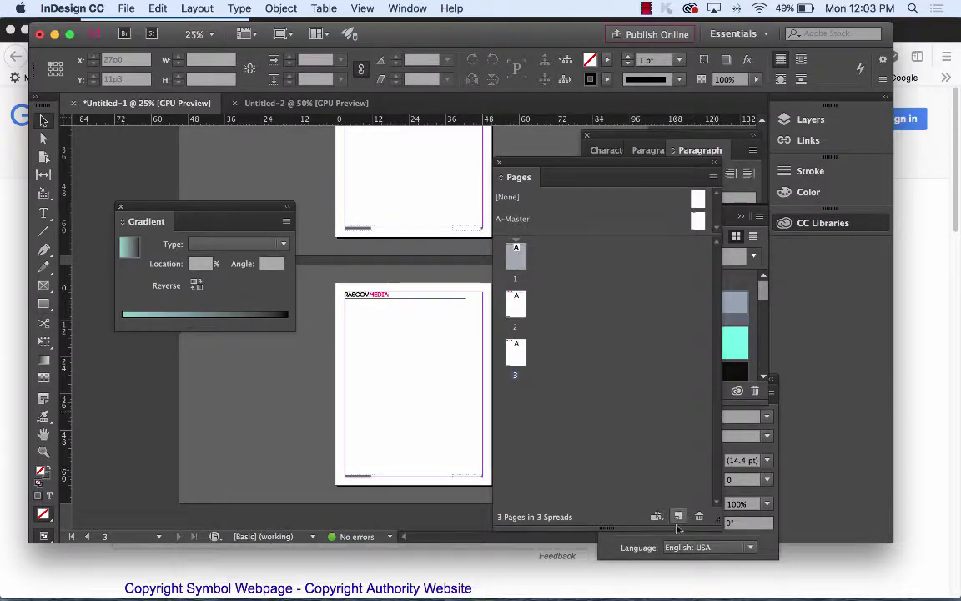
{"action": "left_click", "coordinate": [697, 199]}
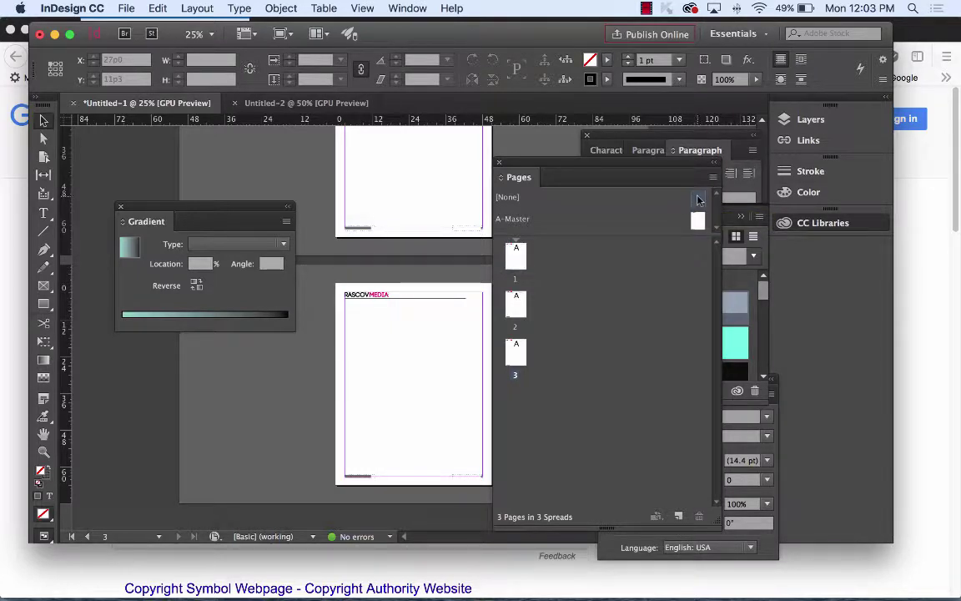
{"action": "left_click", "coordinate": [515, 256]}
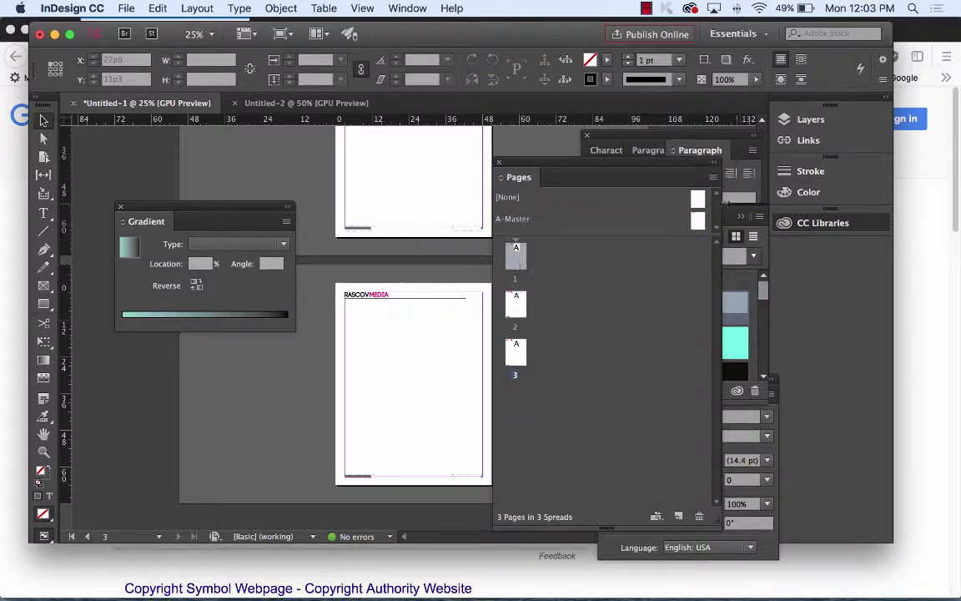
{"action": "left_click", "coordinate": [713, 177]}
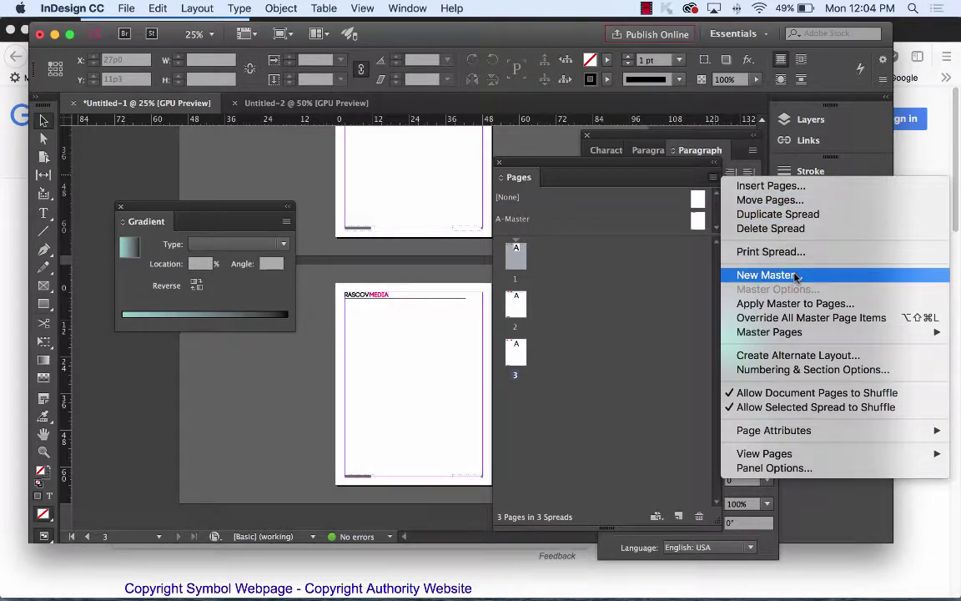
{"action": "left_click", "coordinate": [807, 325]}
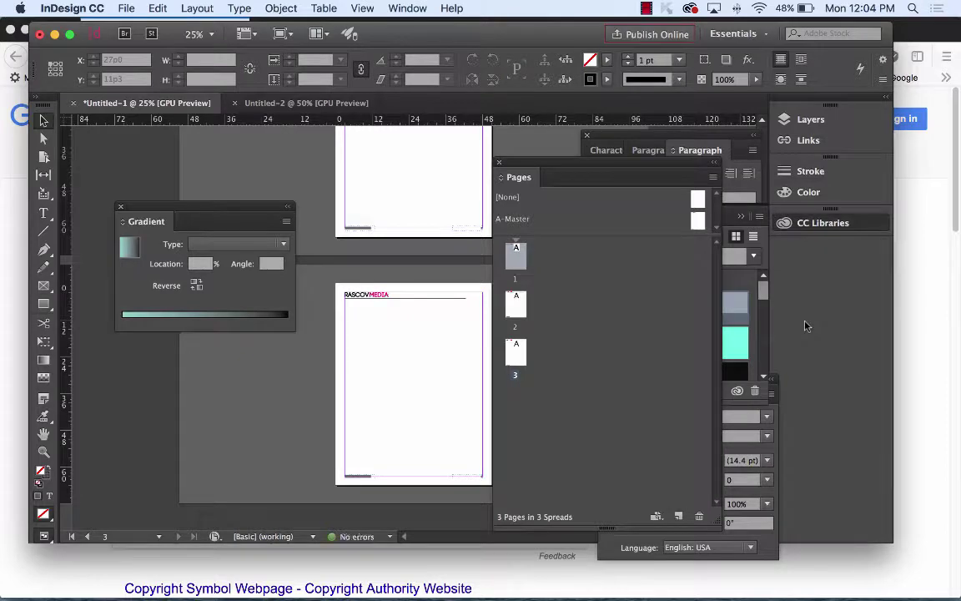
{"action": "left_click", "coordinate": [157, 8]}
{"action": "left_click", "coordinate": [240, 26]}
- Examine the page commands and the master choices offered for inserting pages, and cancel without inserting any
{"action": "left_click", "coordinate": [713, 178]}
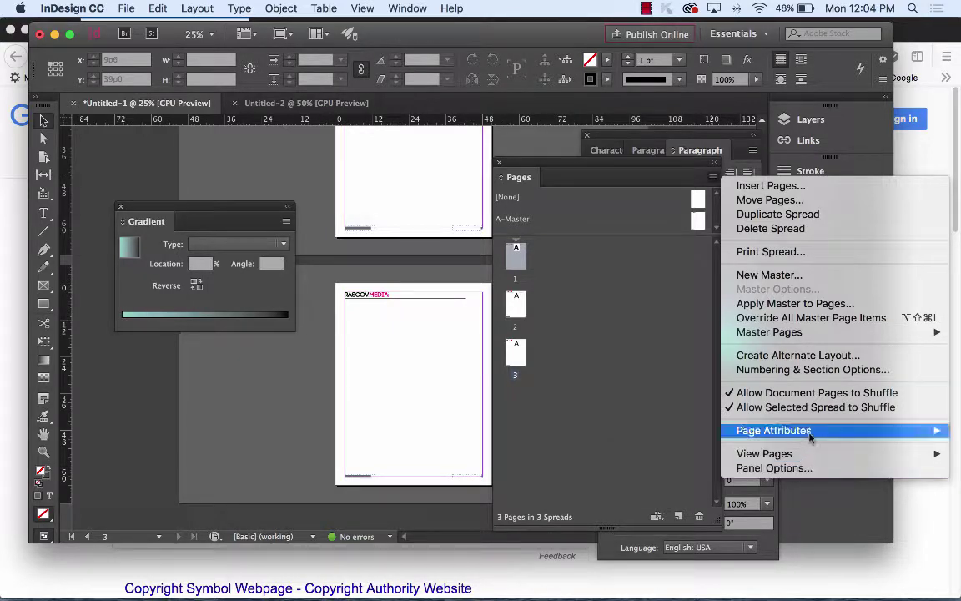
{"action": "mouse_move", "coordinate": [810, 436]}
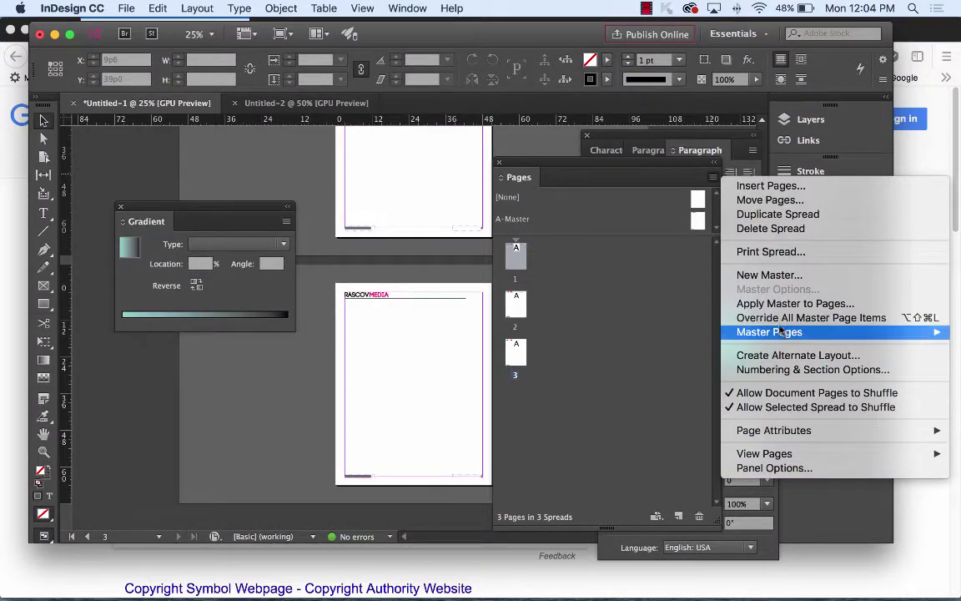
{"action": "mouse_move", "coordinate": [787, 333]}
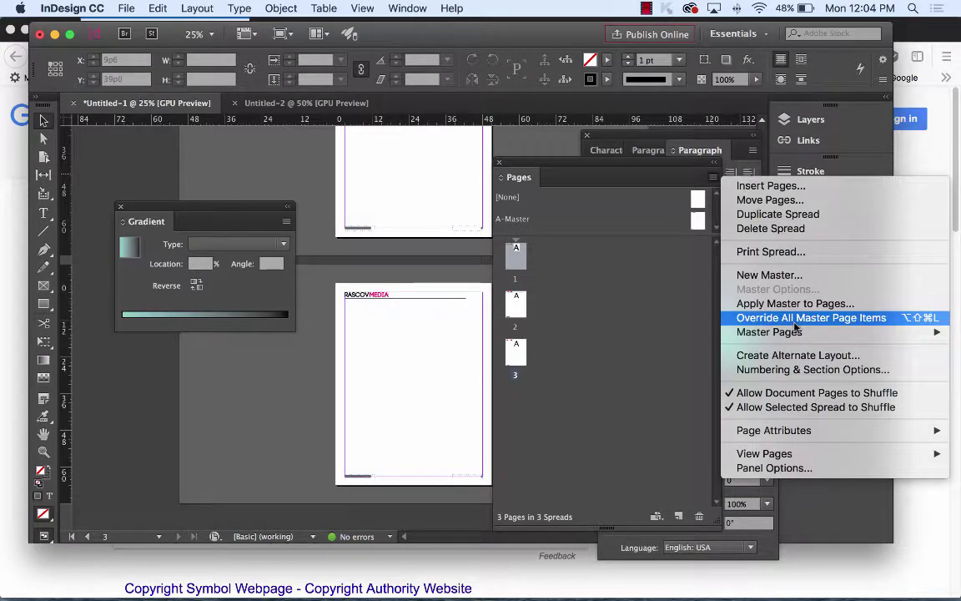
{"action": "left_click", "coordinate": [787, 186]}
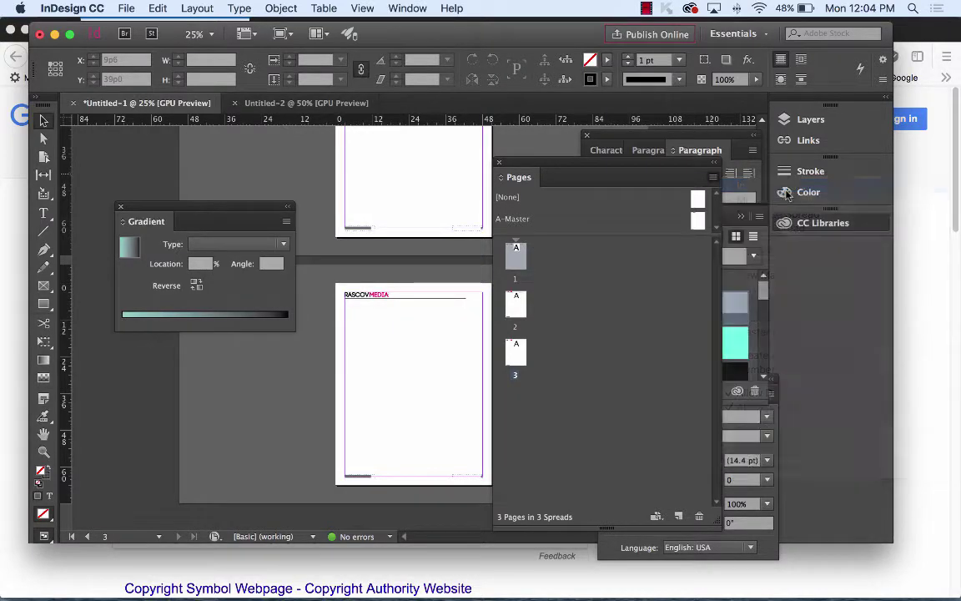
{"action": "left_click", "coordinate": [477, 326]}
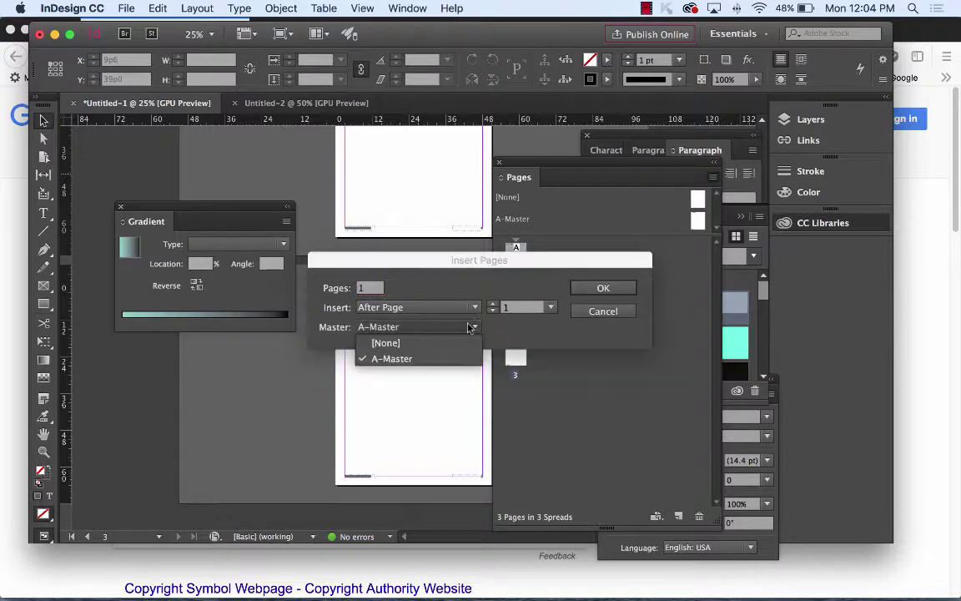
{"action": "left_click", "coordinate": [603, 311]}
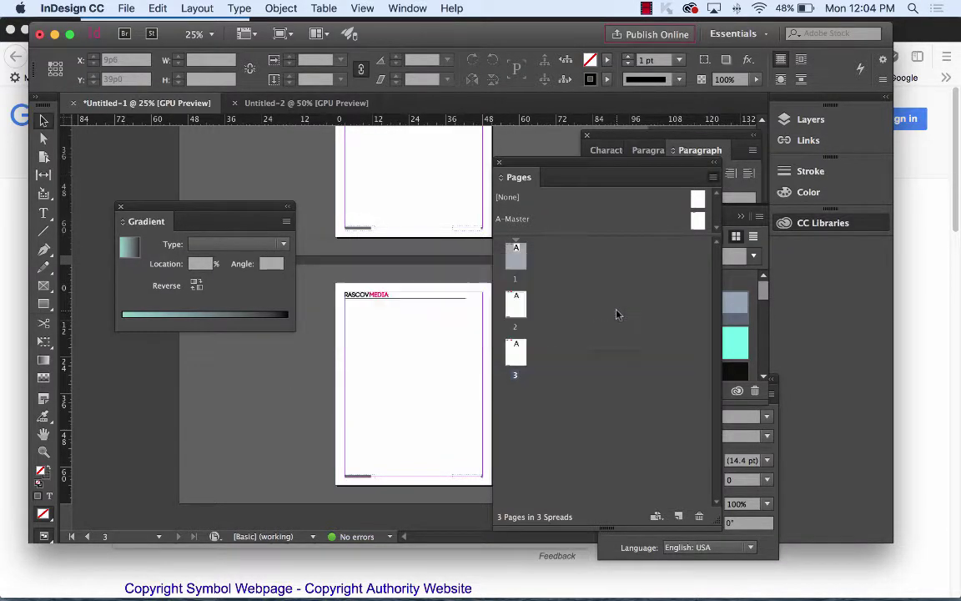
- Insert one page before page 1 with the master set to [None]
{"action": "scroll", "coordinate": [440, 337], "scroll_direction": "up", "scroll_amount": 10}
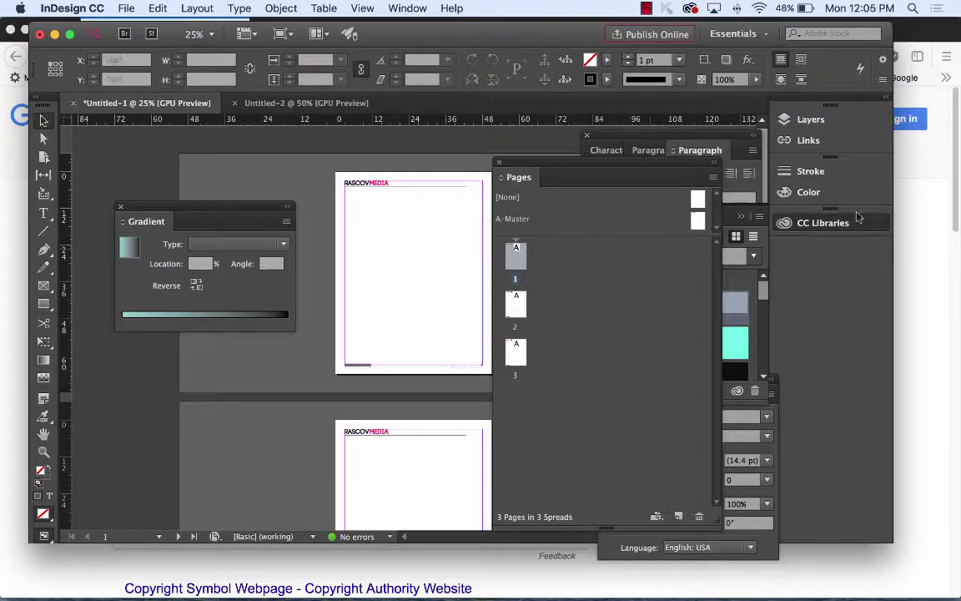
{"action": "left_click", "coordinate": [713, 177]}
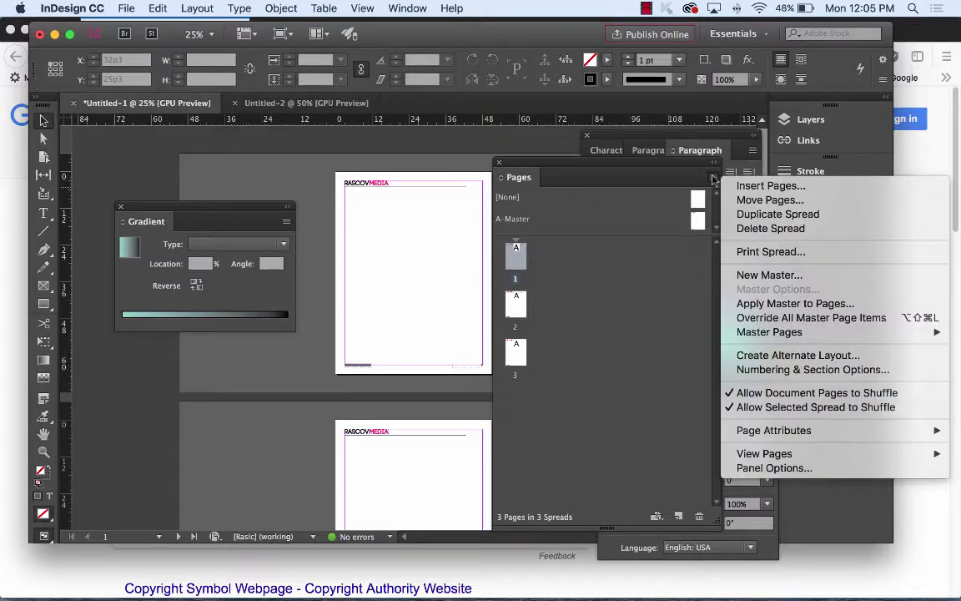
{"action": "left_click", "coordinate": [787, 191]}
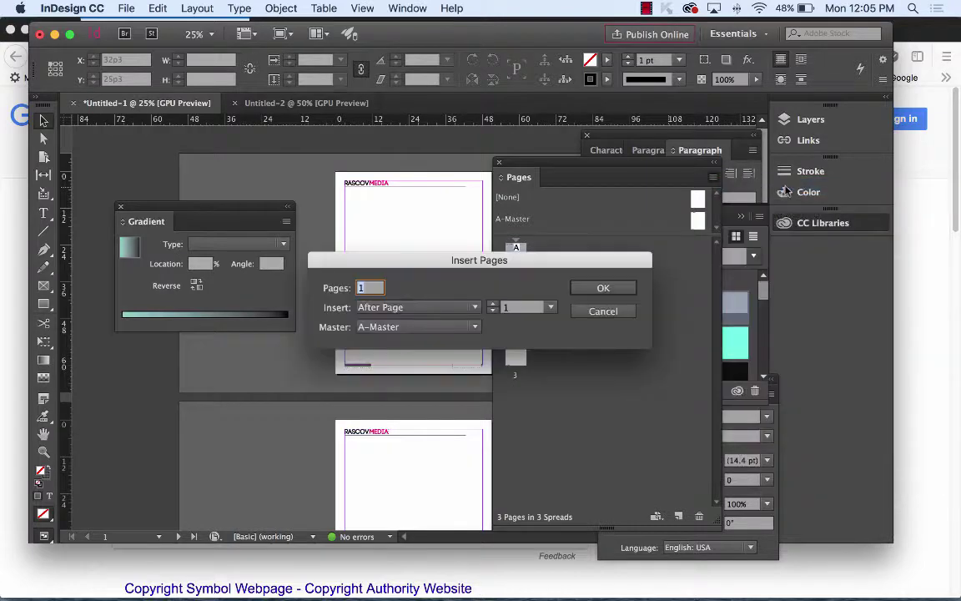
{"action": "left_click", "coordinate": [418, 308]}
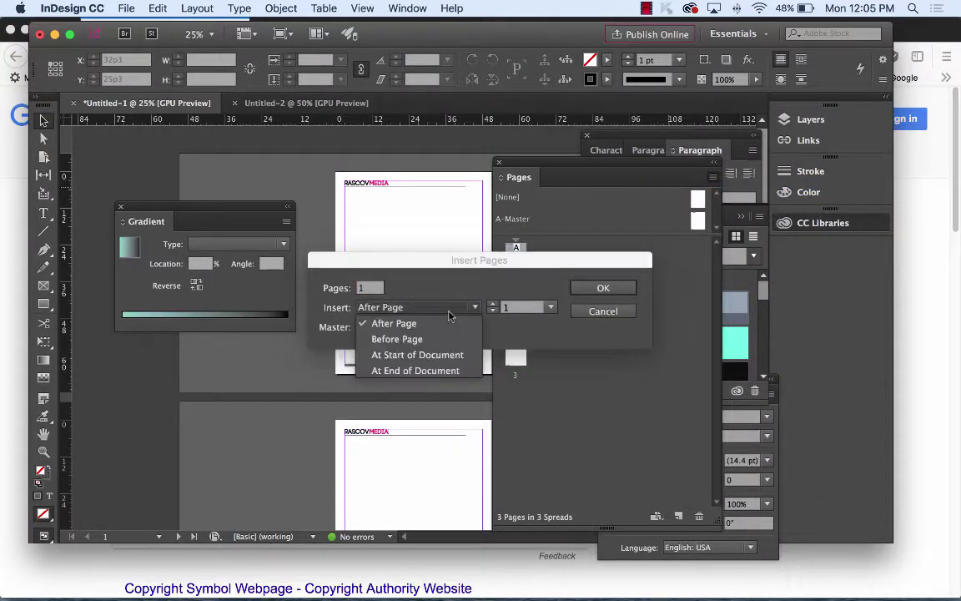
{"action": "left_click", "coordinate": [433, 342]}
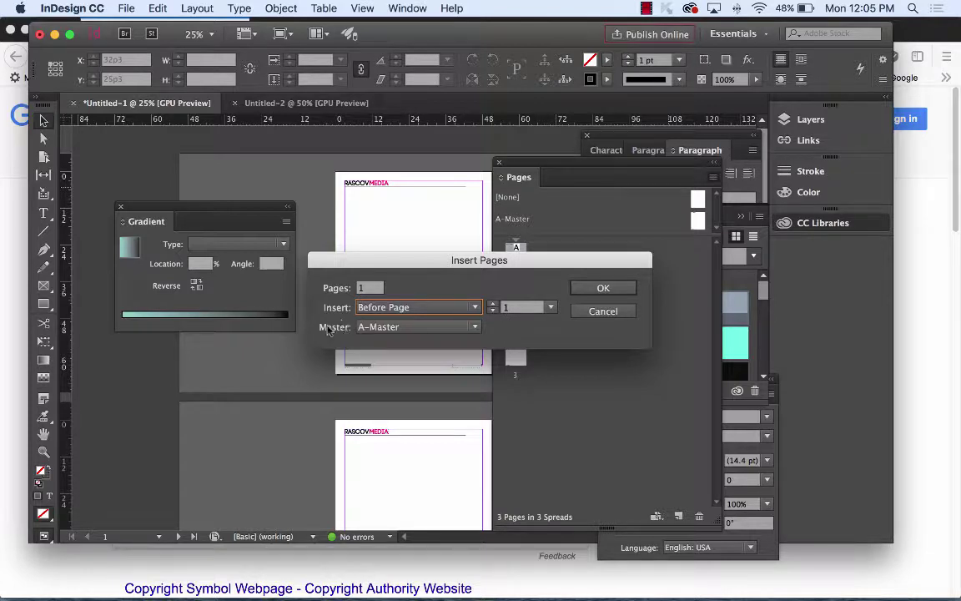
{"action": "left_click", "coordinate": [425, 327]}
{"action": "left_click", "coordinate": [424, 344]}
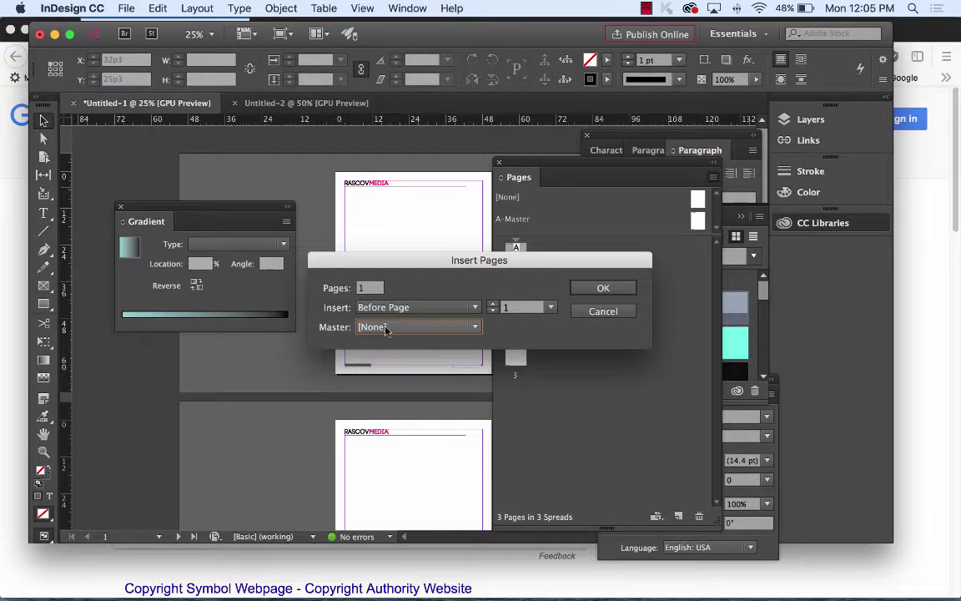
{"action": "left_click", "coordinate": [603, 288]}
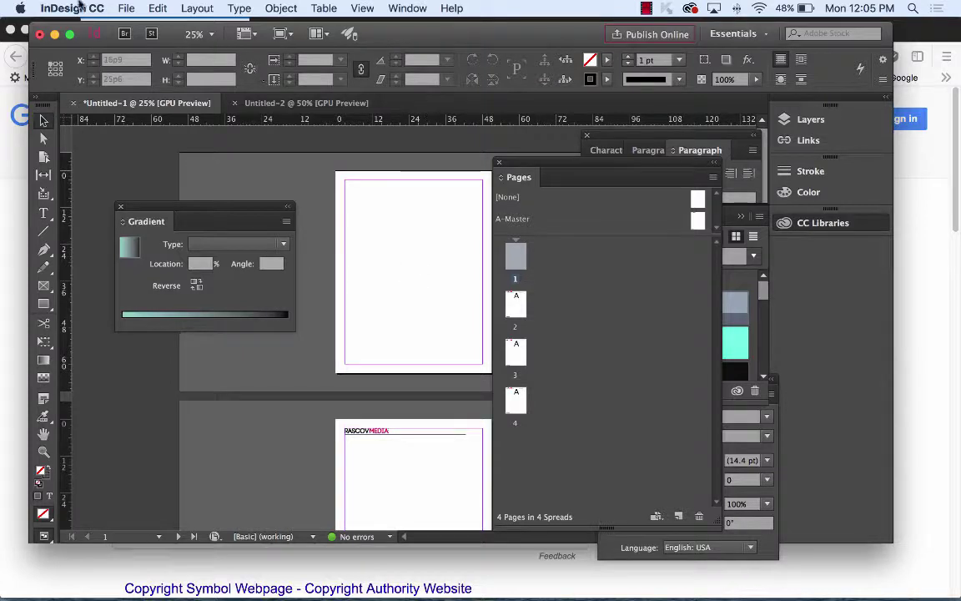
- Place new_logo.ai across the upper part of the blank page 1 and deselect it
{"action": "left_click", "coordinate": [125, 8]}
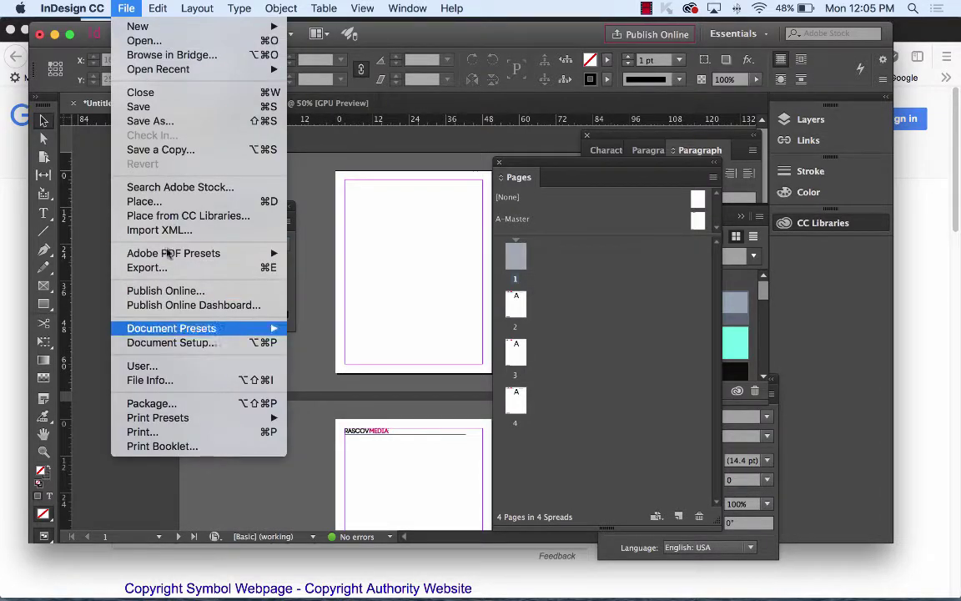
{"action": "left_click", "coordinate": [145, 201]}
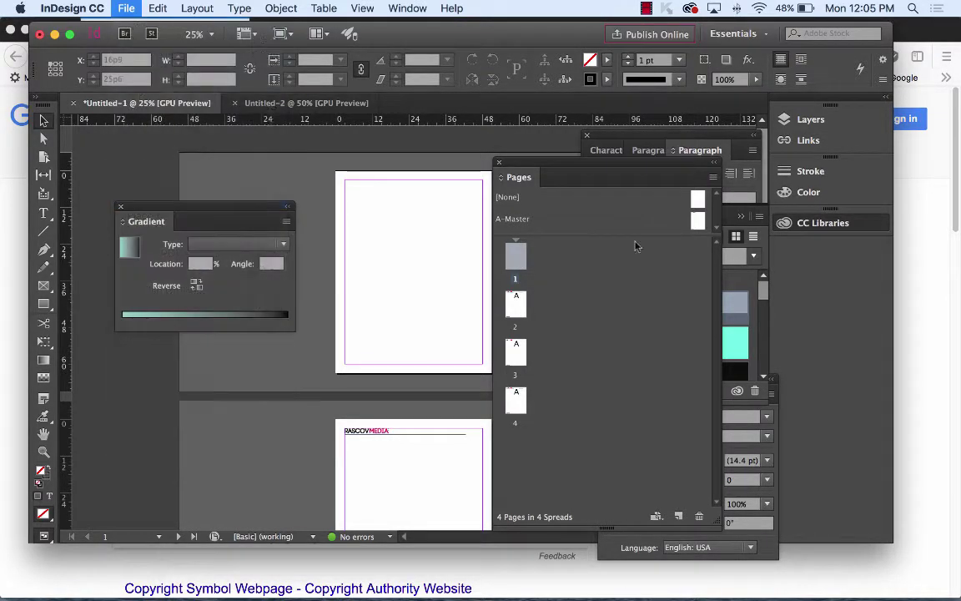
{"action": "left_click", "coordinate": [389, 163]}
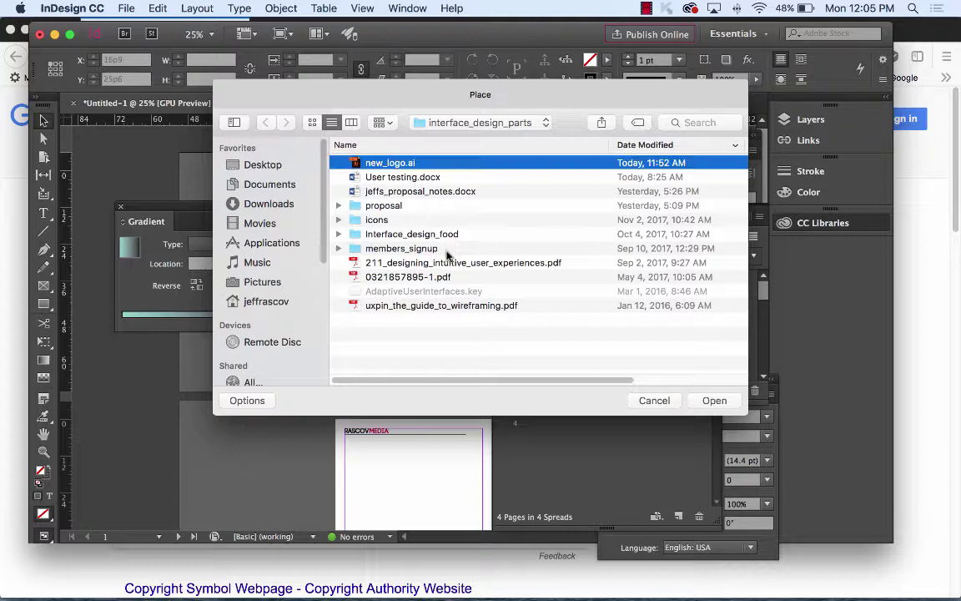
{"action": "left_click", "coordinate": [714, 400]}
{"action": "left_click_drag", "start_coordinate": [372, 246], "coordinate": [438, 210]}
{"action": "left_click", "coordinate": [438, 223]}
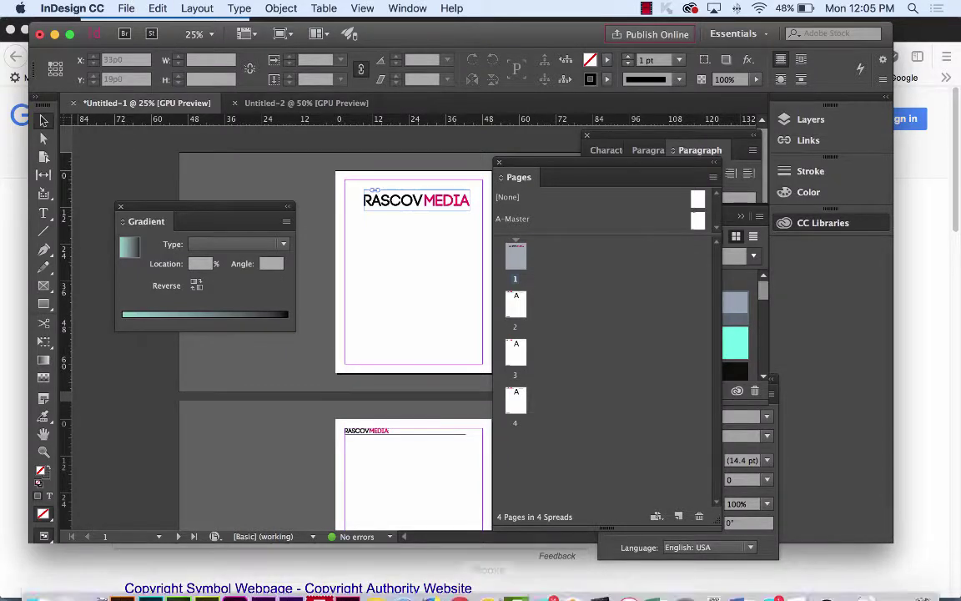
- Switch to Sketch, open the recent document leftoverapp and copy its screen 1 artboard
{"action": "mouse_move", "coordinate": [489, 584]}
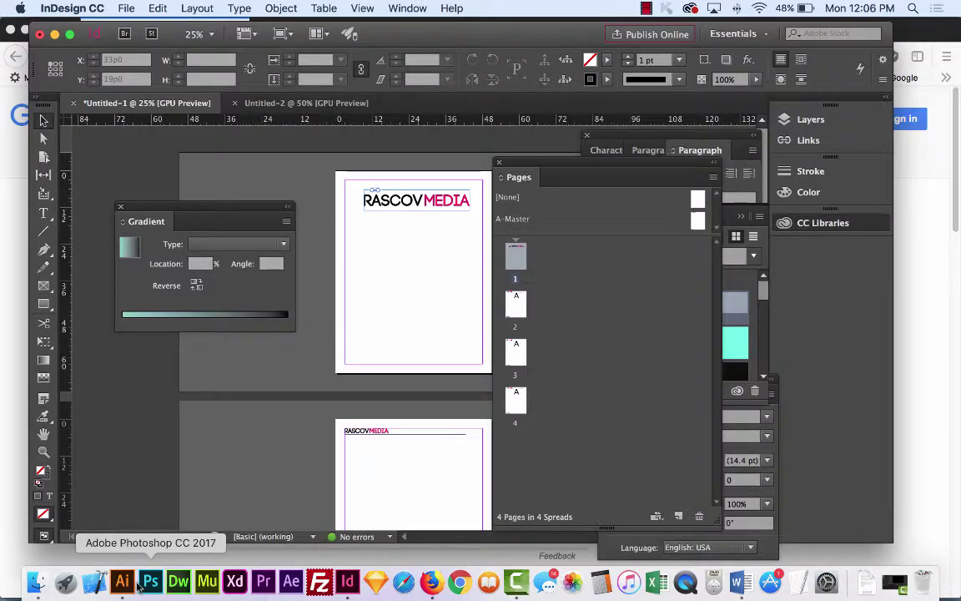
{"action": "left_click", "coordinate": [377, 584]}
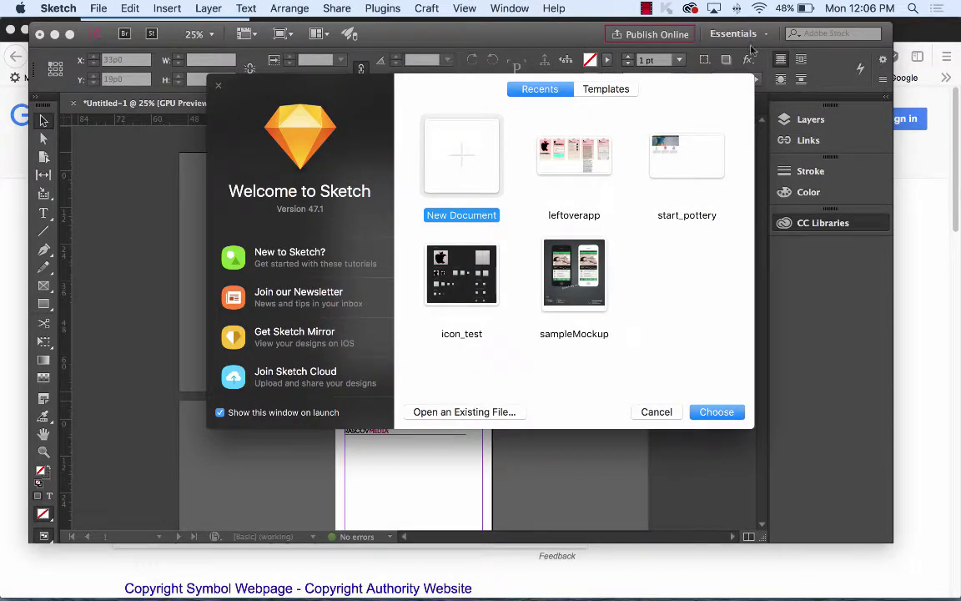
{"action": "double_click", "coordinate": [560, 163]}
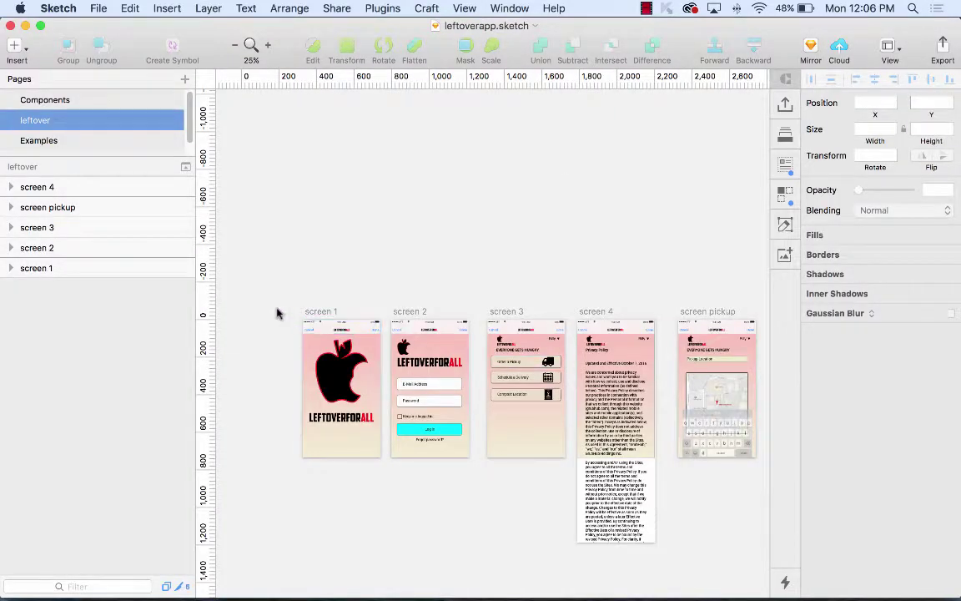
{"action": "left_click_drag", "start_coordinate": [278, 313], "coordinate": [387, 481]}
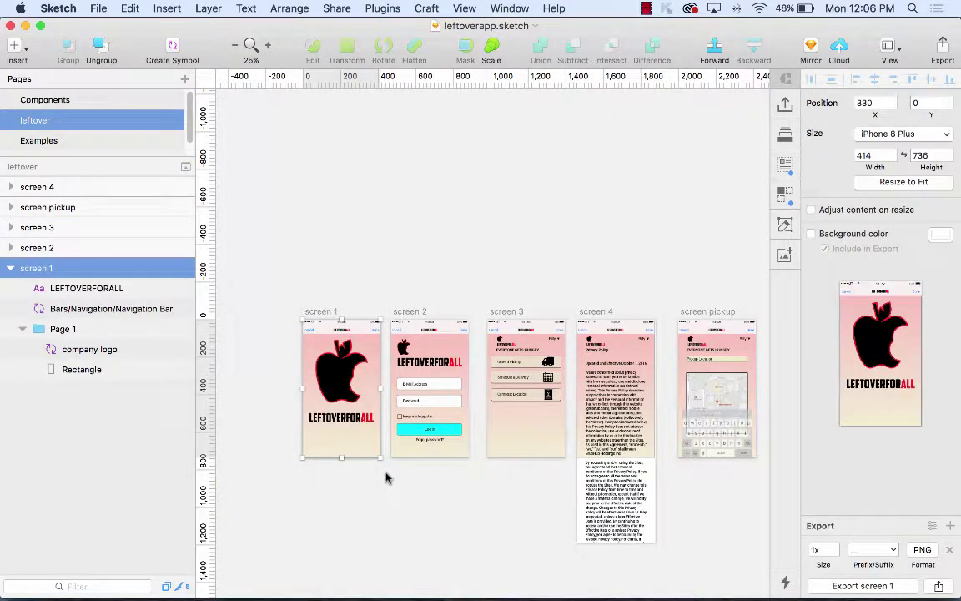
{"action": "key", "text": "super+c"}
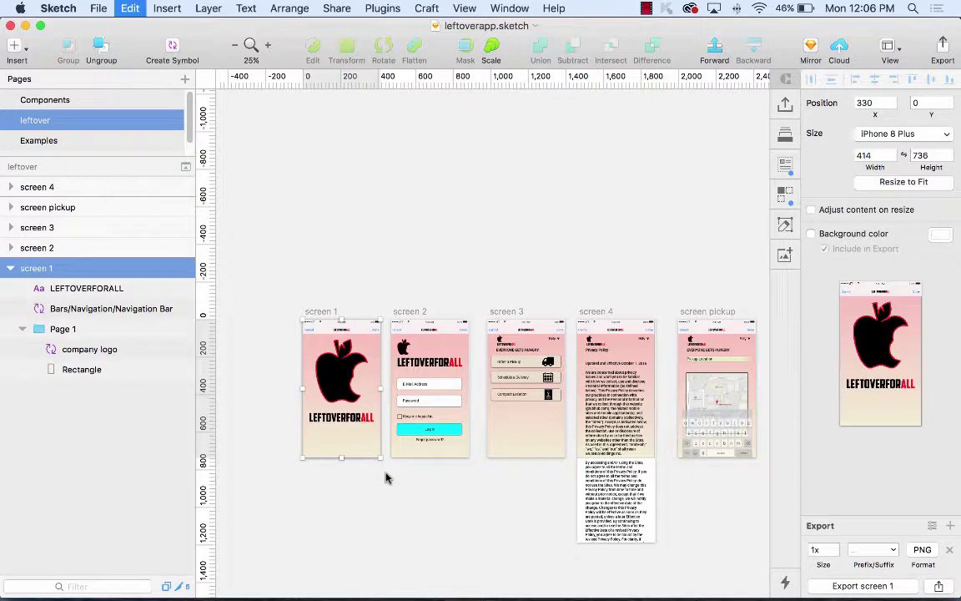
- Switch back to InDesign and paste the copied app screen onto page 1
{"action": "mouse_move", "coordinate": [459, 584]}
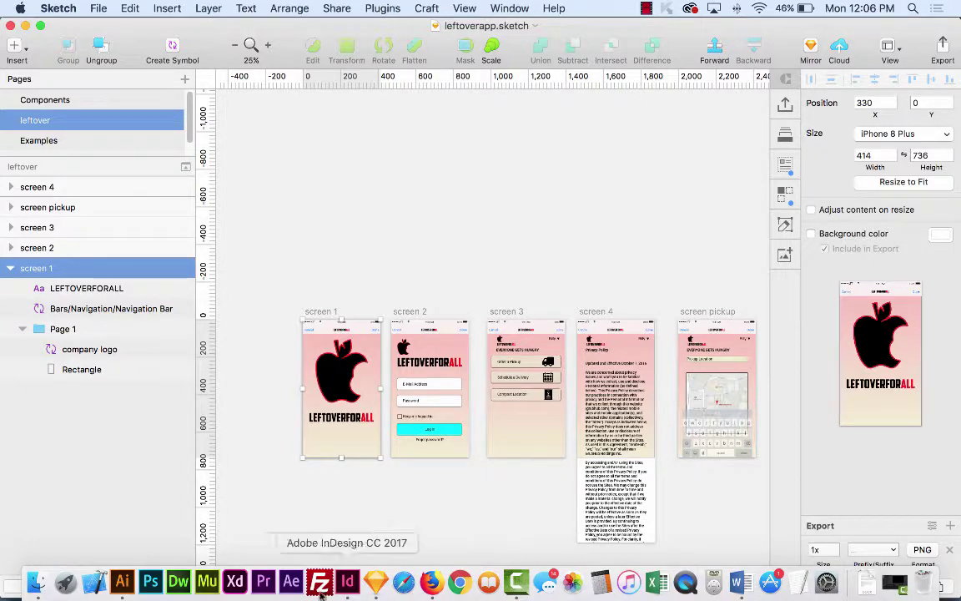
{"action": "left_click", "coordinate": [346, 582]}
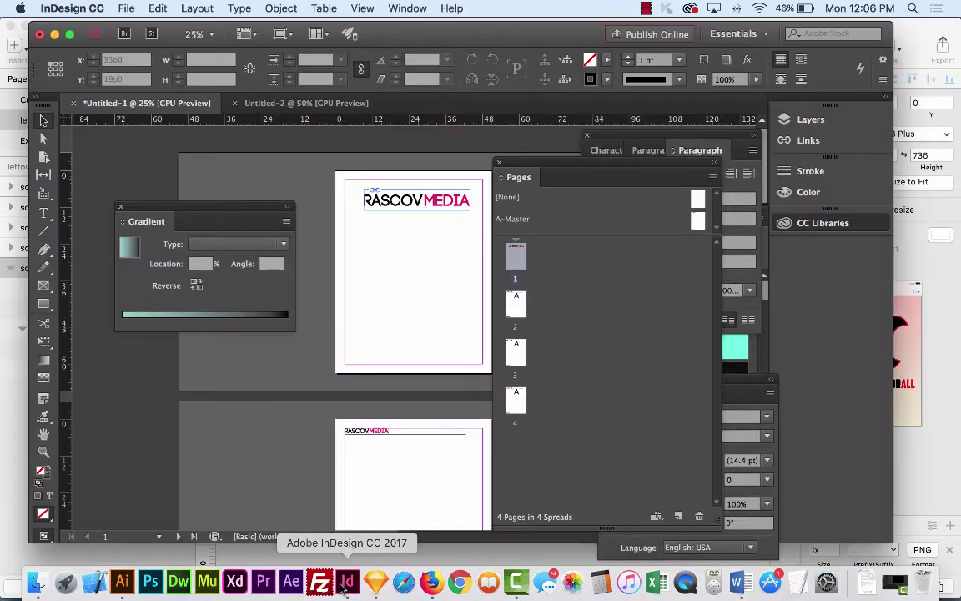
{"action": "key", "text": "super+v"}
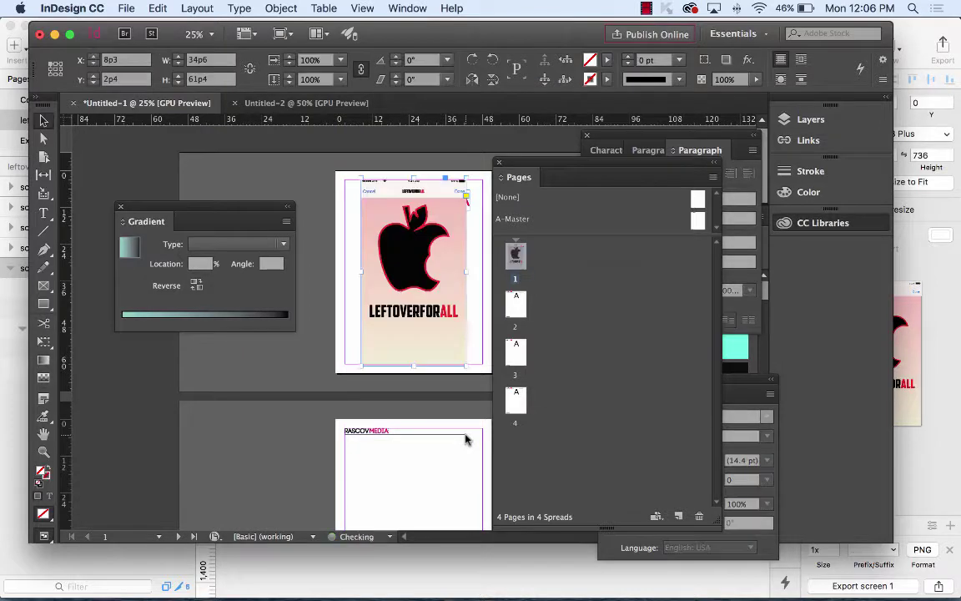
- Try to shrink the pasted app screen by resizing its frame, and undo the change
{"action": "left_click_drag", "start_coordinate": [465, 178], "coordinate": [431, 241]}
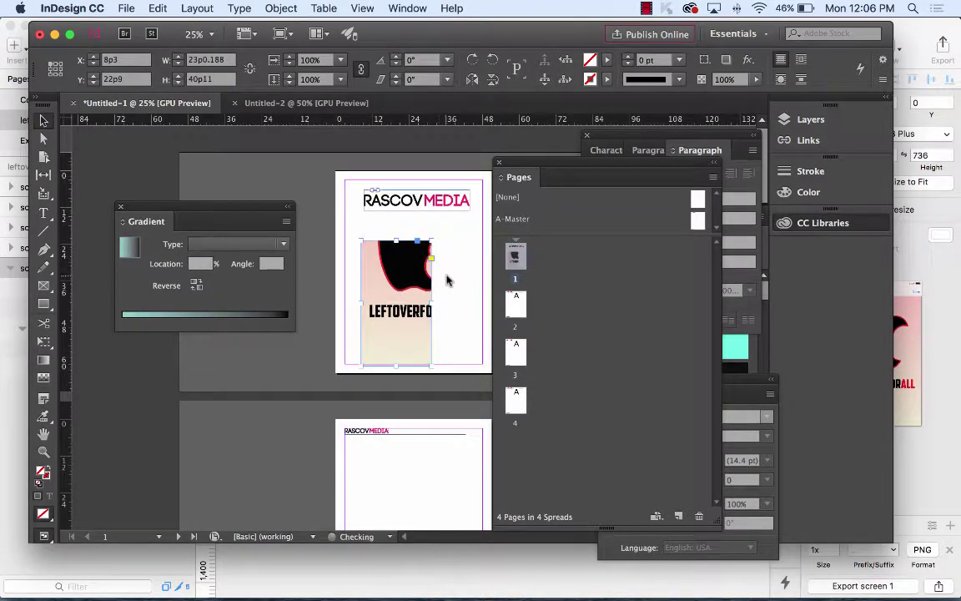
{"action": "left_click", "coordinate": [154, 8]}
{"action": "left_click", "coordinate": [167, 26]}
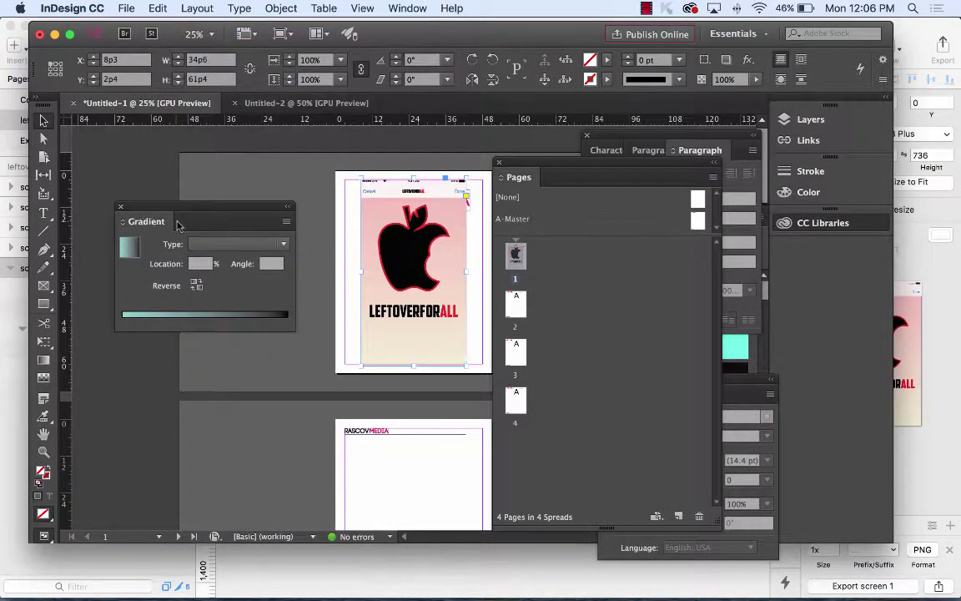
- Scale the pasted app screen down with the Free Transform tool and center it against the bottom margin of page 1
{"action": "left_click", "coordinate": [43, 341]}
{"action": "left_click_drag", "start_coordinate": [465, 177], "coordinate": [418, 267]}
{"action": "left_click_drag", "start_coordinate": [417, 347], "coordinate": [442, 330]}
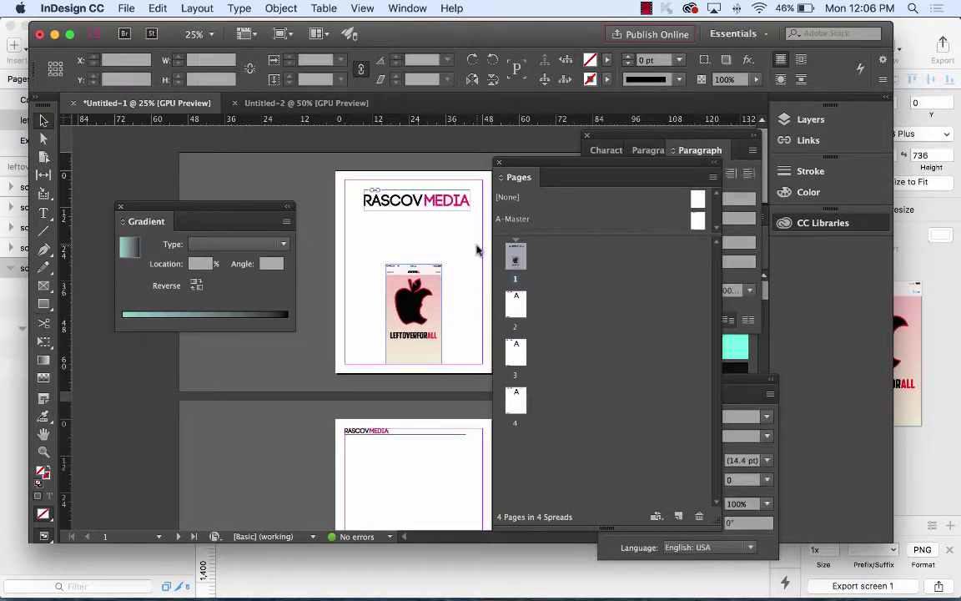
- Clear the page overview and gradient settings off page 1 and draw a text frame as wide as the logo just beneath it
{"action": "left_click", "coordinate": [44, 214]}
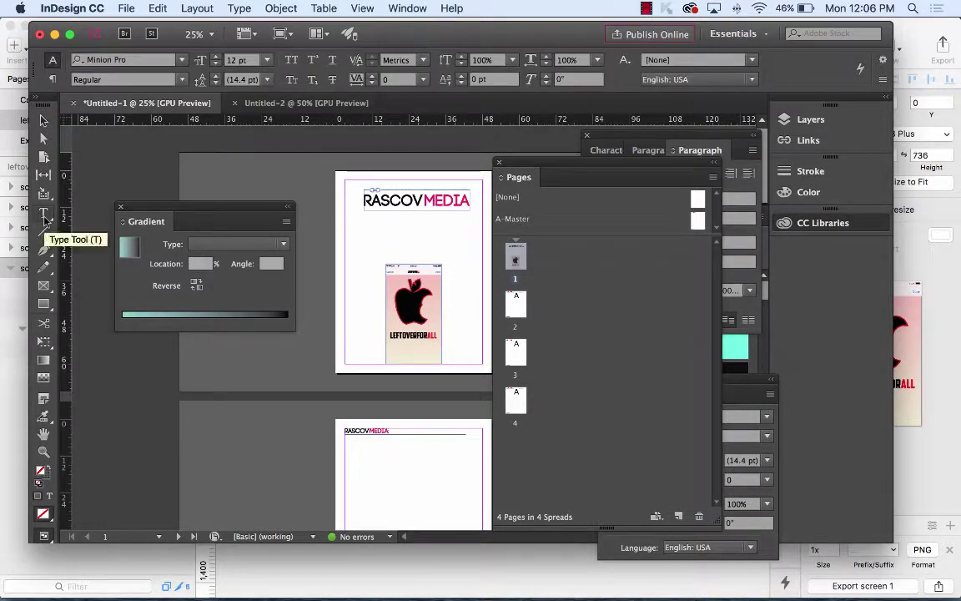
{"action": "key", "text": "super+1"}
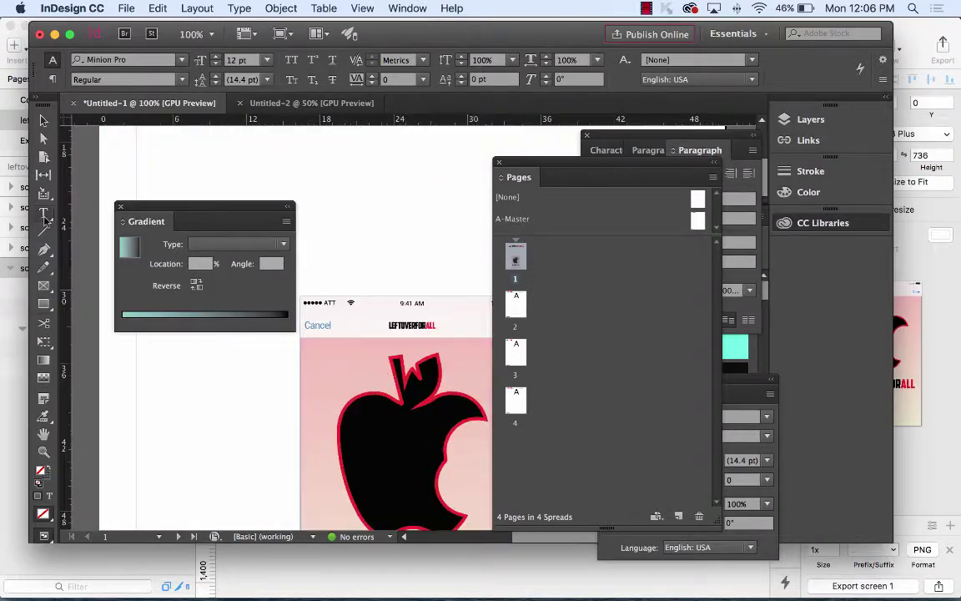
{"action": "key", "text": "super+minus"}
{"action": "key", "text": "super+minus"}
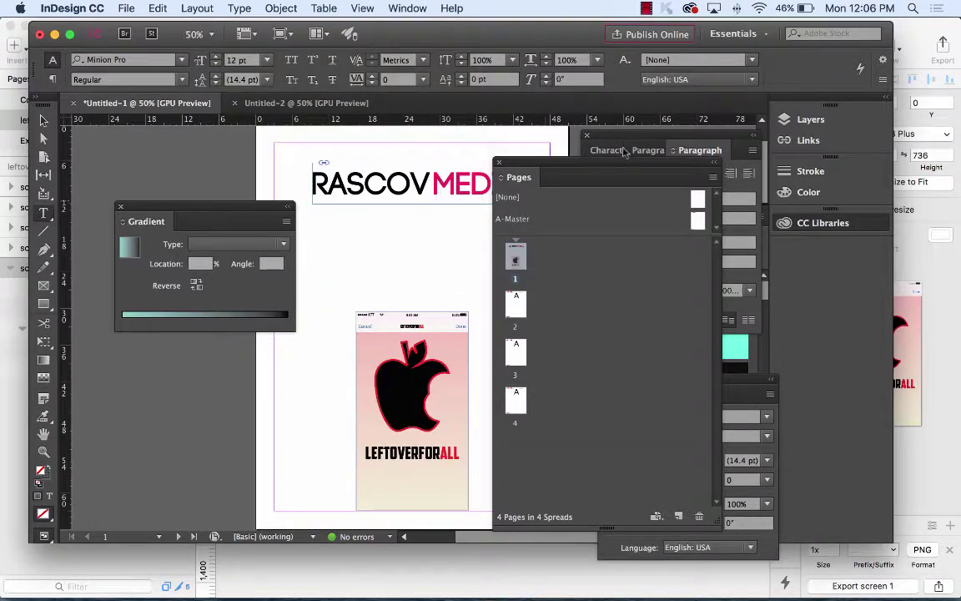
{"action": "left_click_drag", "start_coordinate": [554, 161], "coordinate": [841, 278]}
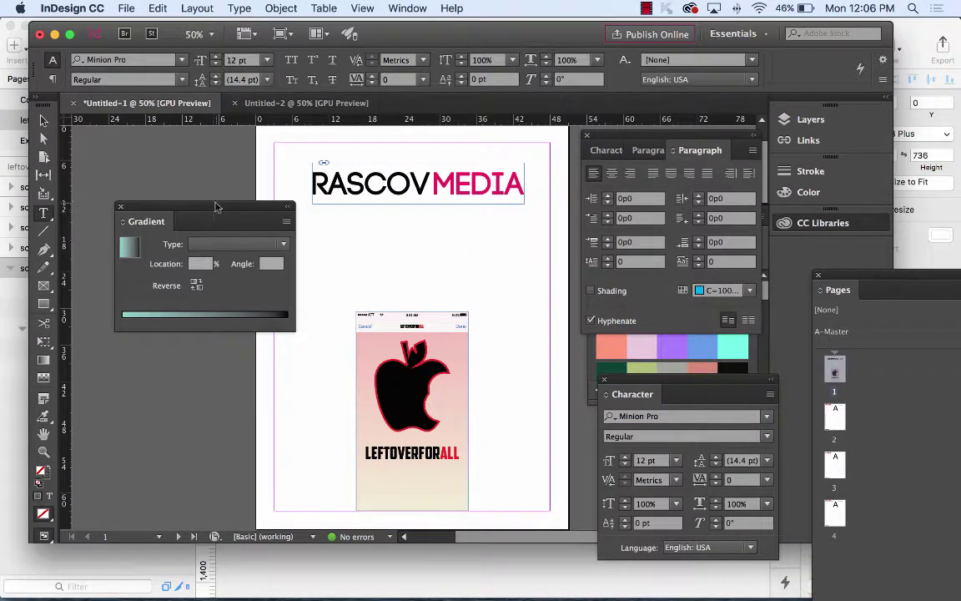
{"action": "left_click_drag", "start_coordinate": [214, 208], "coordinate": [171, 166]}
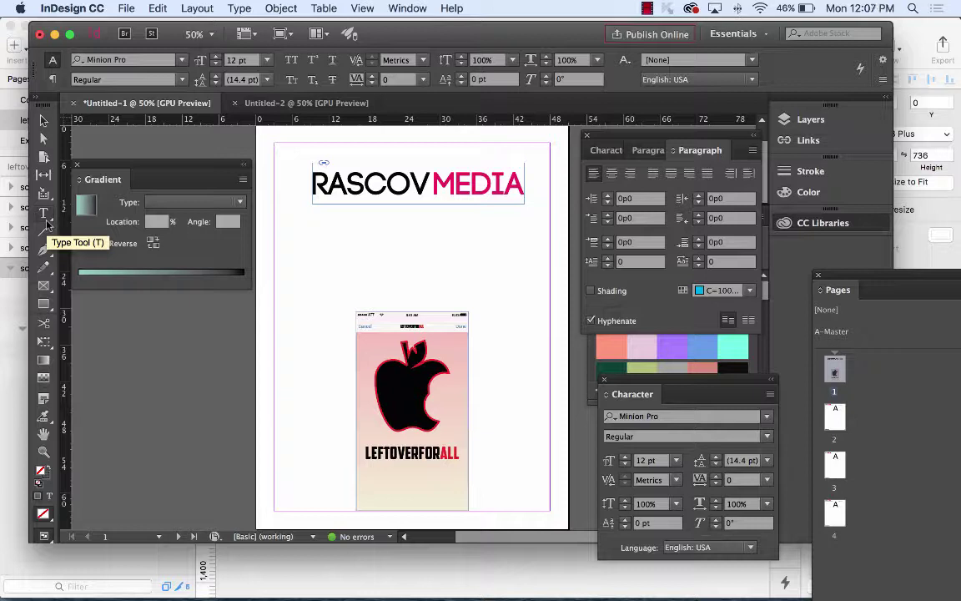
{"action": "left_click", "coordinate": [46, 221]}
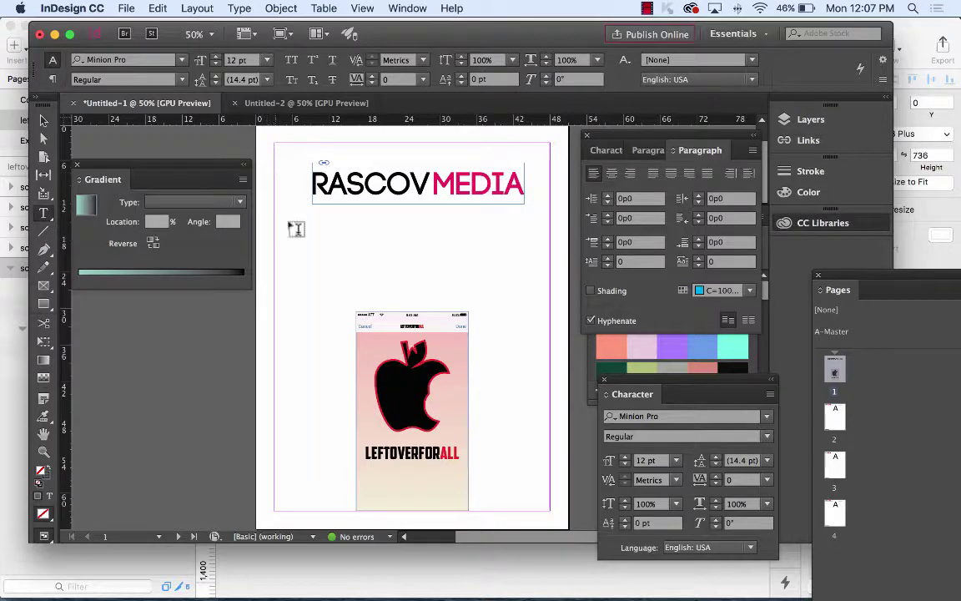
{"action": "left_click_drag", "start_coordinate": [312, 216], "coordinate": [525, 284]}
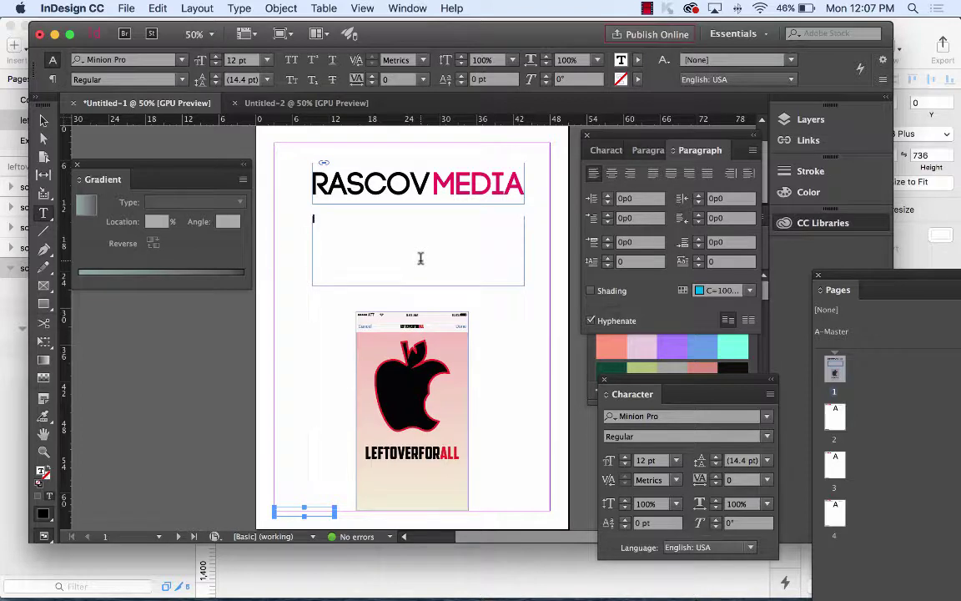
- Enter "App Design Proposal for the Leftoverforall food App.", "Nov 30 2017" and "Presented by" with the presenter's full name on three lines
{"action": "type", "text": "Ap"}
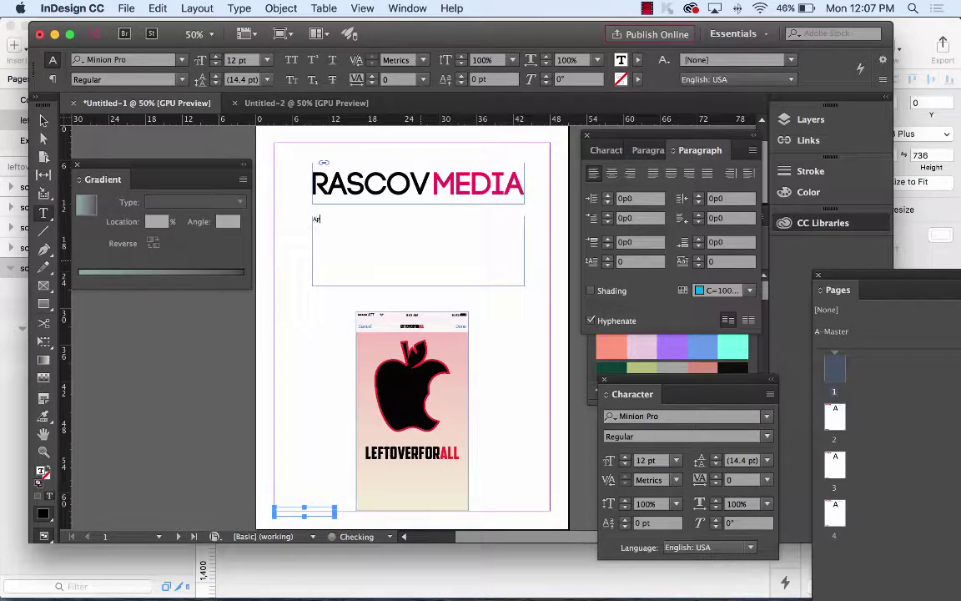
{"action": "type", "text": "p Design Proposal"}
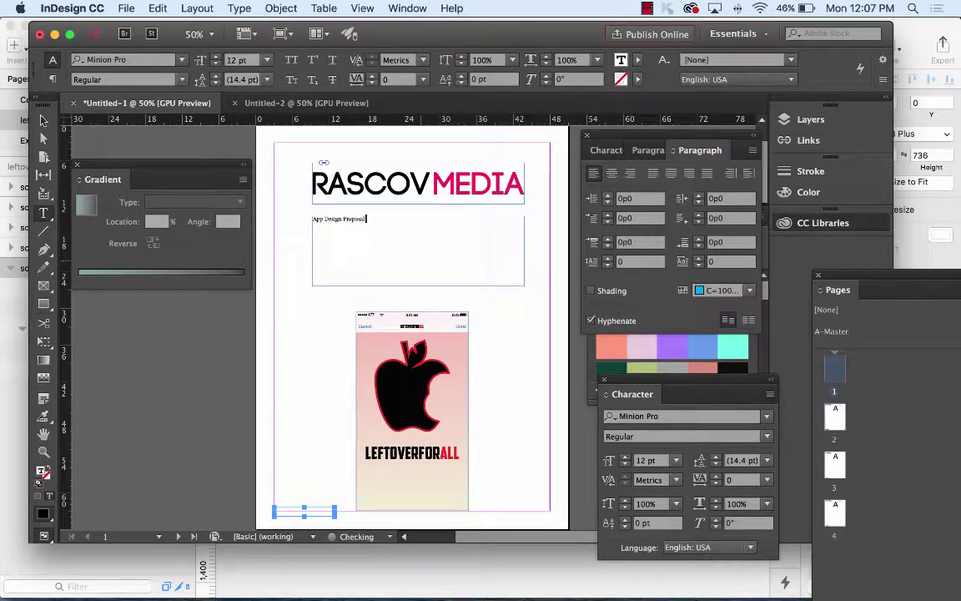
{"action": "type", "text": " for the Leftoverforall food"}
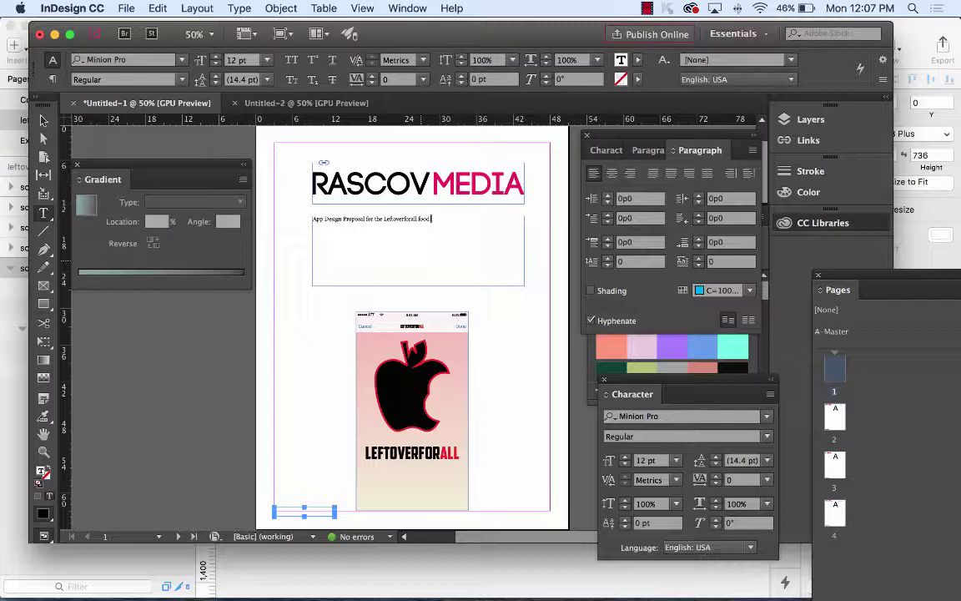
{"action": "type", "text": "App."}
{"action": "key", "text": "Return"}
{"action": "type", "text": "Nov 5Prep"}
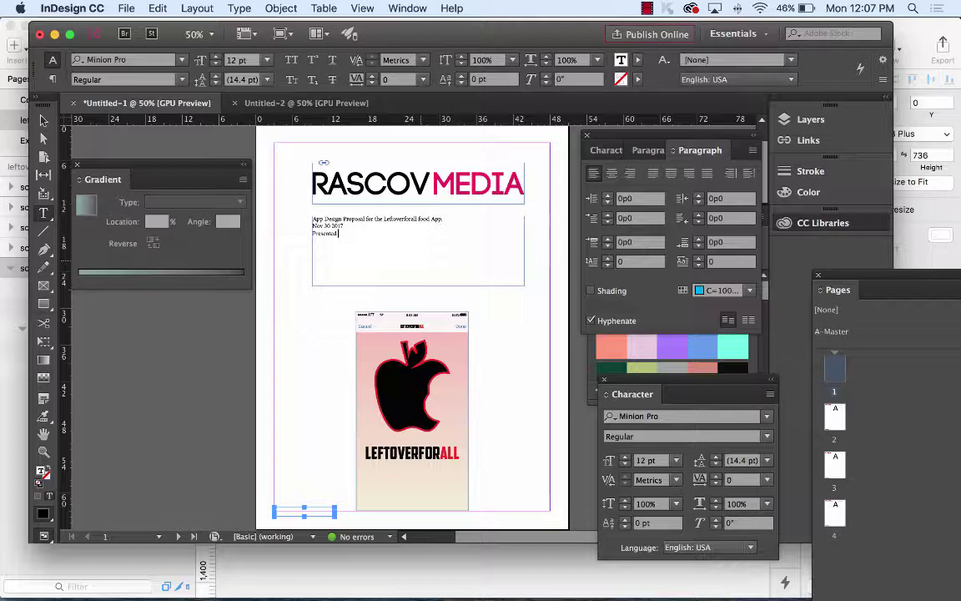
{"action": "type", "text": "by Jeff Rascov"}
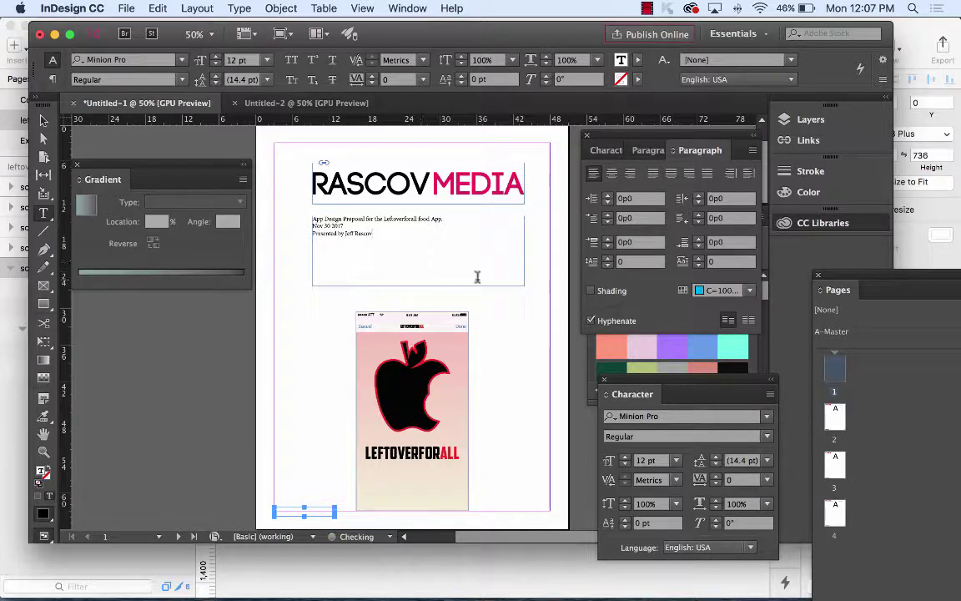
- Select all the text in the cover page's title frame and set its font to Khmer Sangam MN
{"action": "key", "text": "super+a"}
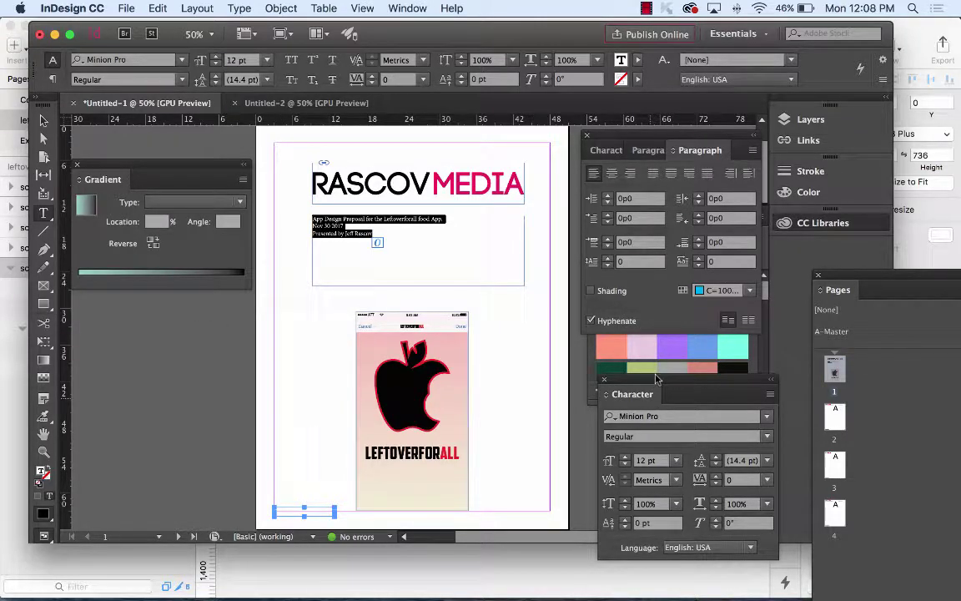
{"action": "left_click_drag", "start_coordinate": [657, 382], "coordinate": [580, 227]}
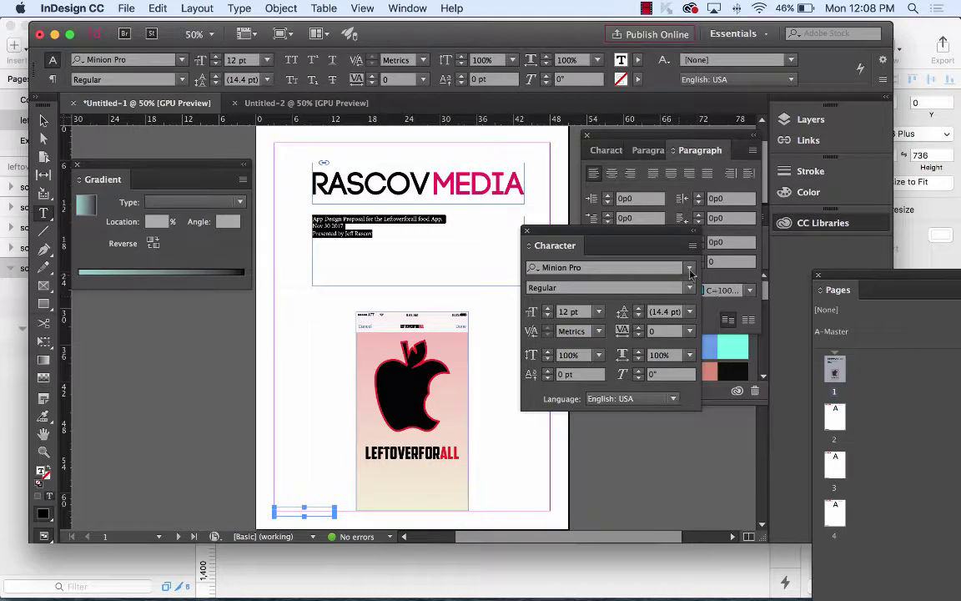
{"action": "left_click", "coordinate": [689, 269]}
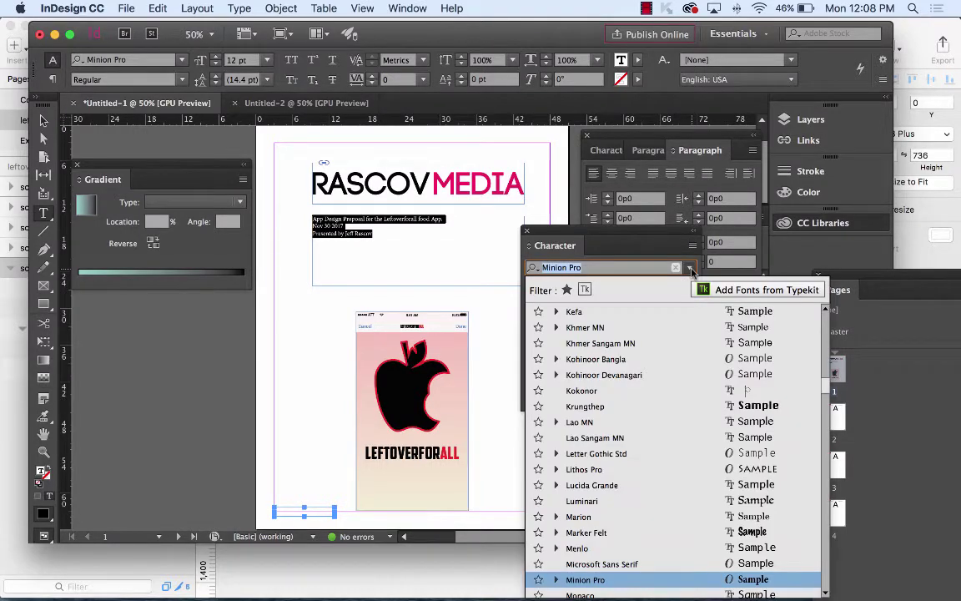
{"action": "left_click", "coordinate": [699, 344]}
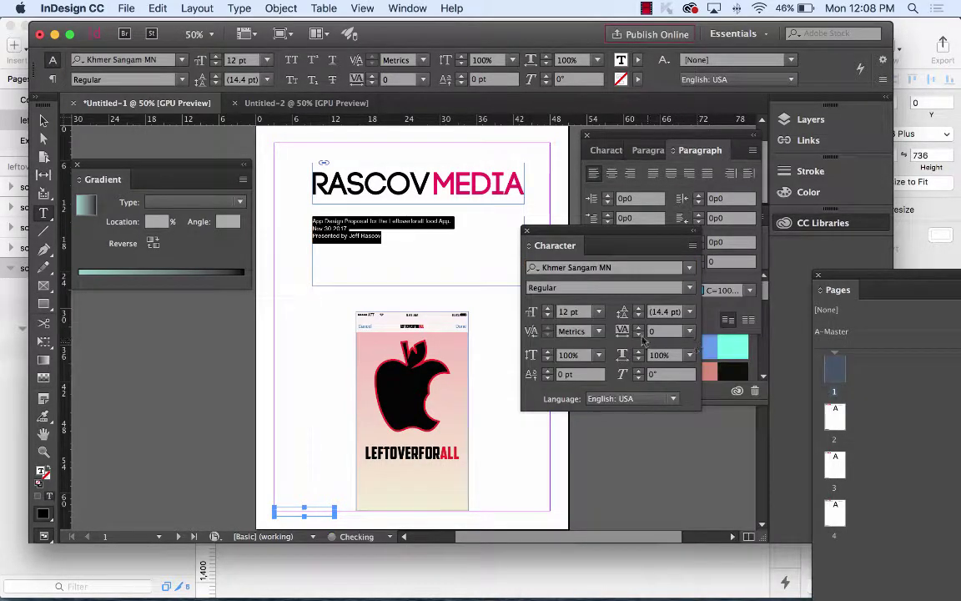
- Try the cover page's title text at 24 pt and at 14 pt
{"action": "left_click", "coordinate": [601, 312]}
{"action": "left_click", "coordinate": [583, 473]}
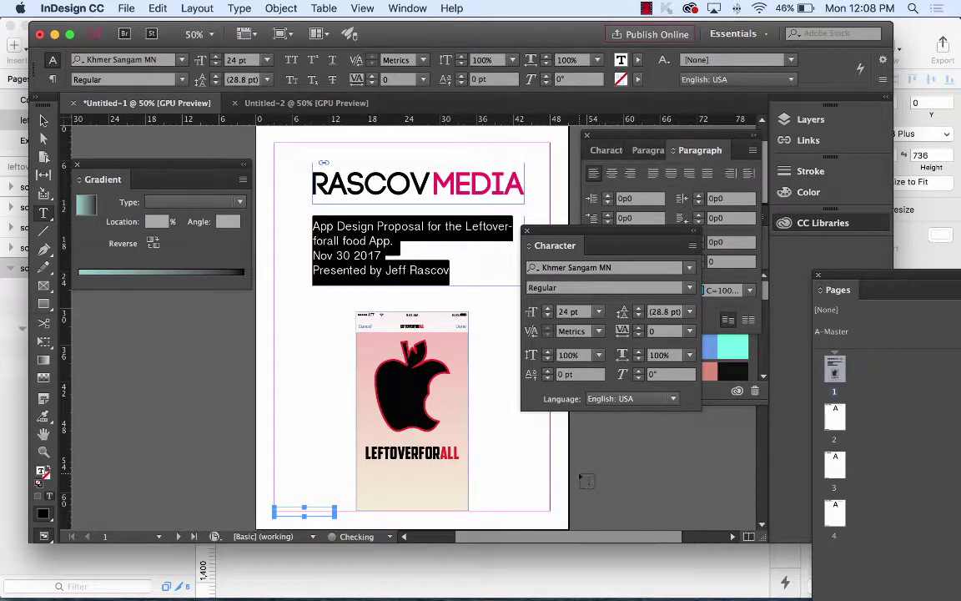
{"action": "left_click", "coordinate": [598, 311]}
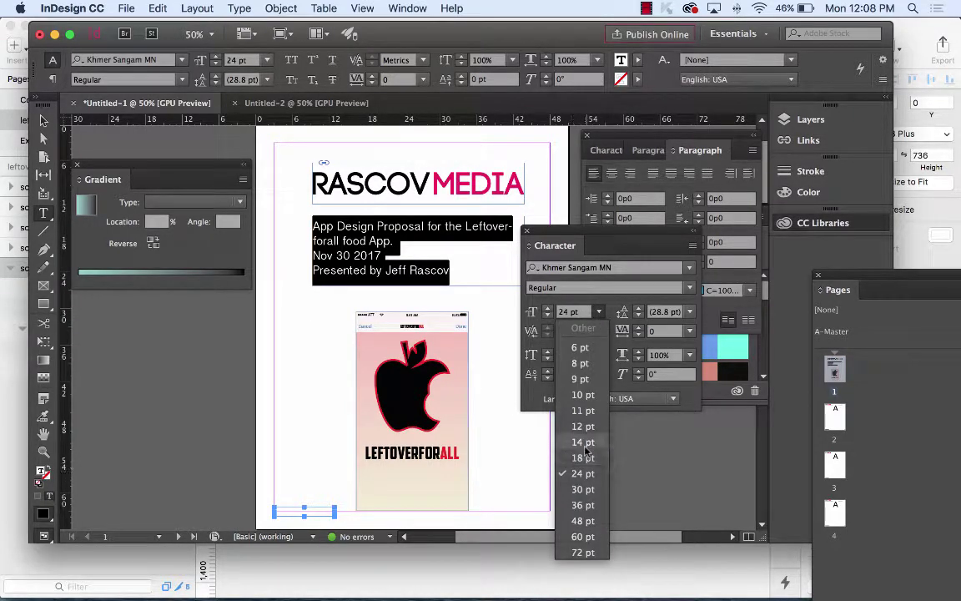
{"action": "left_click", "coordinate": [576, 411]}
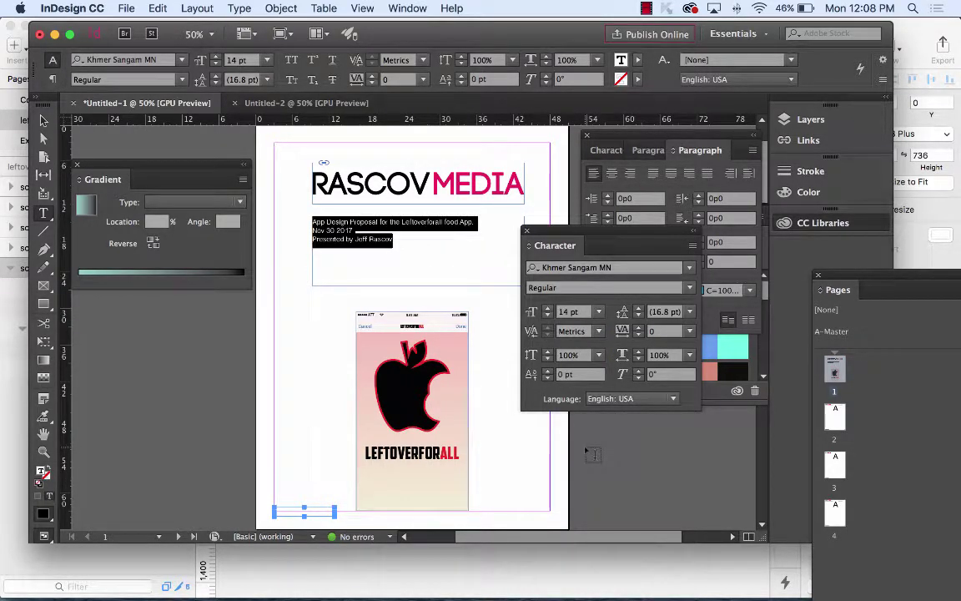
- Set the cover page's title text to 18 pt and center its three lines within the frame
{"action": "left_click", "coordinate": [599, 312]}
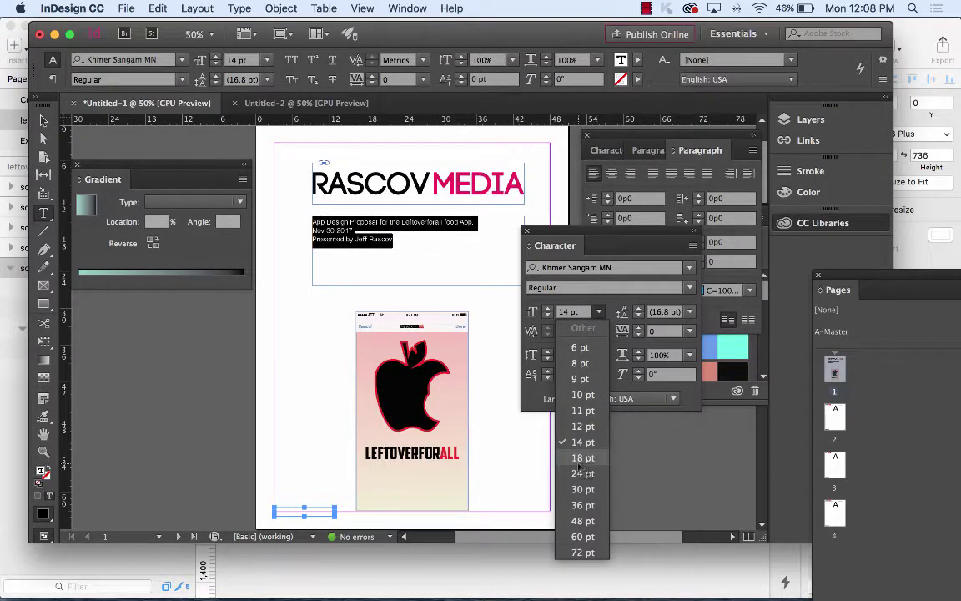
{"action": "left_click", "coordinate": [582, 459]}
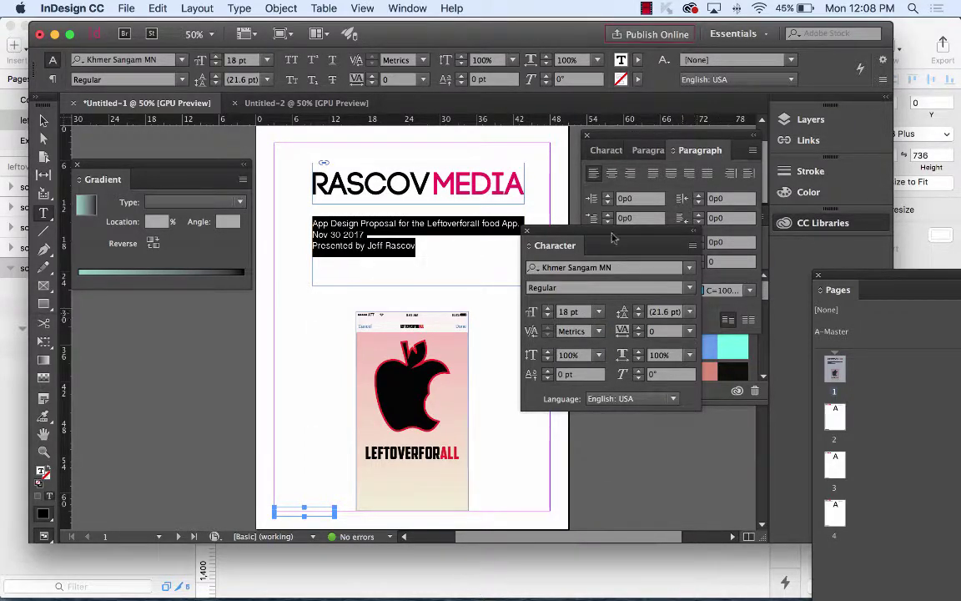
{"action": "left_click_drag", "start_coordinate": [613, 240], "coordinate": [621, 334]}
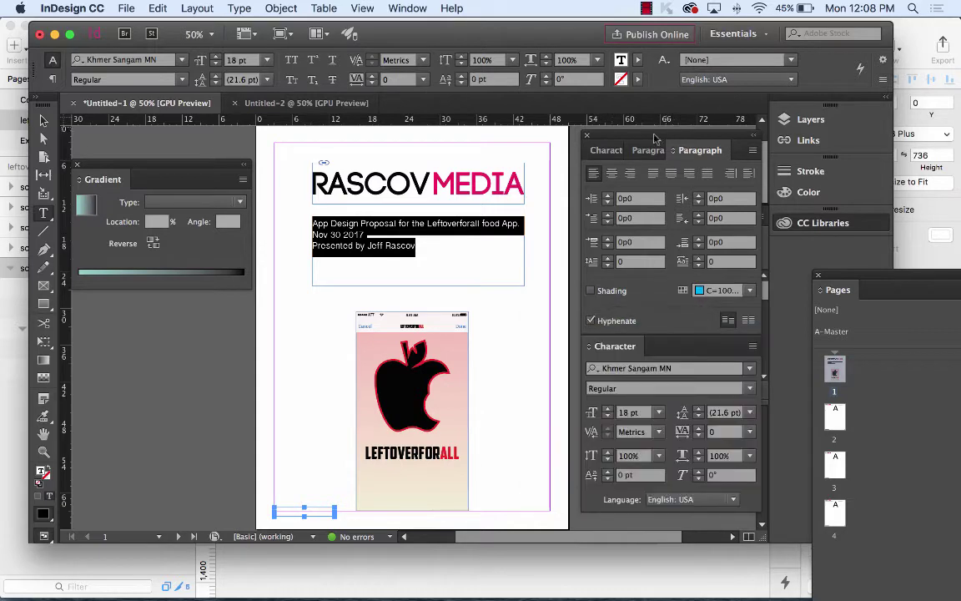
{"action": "key", "text": "super+shift+c"}
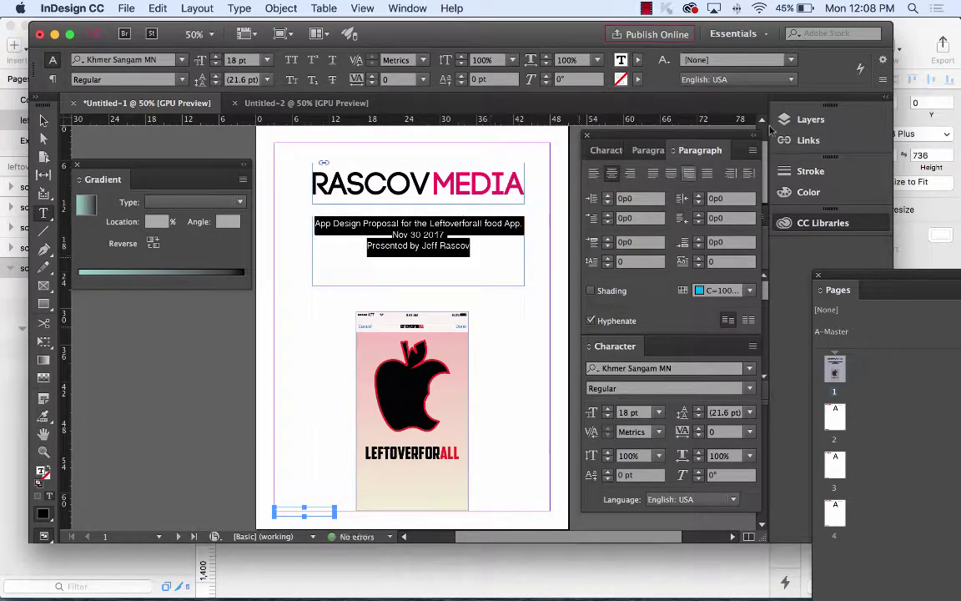
{"action": "key", "text": "Escape"}
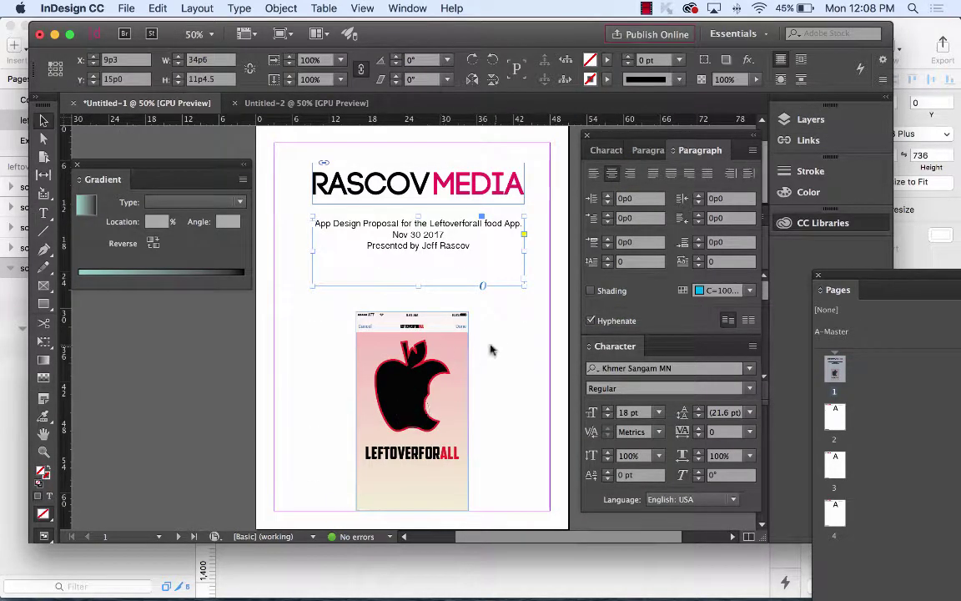
{"action": "left_click", "coordinate": [491, 350]}
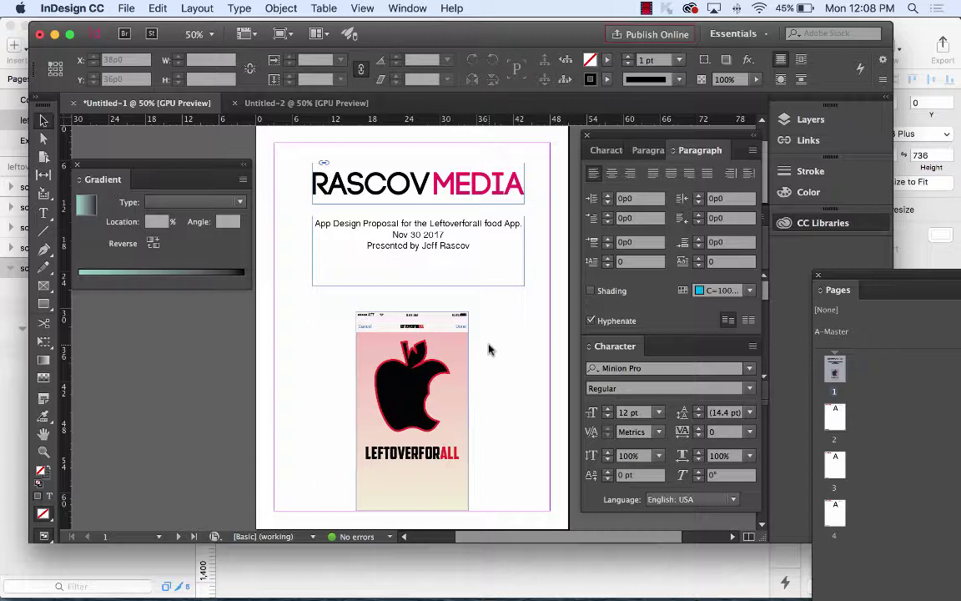
- Examine the print settings for the cover page's spread, including the page range and master page options, without printing
{"action": "left_click", "coordinate": [201, 8]}
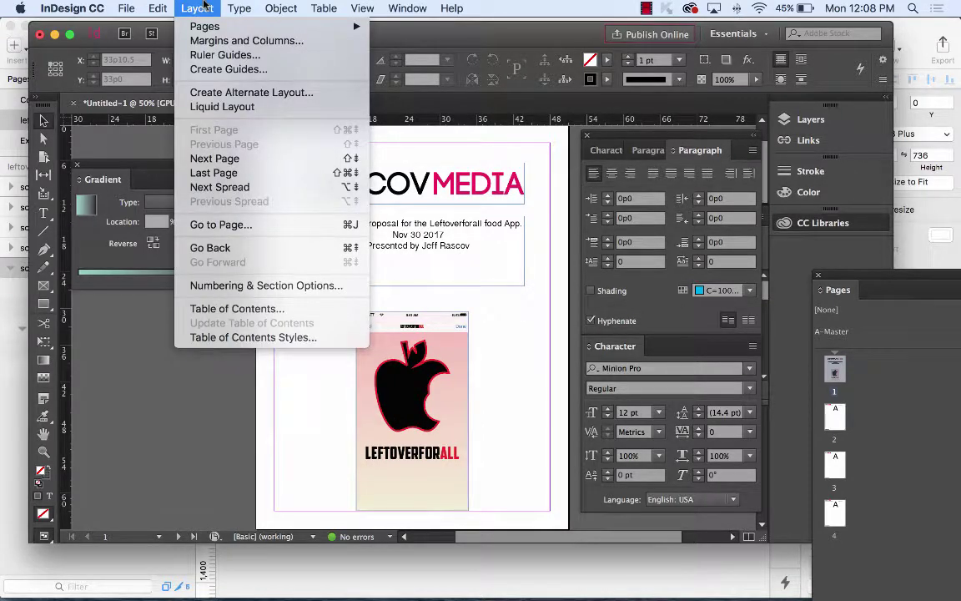
{"action": "mouse_move", "coordinate": [211, 31]}
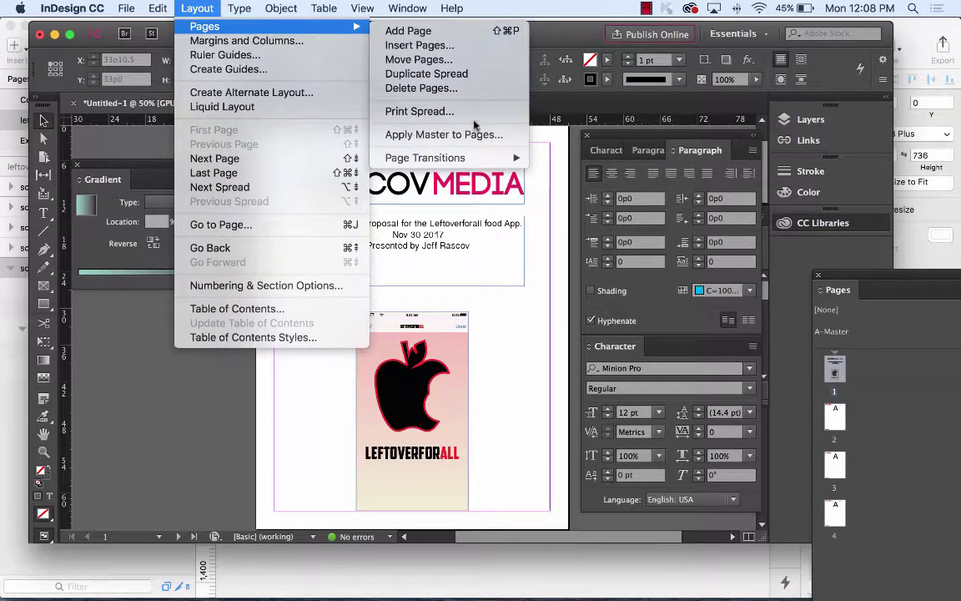
{"action": "left_click", "coordinate": [468, 111]}
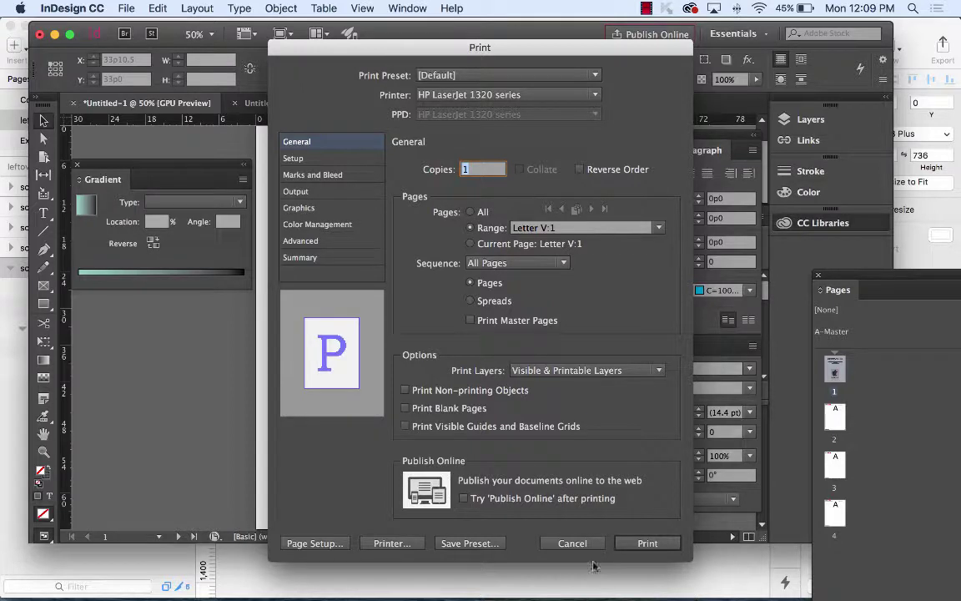
{"action": "left_click", "coordinate": [575, 543]}
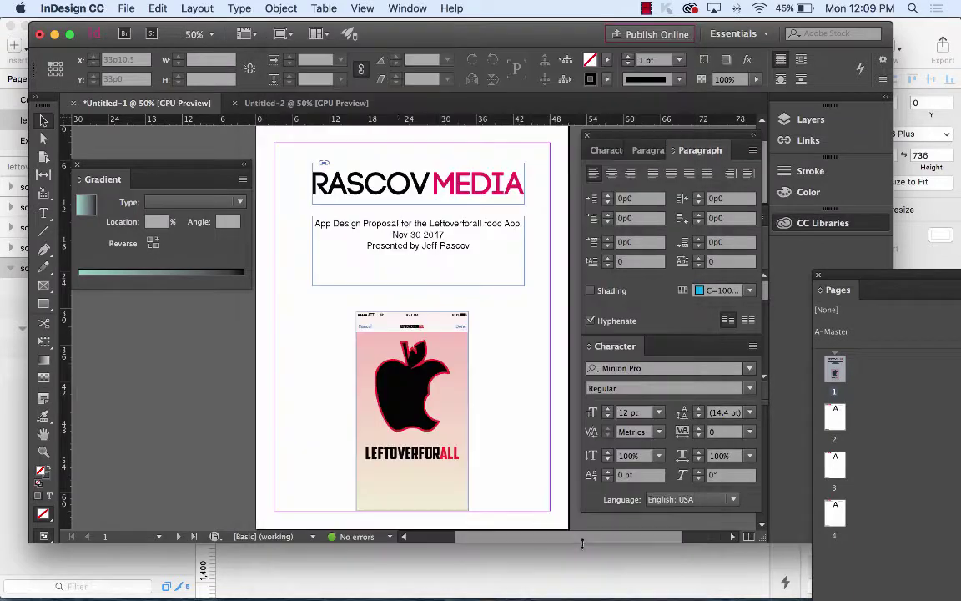
{"action": "left_click", "coordinate": [204, 10]}
{"action": "mouse_move", "coordinate": [230, 28]}
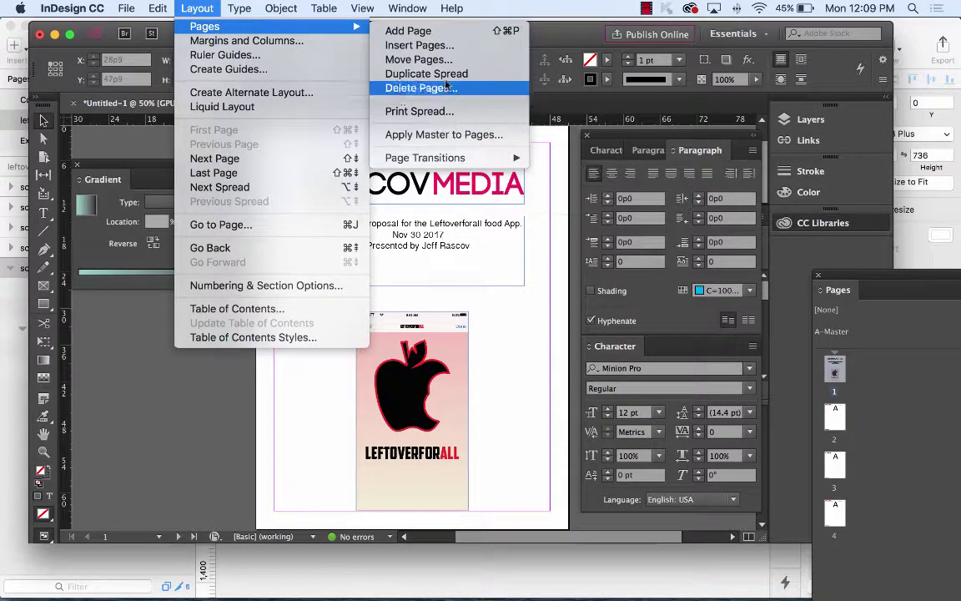
{"action": "left_click", "coordinate": [457, 112]}
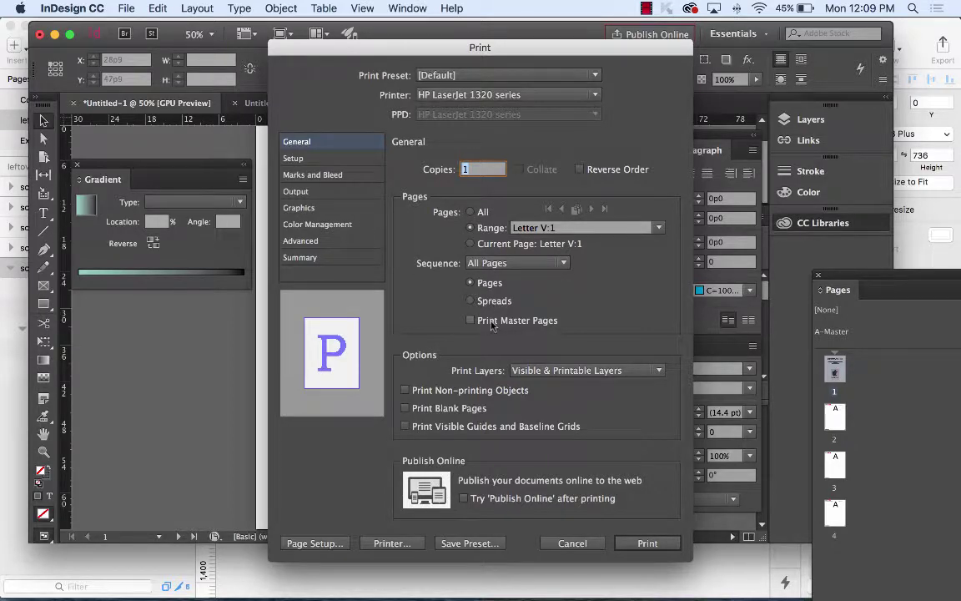
{"action": "left_click", "coordinate": [573, 543]}
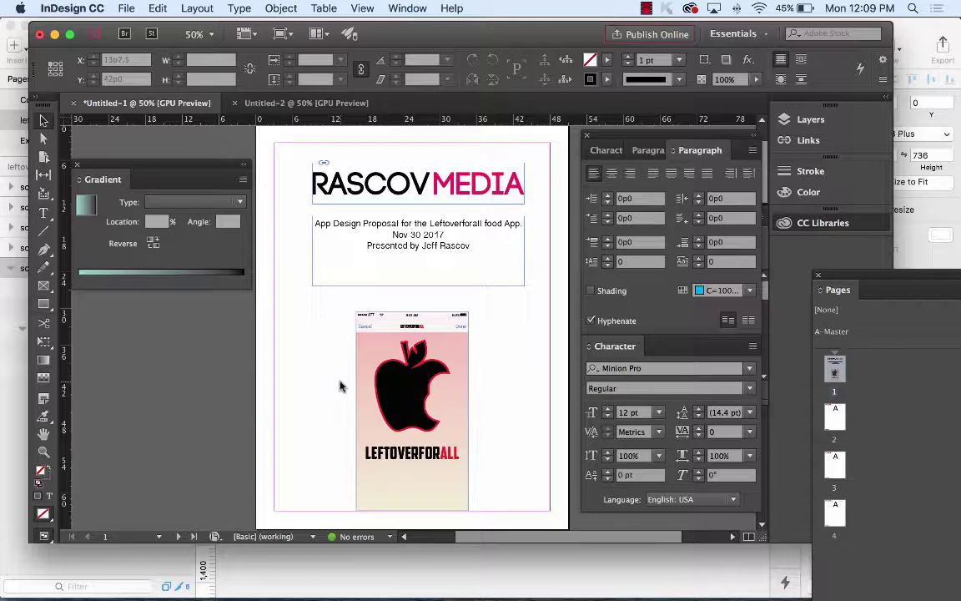
- Bring the page overview into reach and delete pages 3 and 4, leaving the cover and one A-Master page
{"action": "scroll", "coordinate": [526, 367], "scroll_direction": "down", "scroll_amount": 10}
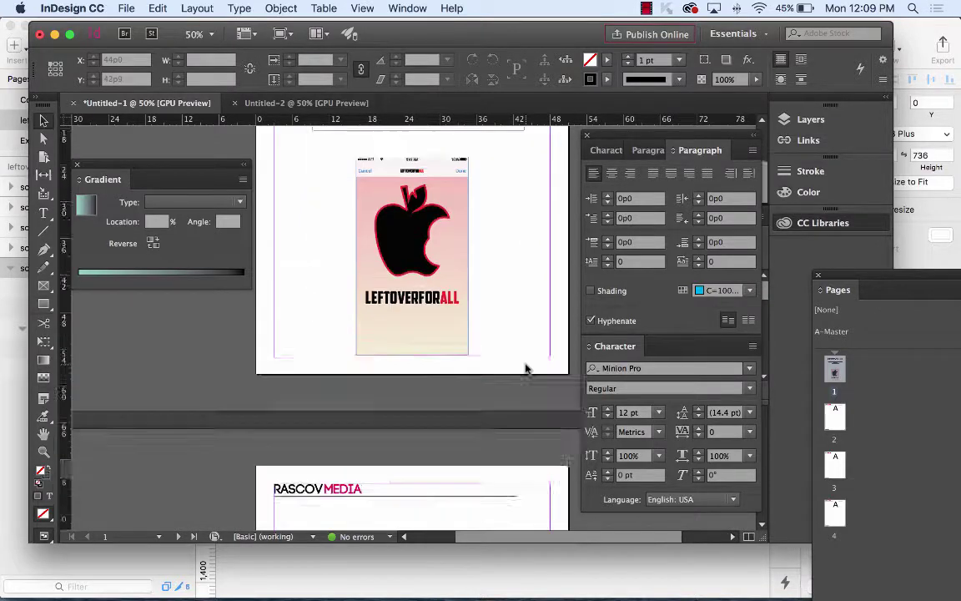
{"action": "scroll", "coordinate": [525, 367], "scroll_direction": "down", "scroll_amount": 5}
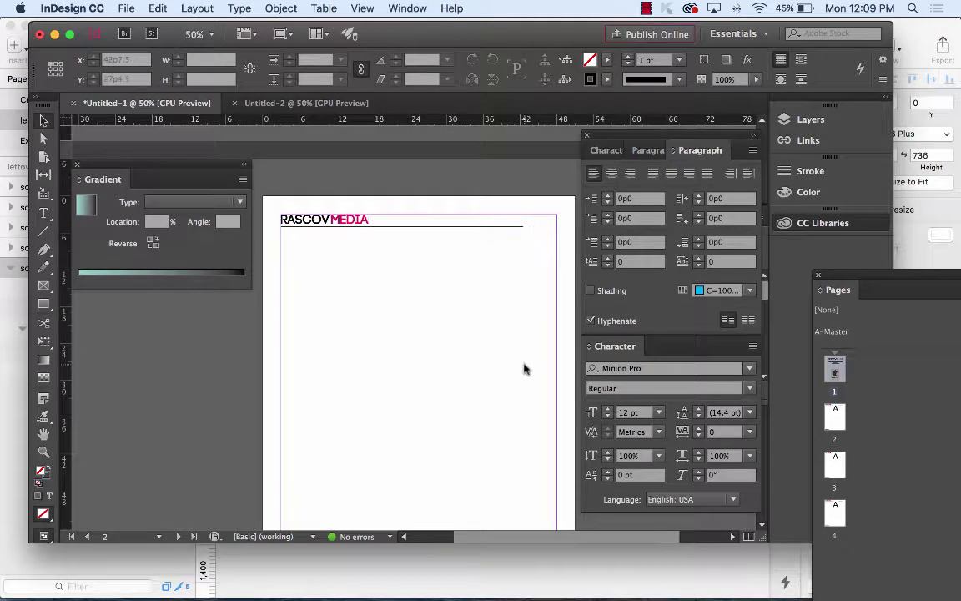
{"action": "left_click", "coordinate": [43, 213]}
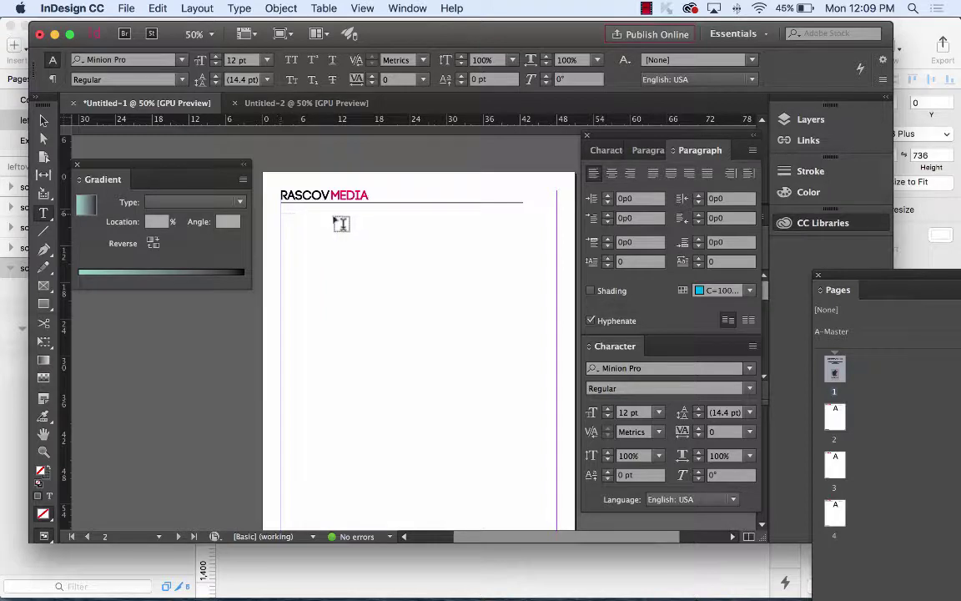
{"action": "left_click", "coordinate": [44, 120]}
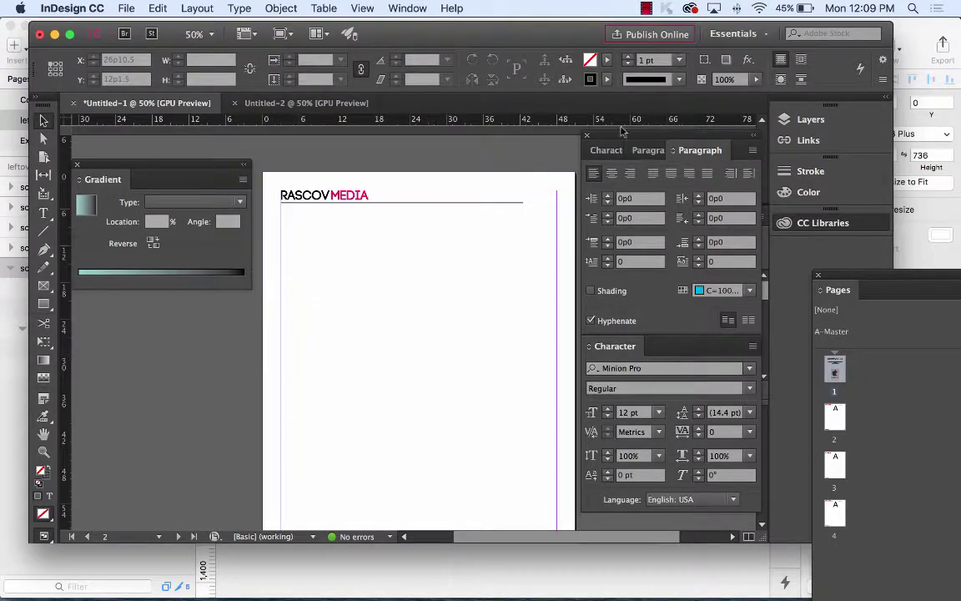
{"action": "left_click_drag", "start_coordinate": [642, 140], "coordinate": [665, 433]}
{"action": "left_click_drag", "start_coordinate": [838, 290], "coordinate": [640, 150]}
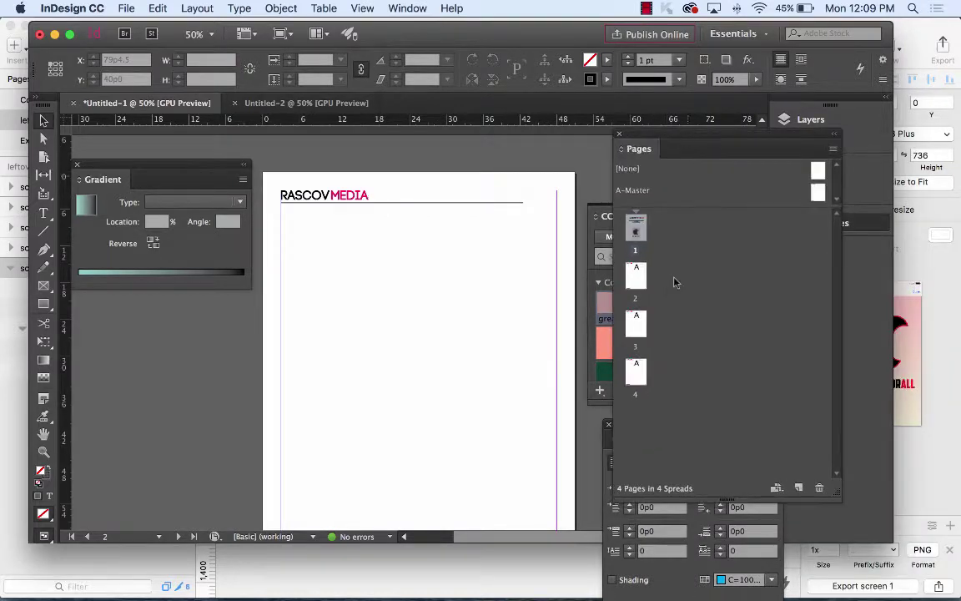
{"action": "left_click", "coordinate": [636, 324]}
{"action": "left_click", "coordinate": [820, 488]}
{"action": "left_click", "coordinate": [636, 324]}
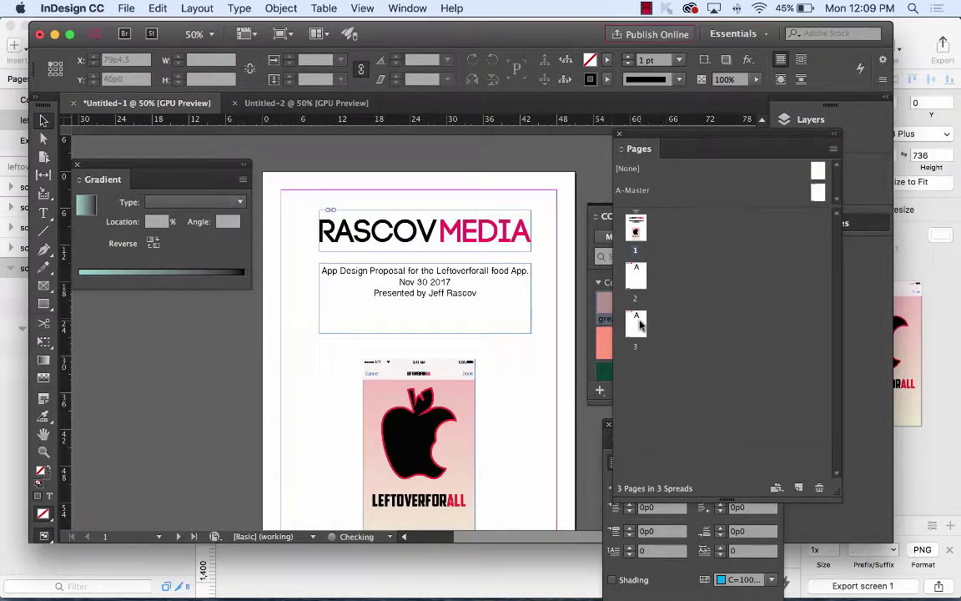
{"action": "left_click", "coordinate": [820, 489]}
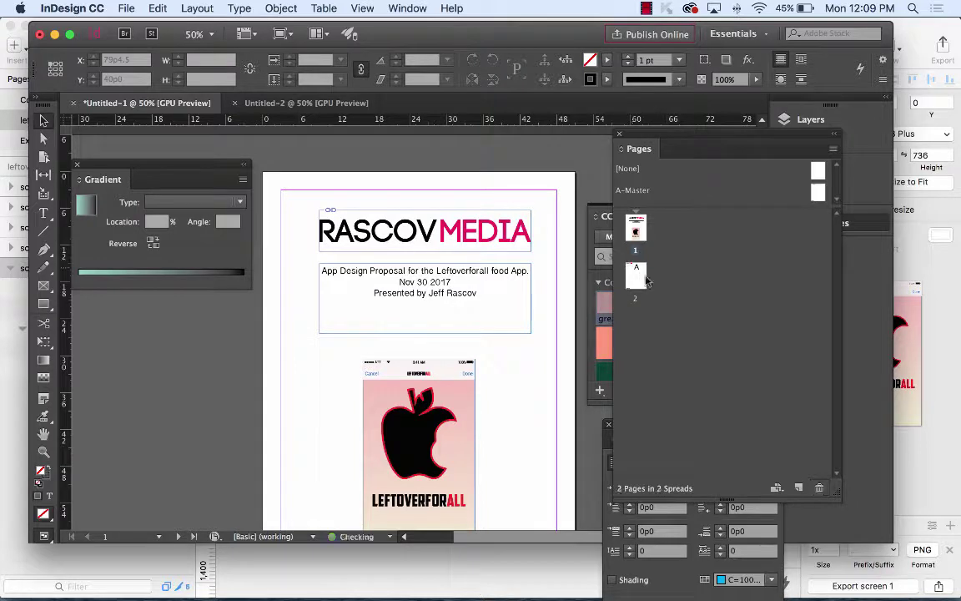
- Go to page 2, draw a text frame about 20 picas wide beneath the header line and enter "OVERVIEW"
{"action": "left_click", "coordinate": [636, 275]}
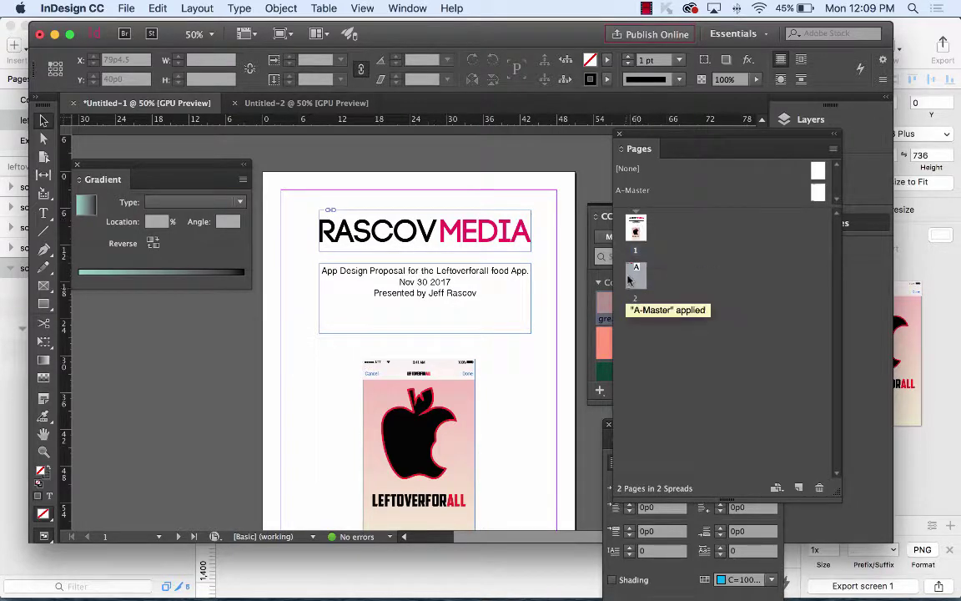
{"action": "double_click", "coordinate": [638, 278]}
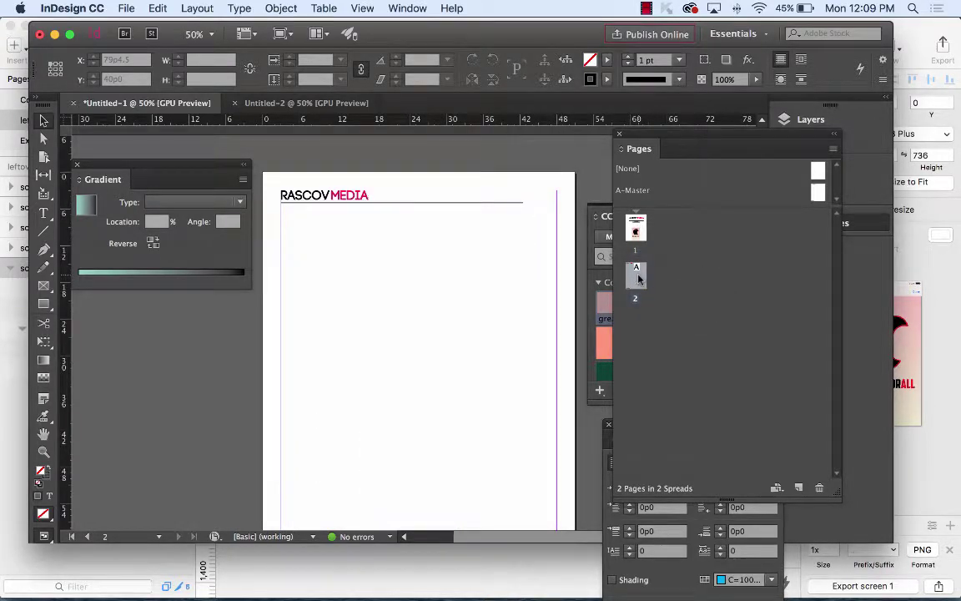
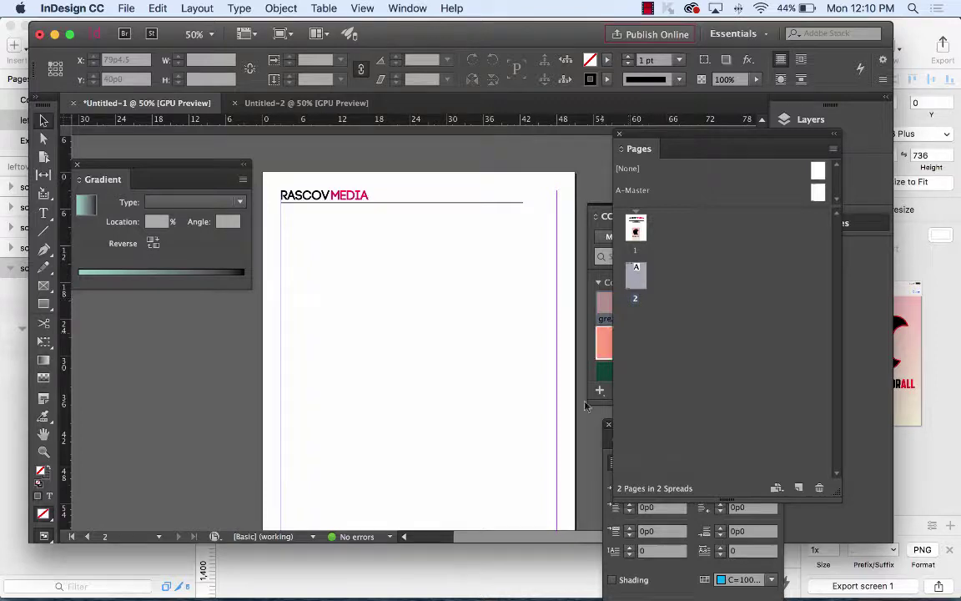
{"action": "left_click", "coordinate": [46, 214]}
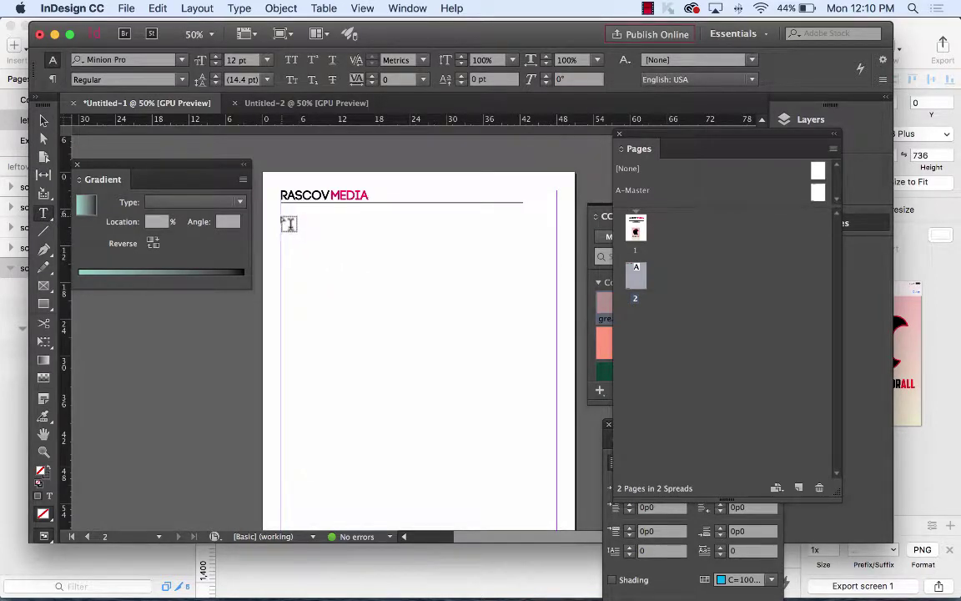
{"action": "left_click_drag", "start_coordinate": [284, 219], "coordinate": [403, 234]}
{"action": "type", "text": "O"}
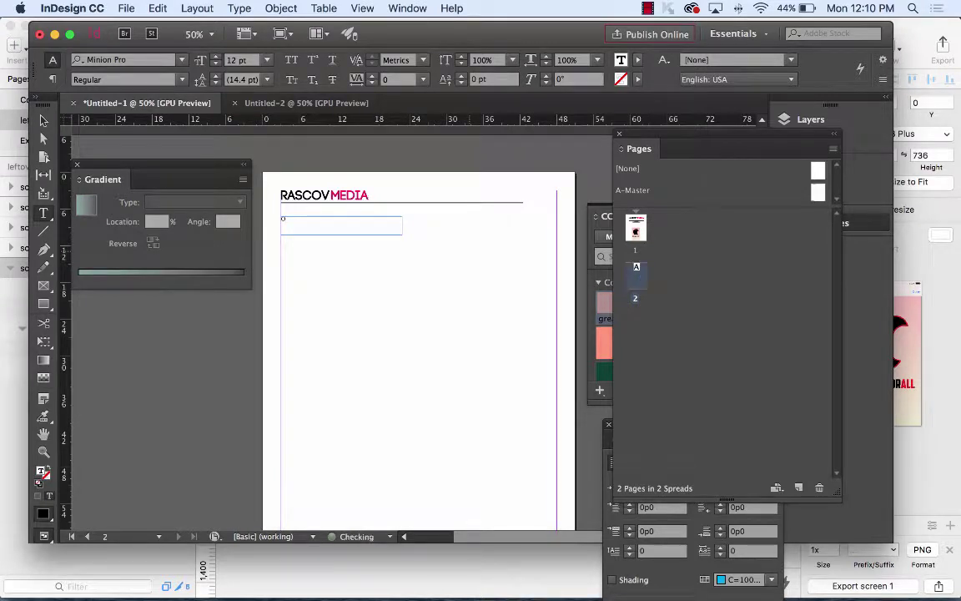
{"action": "type", "text": "VERVIEW"}
- Select the OVERVIEW heading on page 2, bring the character settings into reach and set its font to Menlo Bold
{"action": "left_click_drag", "start_coordinate": [339, 218], "coordinate": [278, 218]}
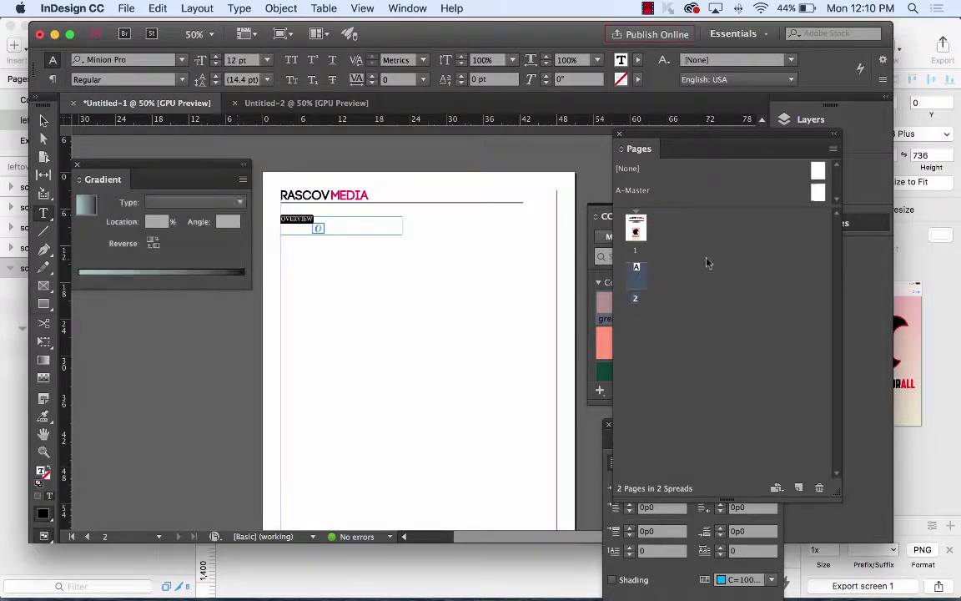
{"action": "left_click", "coordinate": [676, 576]}
{"action": "left_click_drag", "start_coordinate": [705, 439], "coordinate": [717, 211]}
{"action": "left_click", "coordinate": [676, 254]}
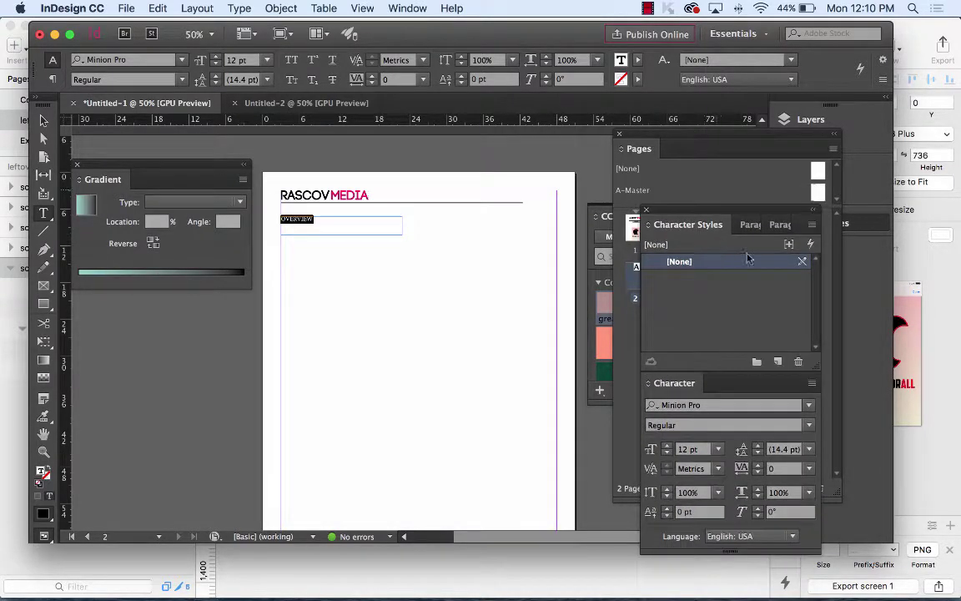
{"action": "left_click", "coordinate": [812, 225]}
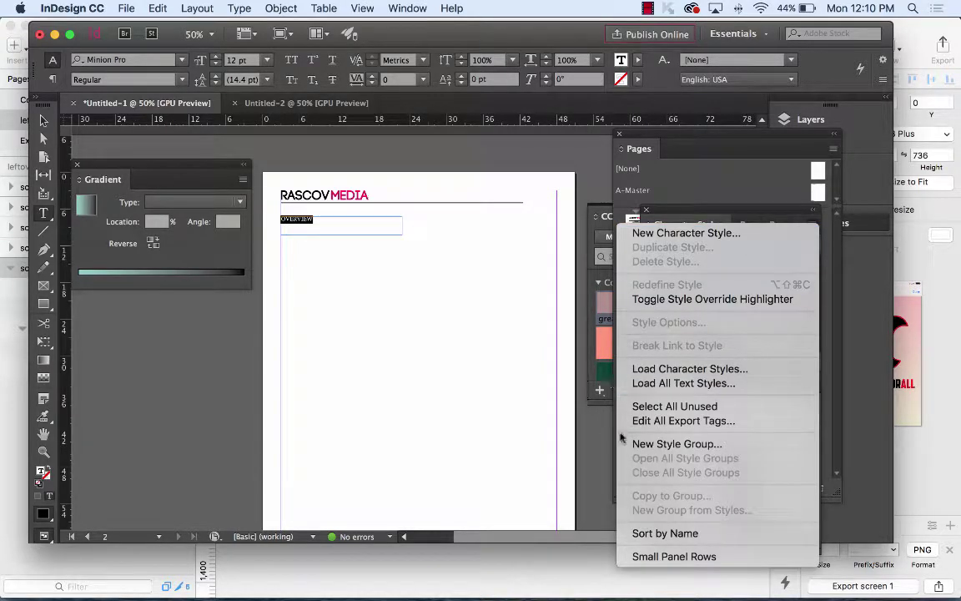
{"action": "left_click", "coordinate": [593, 408]}
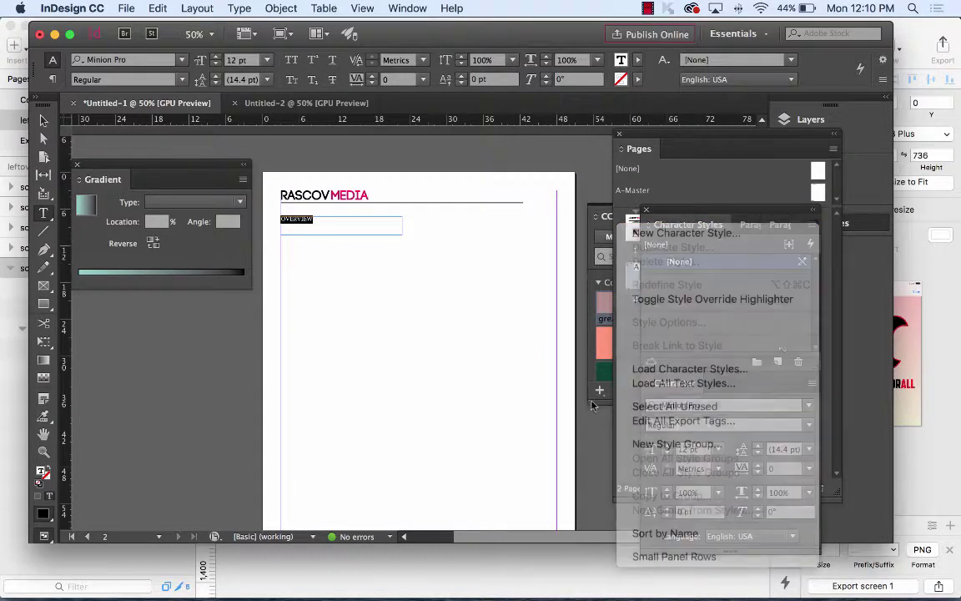
{"action": "left_click", "coordinate": [808, 405]}
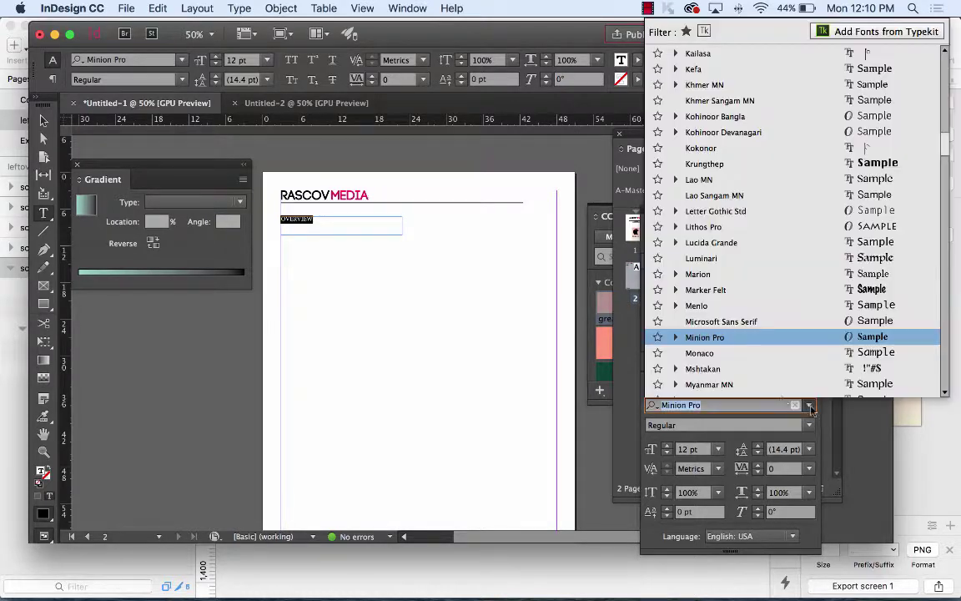
{"action": "left_click", "coordinate": [730, 306]}
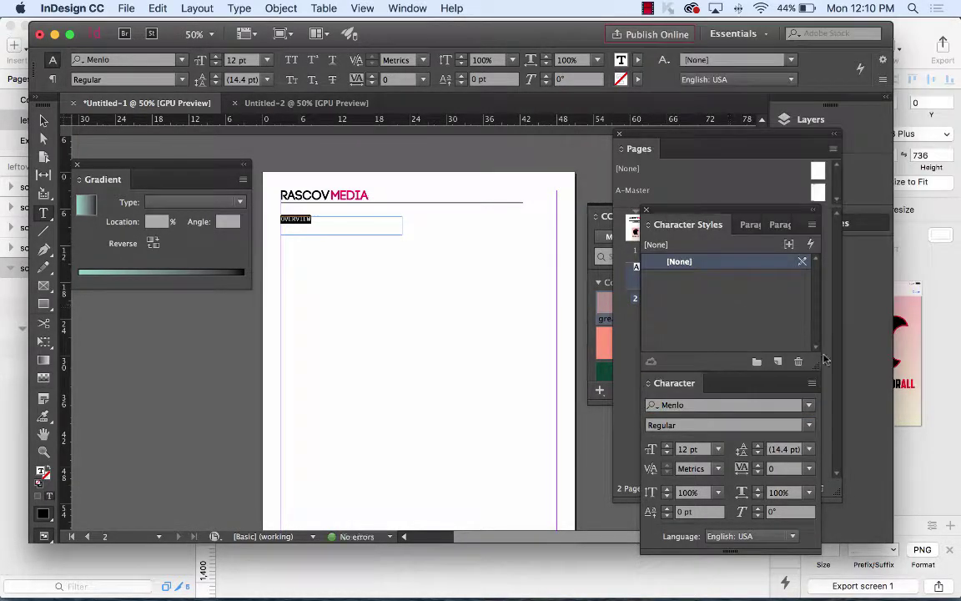
{"action": "left_click", "coordinate": [809, 428]}
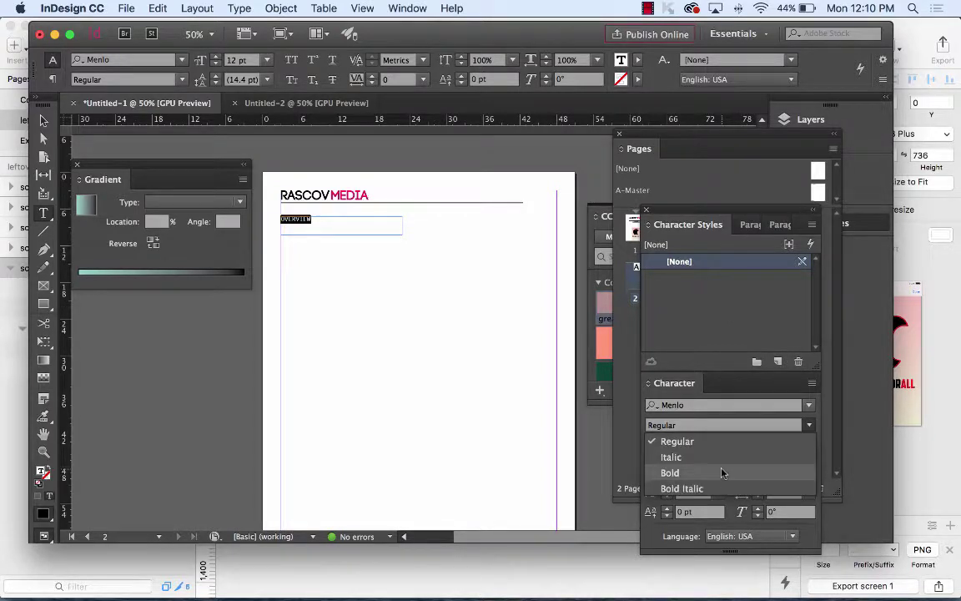
{"action": "left_click", "coordinate": [722, 470]}
- Try 30 pt and 48 pt leading on the OVERVIEW heading and return it to Auto
{"action": "left_click", "coordinate": [809, 449]}
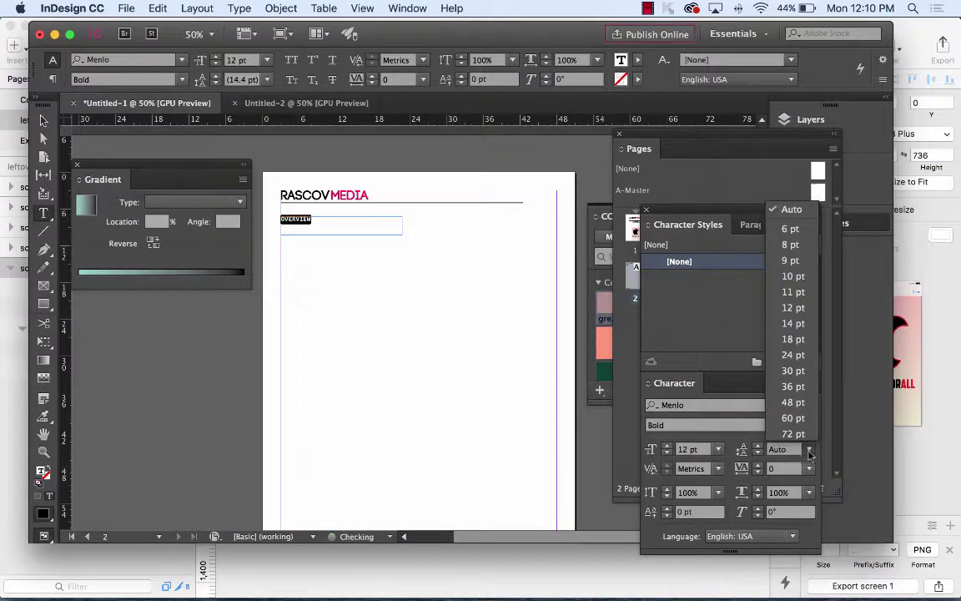
{"action": "left_click", "coordinate": [794, 371]}
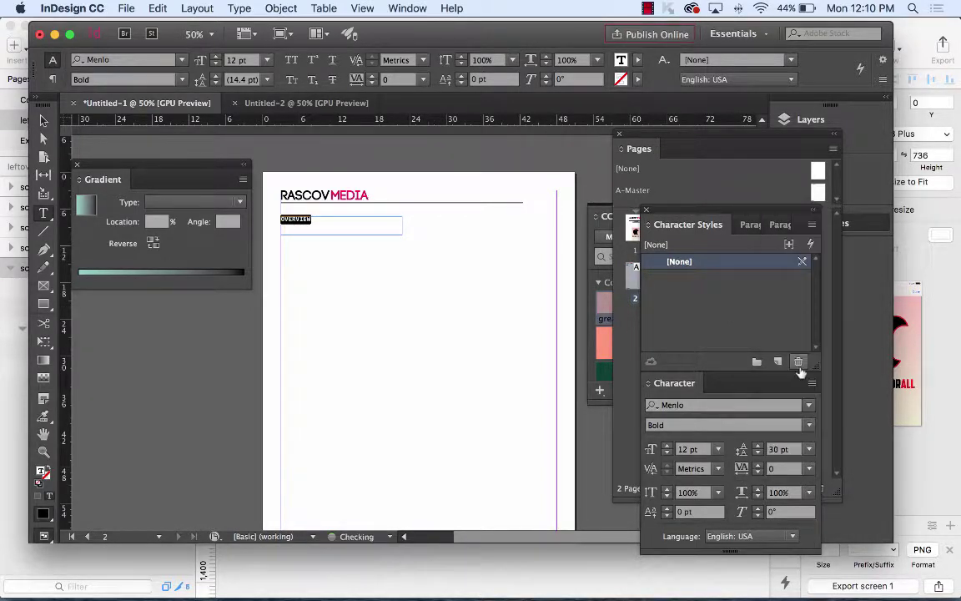
{"action": "left_click", "coordinate": [809, 449]}
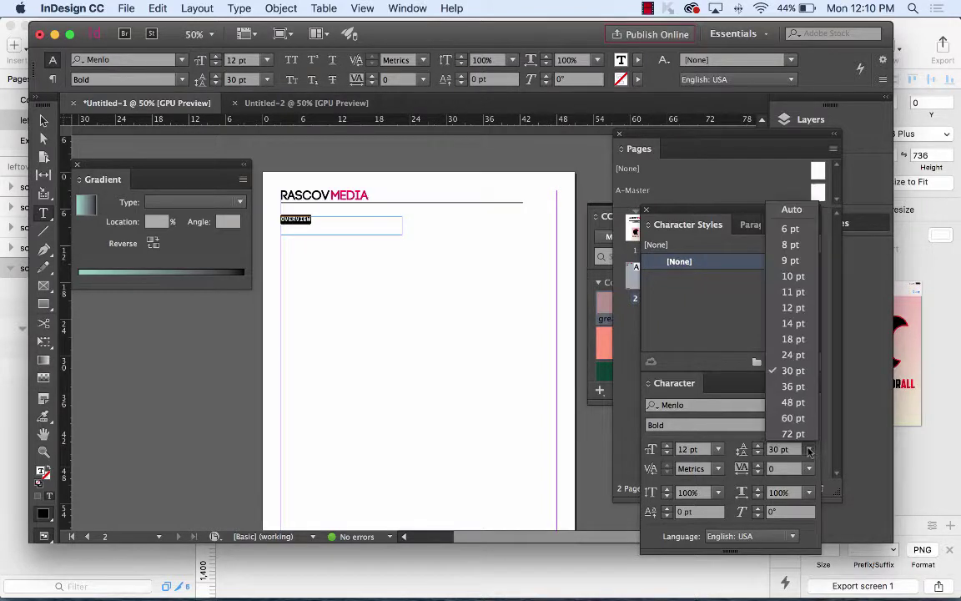
{"action": "left_click", "coordinate": [792, 402]}
{"action": "left_click", "coordinate": [808, 449]}
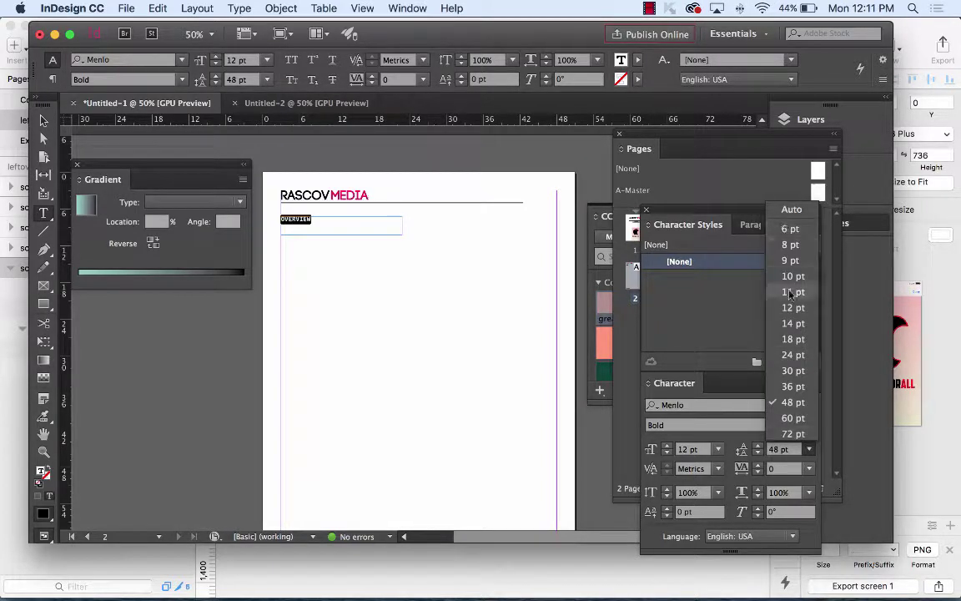
{"action": "left_click", "coordinate": [791, 209]}
- Compare 24 pt and 30 pt sizes for the OVERVIEW heading and settle on 24 pt
{"action": "left_click", "coordinate": [718, 449]}
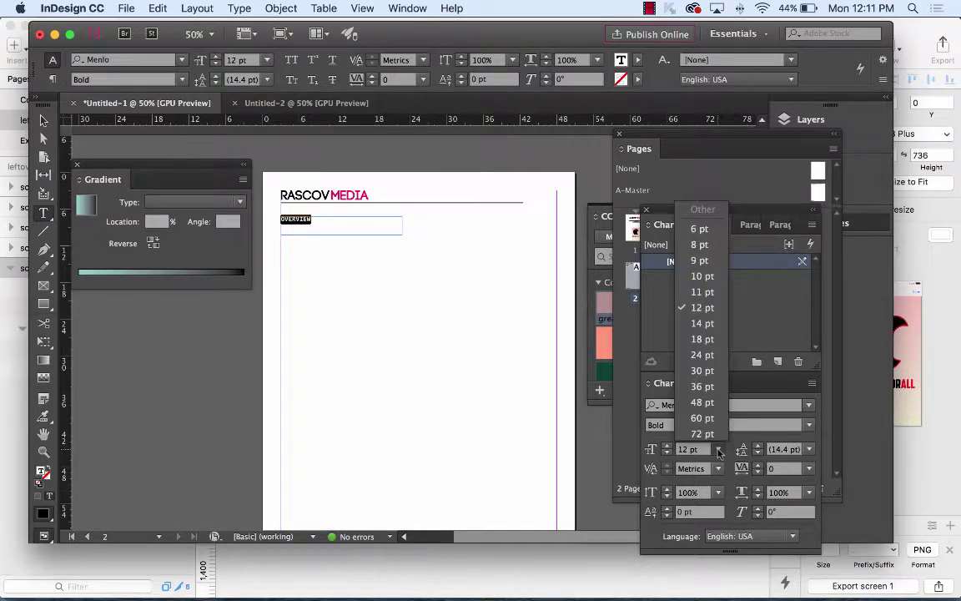
{"action": "left_click", "coordinate": [703, 357]}
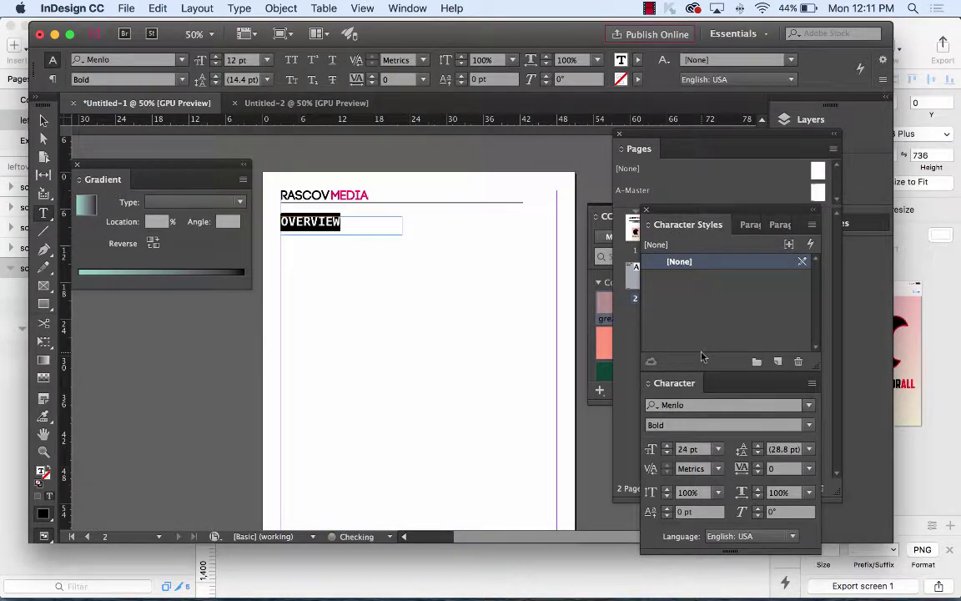
{"action": "left_click", "coordinate": [718, 449]}
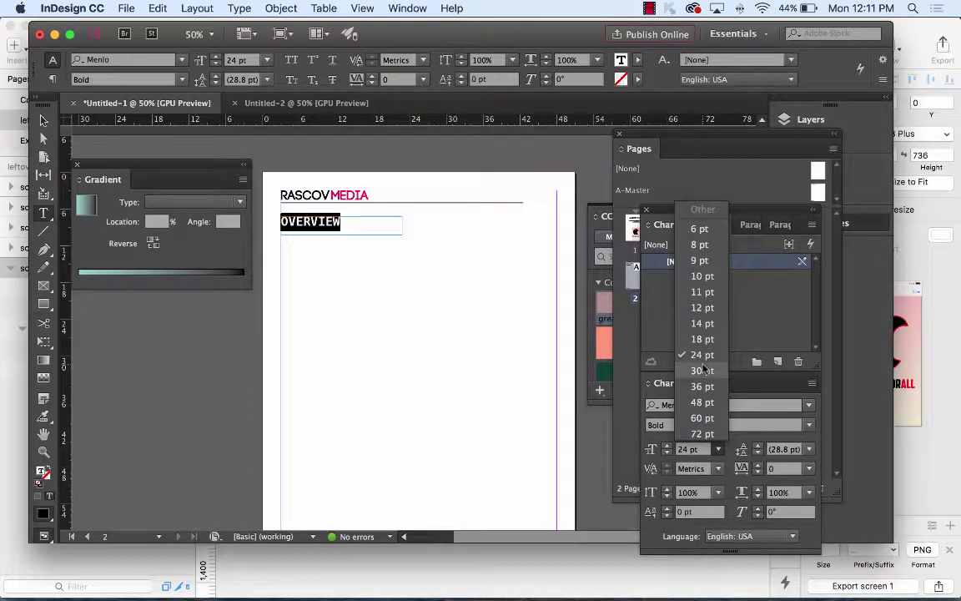
{"action": "left_click", "coordinate": [703, 370]}
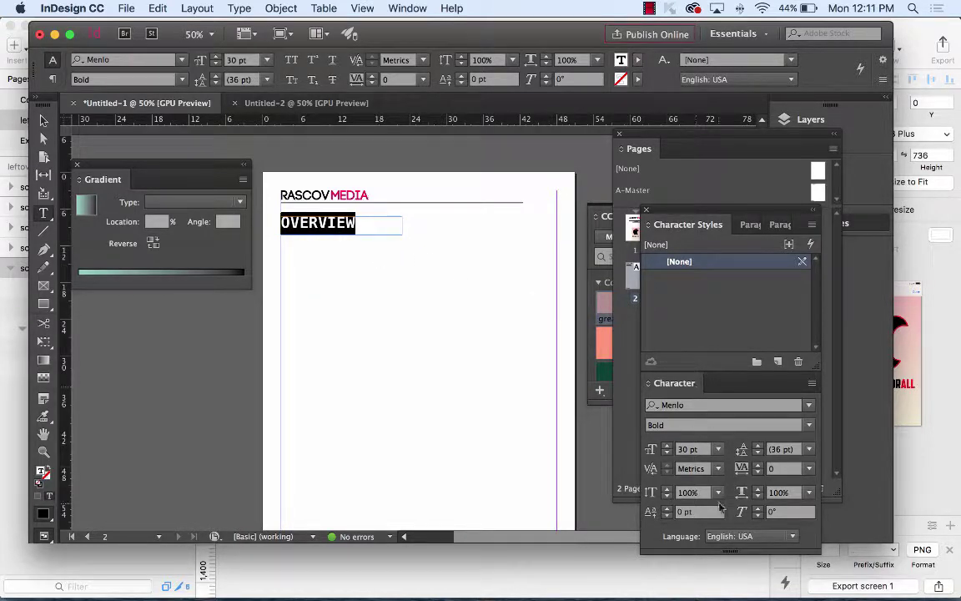
{"action": "left_click", "coordinate": [718, 449]}
{"action": "left_click", "coordinate": [702, 354]}
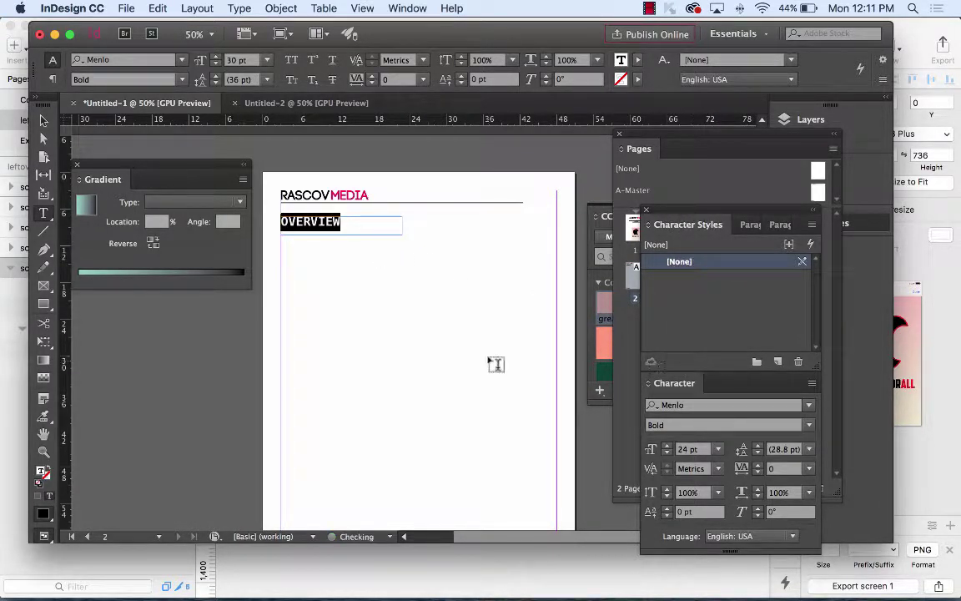
- Shrink the OVERVIEW text frame around its heading to about 13p6 wide and 1p6 high, and deselect it
{"action": "left_click", "coordinate": [44, 120]}
{"action": "left_click", "coordinate": [422, 253]}
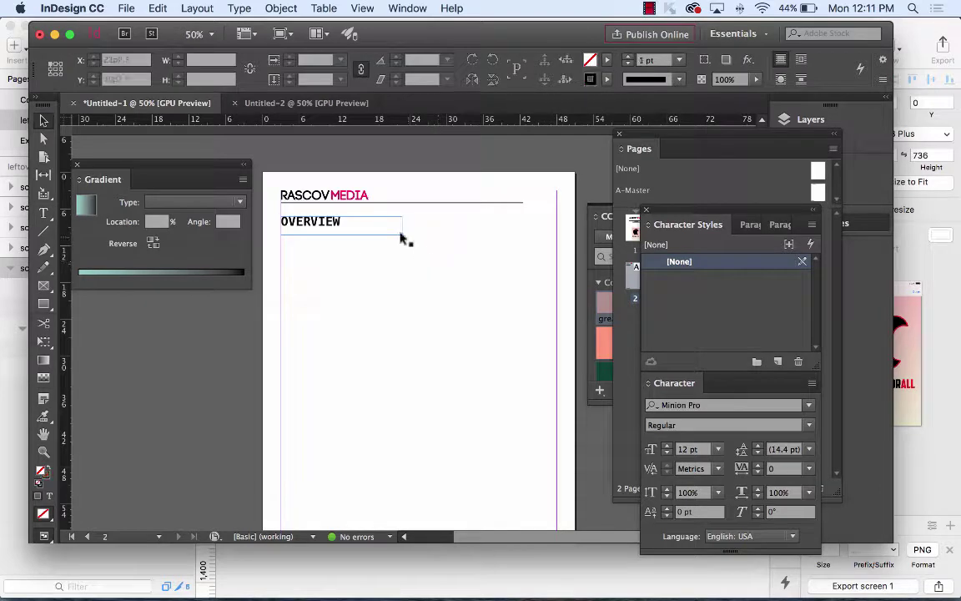
{"action": "left_click", "coordinate": [397, 232]}
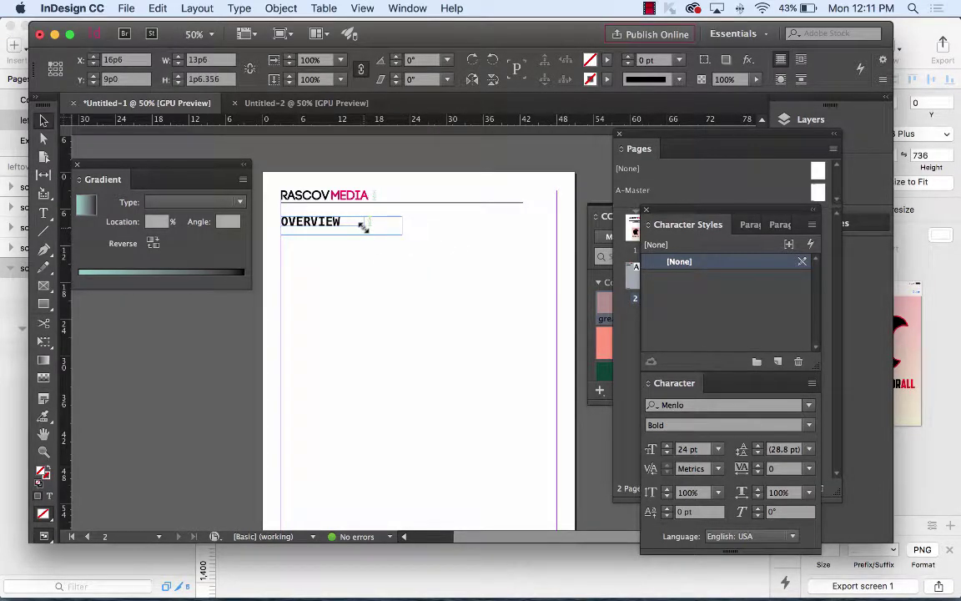
{"action": "left_click_drag", "start_coordinate": [364, 227], "coordinate": [363, 227]}
{"action": "left_click", "coordinate": [410, 256]}
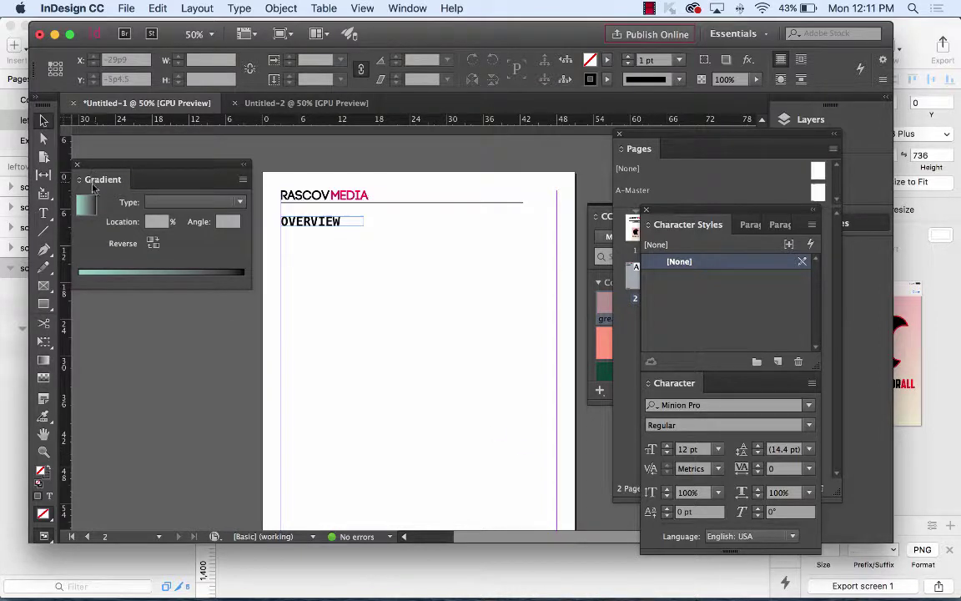
- Draw a body text frame about 39p6 wide and 25p9 high below the OVERVIEW heading and enter four lines of random placeholder text
{"action": "left_click", "coordinate": [43, 213]}
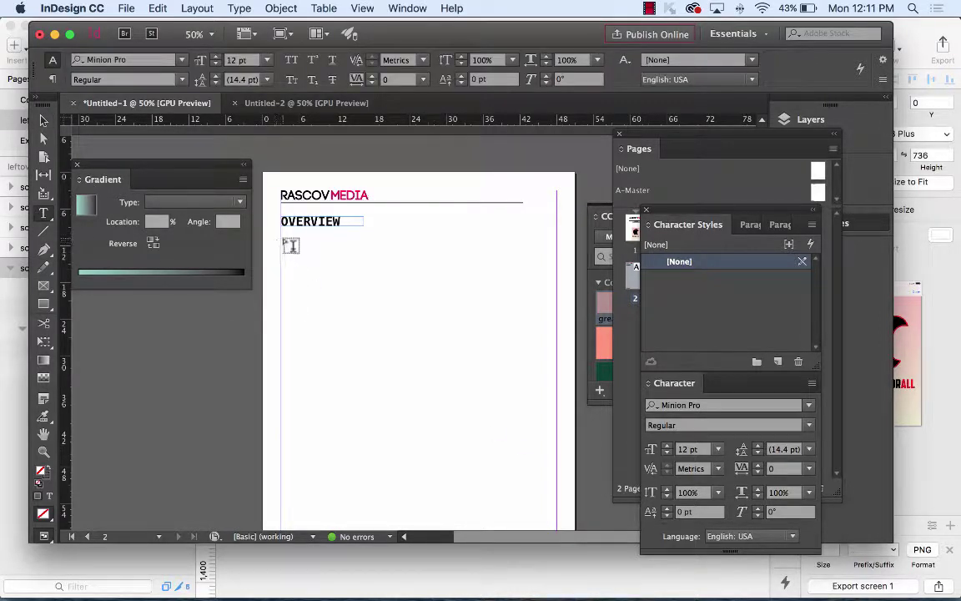
{"action": "left_click_drag", "start_coordinate": [282, 238], "coordinate": [523, 396]}
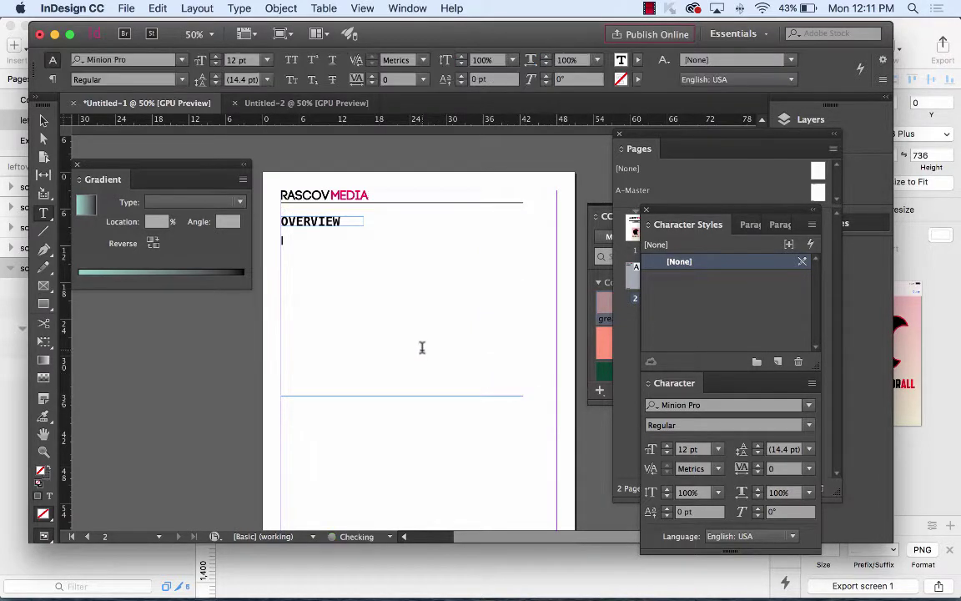
{"action": "type", "text": "wiol"}
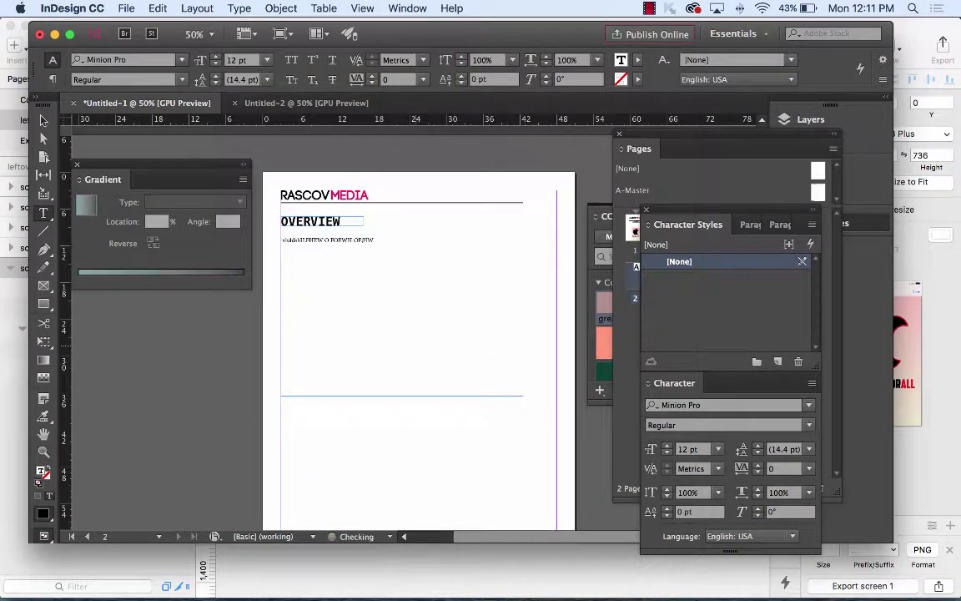
{"action": "type", "text": "WH FOW FOEWH FOIEW HFOWEH"}
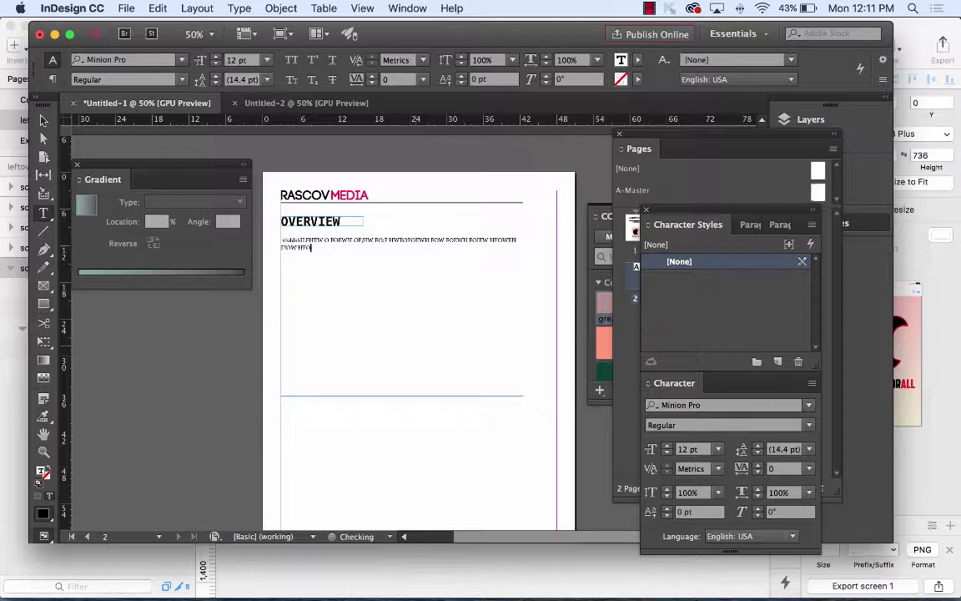
{"action": "type", "text": "EW HEFOWE HFOWEHOEHEW OIFHOWEHIEOWE HFOWE HFO"}
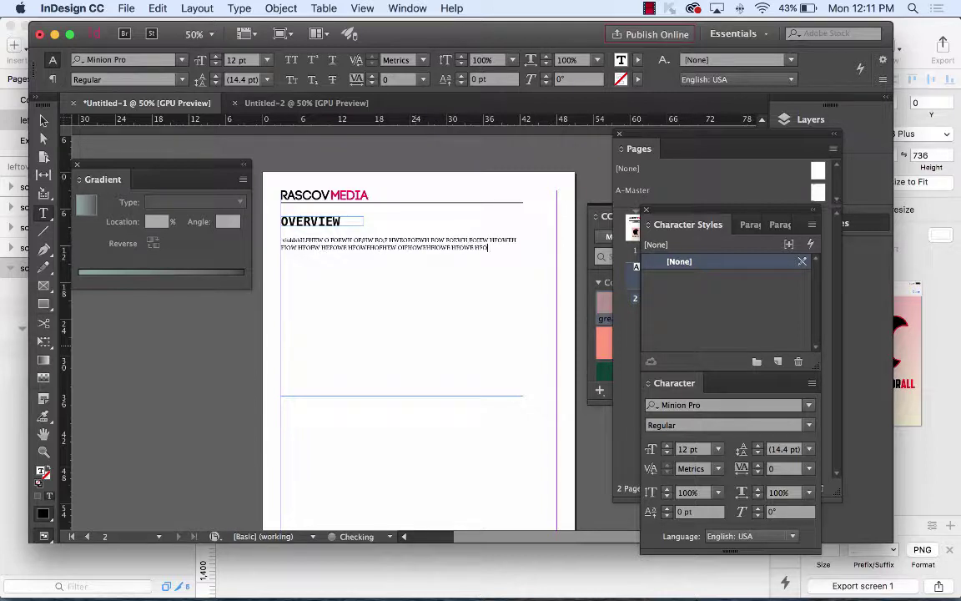
{"action": "type", "text": "WE HFOWEH OF HYEOE"}
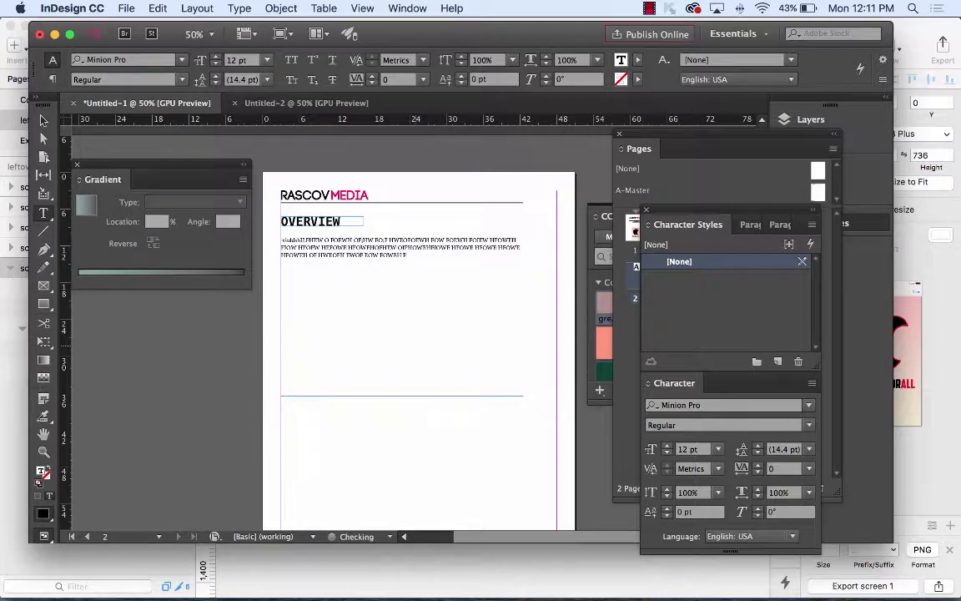
{"action": "type", "text": "OWE HFOW HFOWI HFOEWH FOWE HOIFEHW OF EHIW"}
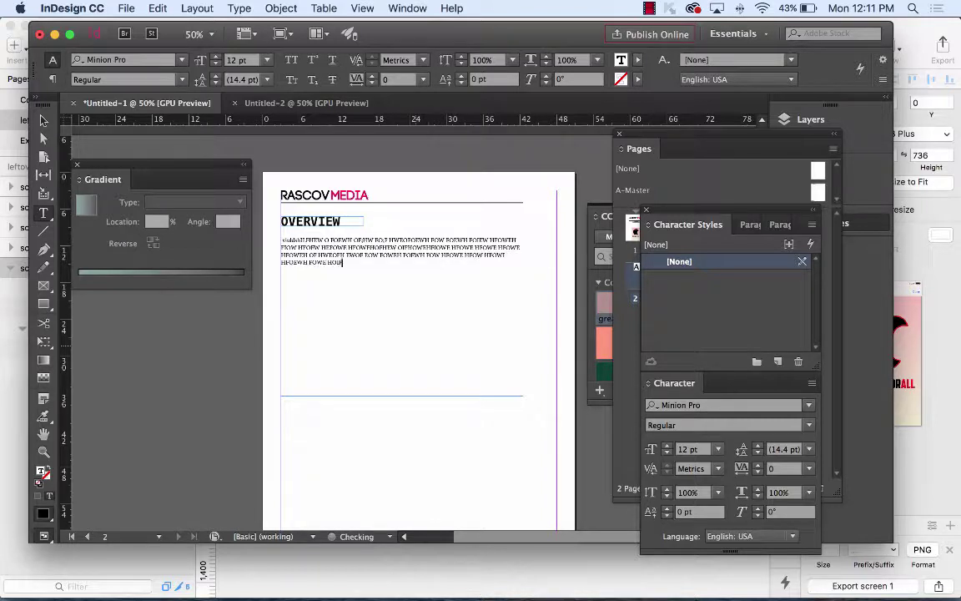
{"action": "type", "text": "H OIEWHFO IWE HFOEWE"}
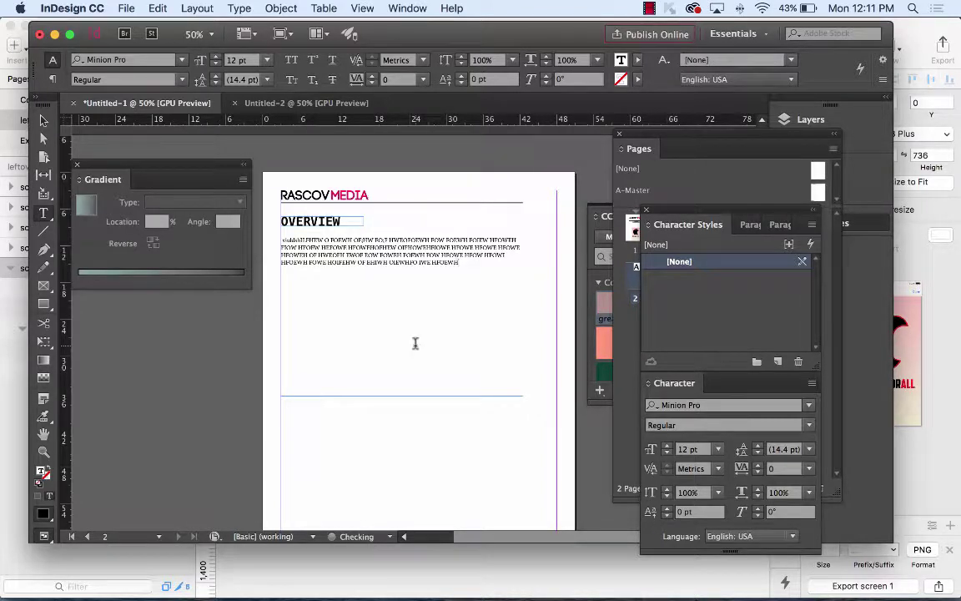
- Try placing Screenshot-1.png from the Interface_design_food folder while the body text is being edited, and undo the placement
{"action": "left_click", "coordinate": [131, 8]}
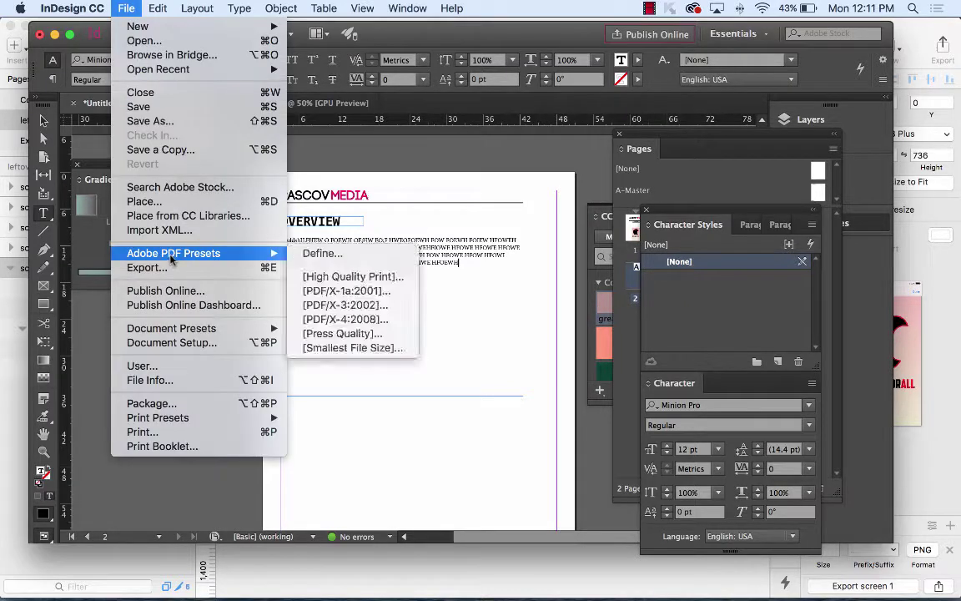
{"action": "left_click", "coordinate": [139, 200]}
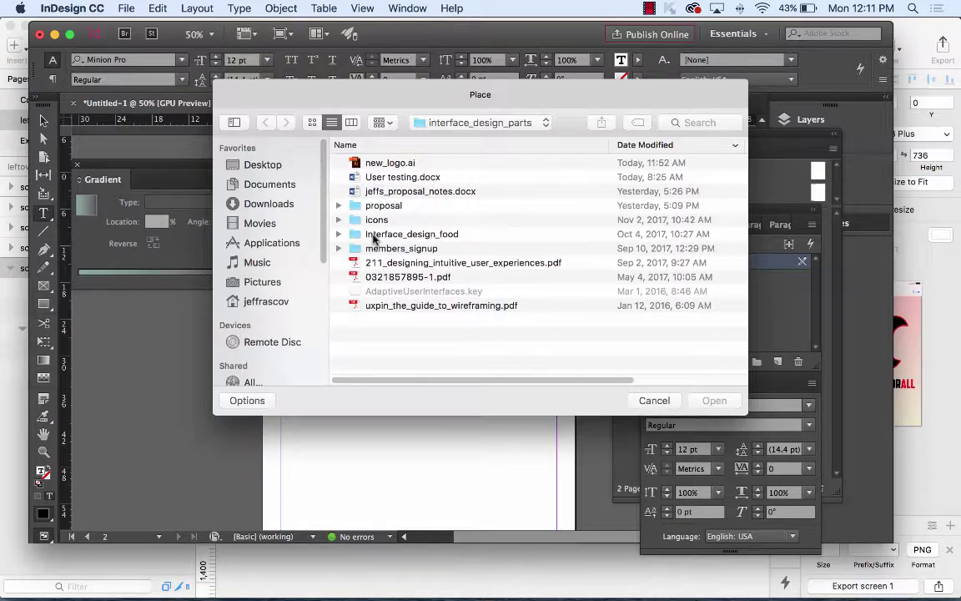
{"action": "double_click", "coordinate": [417, 235]}
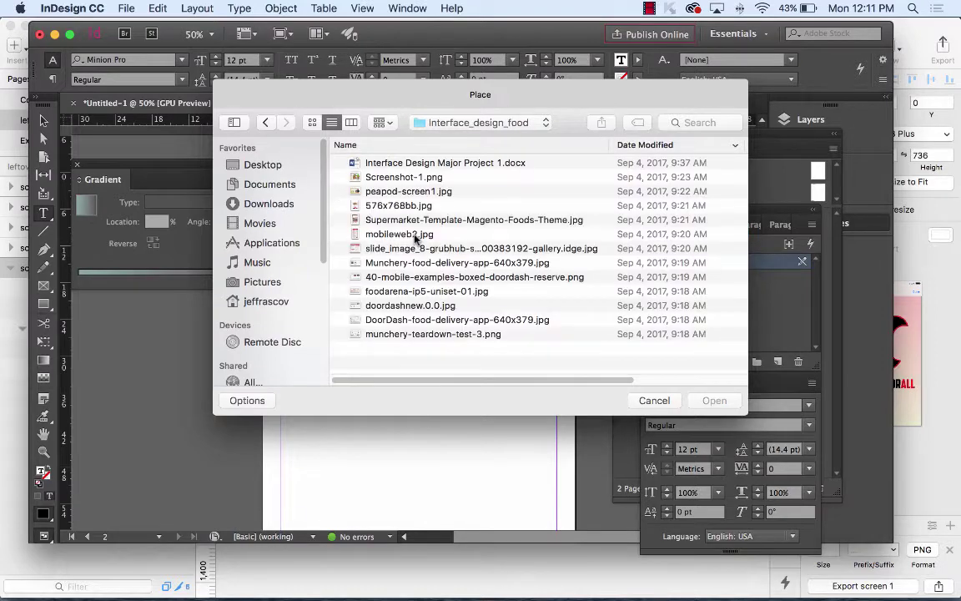
{"action": "left_click", "coordinate": [406, 178]}
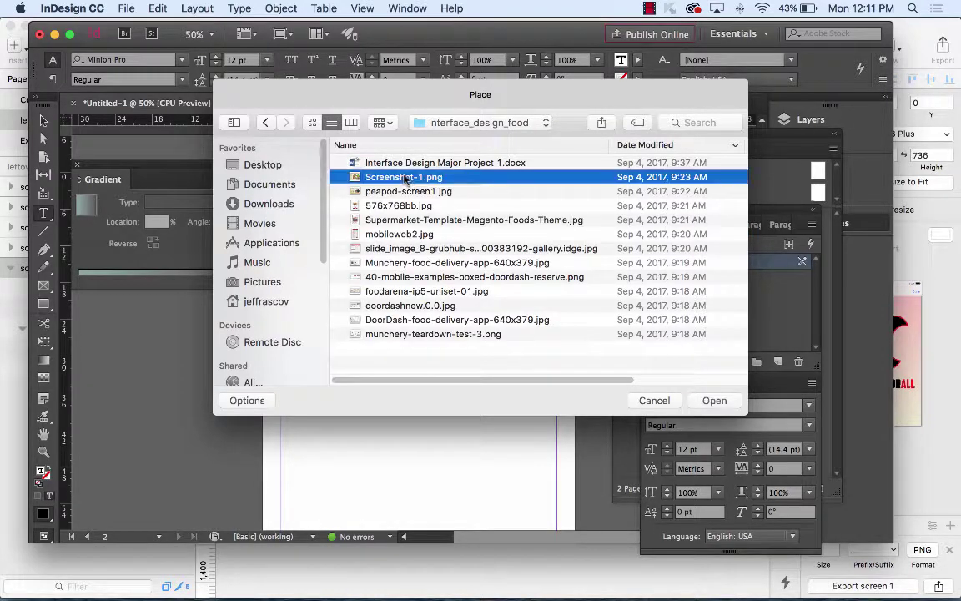
{"action": "left_click", "coordinate": [716, 400]}
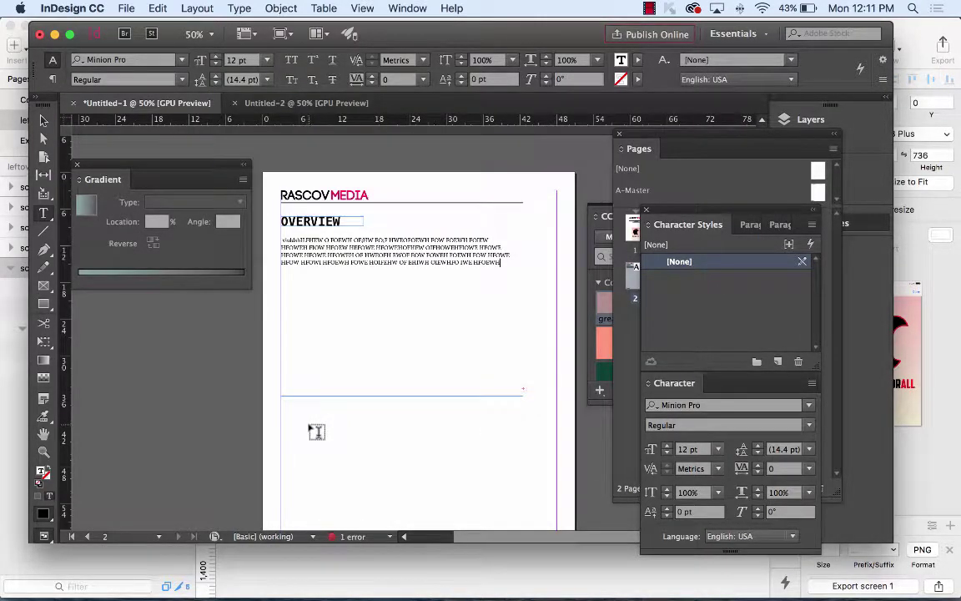
{"action": "left_click", "coordinate": [155, 8]}
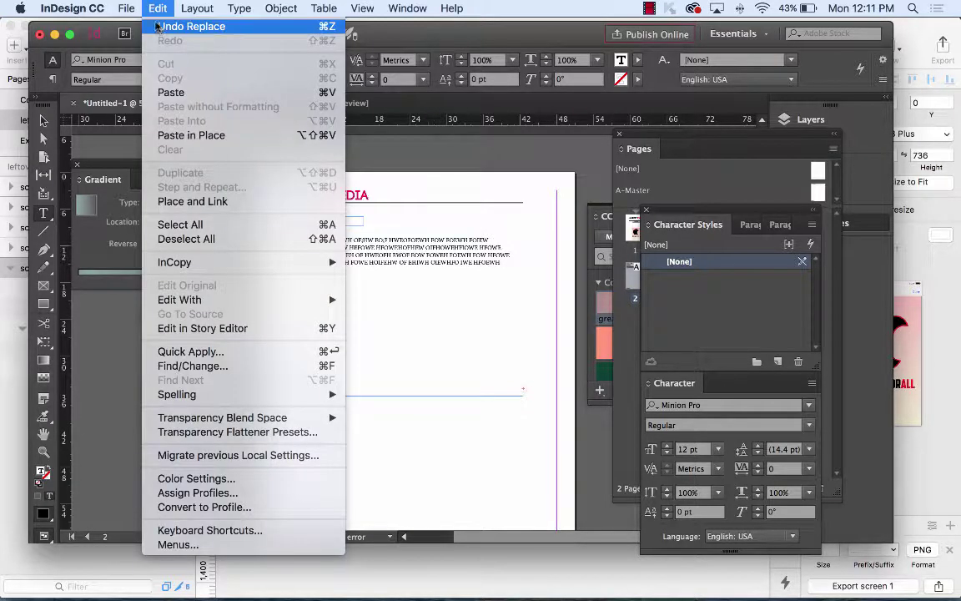
{"action": "left_click", "coordinate": [175, 27]}
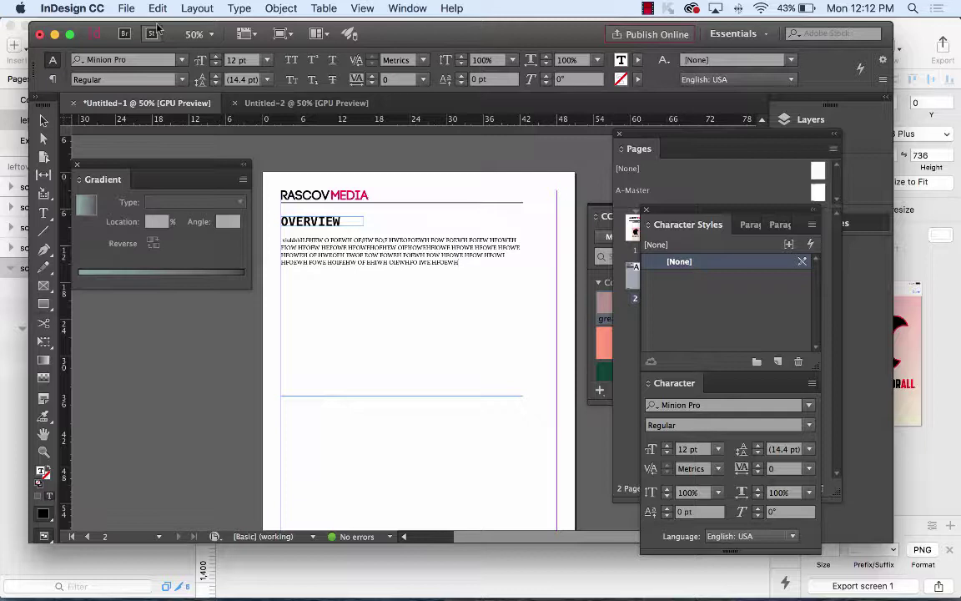
- Shorten the body text frame below its four lines of text, widen it slightly towards the page's right margin, and deselect it
{"action": "left_click", "coordinate": [44, 121]}
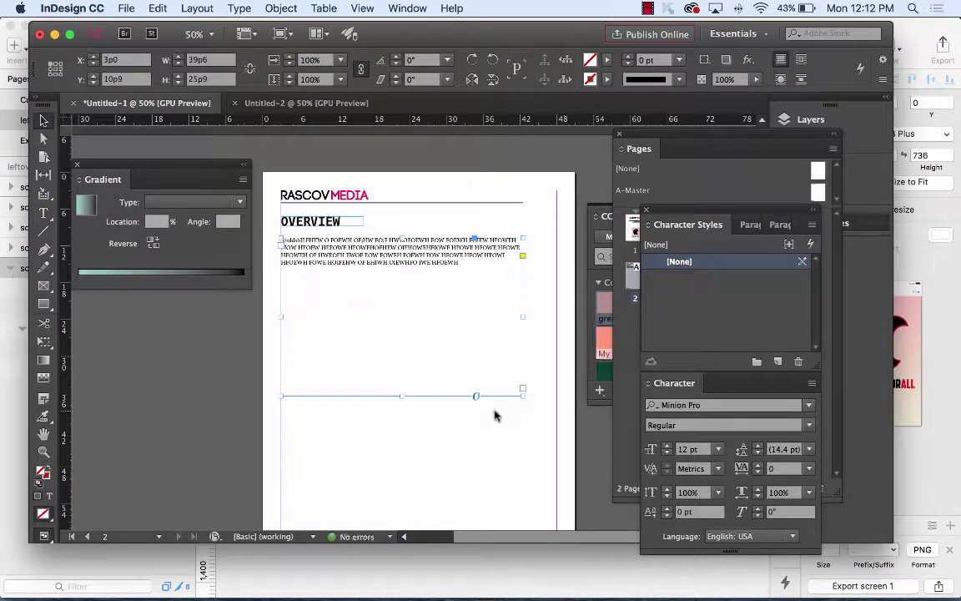
{"action": "left_click_drag", "start_coordinate": [522, 392], "coordinate": [517, 354]}
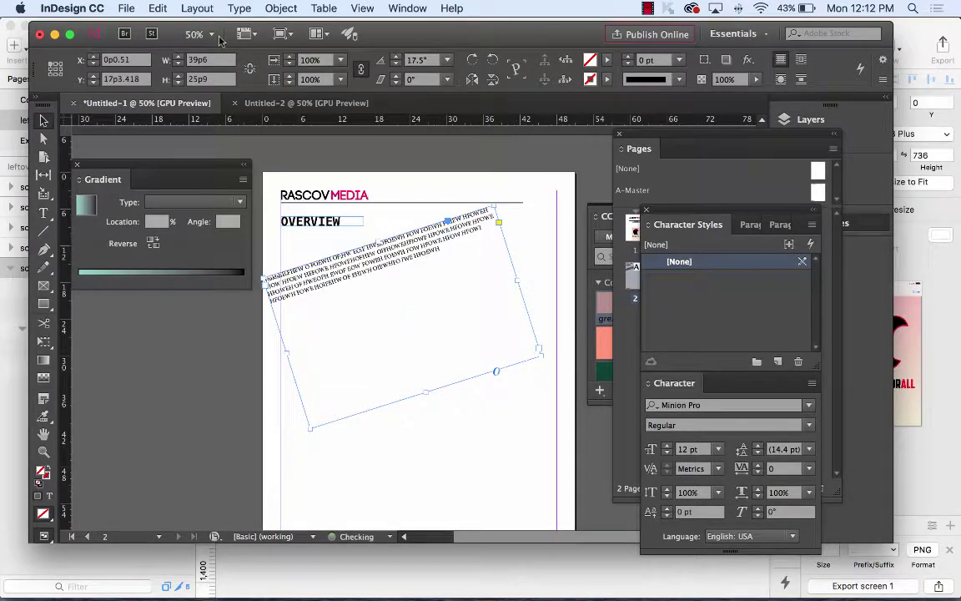
{"action": "left_click", "coordinate": [158, 9]}
{"action": "key", "text": "super+z"}
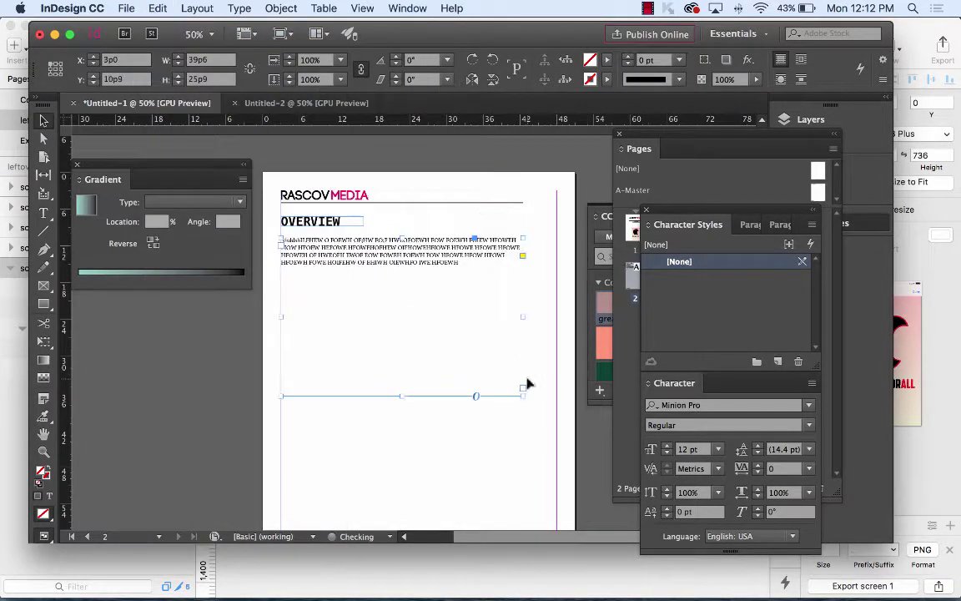
{"action": "left_click_drag", "start_coordinate": [522, 392], "coordinate": [538, 309]}
{"action": "left_click", "coordinate": [401, 354]}
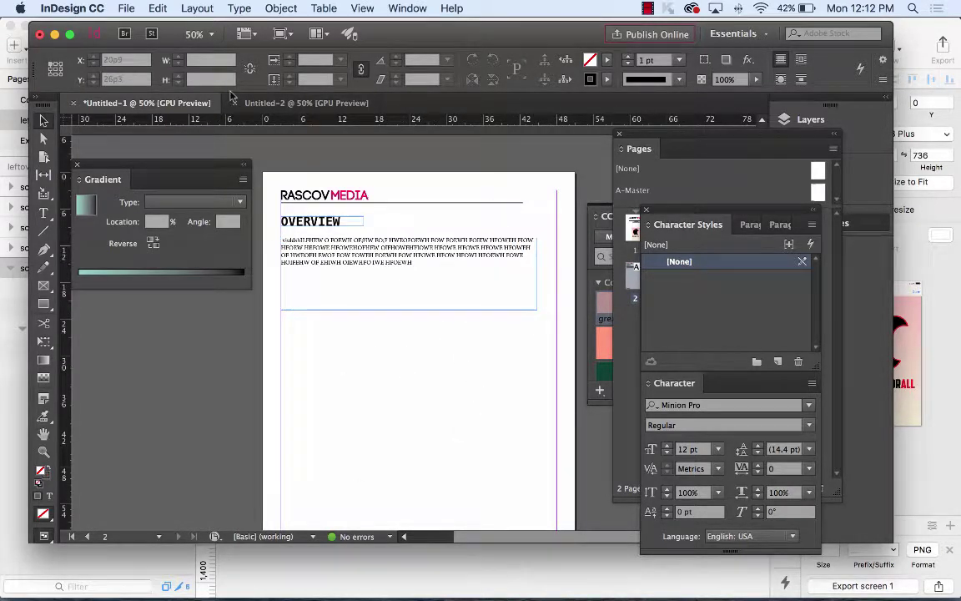
- Place Screenshot-1.png below the body text frame at about 25p4.5 wide and 20p6 high, and delete it again
{"action": "left_click", "coordinate": [126, 9]}
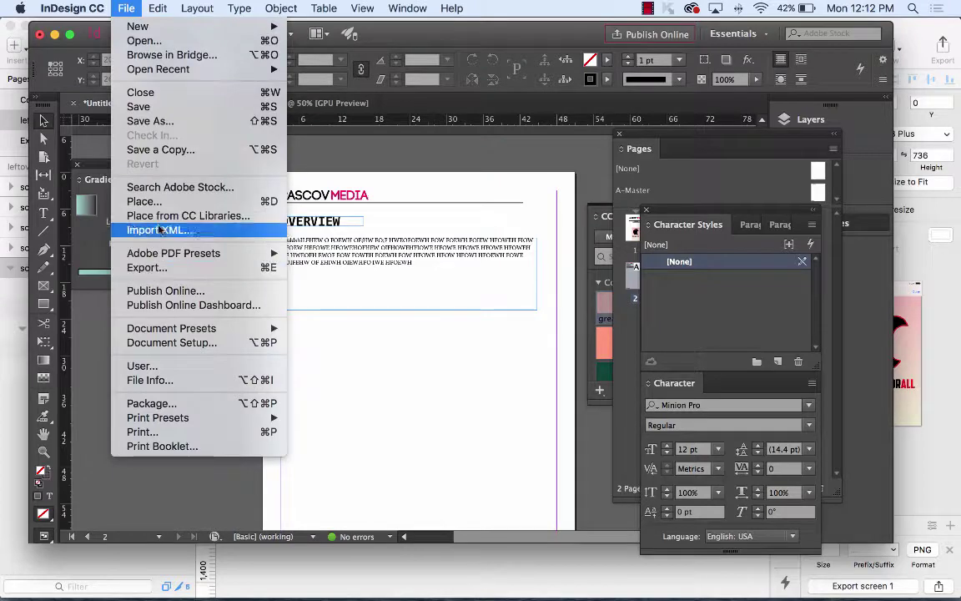
{"action": "left_click", "coordinate": [176, 202]}
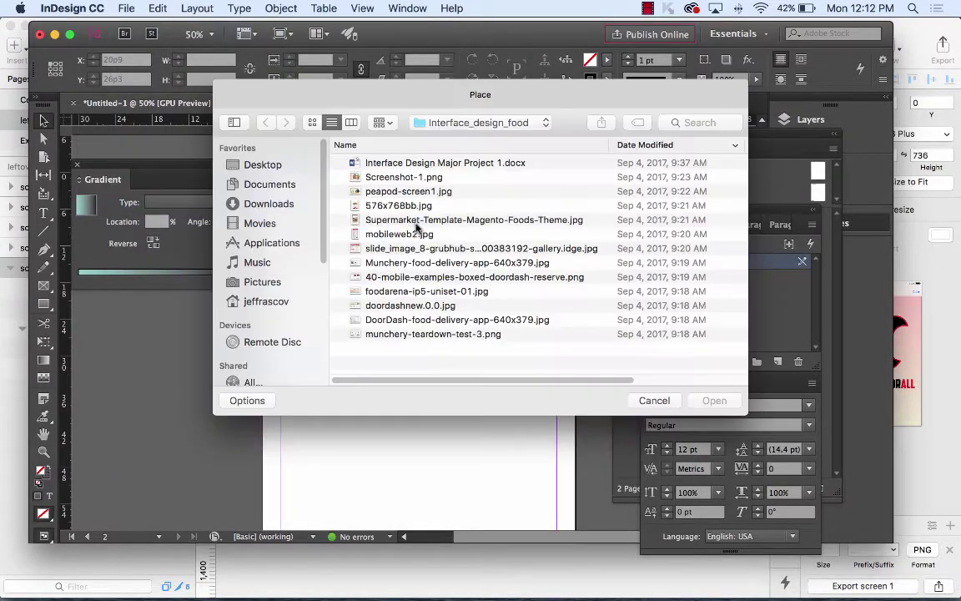
{"action": "left_click", "coordinate": [376, 162]}
{"action": "left_click", "coordinate": [392, 179]}
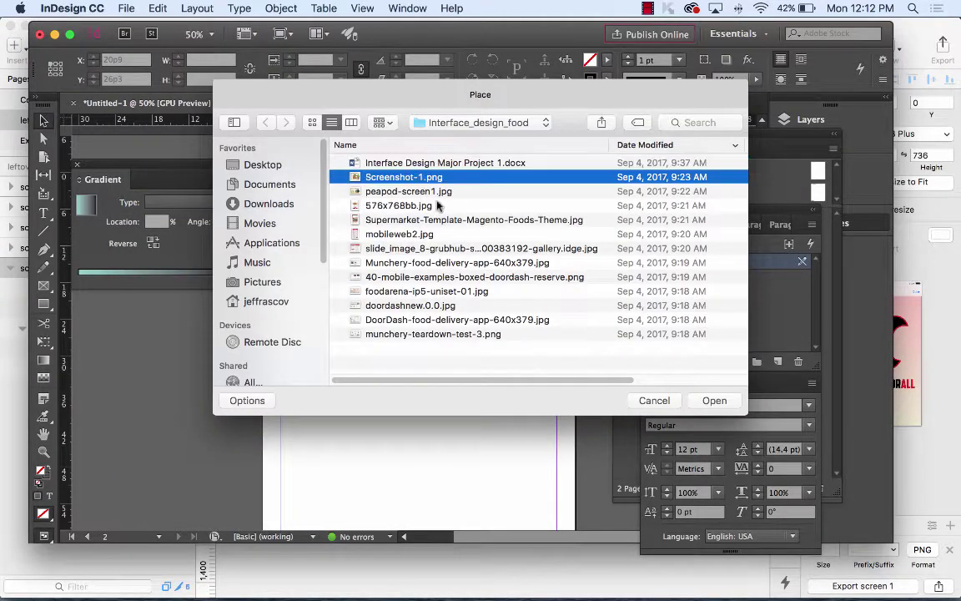
{"action": "left_click", "coordinate": [715, 401]}
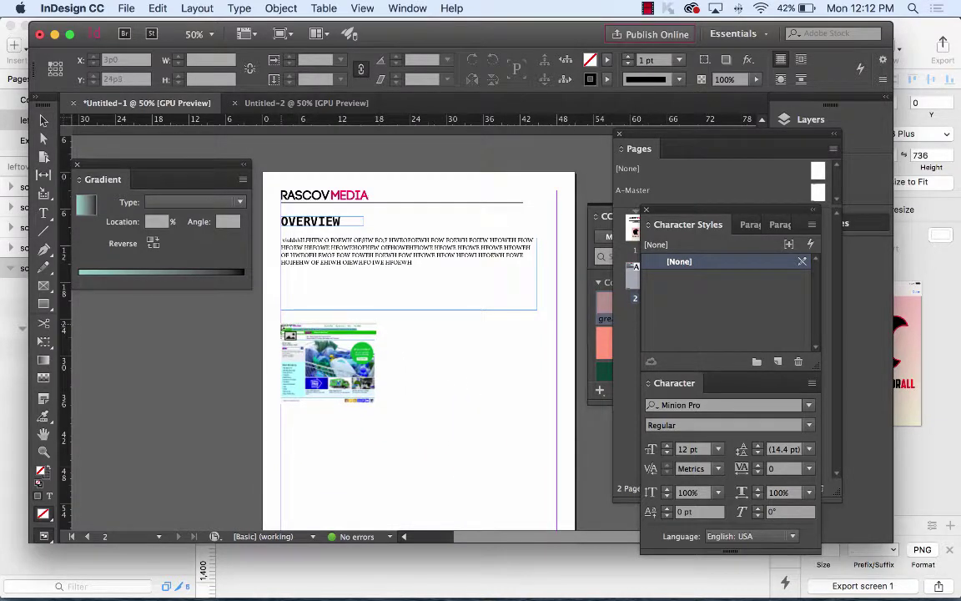
{"action": "left_click_drag", "start_coordinate": [281, 324], "coordinate": [436, 451]}
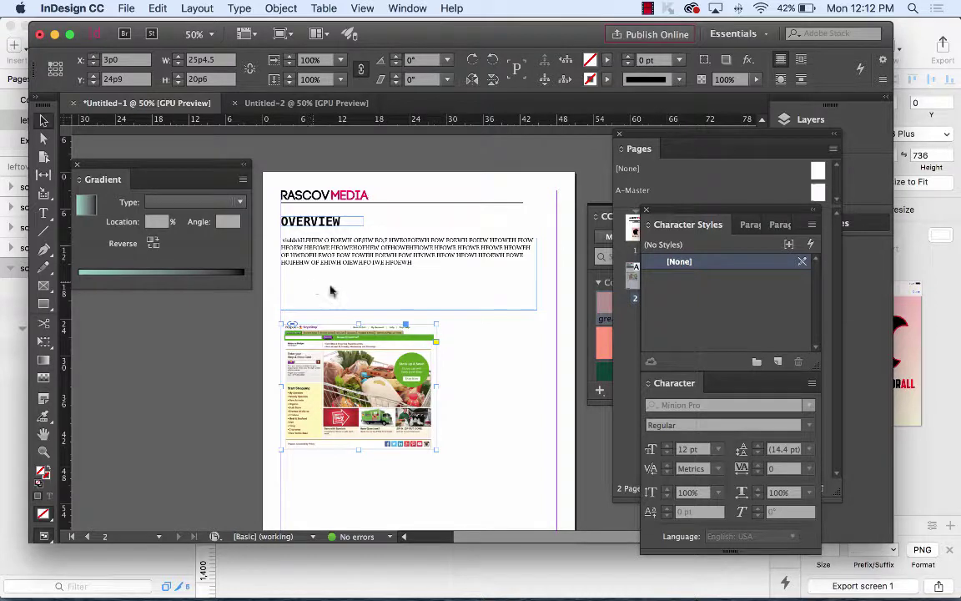
{"action": "left_click", "coordinate": [496, 361]}
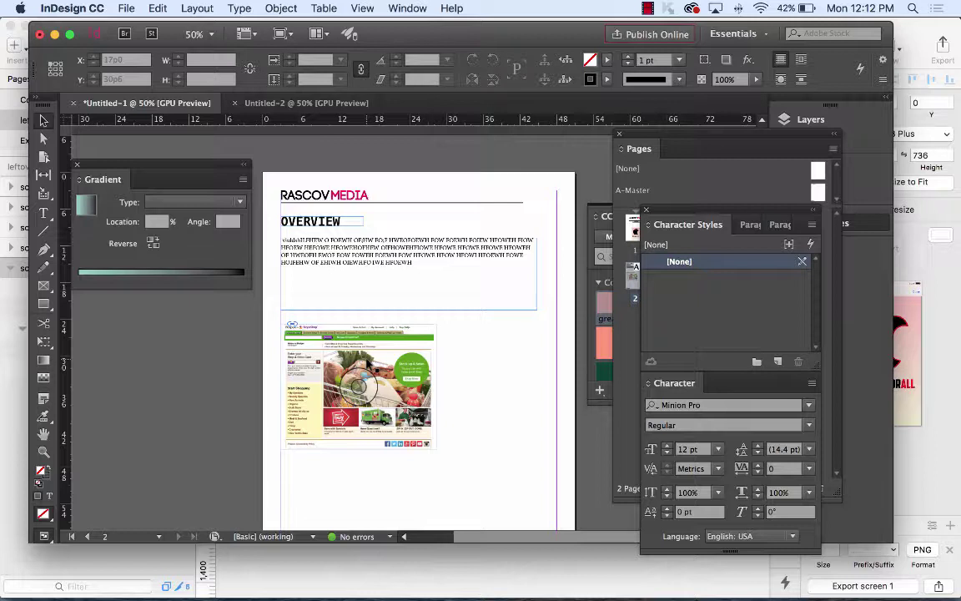
{"action": "left_click", "coordinate": [387, 355]}
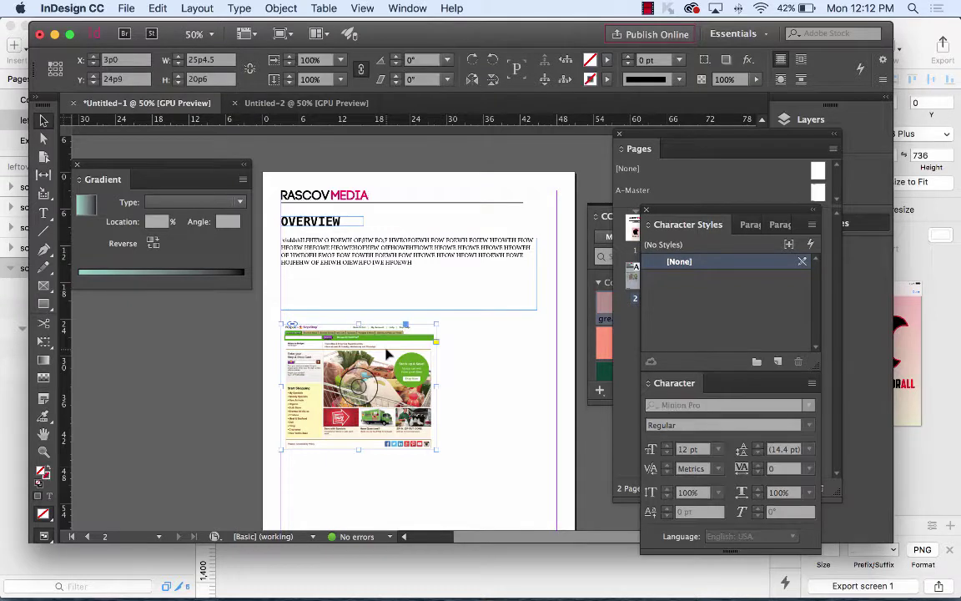
{"action": "key", "text": "BackSpace"}
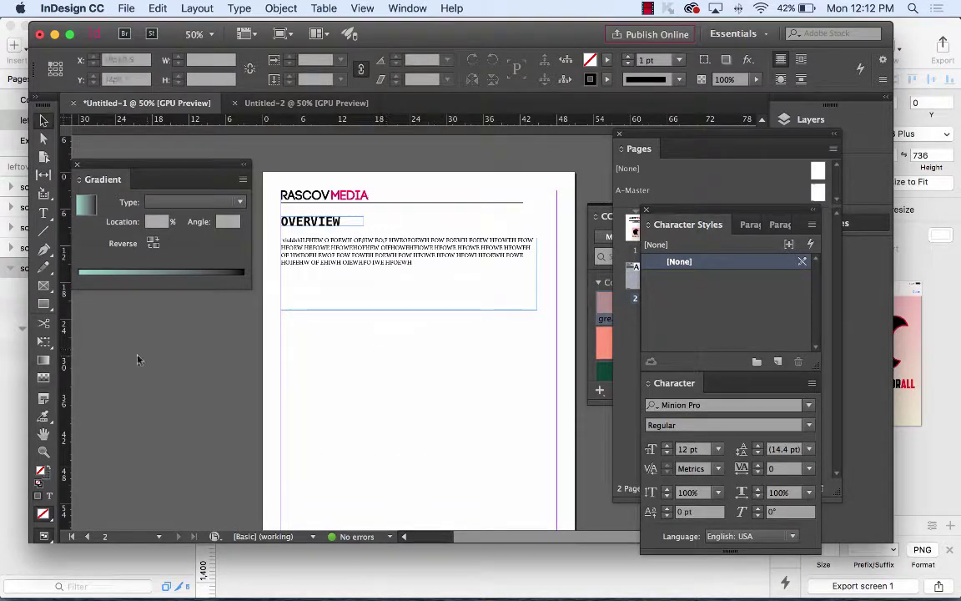
- Draw a rectangular image frame about 14p3 wide and 10p0 high below the body text and duplicate it twice diagonally down the page
{"action": "left_click", "coordinate": [45, 286]}
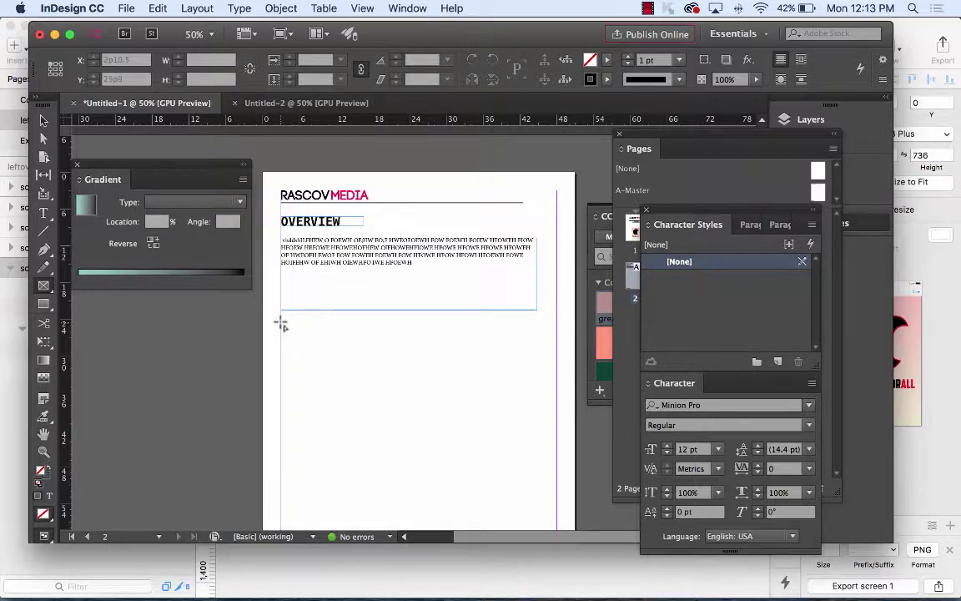
{"action": "left_click_drag", "start_coordinate": [281, 321], "coordinate": [369, 381]}
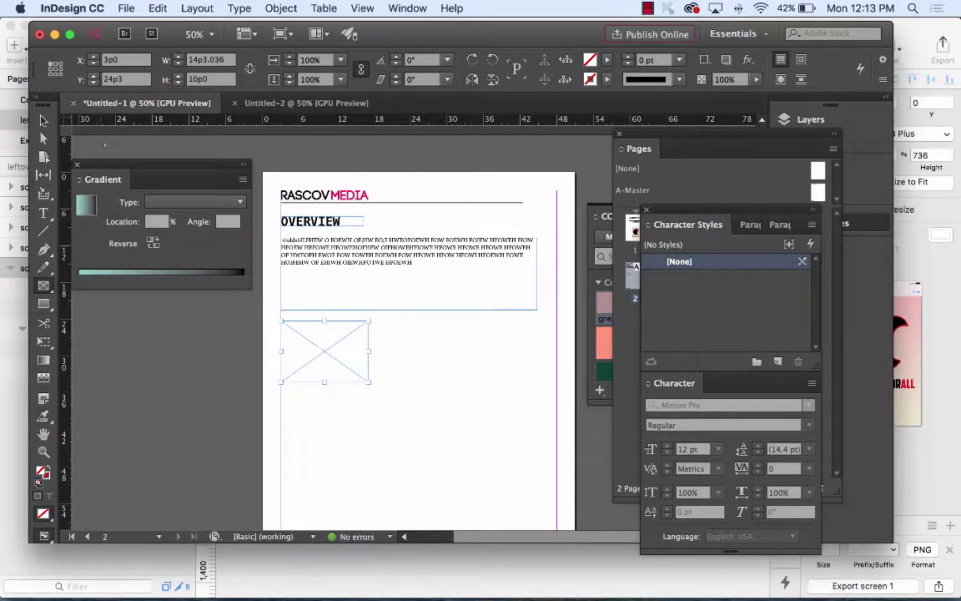
{"action": "key", "text": "v"}
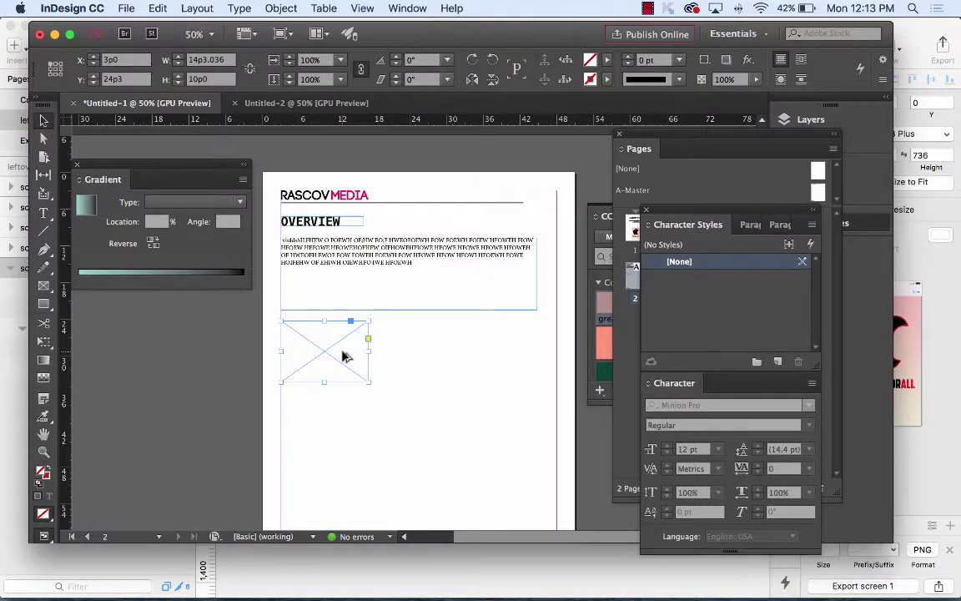
{"action": "left_click_drag", "start_coordinate": [344, 357], "coordinate": [525, 494]}
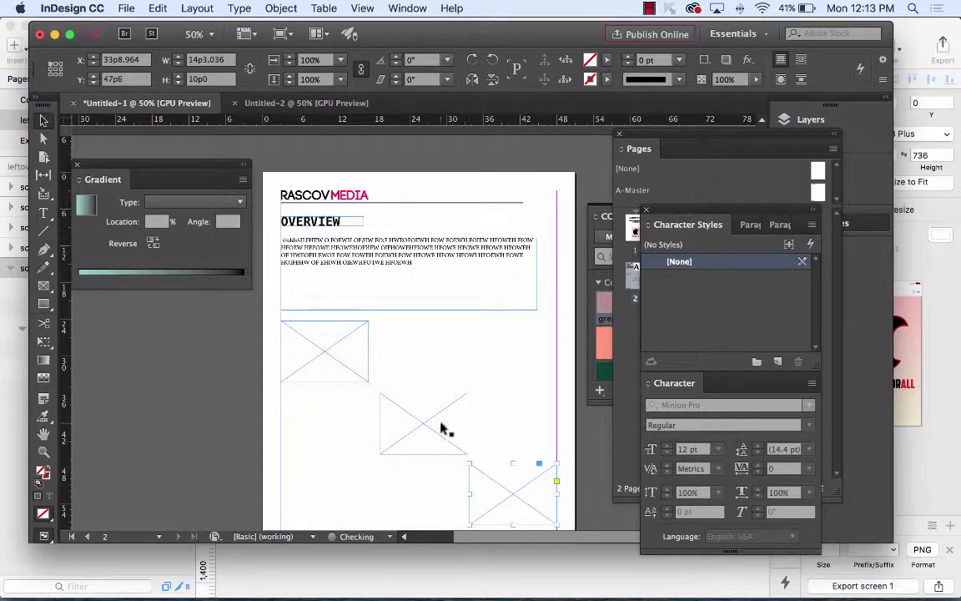
- Move the middle image frame to about X 18p6 and Y 35p11.5, centred between the other two frames, and deselect it
{"action": "left_click_drag", "start_coordinate": [442, 429], "coordinate": [428, 422]}
{"action": "key", "text": "Right"}
{"action": "key", "text": "Right"}
{"action": "key", "text": "Right"}
{"action": "key", "text": "Right"}
{"action": "key", "text": "Right"}
{"action": "key", "text": "Right"}
{"action": "key", "text": "Right"}
{"action": "key", "text": "Right"}
{"action": "key", "text": "Right"}
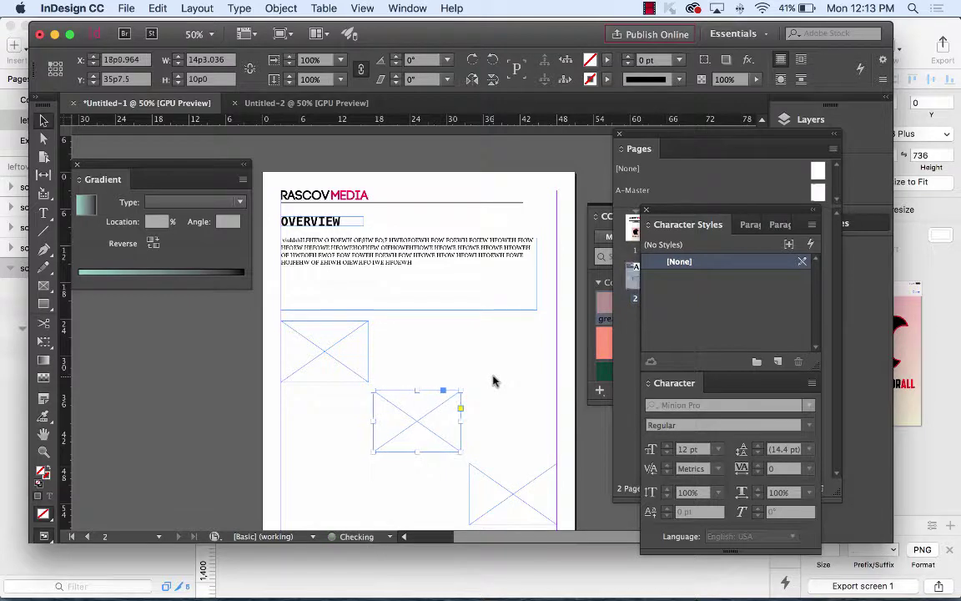
{"action": "key", "text": "Down"}
{"action": "key", "text": "Right"}
{"action": "key", "text": "Down"}
{"action": "key", "text": "Down"}
{"action": "key", "text": "Down"}
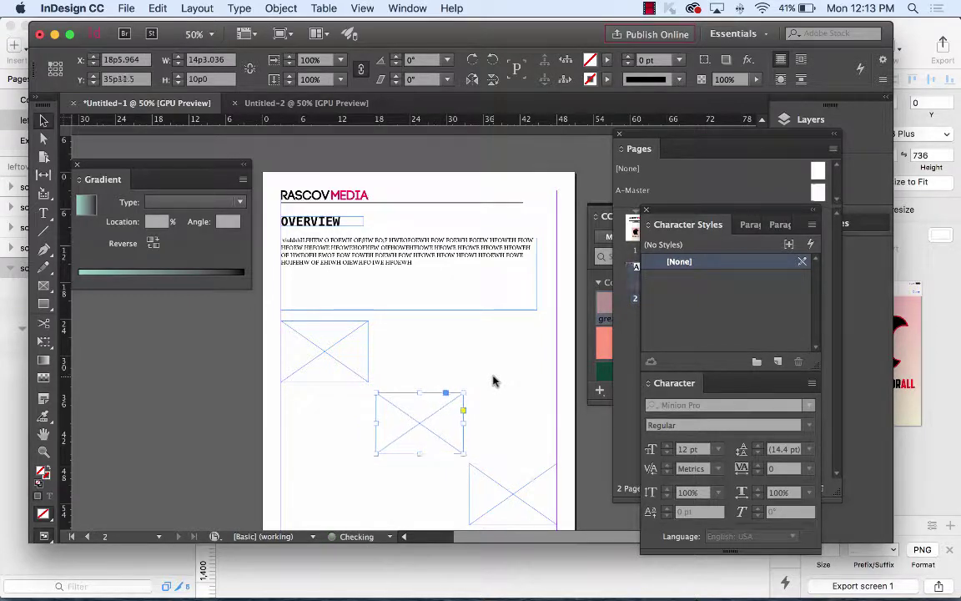
{"action": "left_click", "coordinate": [494, 375]}
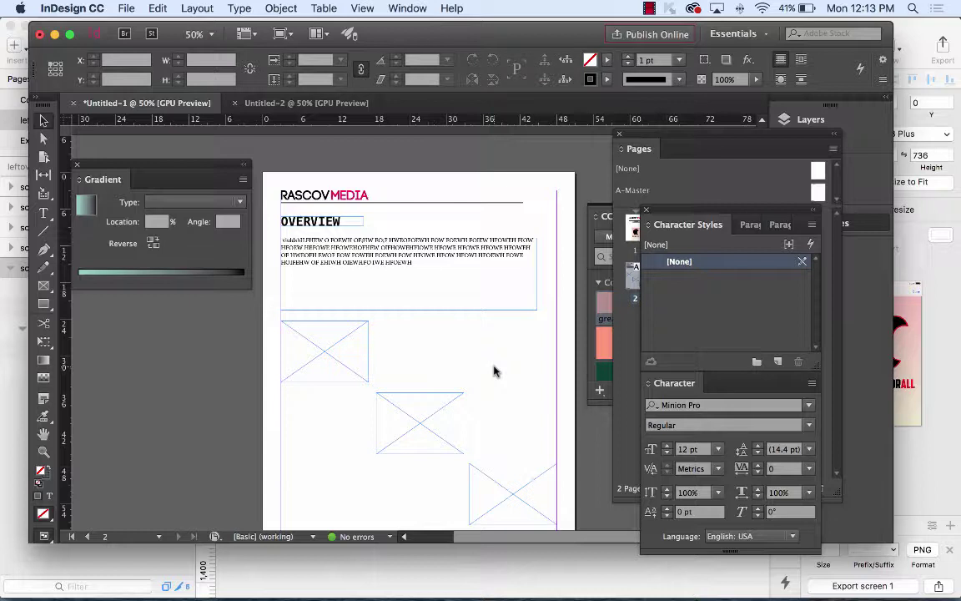
- Place Screenshot-1.png from the Interface_design_food folder into the first image frame
{"action": "left_click", "coordinate": [355, 361]}
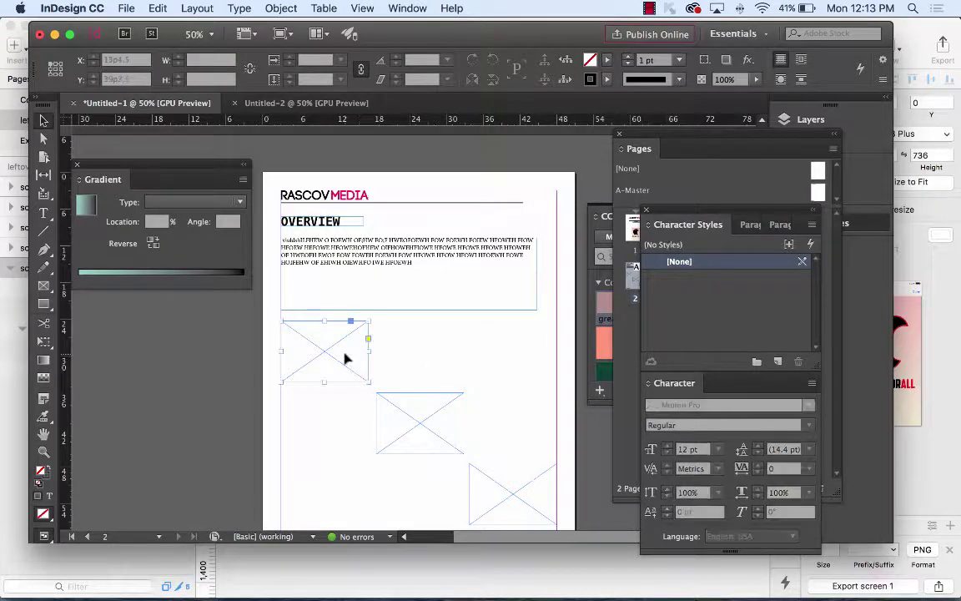
{"action": "left_click", "coordinate": [125, 8]}
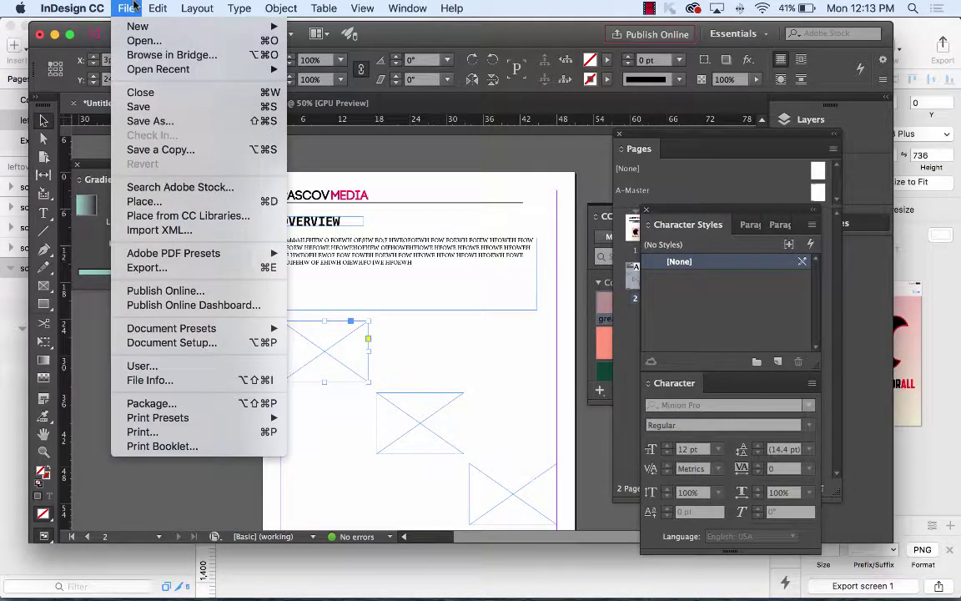
{"action": "left_click", "coordinate": [177, 207]}
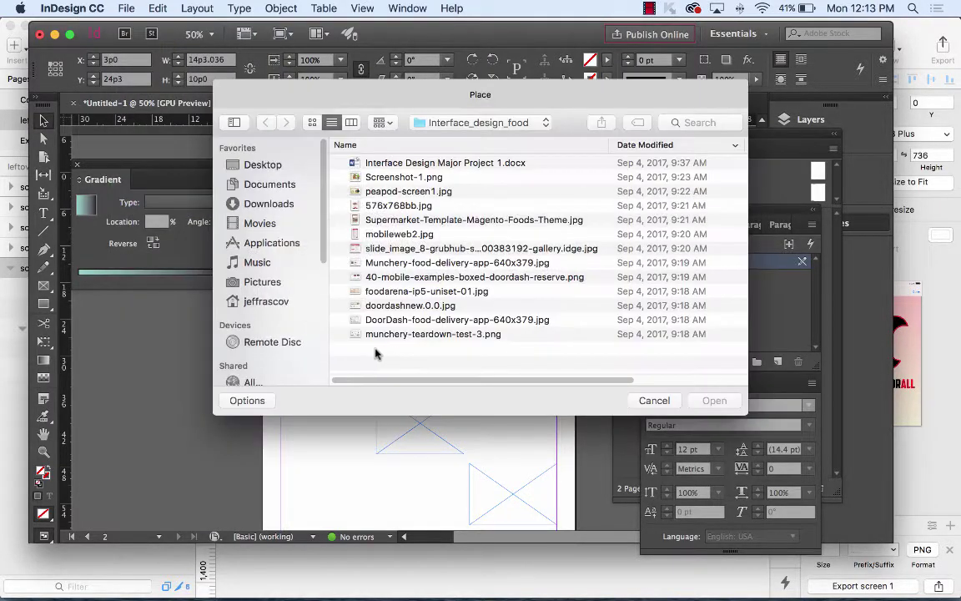
{"action": "left_click", "coordinate": [392, 177]}
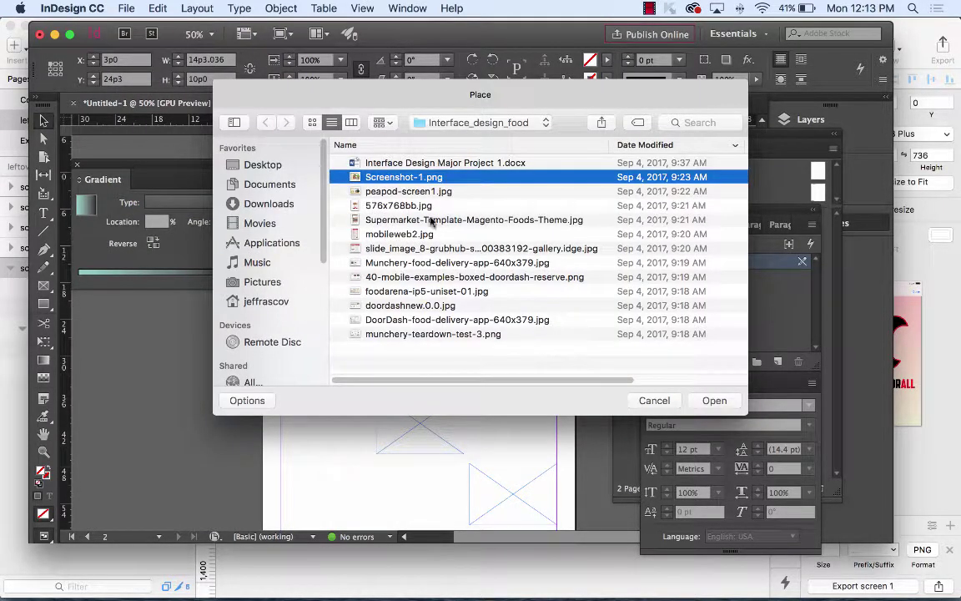
{"action": "left_click", "coordinate": [714, 401]}
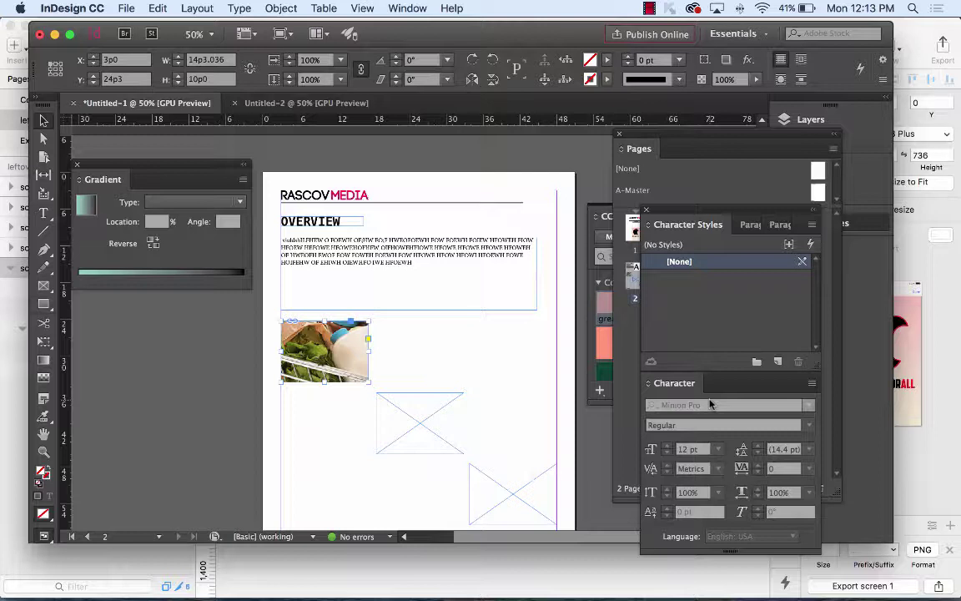
- Scale the screenshot within the first image frame using the Fill Frame Proportionally fitting option
{"action": "left_click", "coordinate": [199, 6]}
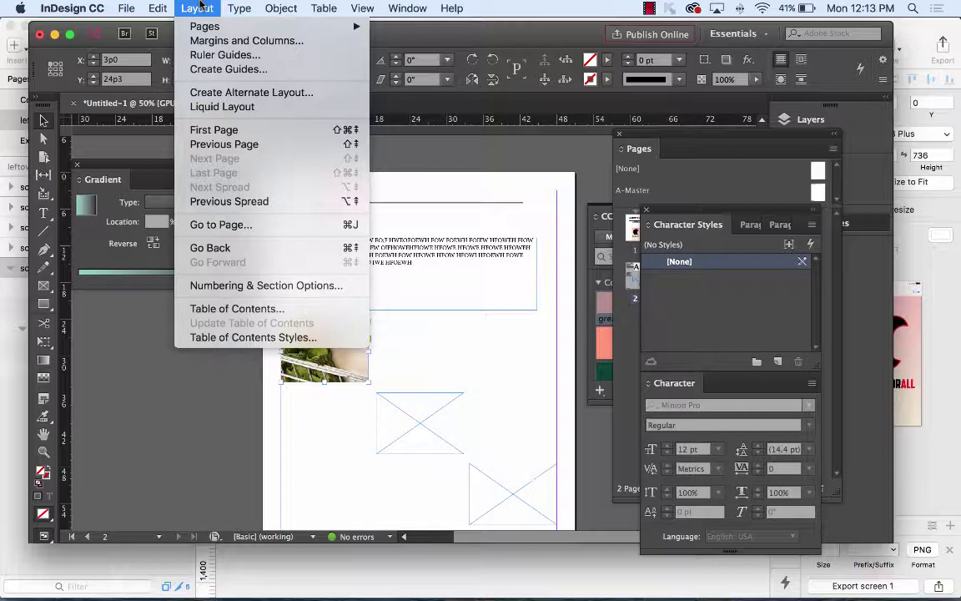
{"action": "mouse_move", "coordinate": [212, 30]}
{"action": "mouse_move", "coordinate": [163, 10]}
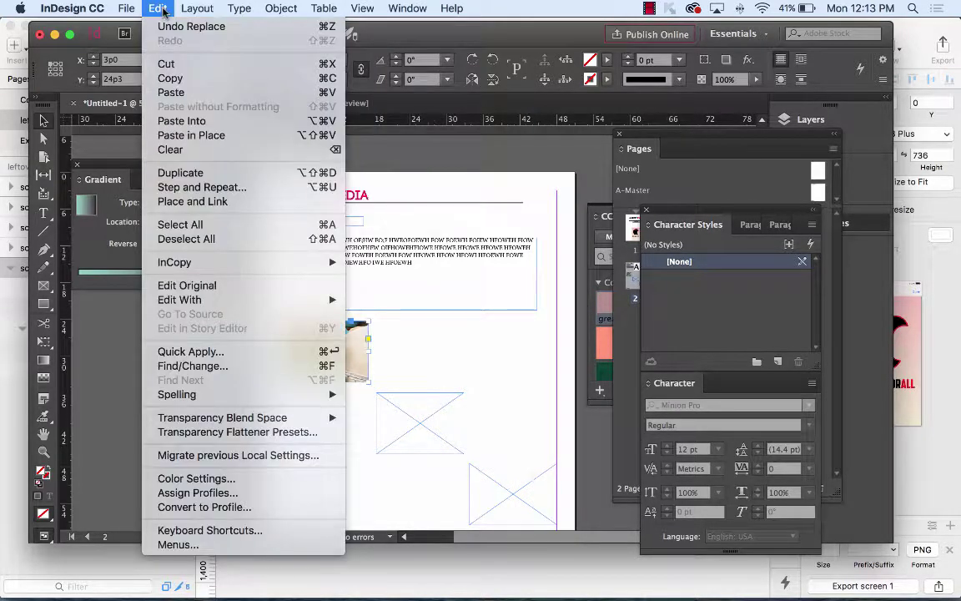
{"action": "mouse_move", "coordinate": [233, 6]}
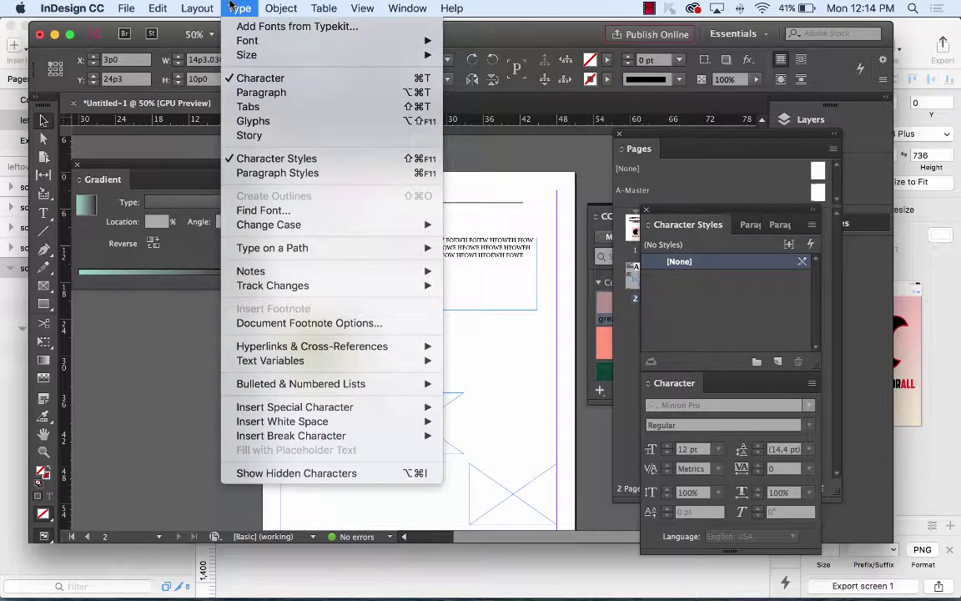
{"action": "mouse_move", "coordinate": [270, 5]}
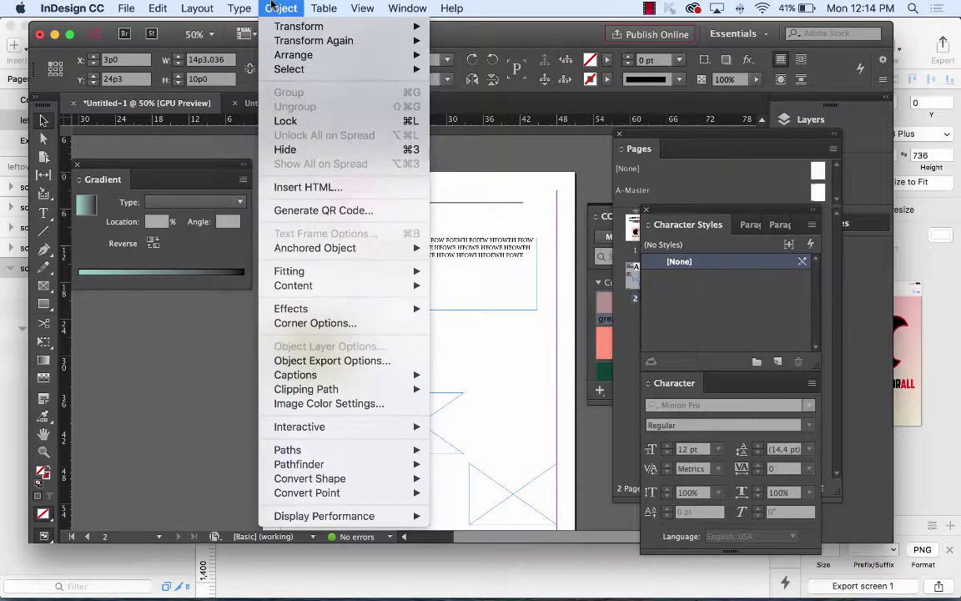
{"action": "mouse_move", "coordinate": [318, 271]}
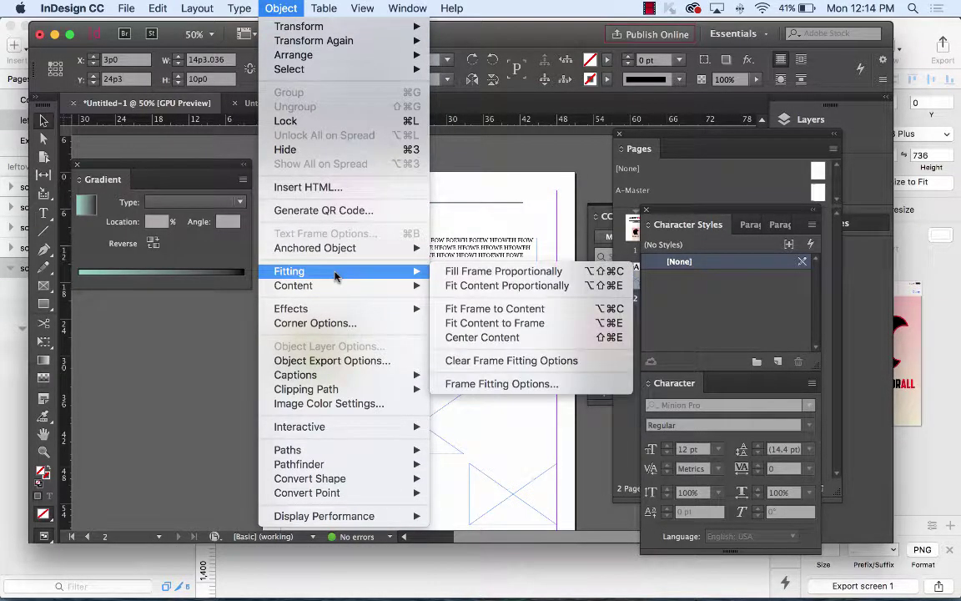
{"action": "left_click", "coordinate": [487, 286]}
{"action": "left_click", "coordinate": [45, 286]}
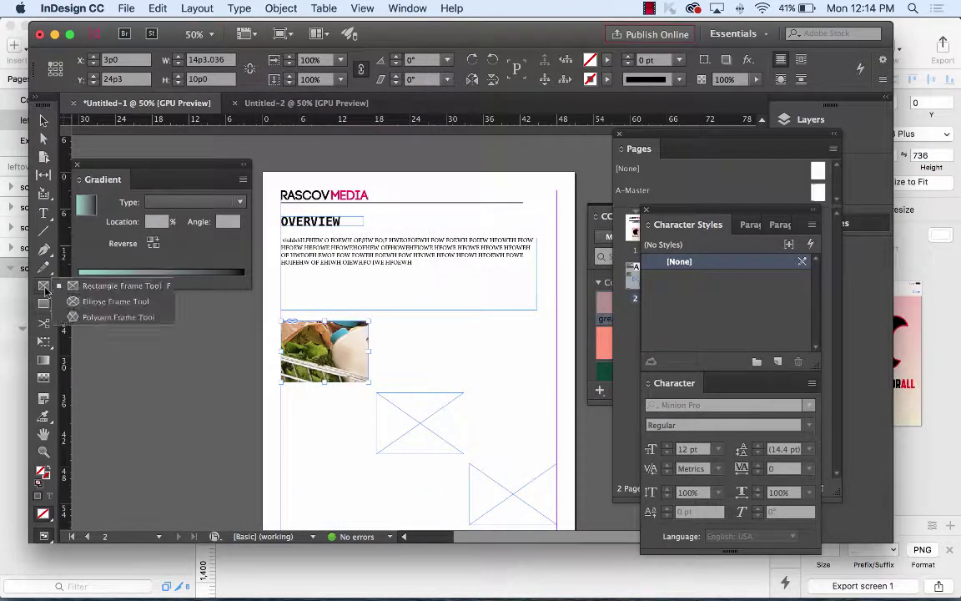
{"action": "left_click", "coordinate": [43, 120]}
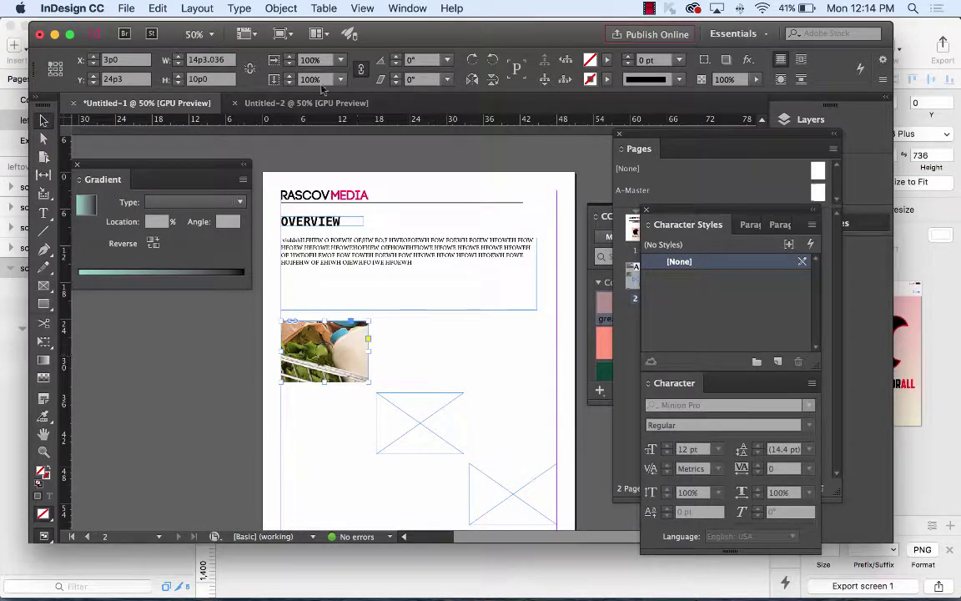
{"action": "left_click", "coordinate": [282, 8]}
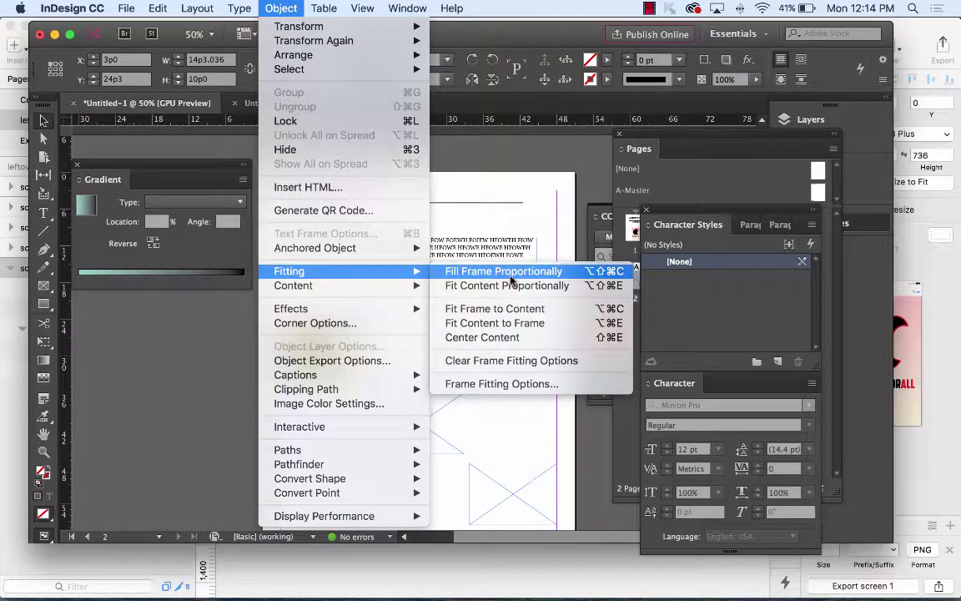
{"action": "left_click", "coordinate": [510, 276]}
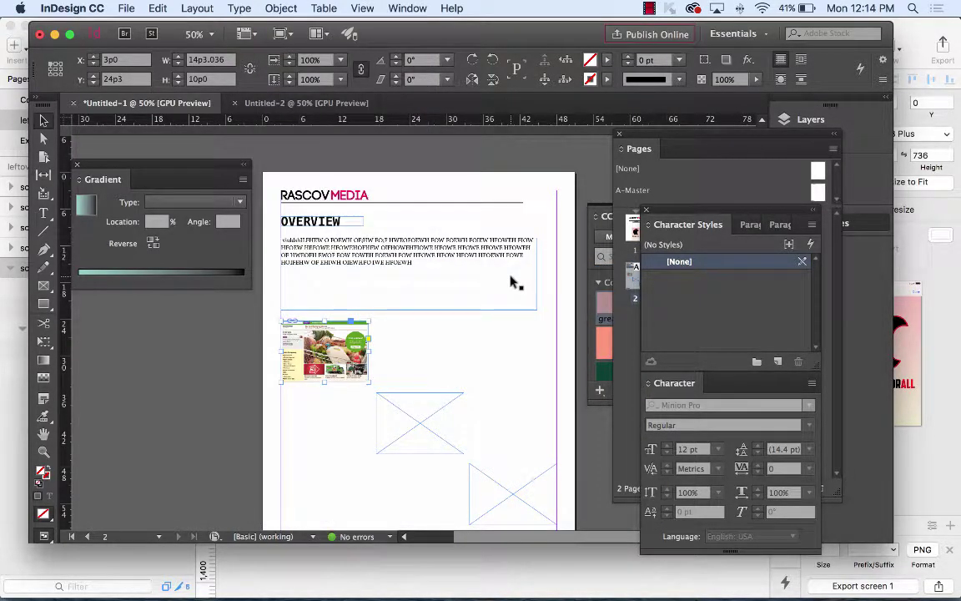
- Place peapod-screen1.jpg into the middle image frame and scale it with the Fill Frame Proportionally fitting option
{"action": "left_click", "coordinate": [436, 439]}
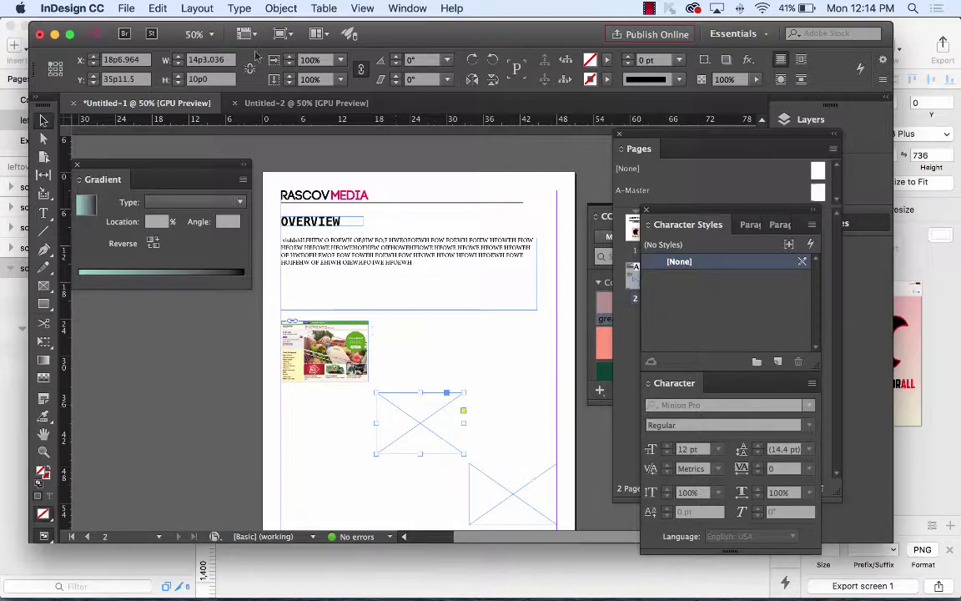
{"action": "left_click", "coordinate": [124, 8]}
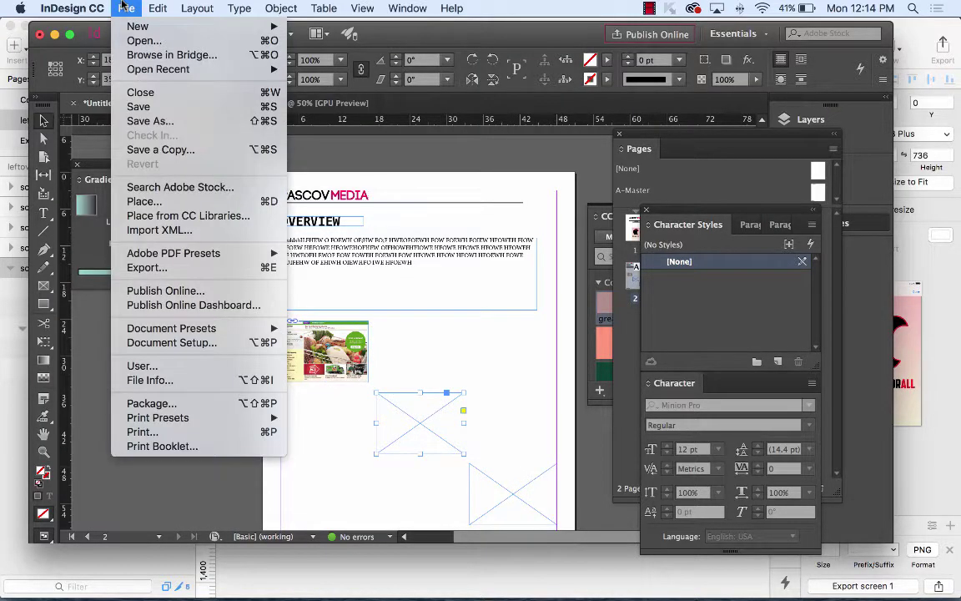
{"action": "left_click", "coordinate": [178, 203]}
{"action": "left_click", "coordinate": [400, 191]}
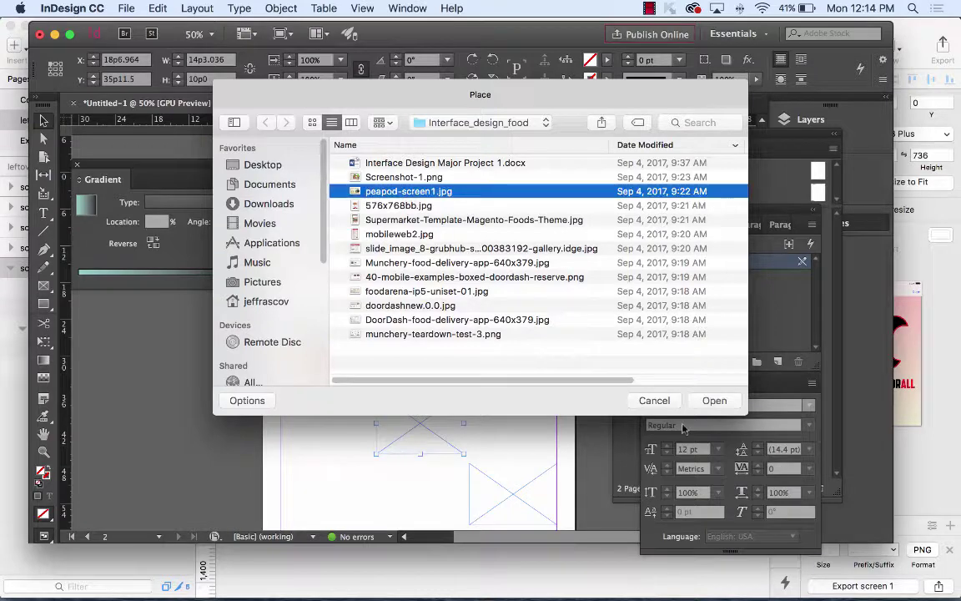
{"action": "left_click", "coordinate": [715, 400]}
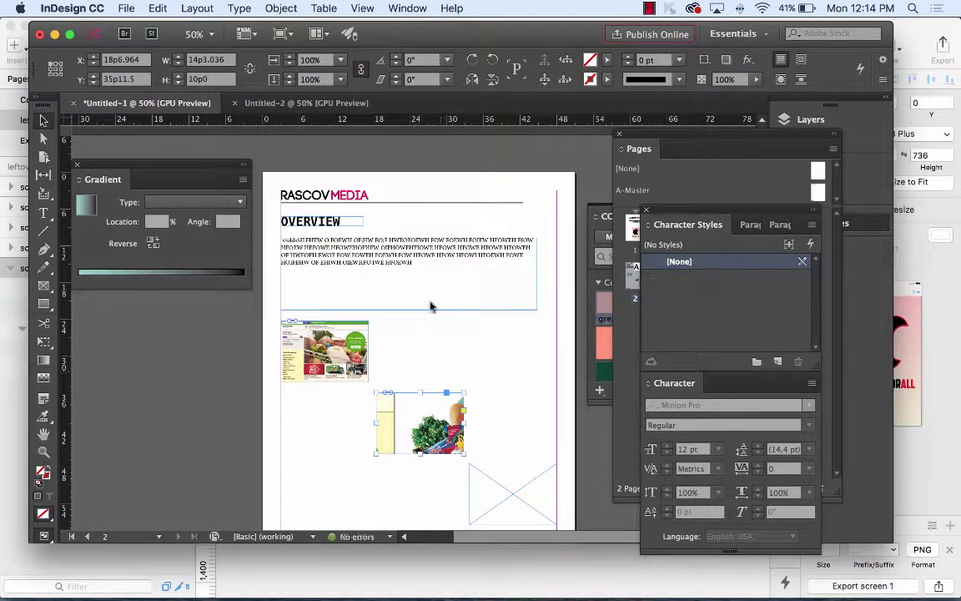
{"action": "left_click", "coordinate": [286, 6]}
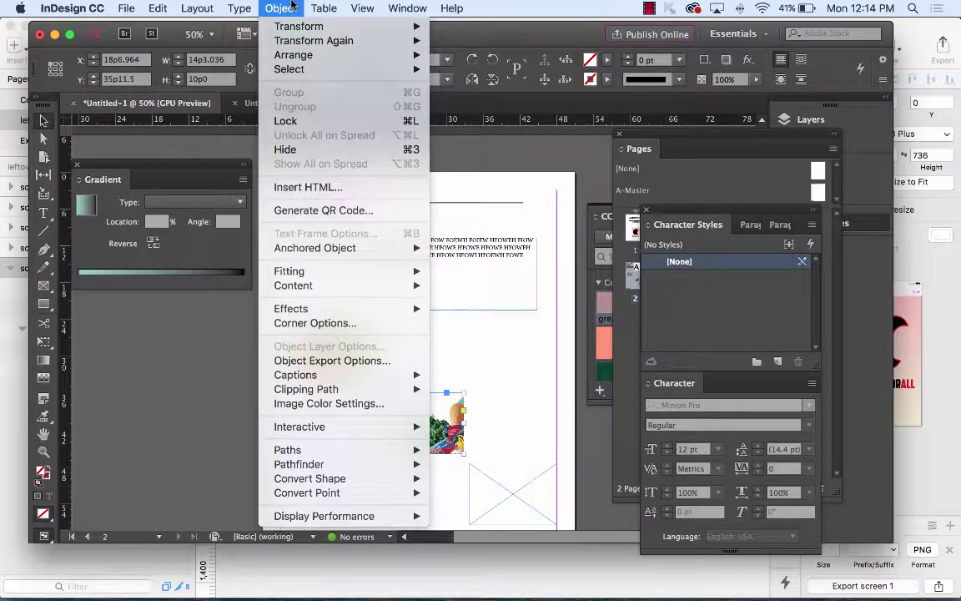
{"action": "mouse_move", "coordinate": [392, 272]}
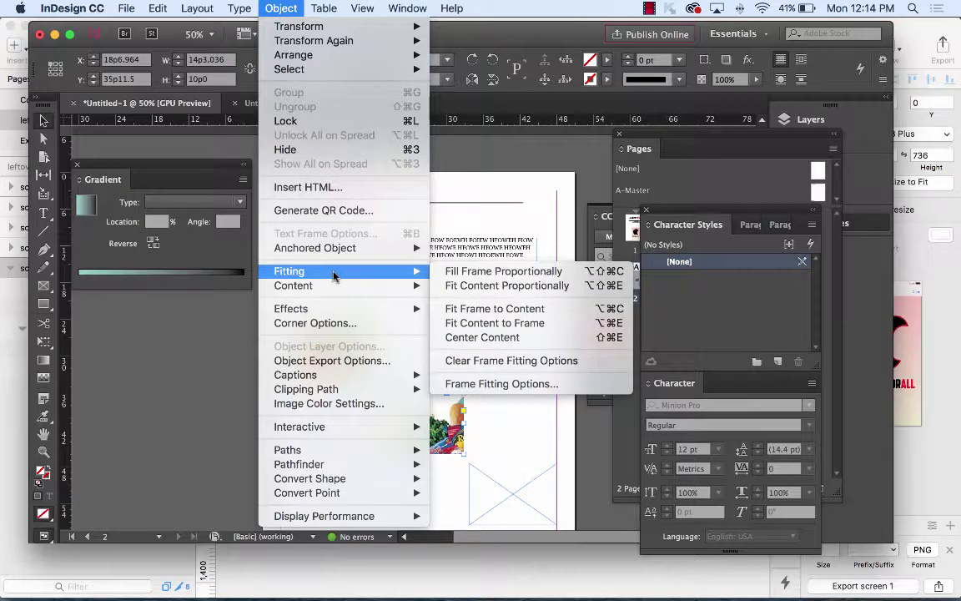
{"action": "left_click", "coordinate": [511, 271]}
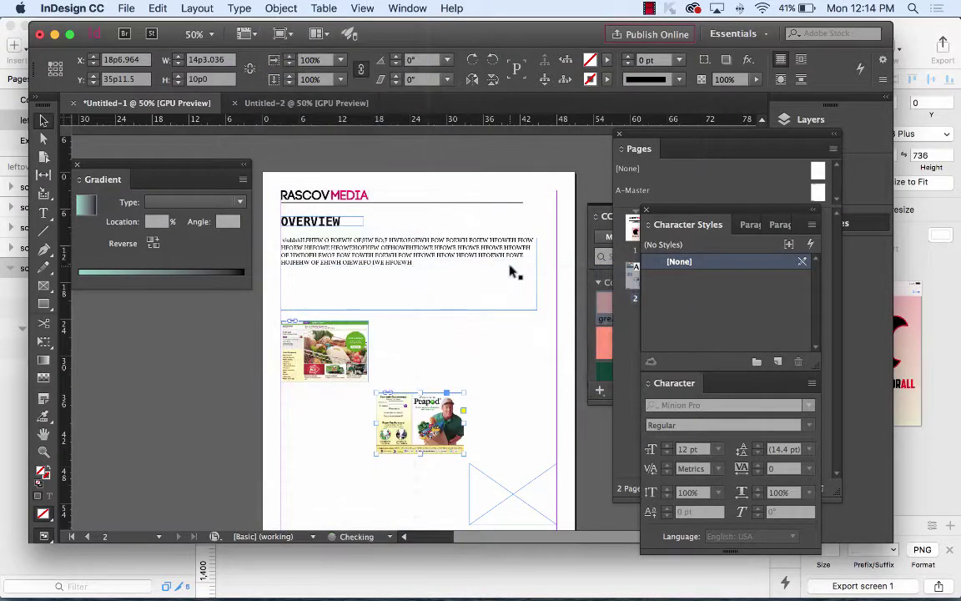
- Place Munchery-food-delivery-app-640x379.jpg into the third image frame and scale it with the Fill Frame Proportionally fitting option
{"action": "left_click", "coordinate": [491, 480]}
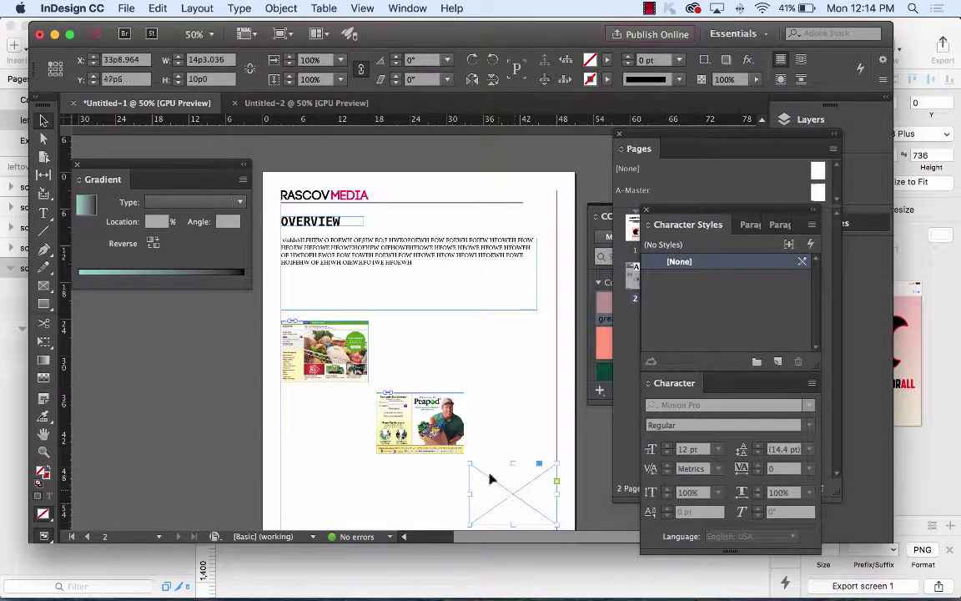
{"action": "left_click", "coordinate": [131, 10]}
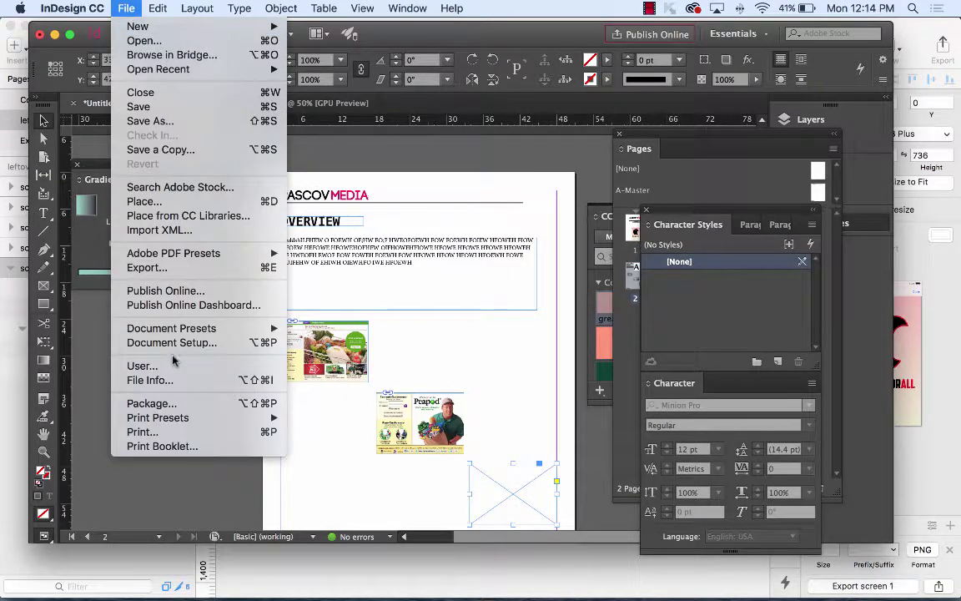
{"action": "left_click", "coordinate": [144, 201]}
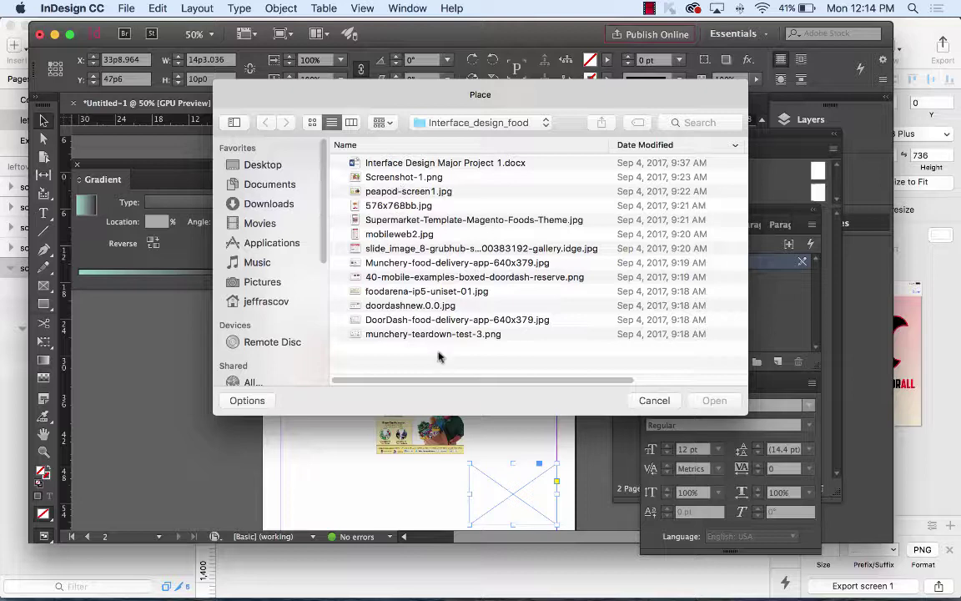
{"action": "left_click", "coordinate": [421, 309]}
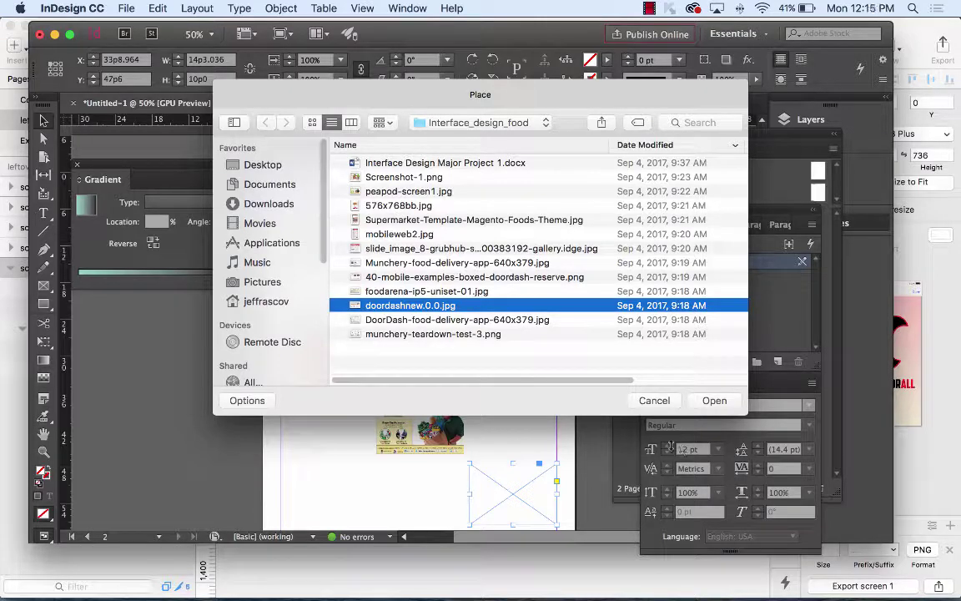
{"action": "left_click", "coordinate": [396, 247]}
{"action": "left_click", "coordinate": [434, 264]}
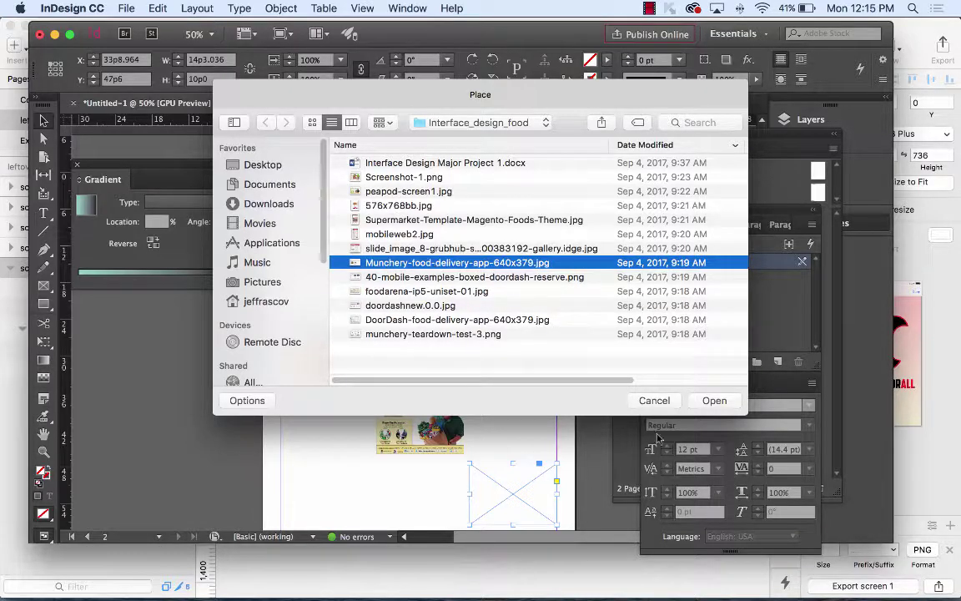
{"action": "left_click", "coordinate": [712, 400]}
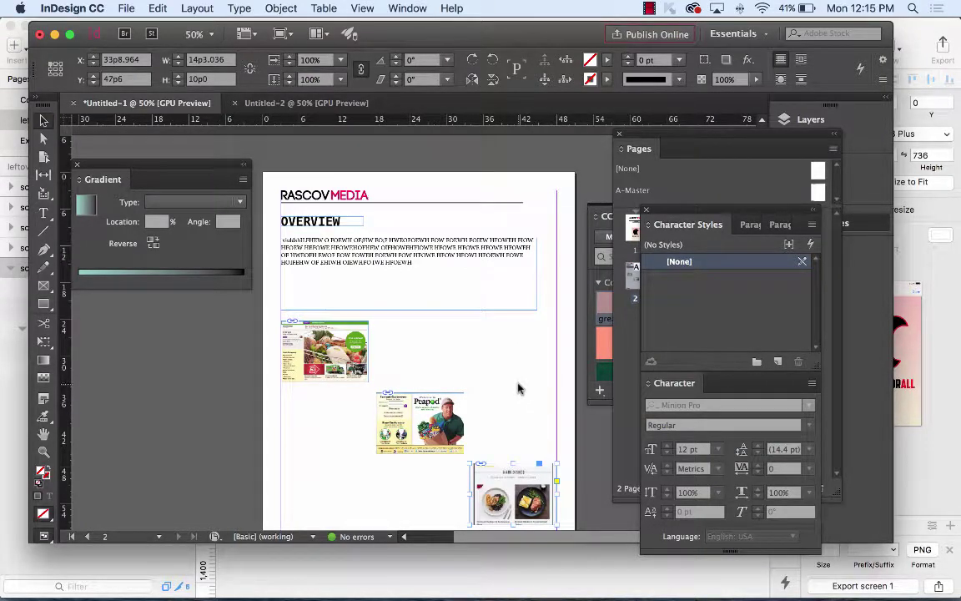
{"action": "left_click", "coordinate": [286, 8]}
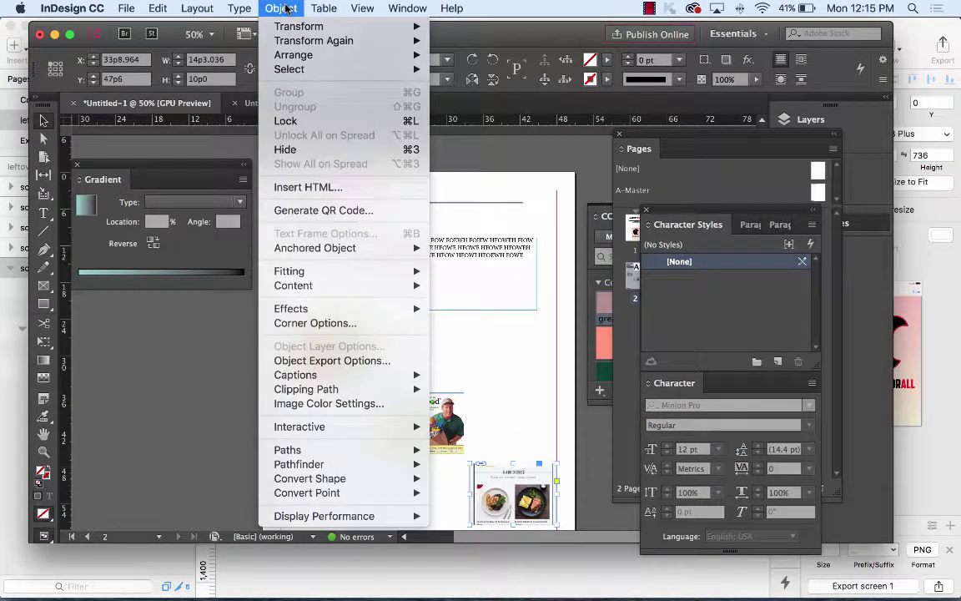
{"action": "mouse_move", "coordinate": [317, 272]}
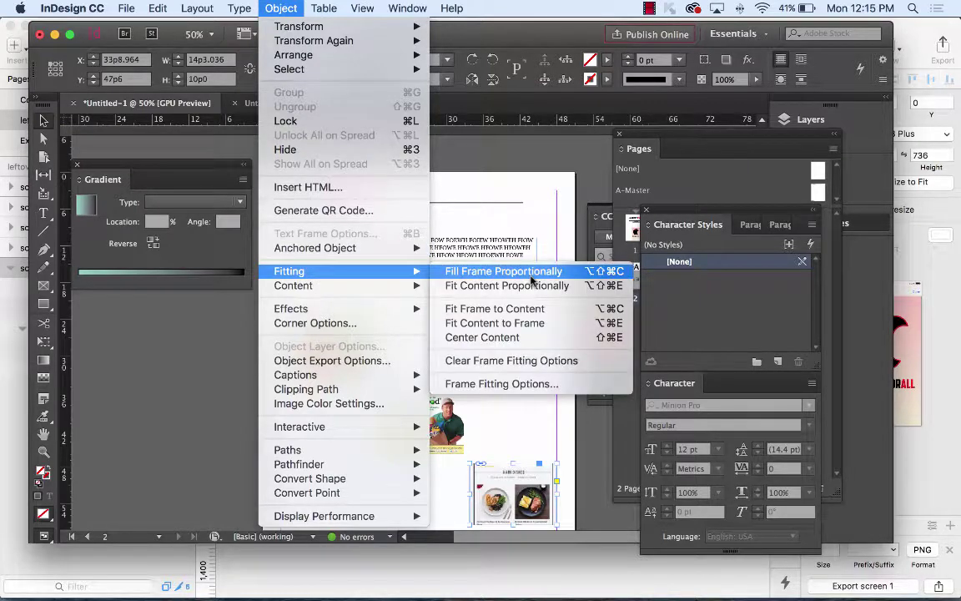
{"action": "left_click", "coordinate": [531, 277]}
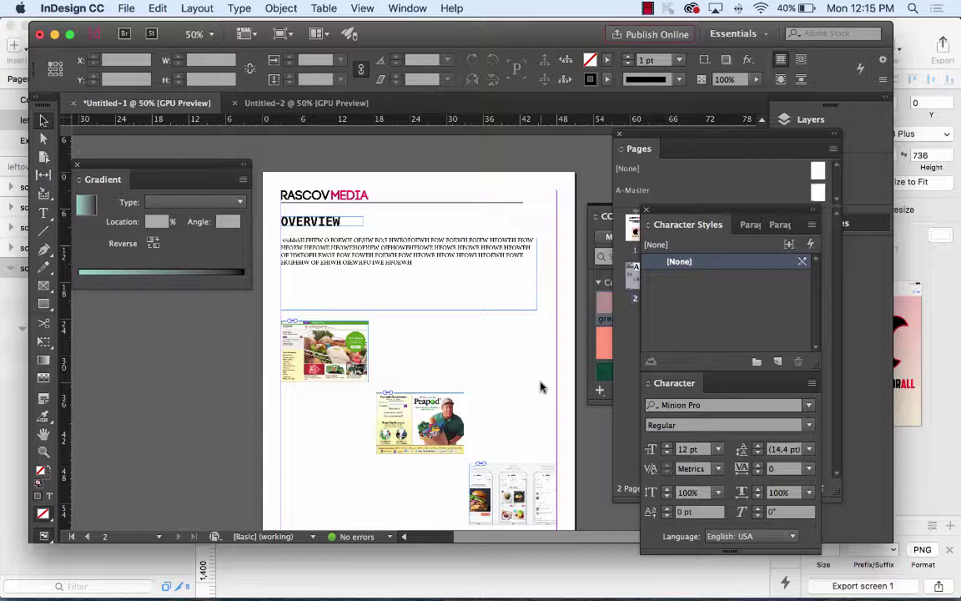
- Move the Character Styles and Character panels clear of the page thumbnails, duplicate the page 2 spread and go to page 3
{"action": "left_click_drag", "start_coordinate": [673, 216], "coordinate": [713, 361]}
{"action": "right_click", "coordinate": [639, 277]}
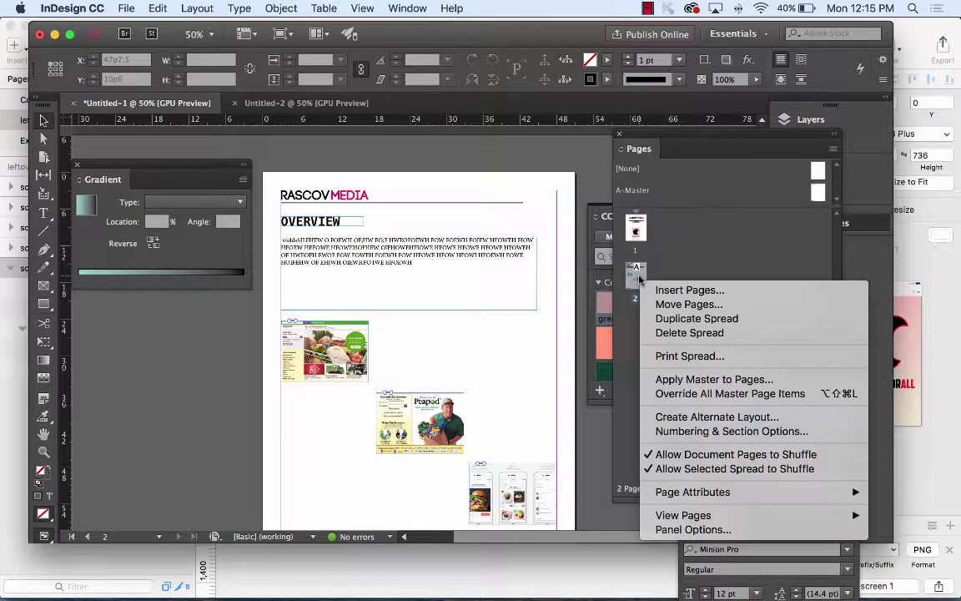
{"action": "left_click", "coordinate": [695, 320]}
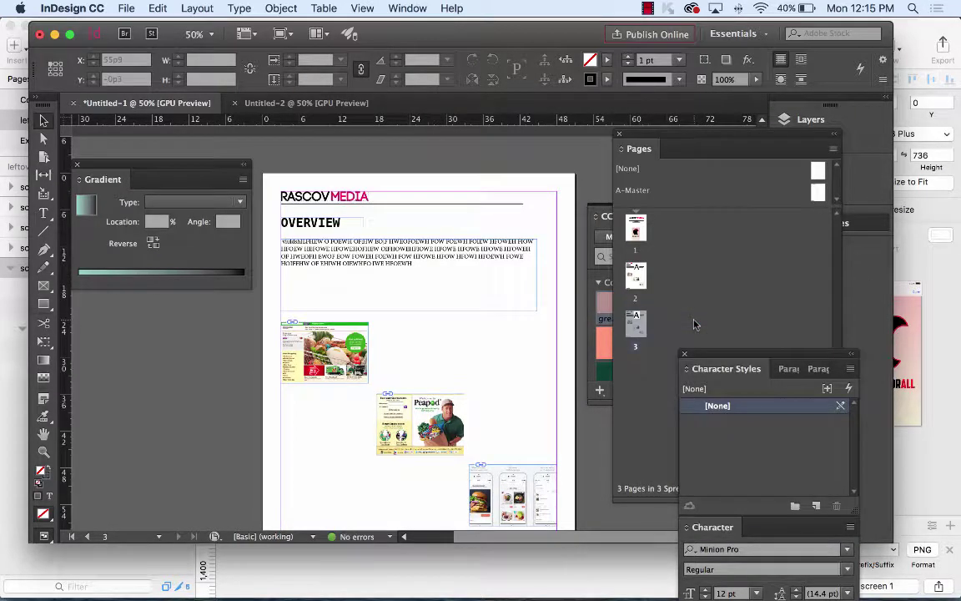
{"action": "double_click", "coordinate": [641, 325]}
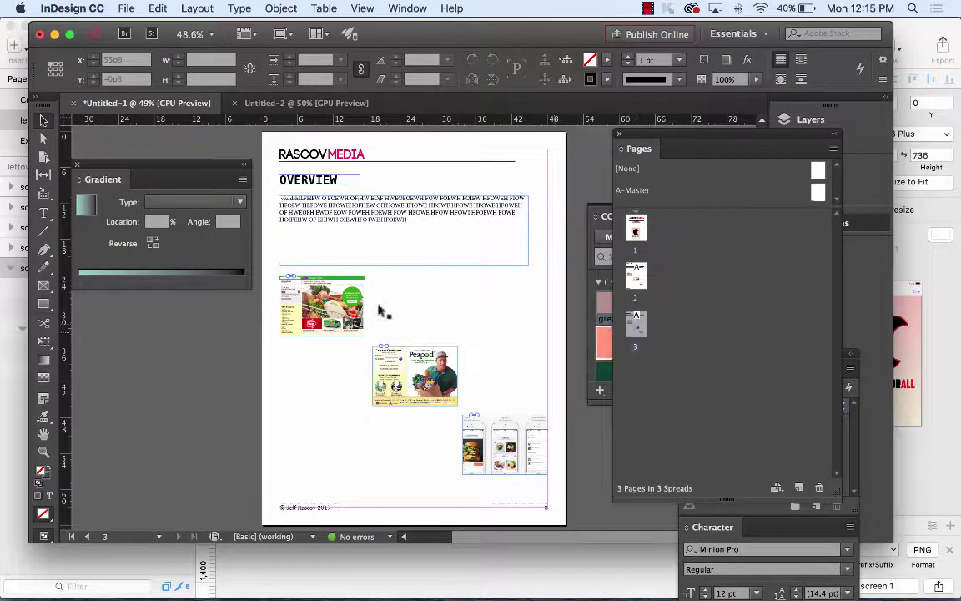
- Replace the OVERVIEW heading on page 3 with RESEARCH
{"action": "double_click", "coordinate": [308, 178]}
{"action": "left_click_drag", "start_coordinate": [338, 179], "coordinate": [272, 182]}
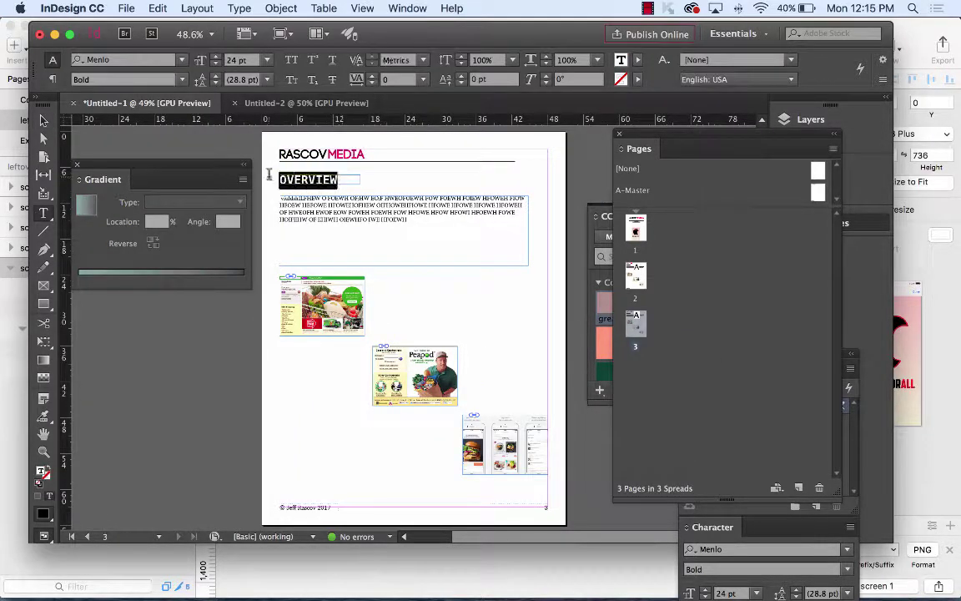
{"action": "type", "text": "RESEARCH"}
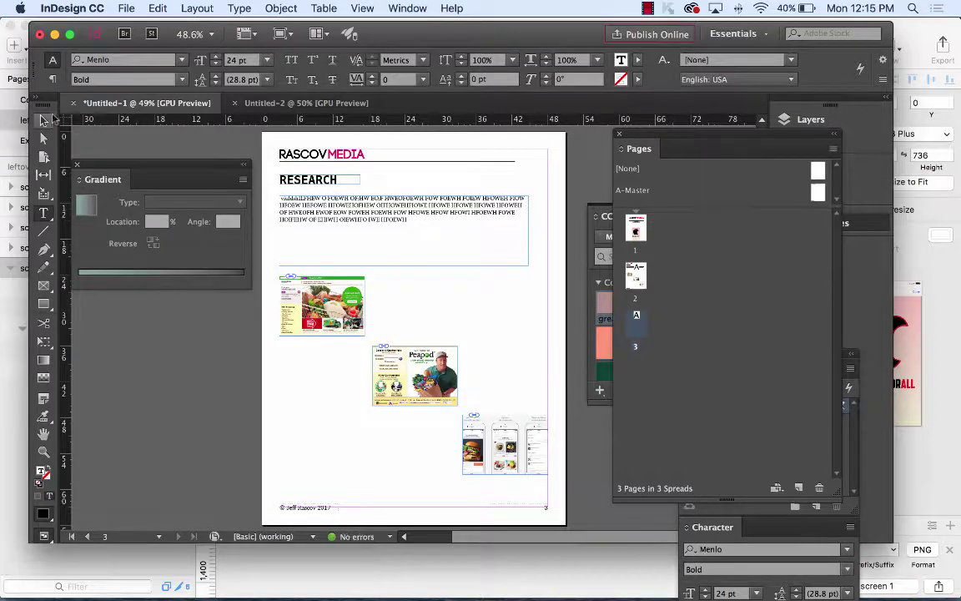
- Rearrange page 3's images, moving the Peapod image up beside the first screenshot and the phone mockups below and between them, and deselect
{"action": "left_click", "coordinate": [44, 120]}
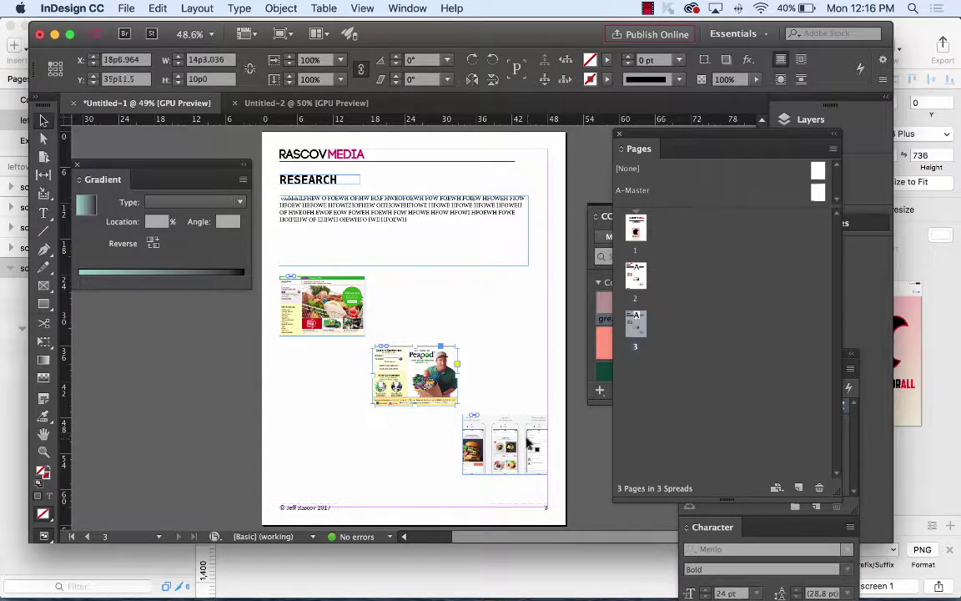
{"action": "left_click_drag", "start_coordinate": [504, 442], "coordinate": [350, 445]}
{"action": "left_click_drag", "start_coordinate": [421, 399], "coordinate": [456, 340]}
{"action": "left_click_drag", "start_coordinate": [350, 442], "coordinate": [406, 420]}
{"action": "left_click", "coordinate": [501, 364]}
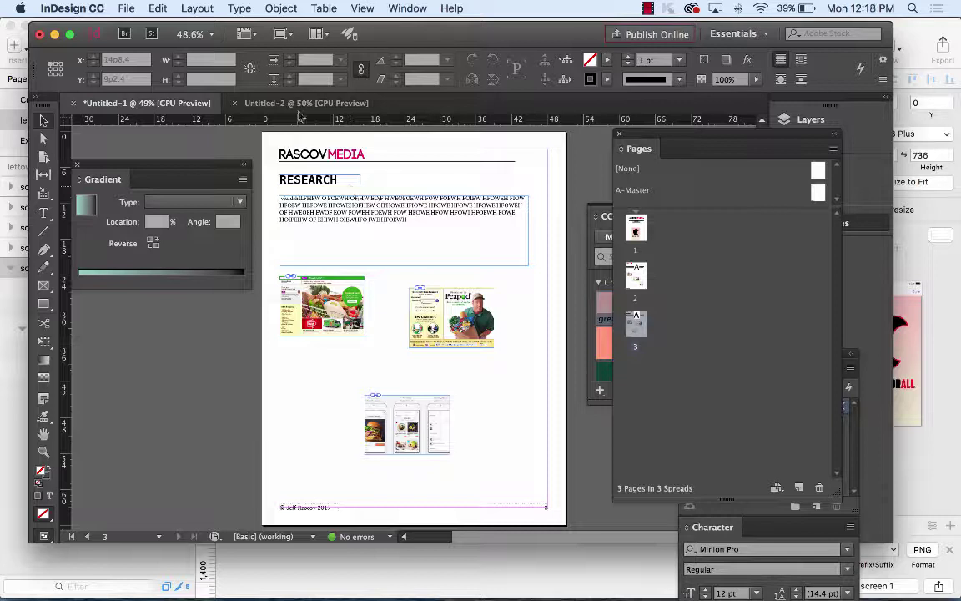
- Save the document as FOODAPPPROPOSAL.indd in the interface design folder
{"action": "left_click", "coordinate": [126, 9]}
{"action": "mouse_move", "coordinate": [72, 8]}
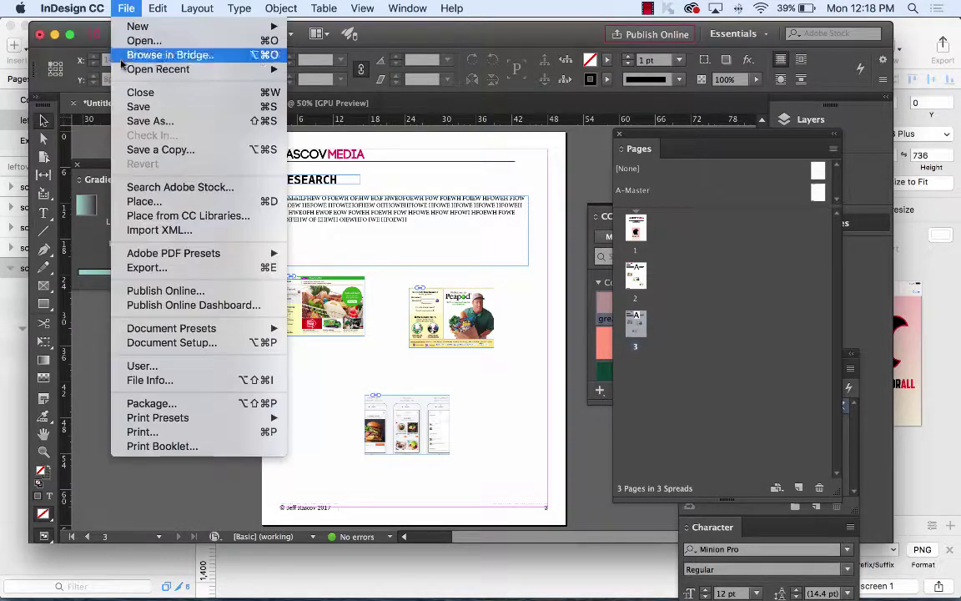
{"action": "left_click", "coordinate": [127, 111]}
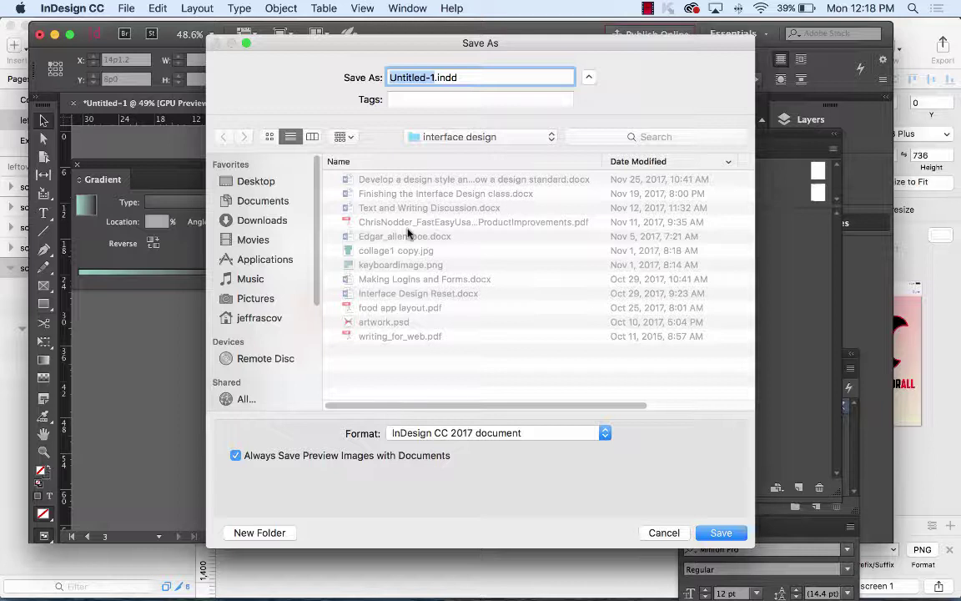
{"action": "type", "text": "FOODAPP"}
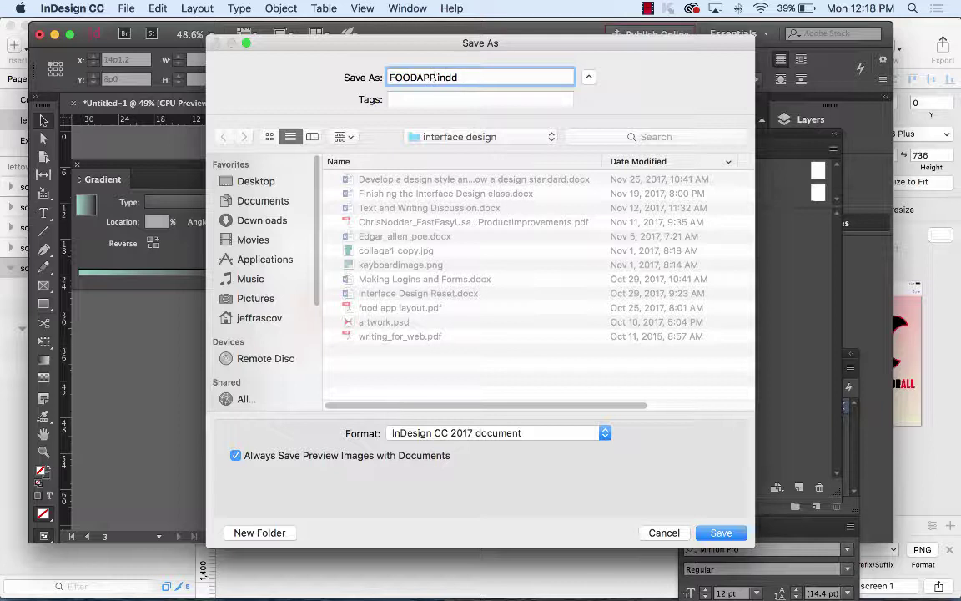
{"action": "type", "text": "PROPOSAL"}
{"action": "left_click", "coordinate": [722, 534]}
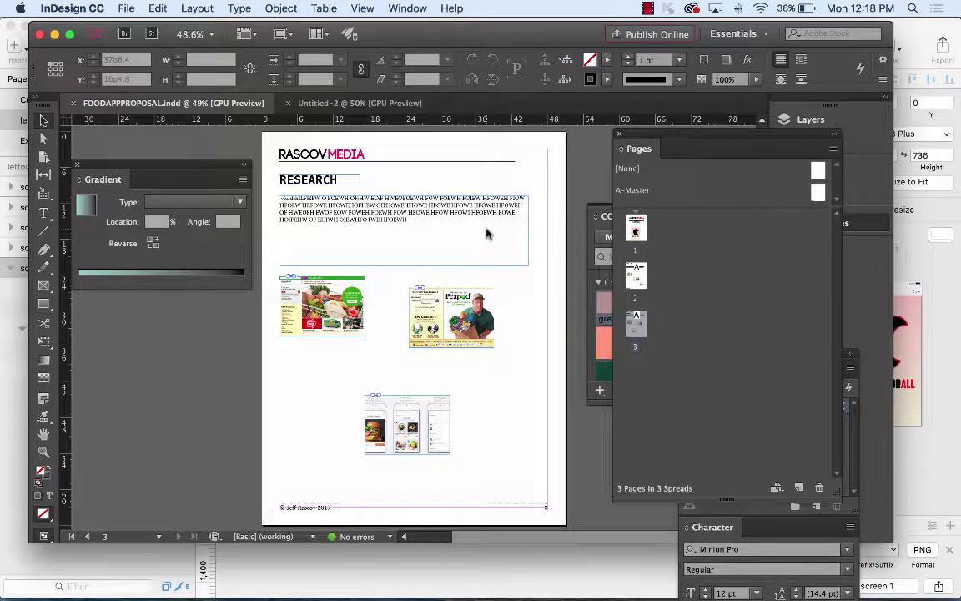
- Start a PDF export with the High Quality Print preset, saving as FOODAPPPROPOSAL.pdf in the interface design folder
{"action": "left_click", "coordinate": [128, 8]}
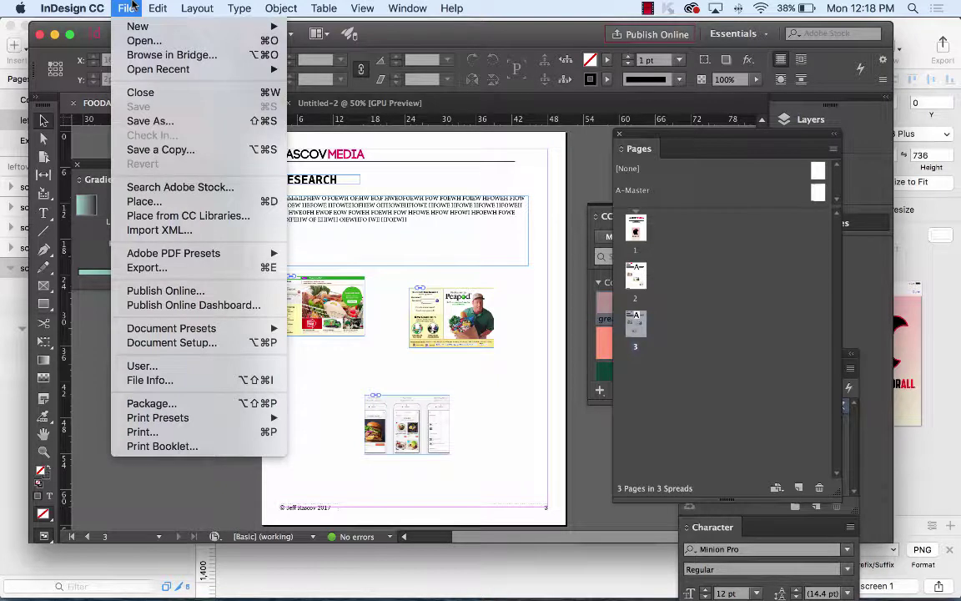
{"action": "mouse_move", "coordinate": [214, 254]}
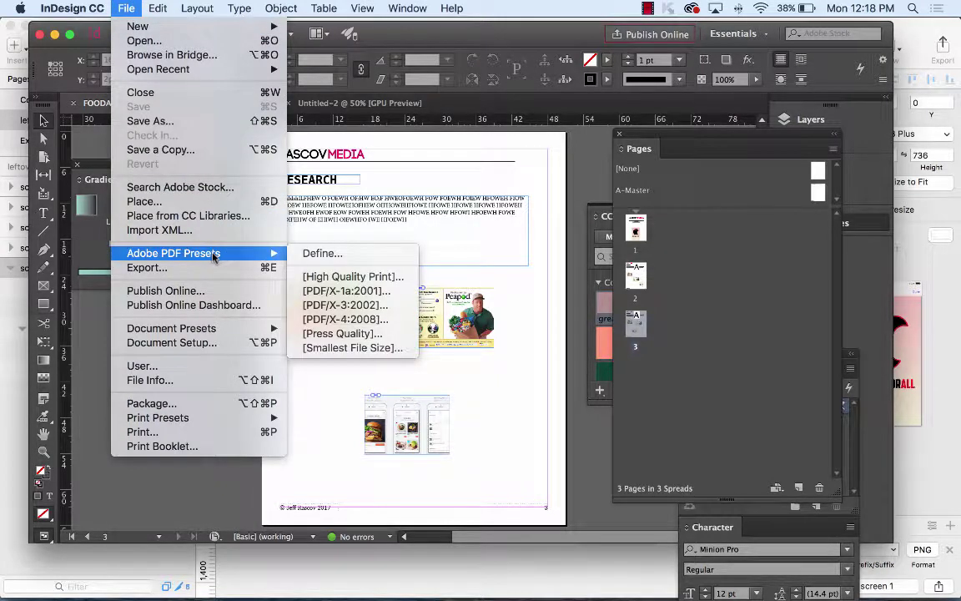
{"action": "left_click", "coordinate": [389, 280]}
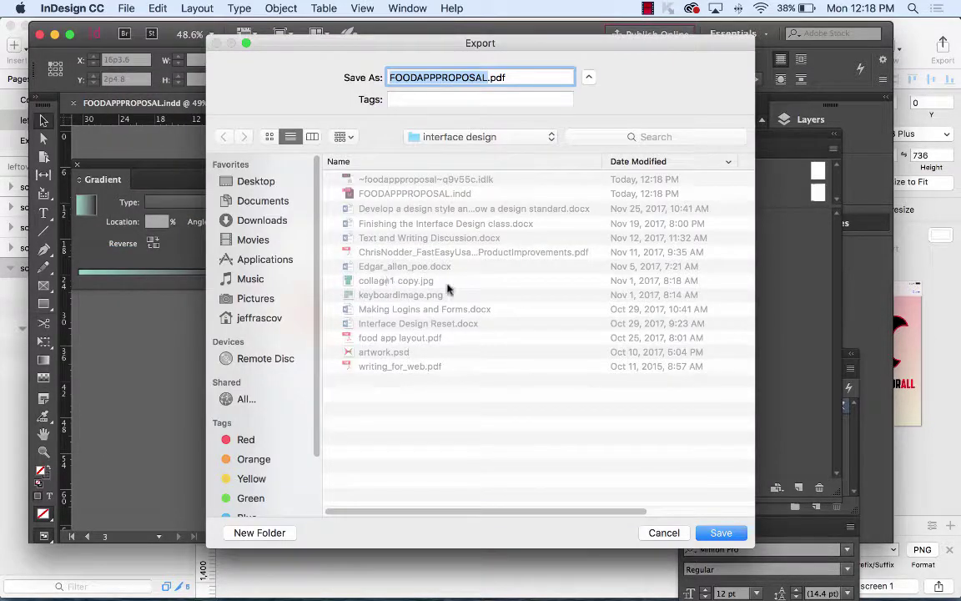
{"action": "left_click", "coordinate": [721, 532]}
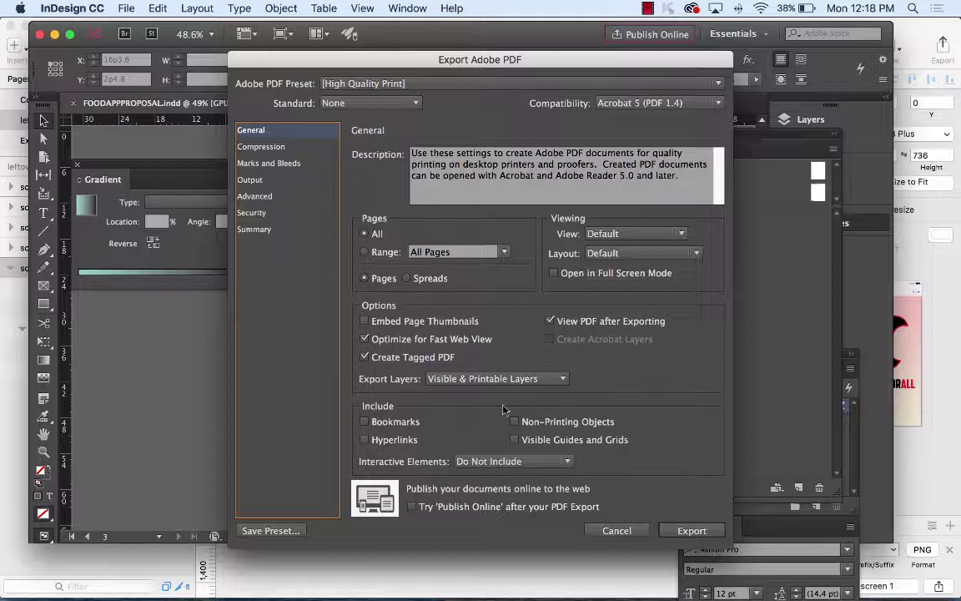
- Review the PDF export's Compression, Marks and Bleeds, Output, Advanced and Security settings and return to the General settings
{"action": "left_click", "coordinate": [250, 146]}
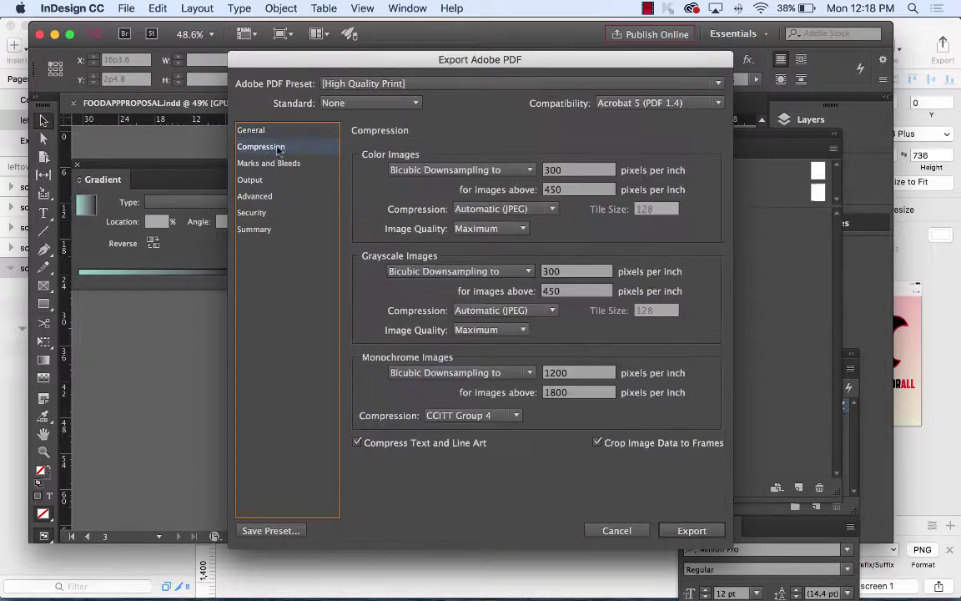
{"action": "left_click", "coordinate": [251, 163]}
{"action": "left_click", "coordinate": [244, 179]}
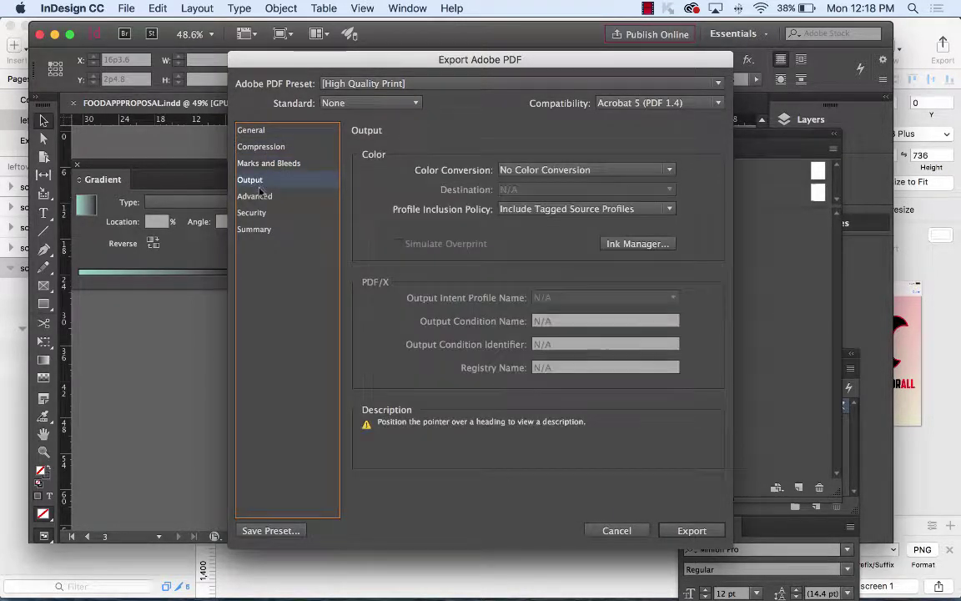
{"action": "left_click", "coordinate": [242, 196]}
{"action": "left_click", "coordinate": [256, 214]}
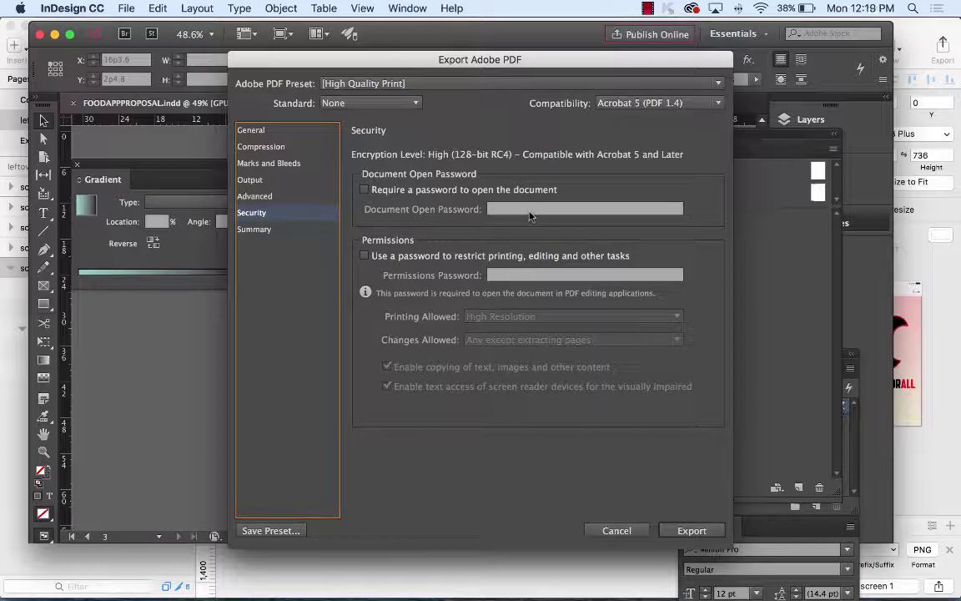
{"action": "left_click", "coordinate": [265, 130]}
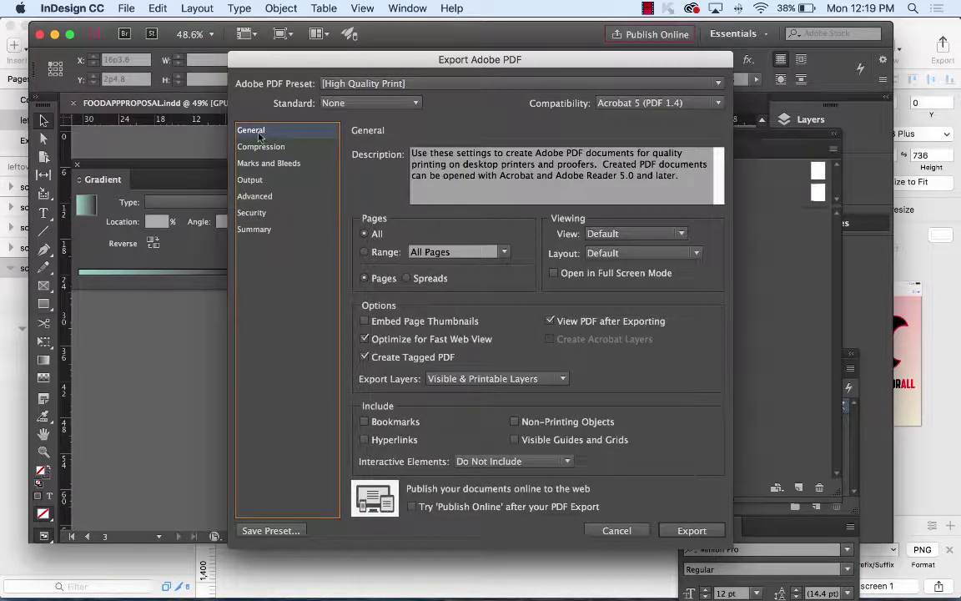
- Export all pages of the proposal to PDF with the High Quality Print preset, opening the file for viewing after export
{"action": "left_click", "coordinate": [696, 526]}
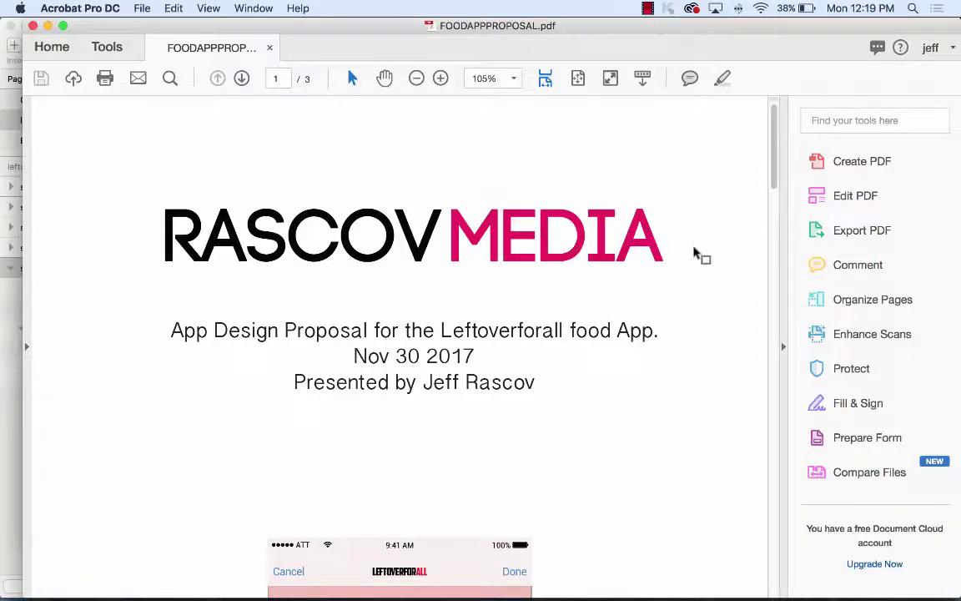
- Examine the exported FOODAPPPROPOSAL.pdf in Acrobat, checking the cover, OVERVIEW and RESEARCH pages with their images, headers and footers
{"action": "scroll", "coordinate": [678, 249], "scroll_direction": "down", "scroll_amount": 10}
{"action": "scroll", "coordinate": [677, 248], "scroll_direction": "down", "scroll_amount": 5}
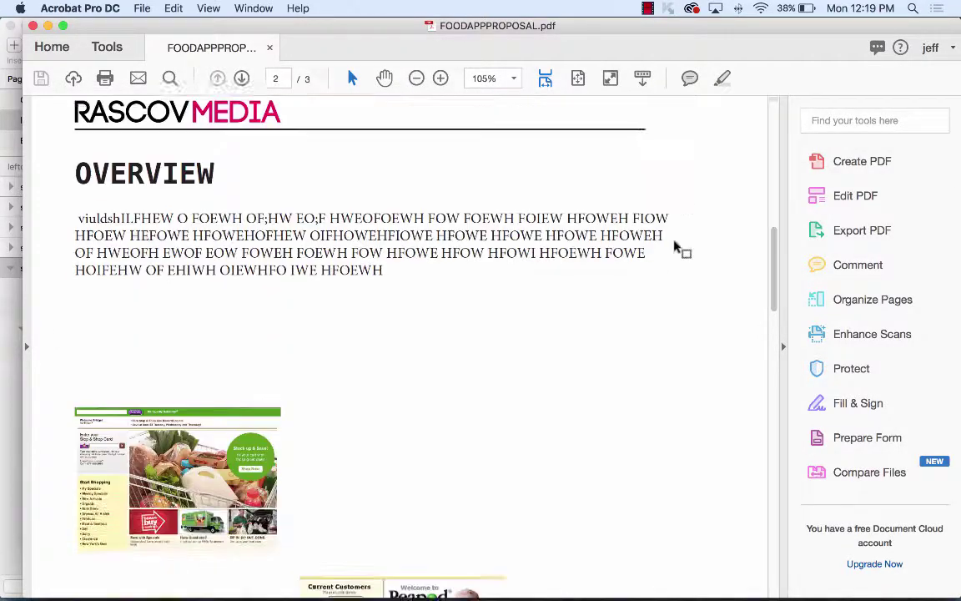
{"action": "scroll", "coordinate": [677, 249], "scroll_direction": "up", "scroll_amount": 2}
{"action": "scroll", "coordinate": [676, 247], "scroll_direction": "down", "scroll_amount": 10}
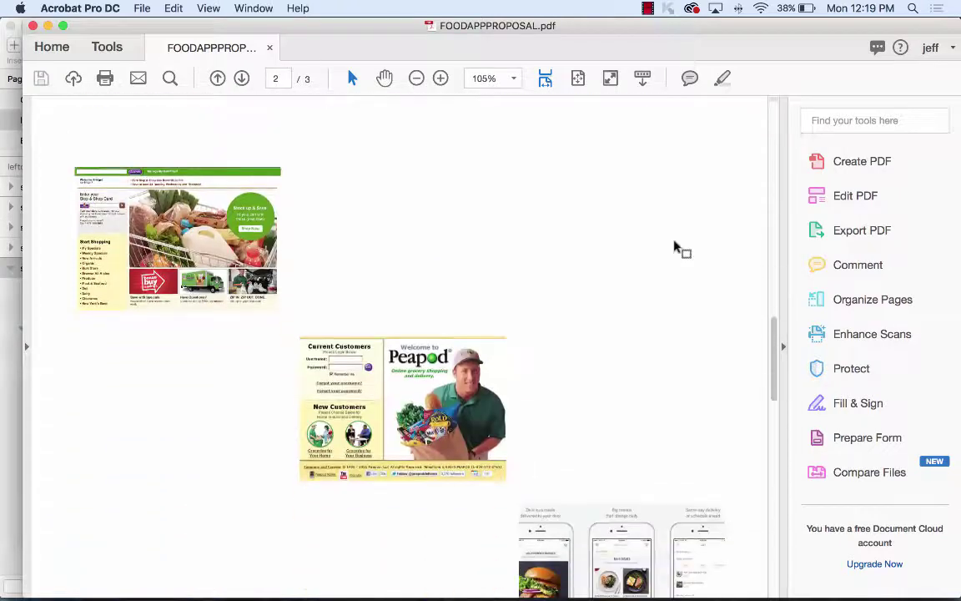
{"action": "scroll", "coordinate": [718, 234], "scroll_direction": "up", "scroll_amount": 5}
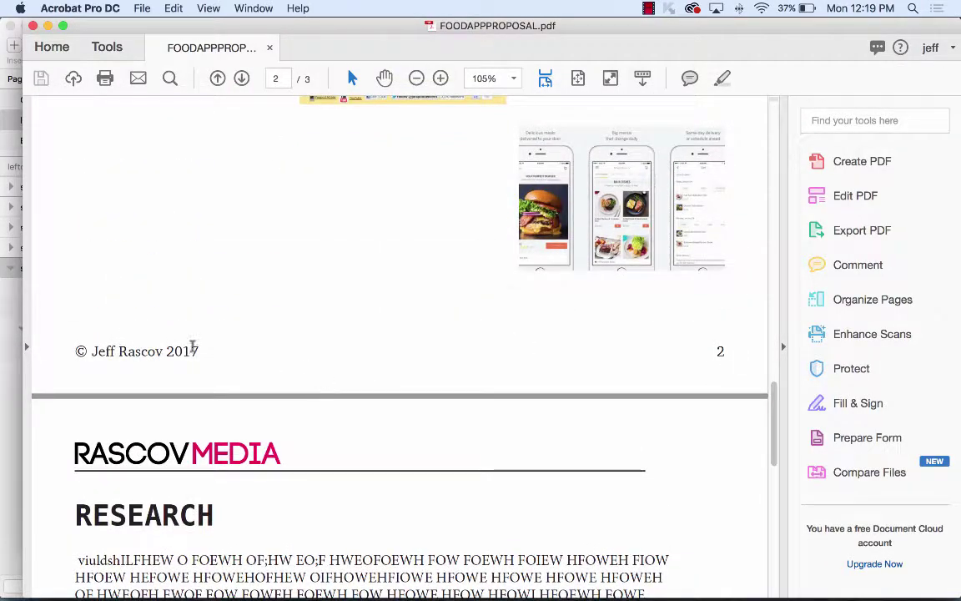
{"action": "scroll", "coordinate": [358, 335], "scroll_direction": "up", "scroll_amount": 10}
{"action": "scroll", "coordinate": [362, 336], "scroll_direction": "up", "scroll_amount": 10}
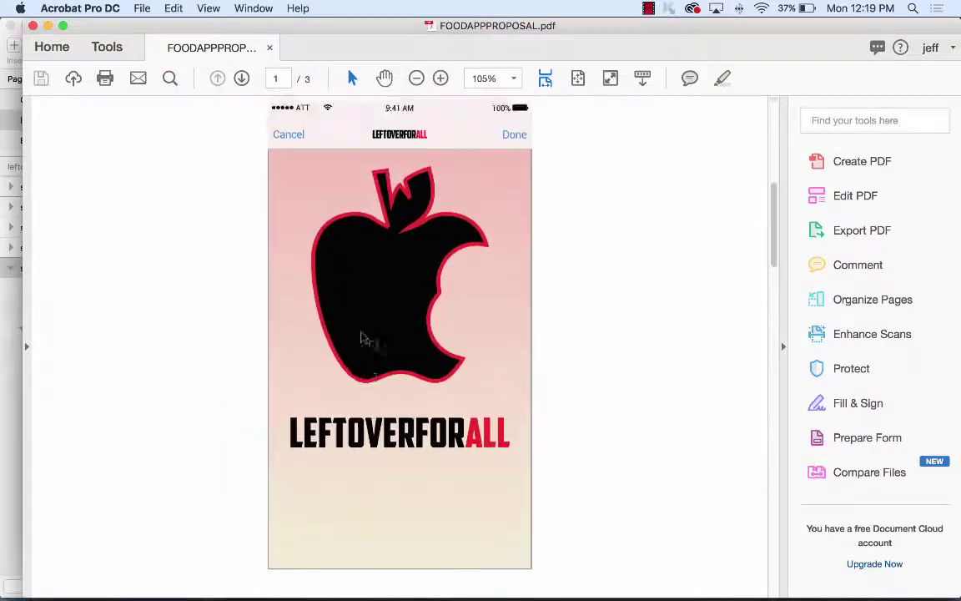
{"action": "scroll", "coordinate": [362, 333], "scroll_direction": "down", "scroll_amount": 15}
{"action": "scroll", "coordinate": [362, 329], "scroll_direction": "down", "scroll_amount": 10}
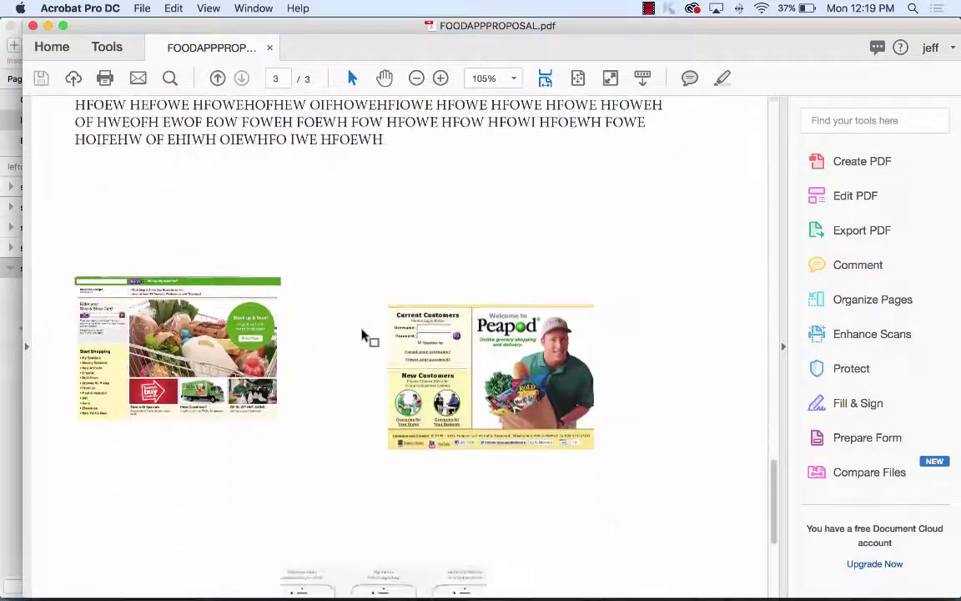
{"action": "scroll", "coordinate": [362, 334], "scroll_direction": "up", "scroll_amount": 10}
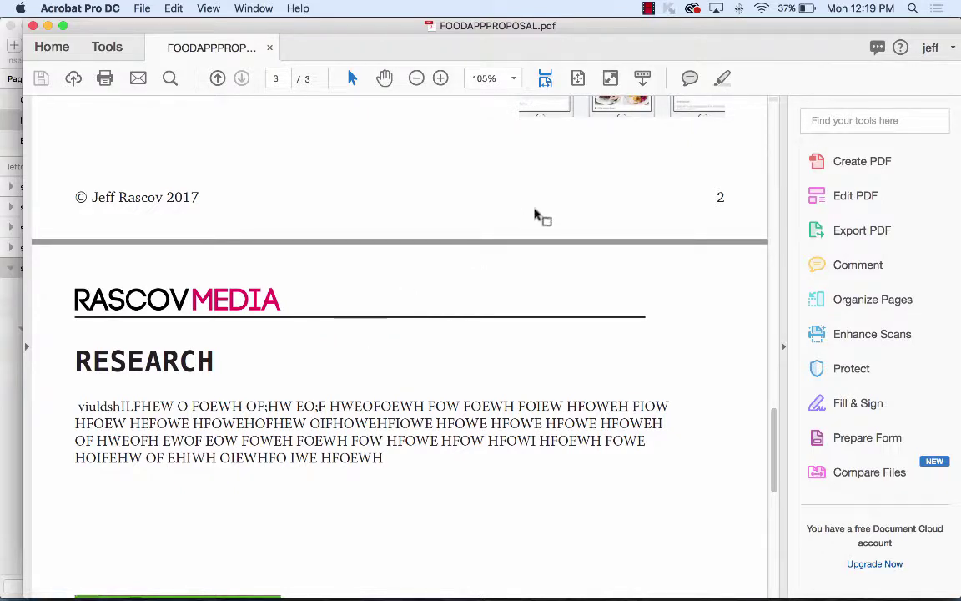
{"action": "left_click", "coordinate": [649, 8]}
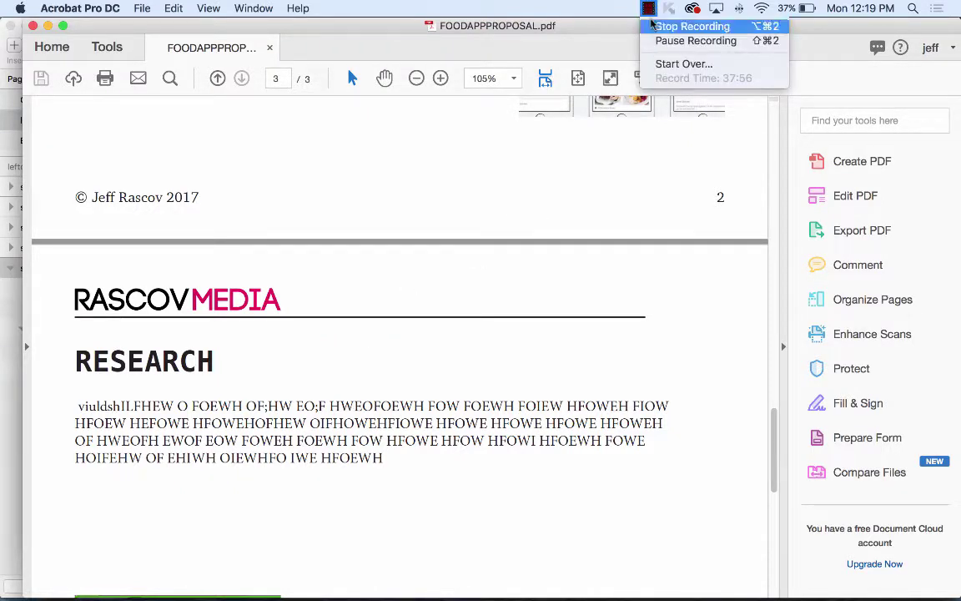